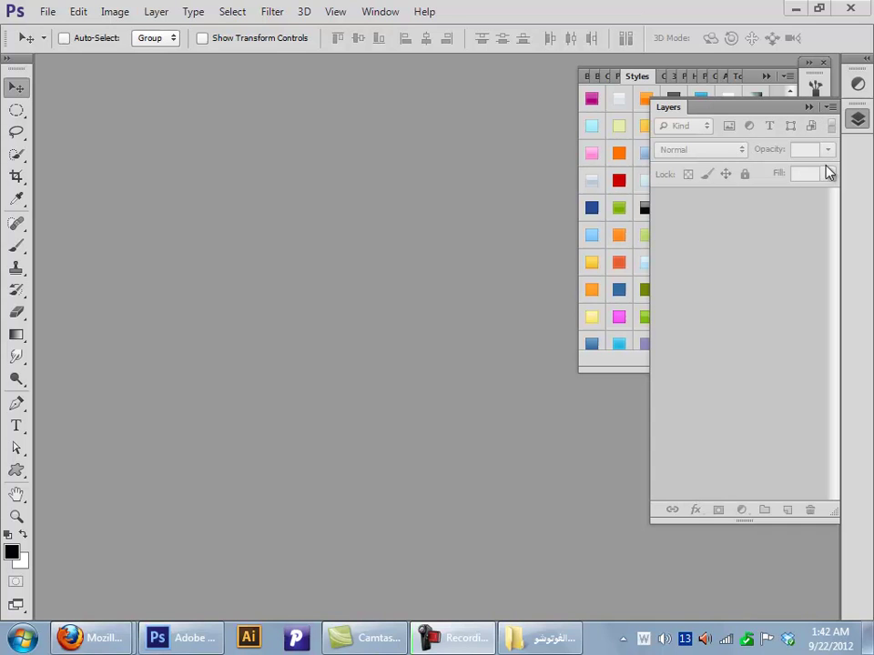
Step: Collapse the Layers panel, create a default blank Untitled-1 document, and collapse the Styles panel
{"action": "left_click", "coordinate": [813, 108]}
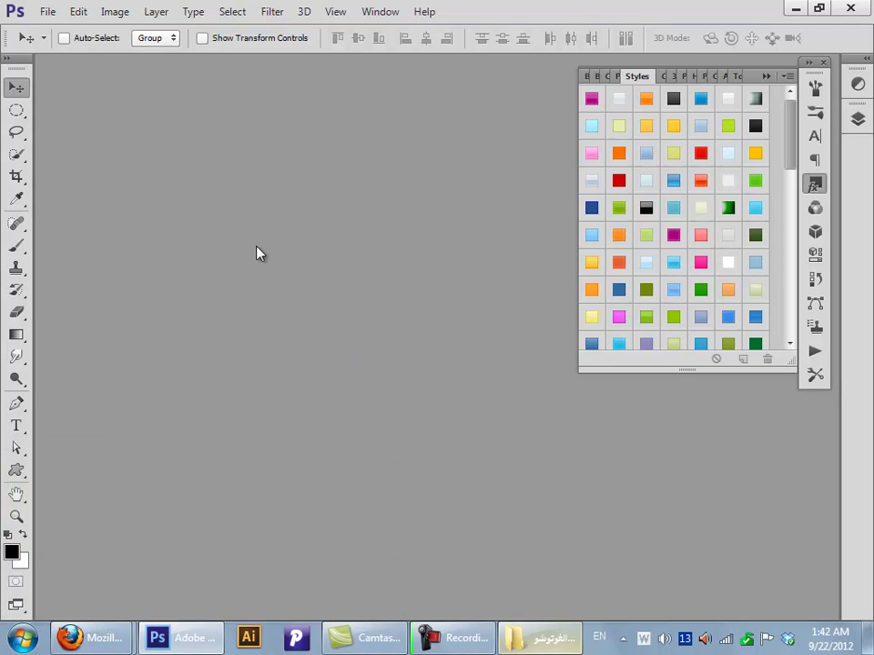
{"action": "left_click", "coordinate": [46, 11]}
{"action": "left_click", "coordinate": [56, 31]}
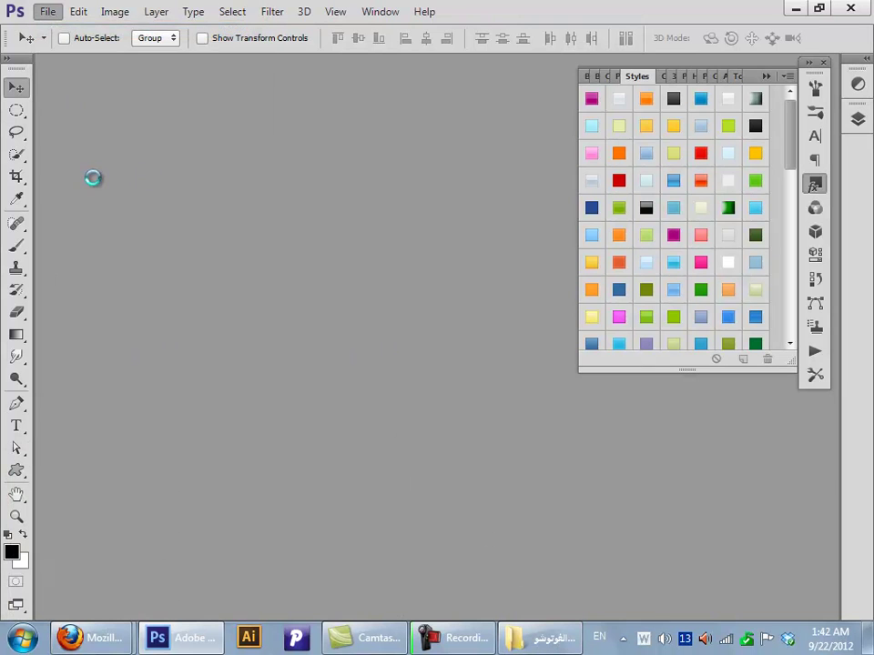
{"action": "key", "text": "Return"}
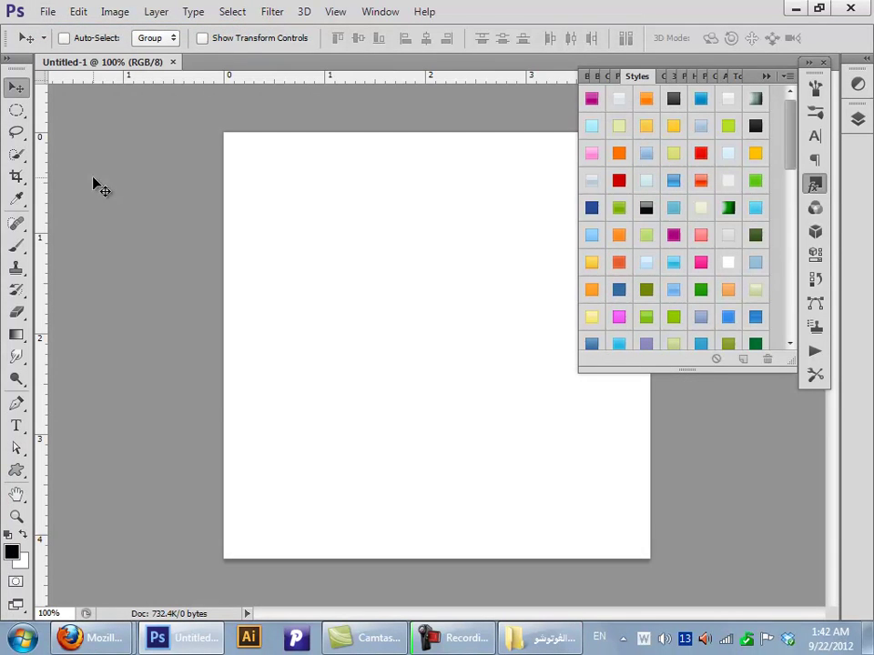
{"action": "left_click", "coordinate": [766, 79]}
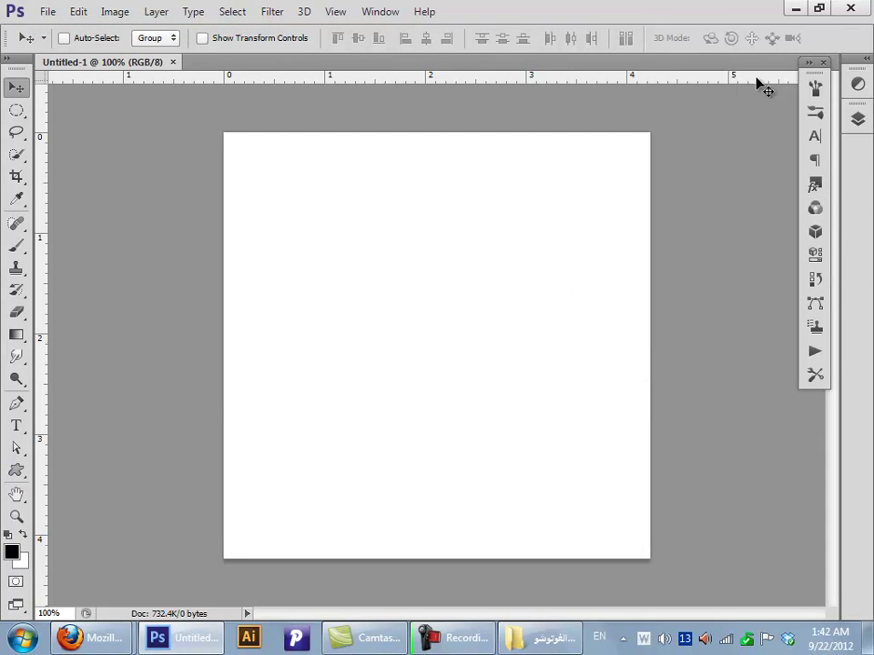
Step: Bring the Firefox window showing deviantART to the front
{"action": "mouse_move", "coordinate": [102, 638]}
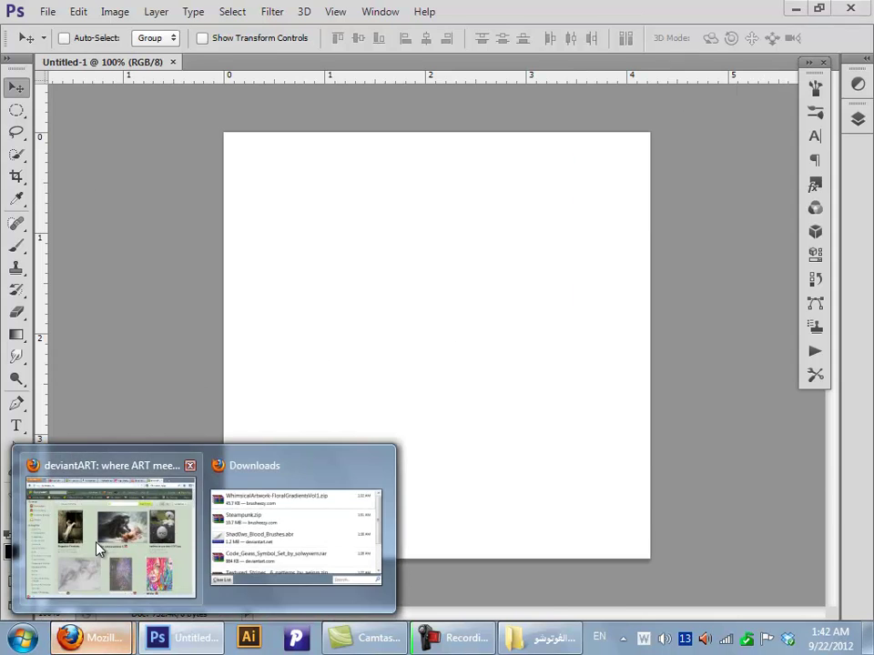
{"action": "left_click", "coordinate": [99, 544]}
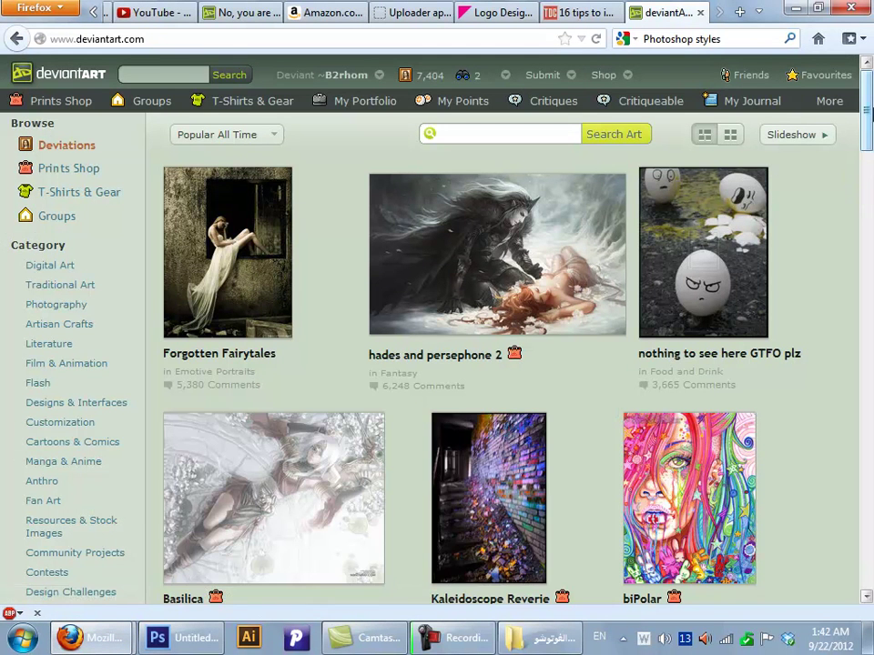
{"action": "scroll", "coordinate": [855, 136], "scroll_direction": "down", "scroll_amount": 1}
{"action": "scroll", "coordinate": [867, 81], "scroll_direction": "up", "scroll_amount": 1}
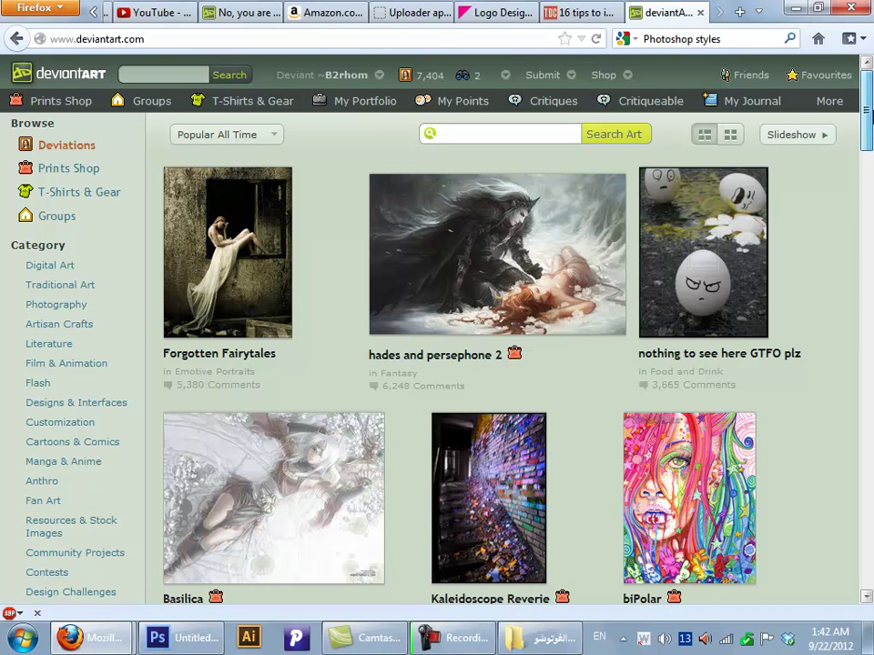
{"action": "left_click_drag", "start_coordinate": [867, 118], "coordinate": [866, 155]}
{"action": "scroll", "coordinate": [60, 285], "scroll_direction": "up", "scroll_amount": 5}
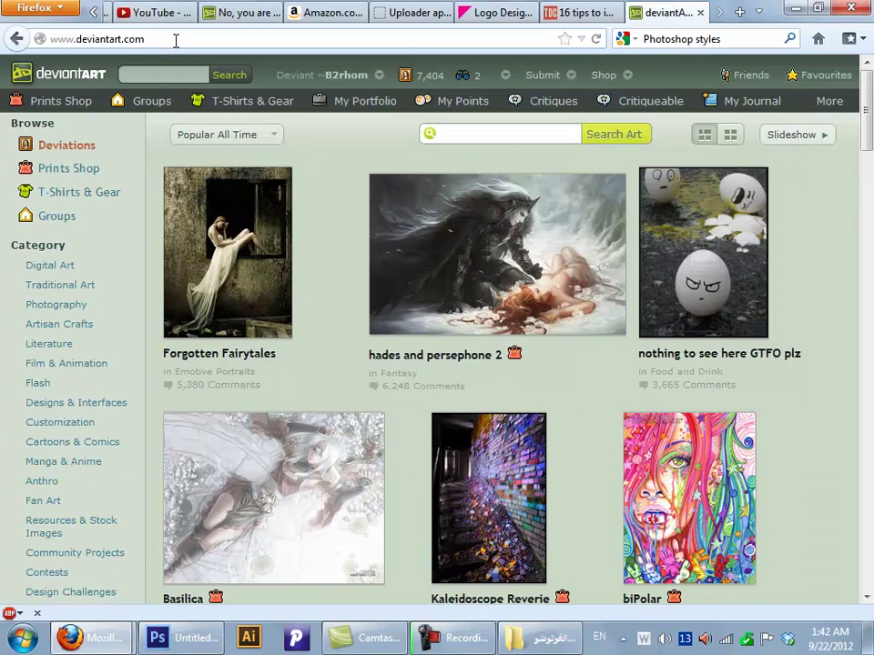
Step: Browse to deviantART's Resources & Stock Images > Application Resources category
{"action": "left_click", "coordinate": [107, 39]}
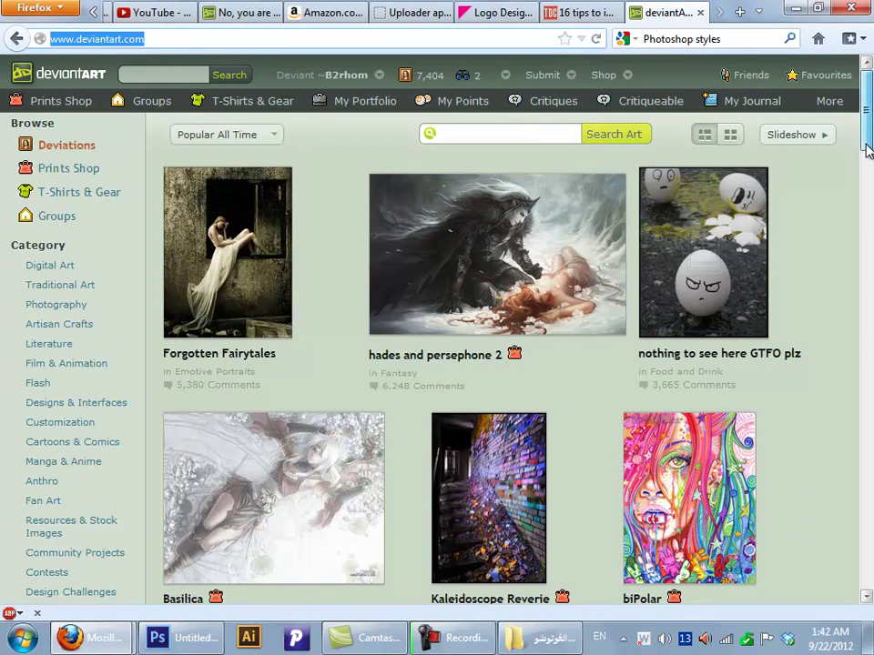
{"action": "left_click_drag", "start_coordinate": [863, 133], "coordinate": [865, 168]}
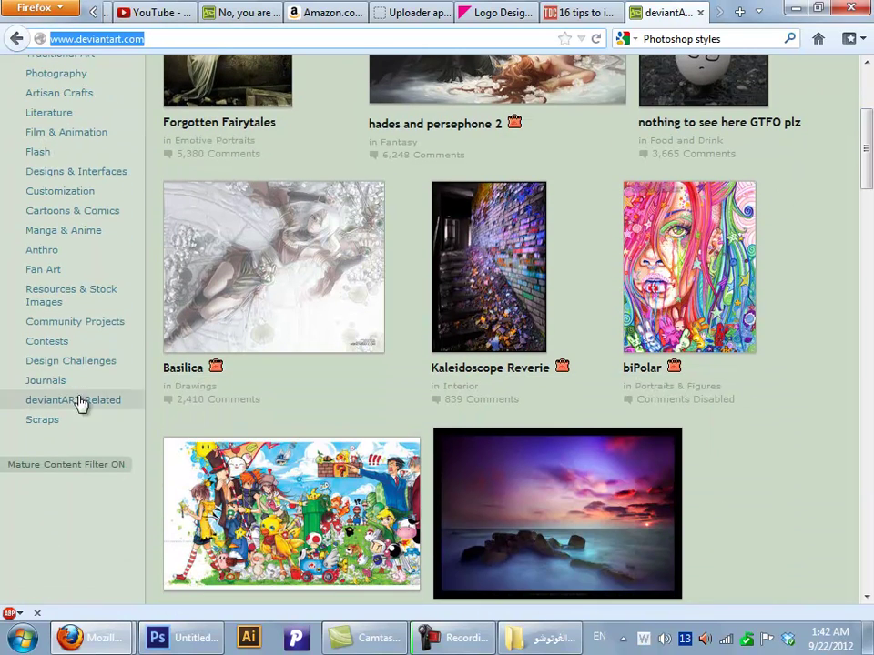
{"action": "left_click", "coordinate": [106, 299]}
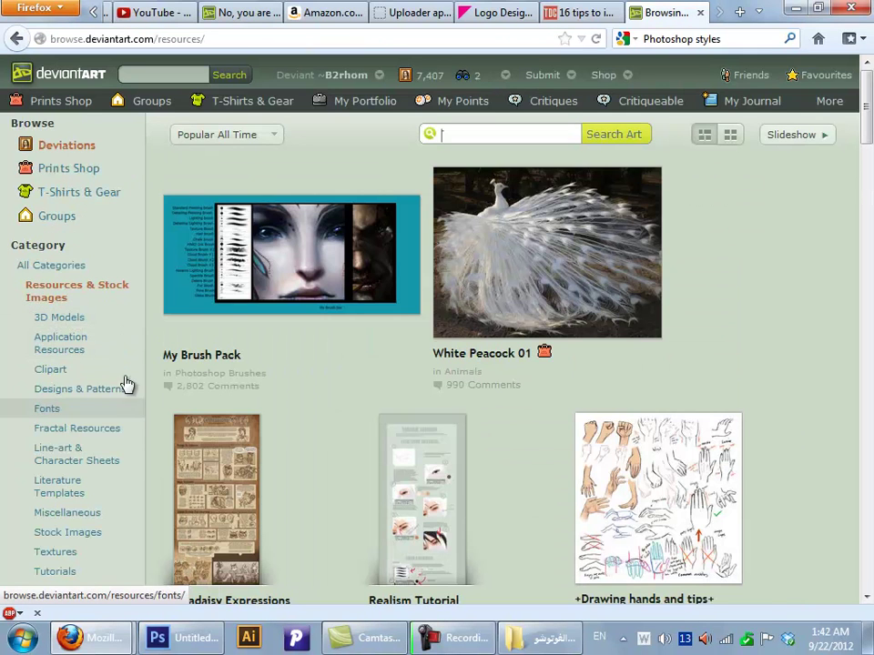
{"action": "left_click", "coordinate": [99, 348]}
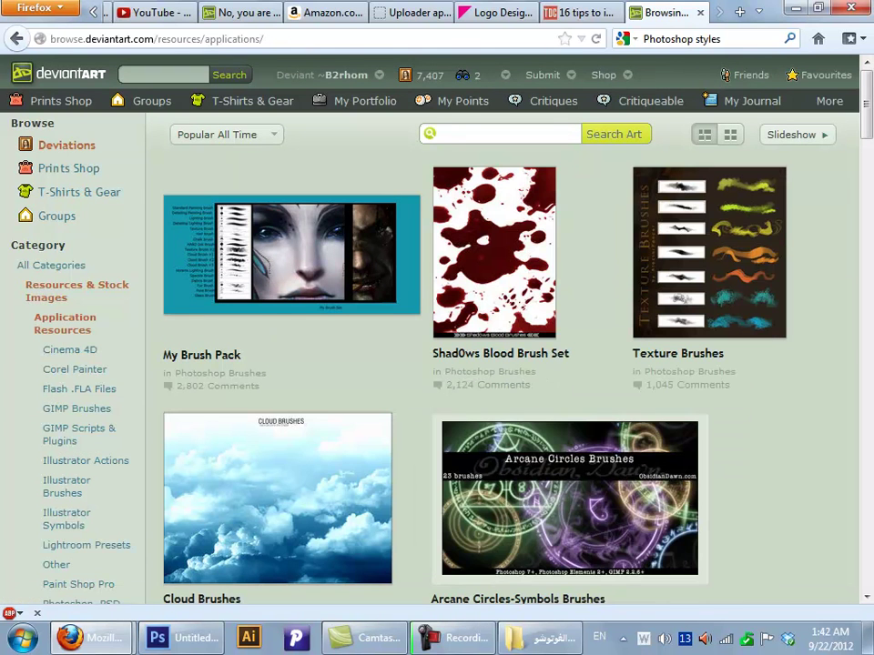
{"action": "left_click_drag", "start_coordinate": [868, 127], "coordinate": [869, 156]}
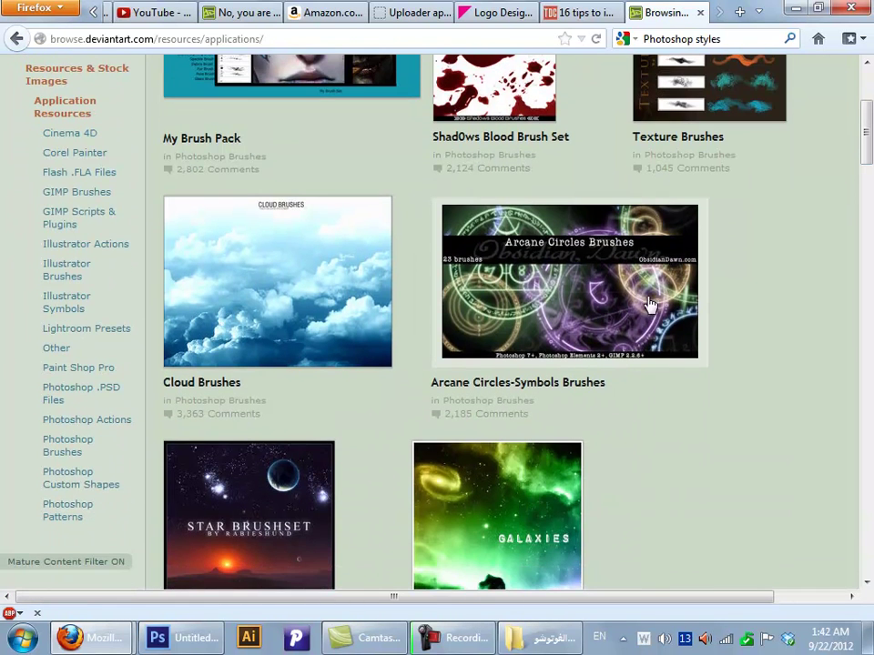
Step: Open Photoshop Brushes, Photoshop Custom Shapes and Photoshop Patterns each in a new tab
{"action": "right_click", "coordinate": [111, 445]}
{"action": "left_click", "coordinate": [125, 460]}
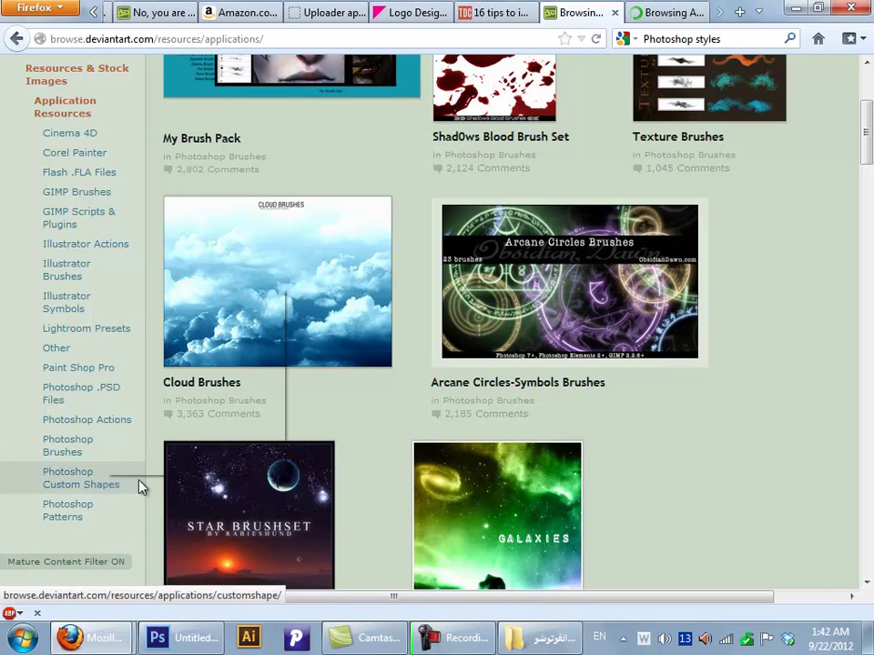
{"action": "right_click", "coordinate": [107, 475]}
{"action": "left_click", "coordinate": [204, 303]}
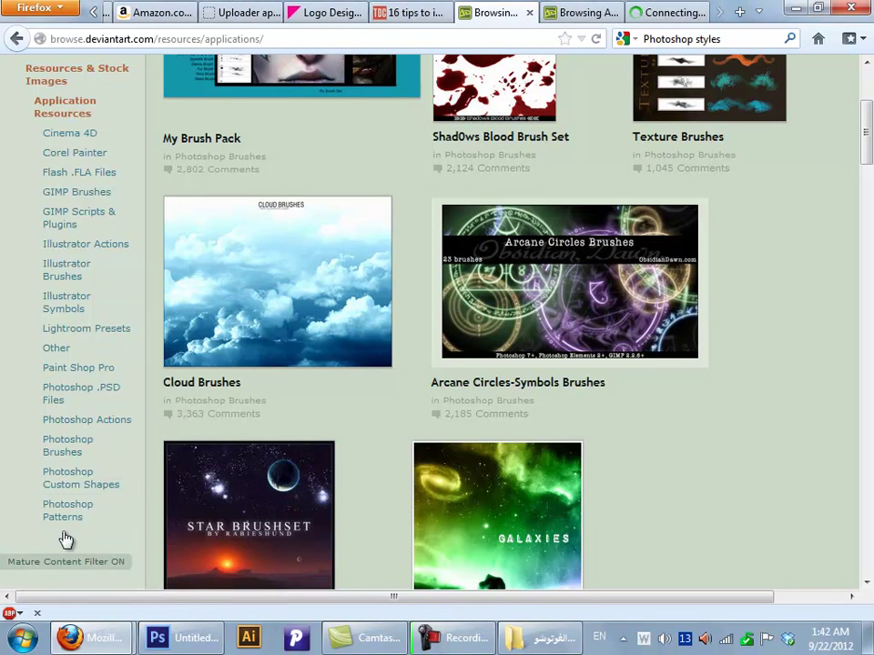
{"action": "right_click", "coordinate": [92, 511]}
{"action": "left_click", "coordinate": [191, 343]}
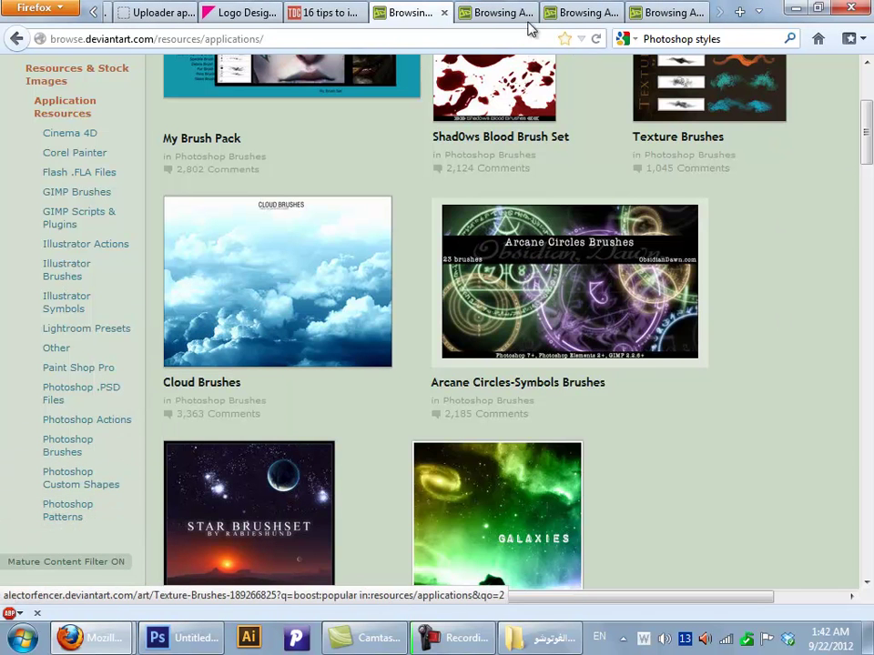
Step: Switch to the Photoshop Brushes tab and scroll through its popular brush packs
{"action": "key", "text": "ctrl+Tab"}
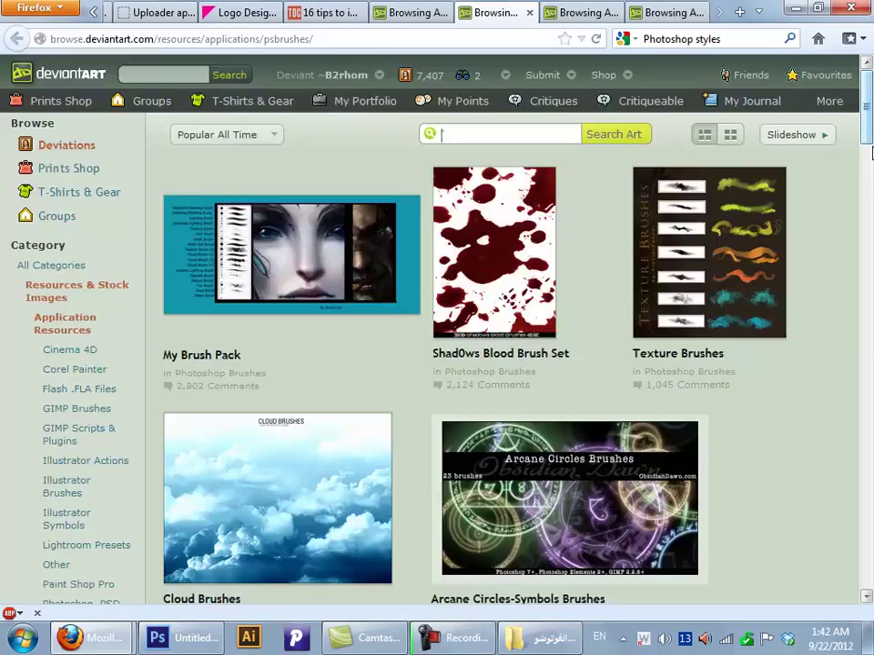
{"action": "mouse_move", "coordinate": [869, 136]}
{"action": "left_mouse_down"}
{"action": "mouse_move", "coordinate": [856, 191]}
{"action": "mouse_move", "coordinate": [850, 299]}
{"action": "mouse_move", "coordinate": [764, 367]}
{"action": "left_mouse_up"}
{"action": "scroll", "coordinate": [765, 367], "scroll_direction": "down", "scroll_amount": 15}
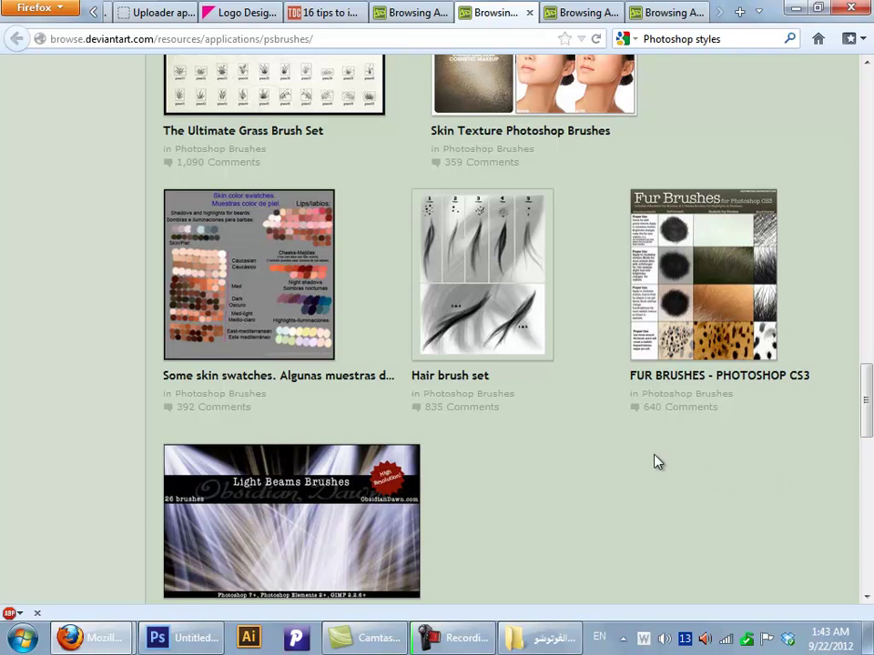
{"action": "middle_click", "coordinate": [653, 453]}
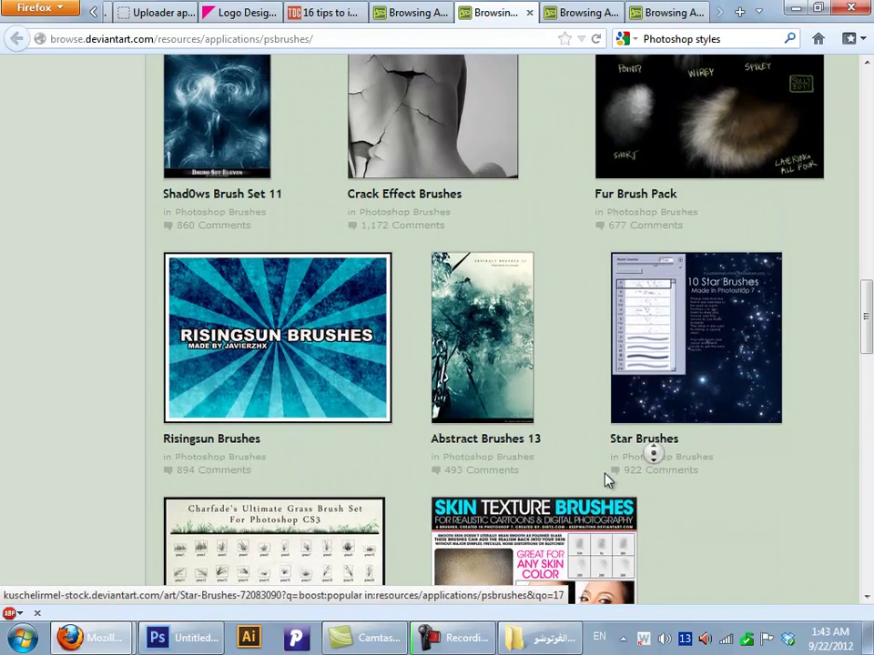
Step: Open the Risingsun Brushes page, then the Custom Shapes: Birds page in the shapes tab
{"action": "left_click", "coordinate": [339, 332]}
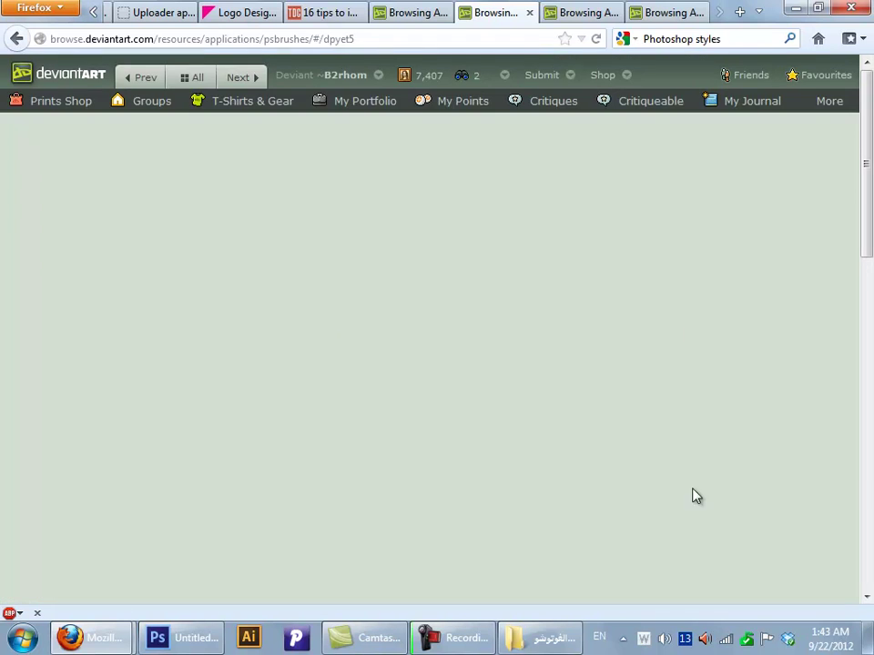
{"action": "left_click", "coordinate": [591, 7]}
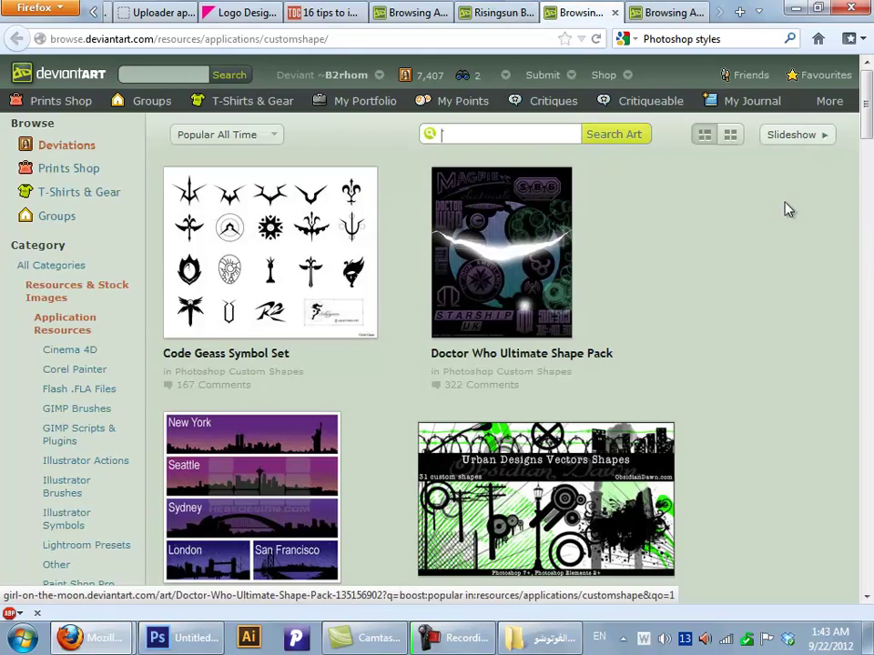
{"action": "middle_click", "coordinate": [796, 293]}
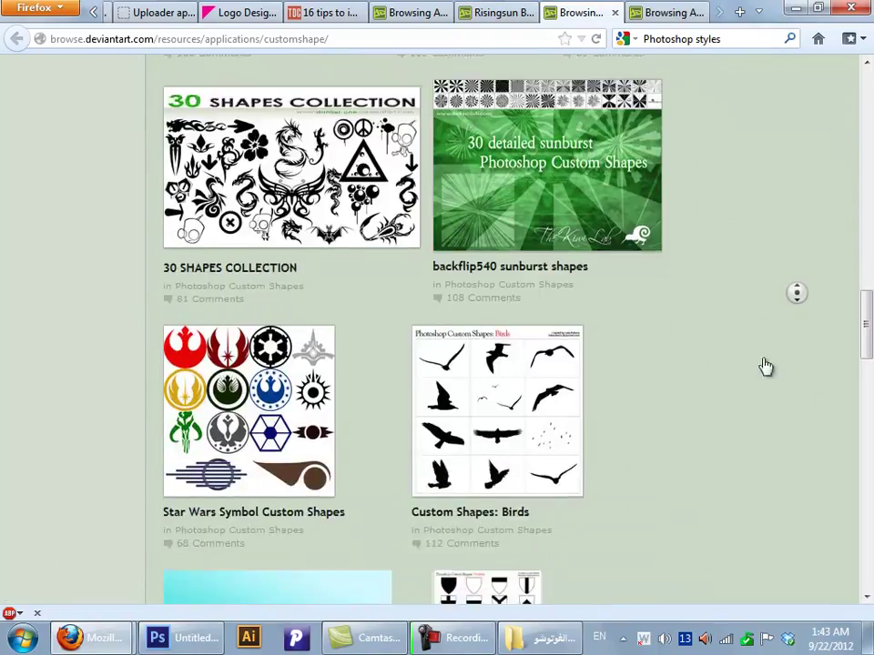
{"action": "left_click", "coordinate": [731, 327]}
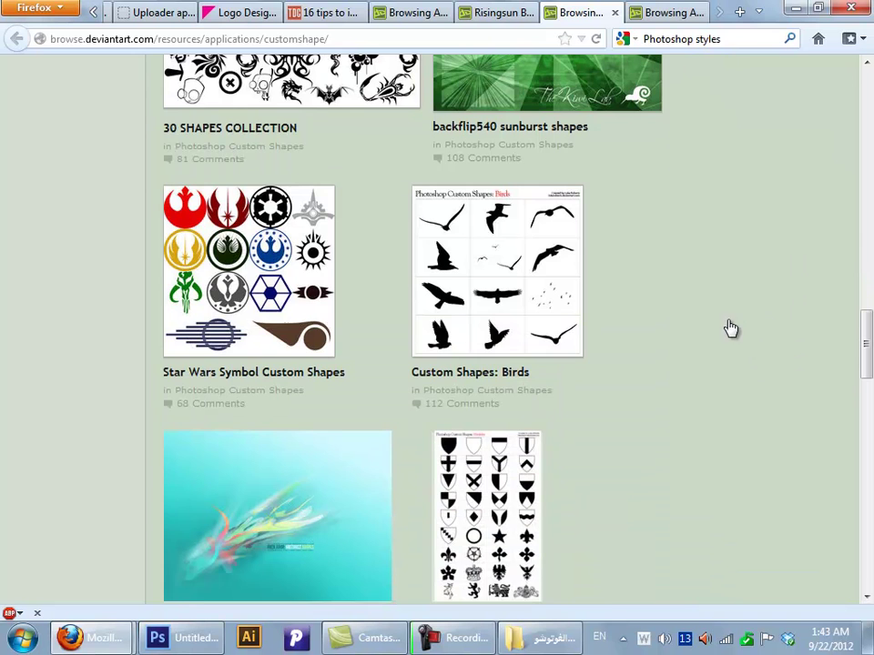
{"action": "right_click", "coordinate": [497, 293]}
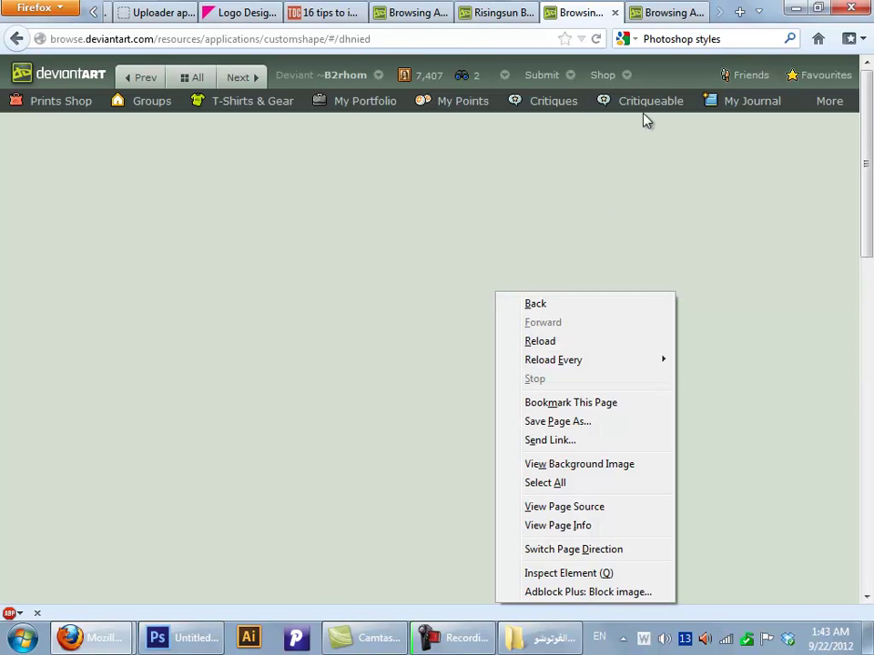
Step: In the Photoshop Patterns tab, open the Handmade paper pattern set page
{"action": "left_click", "coordinate": [669, 8]}
{"action": "left_click", "coordinate": [669, 7]}
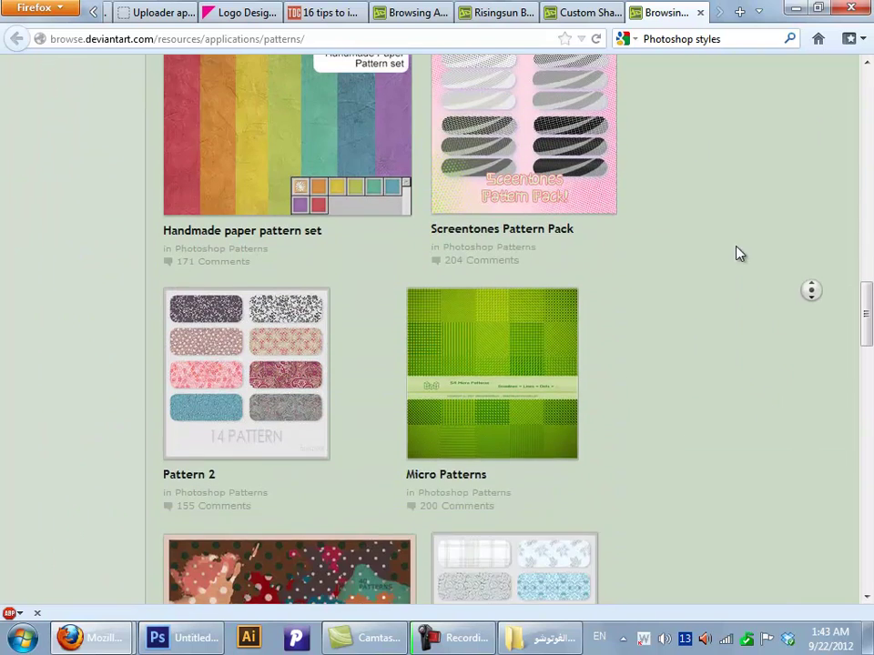
{"action": "left_click", "coordinate": [110, 136]}
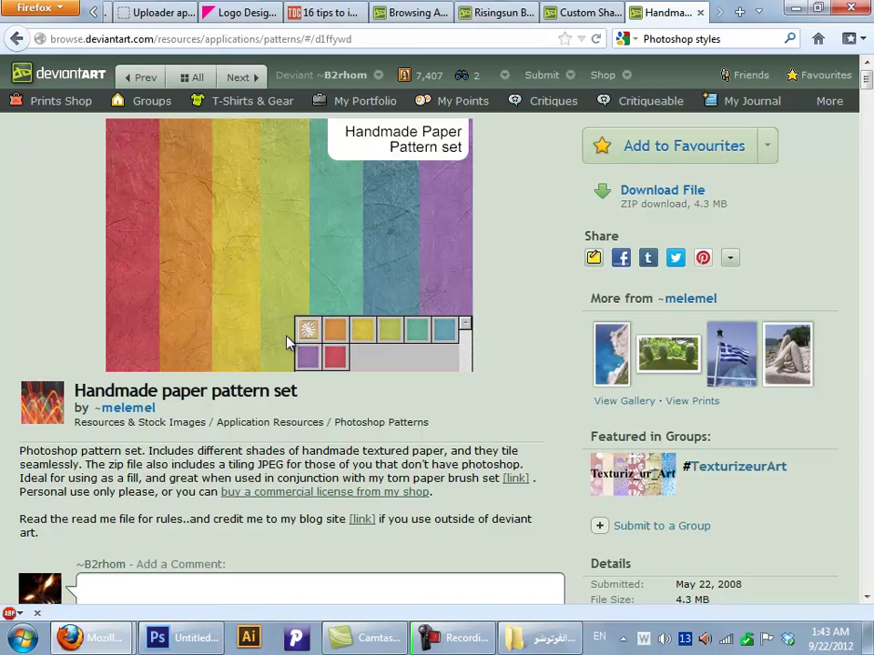
Step: Download the Handmade paper pattern set zip and the birds.csh shapes file
{"action": "left_click", "coordinate": [653, 202]}
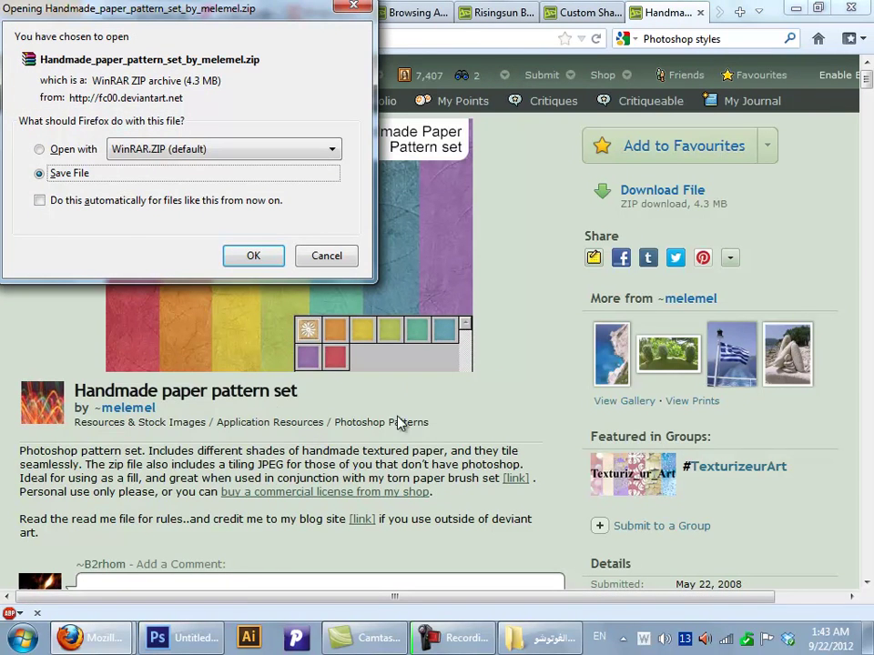
{"action": "left_click", "coordinate": [248, 256]}
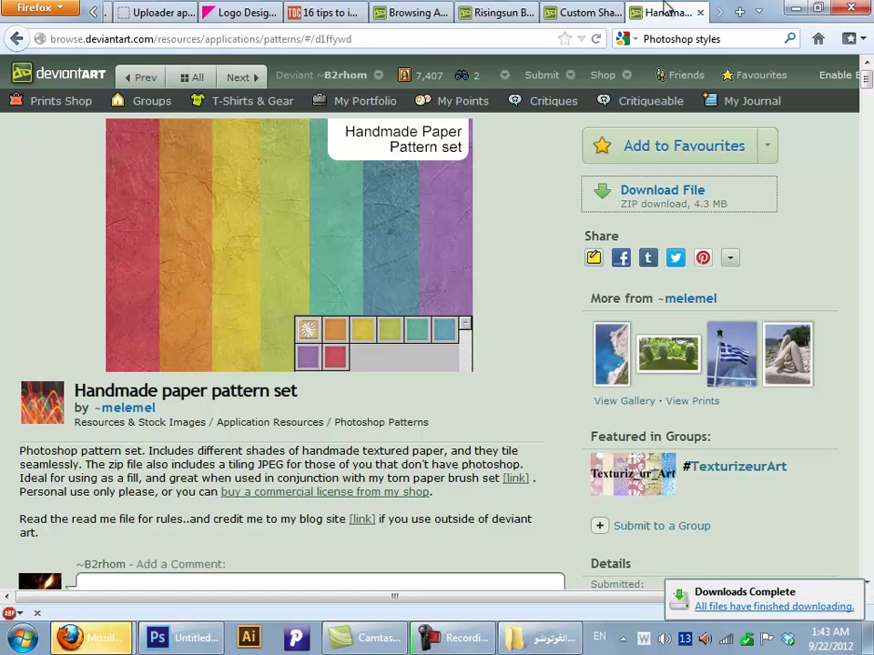
{"action": "left_click", "coordinate": [583, 12]}
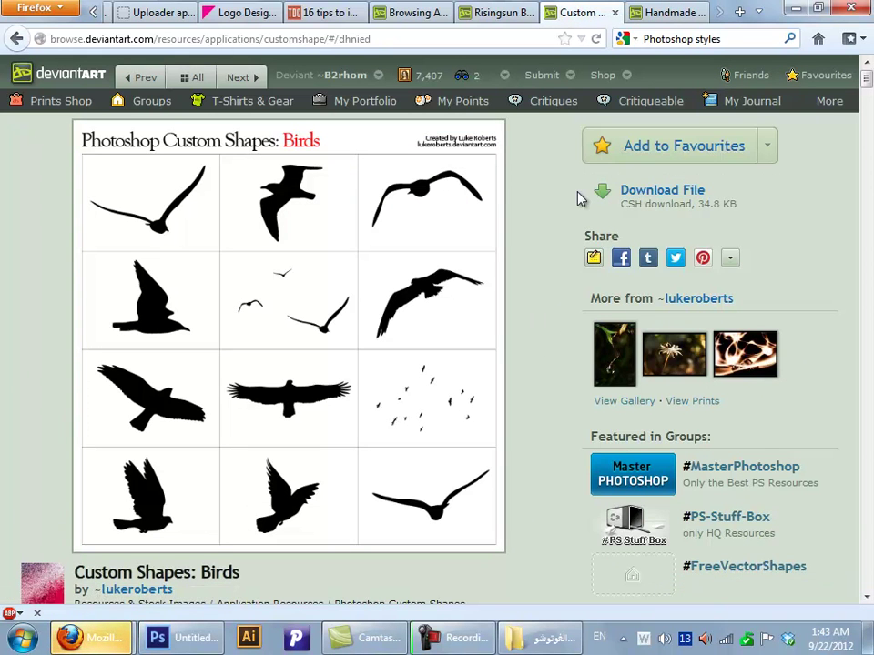
{"action": "left_click", "coordinate": [663, 204]}
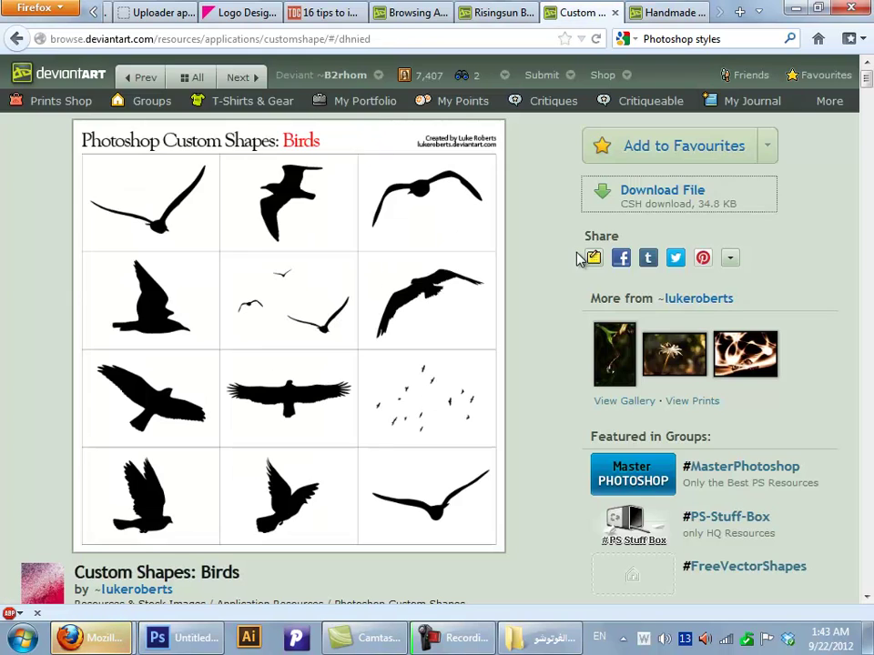
{"action": "left_click", "coordinate": [69, 173]}
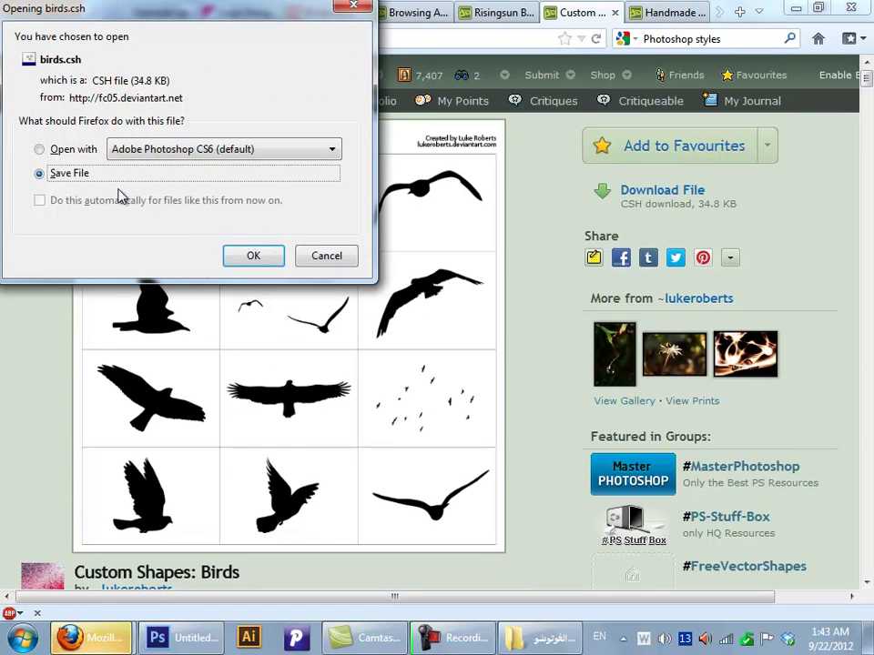
{"action": "left_click", "coordinate": [242, 261]}
Step: Close the shapes tab, download the Risingsun Brushes zip, and return to deviantART's home page
{"action": "left_click", "coordinate": [614, 13]}
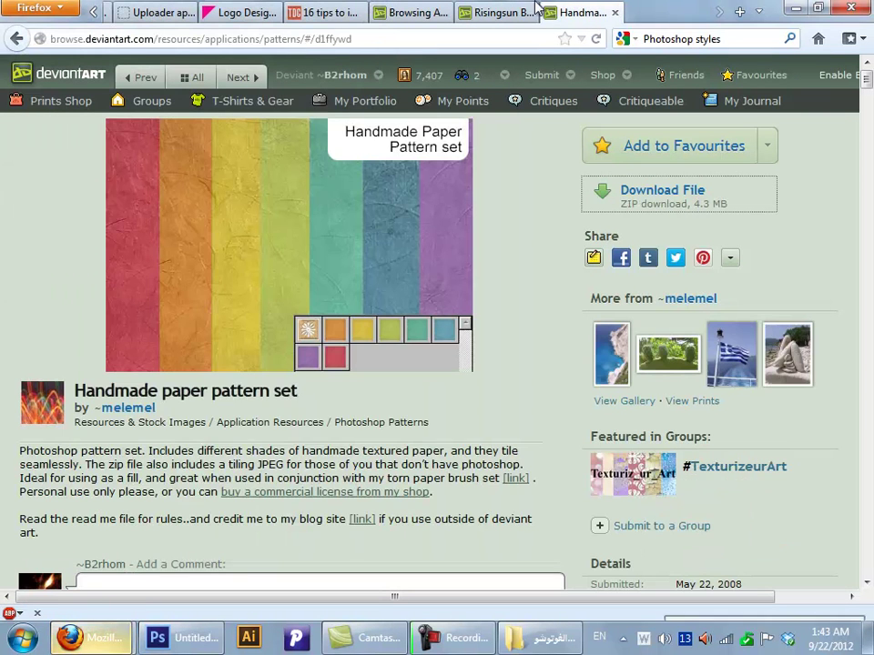
{"action": "left_click", "coordinate": [506, 14]}
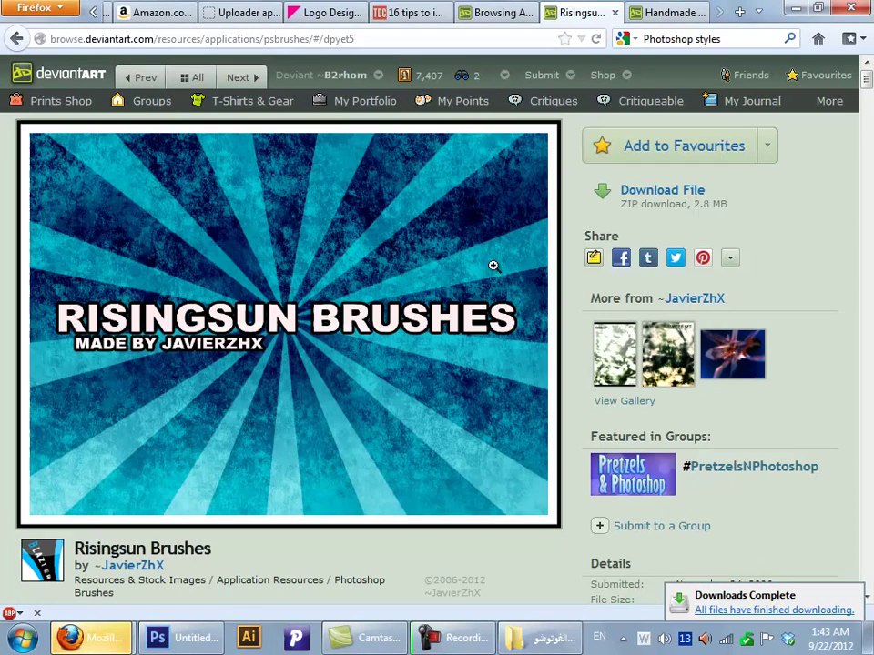
{"action": "left_click", "coordinate": [649, 189]}
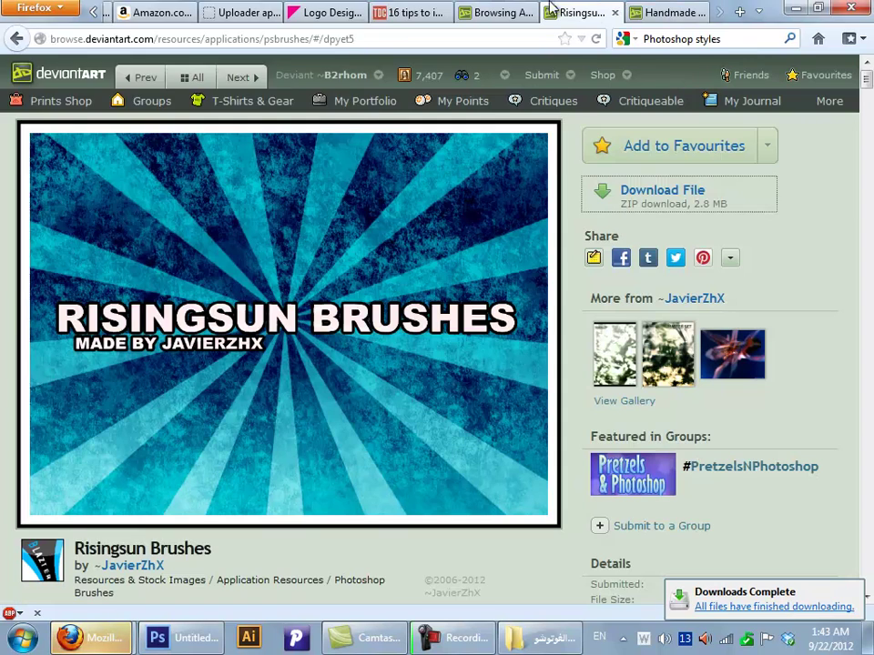
{"action": "left_click", "coordinate": [254, 261]}
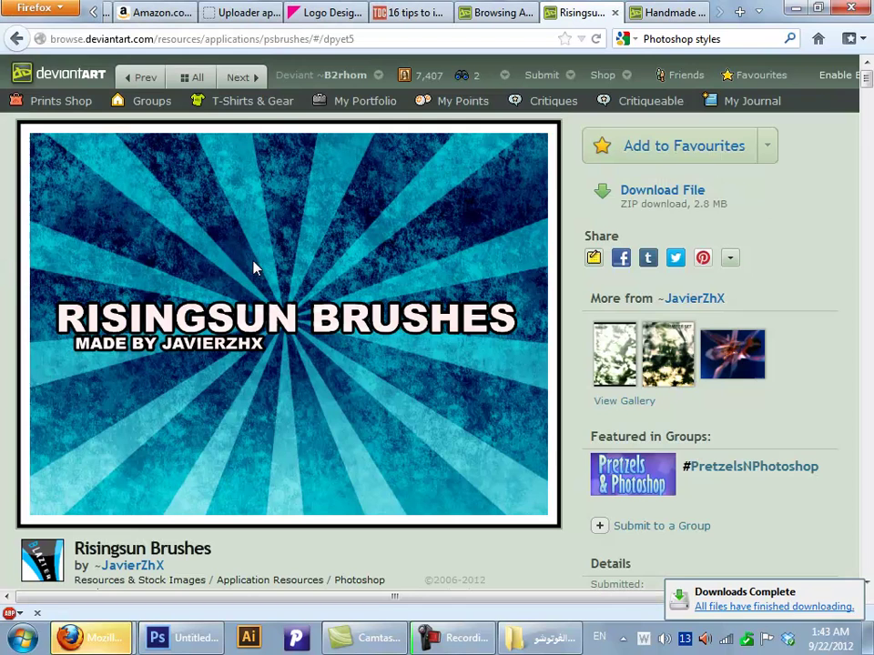
{"action": "left_click", "coordinate": [95, 77]}
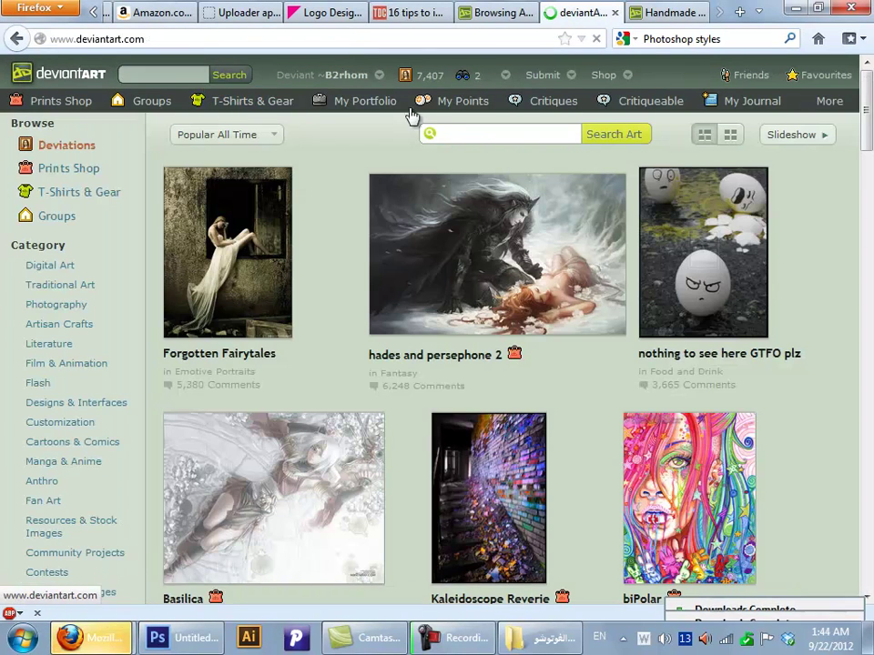
Step: Search deviantART art for 'Photoshop styles' and browse the results
{"action": "left_click", "coordinate": [475, 129]}
{"action": "type", "text": "Photoshop s"}
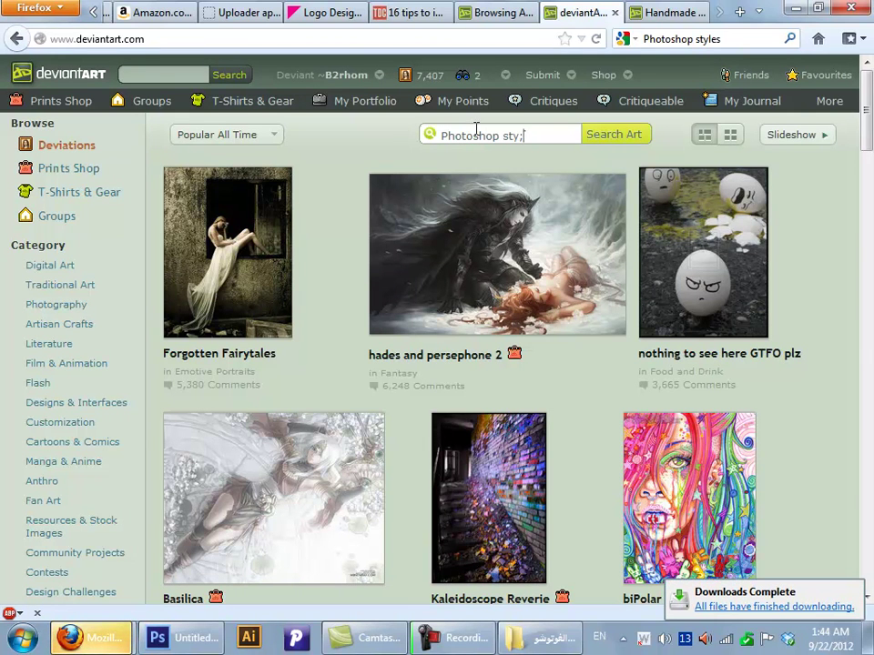
{"action": "type", "text": "tyles"}
{"action": "key", "text": "Return"}
{"action": "left_click", "coordinate": [239, 134]}
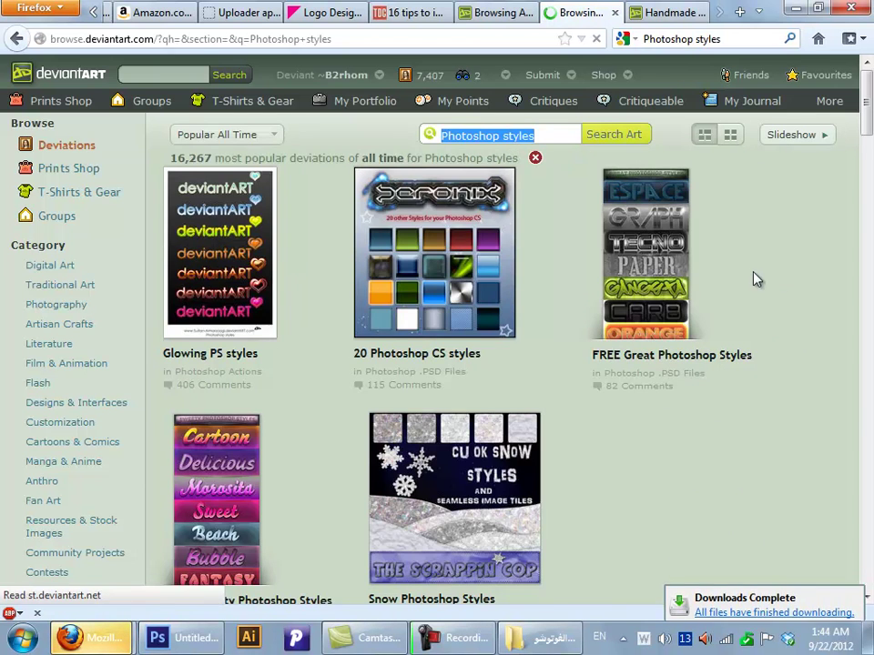
{"action": "middle_click", "coordinate": [788, 219]}
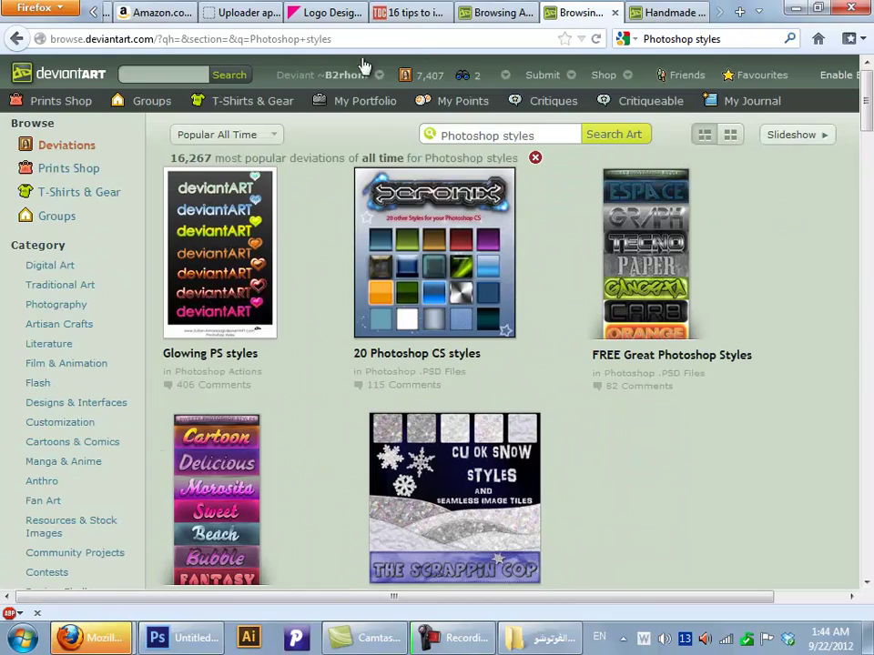
Step: Open your own profile page and scroll down to its Favourites section
{"action": "left_click", "coordinate": [347, 107]}
{"action": "left_click", "coordinate": [347, 108]}
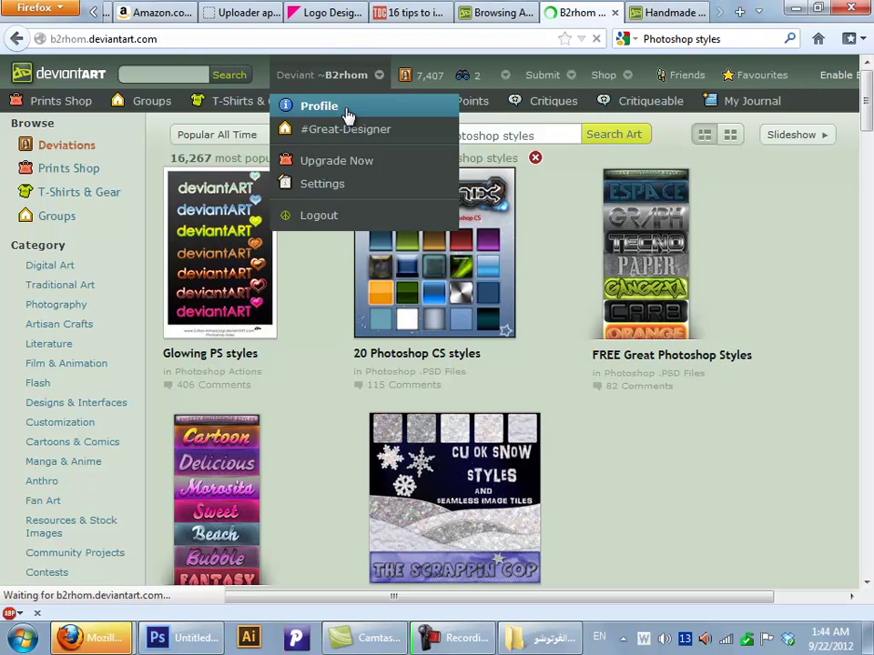
{"action": "scroll", "coordinate": [864, 182], "scroll_direction": "down", "scroll_amount": 6}
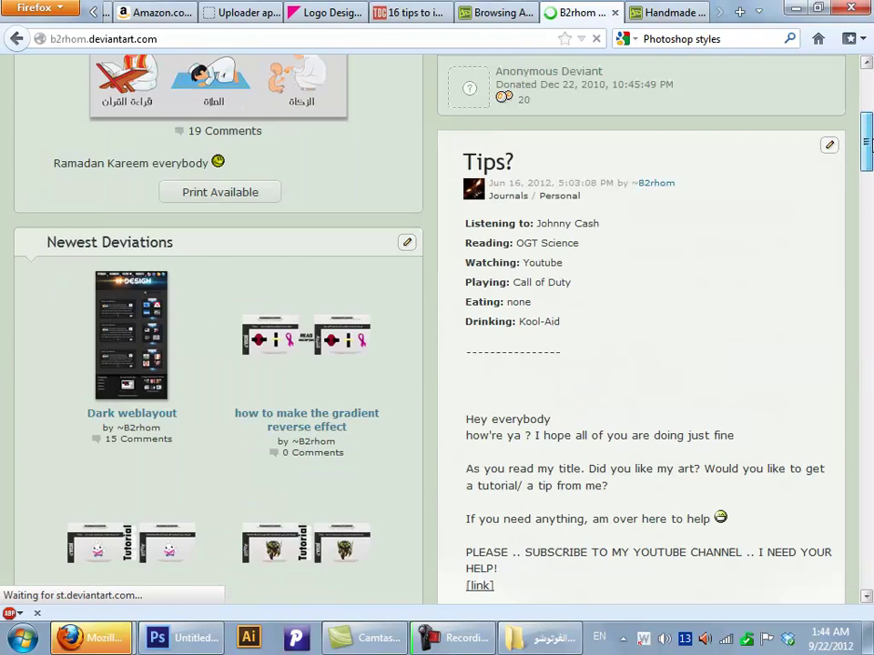
{"action": "scroll", "coordinate": [862, 182], "scroll_direction": "down", "scroll_amount": 3}
{"action": "scroll", "coordinate": [10, 351], "scroll_direction": "down", "scroll_amount": 4}
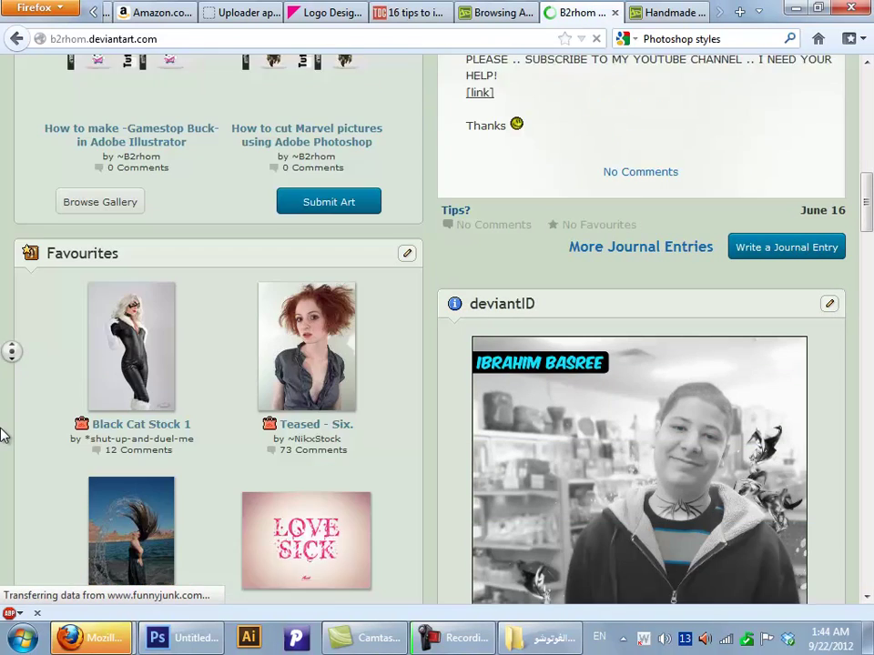
{"action": "scroll", "coordinate": [3, 436], "scroll_direction": "down", "scroll_amount": 3}
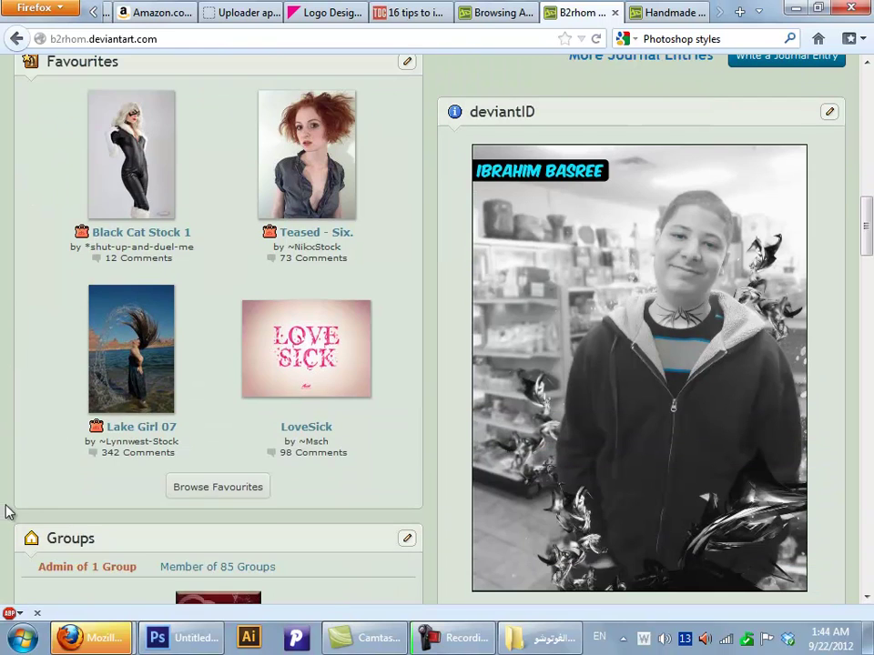
Step: From the favourites gallery, open Sonarpos'styles 22 and download its 61.6 MB RAR file
{"action": "left_click", "coordinate": [252, 497]}
{"action": "middle_click", "coordinate": [809, 435]}
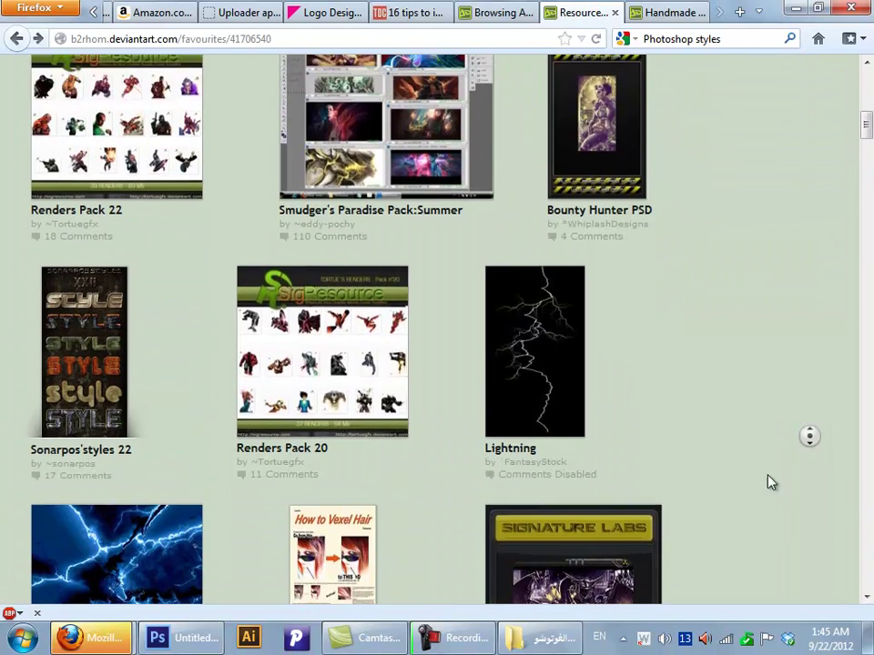
{"action": "left_click", "coordinate": [63, 323]}
{"action": "left_click", "coordinate": [64, 330]}
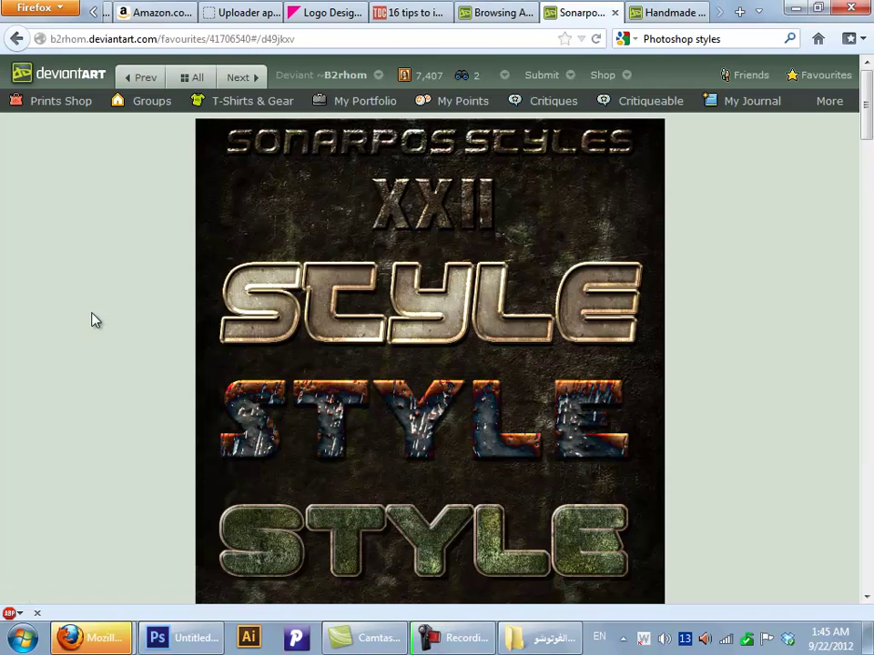
{"action": "middle_click", "coordinate": [91, 315]}
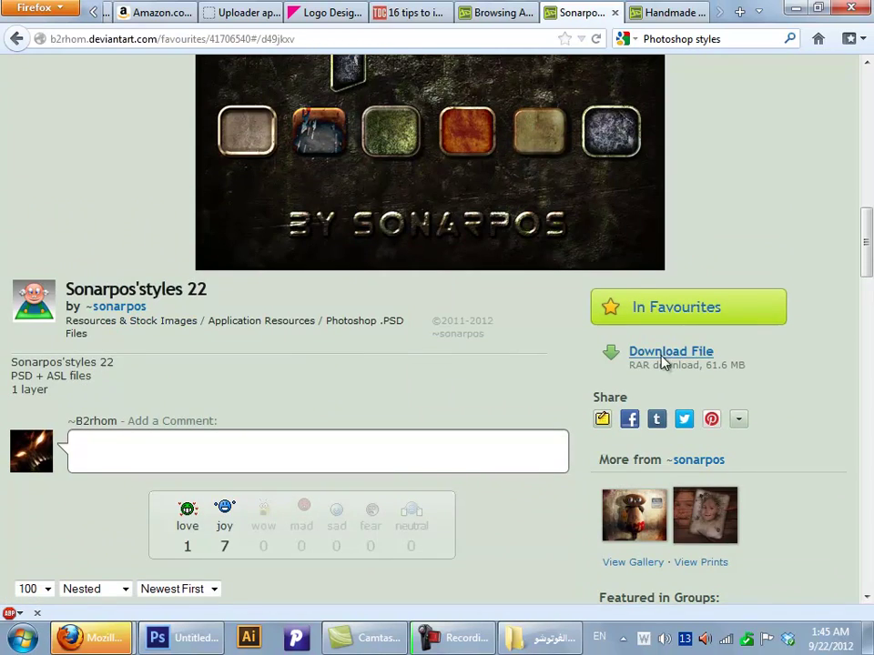
{"action": "left_click", "coordinate": [667, 355]}
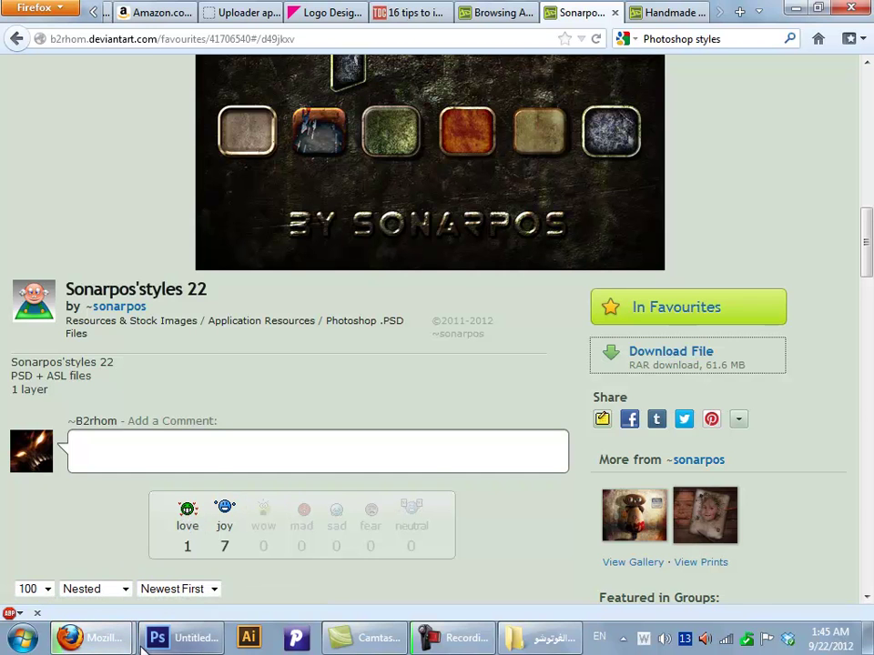
Step: Extract the Risingsun Brushes and Handmade paper zips together onto the desktop
{"action": "key", "text": "super+d"}
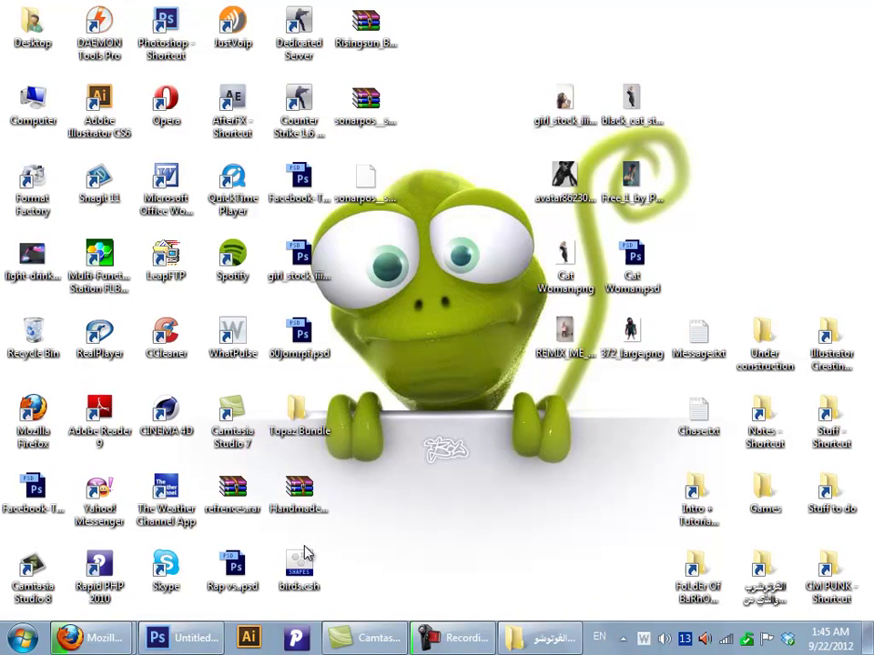
{"action": "mouse_move", "coordinate": [91, 637]}
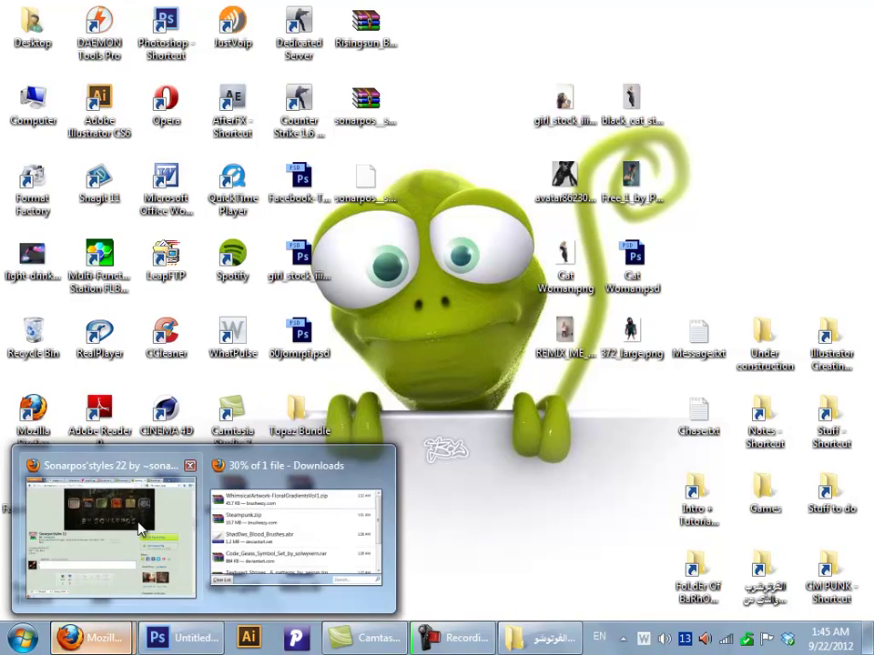
{"action": "left_click", "coordinate": [276, 522]}
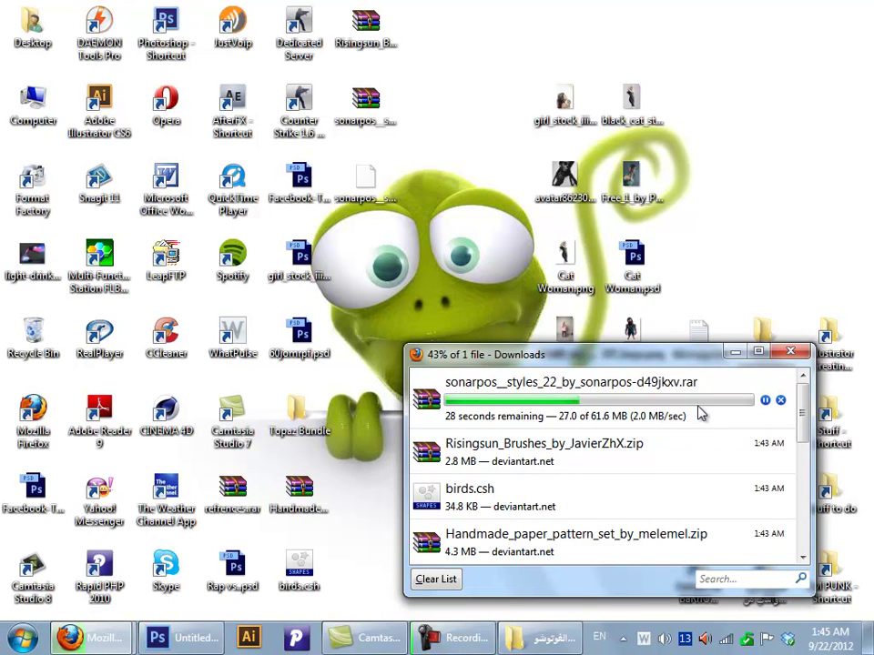
{"action": "left_click", "coordinate": [734, 351]}
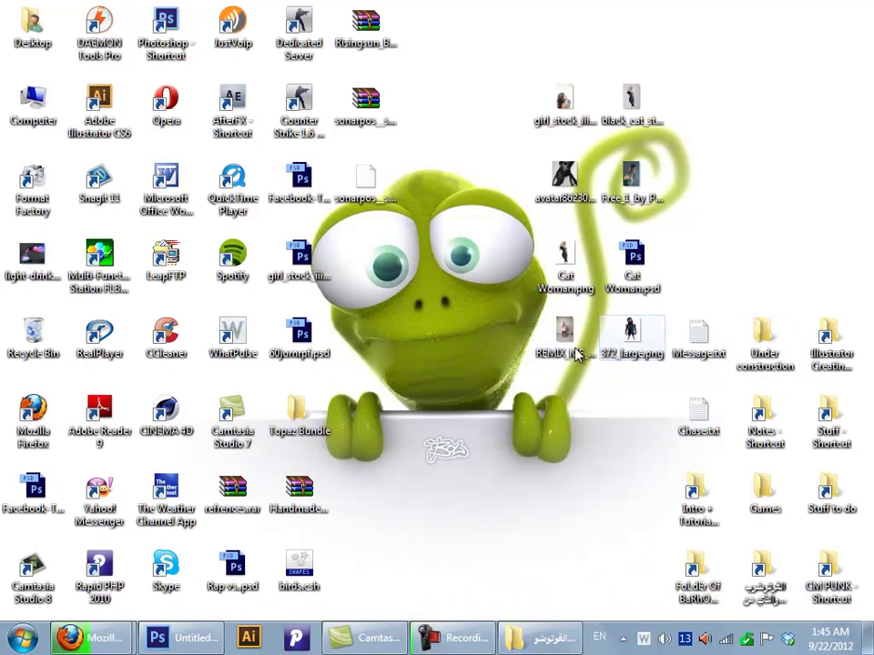
{"action": "left_click", "coordinate": [392, 56]}
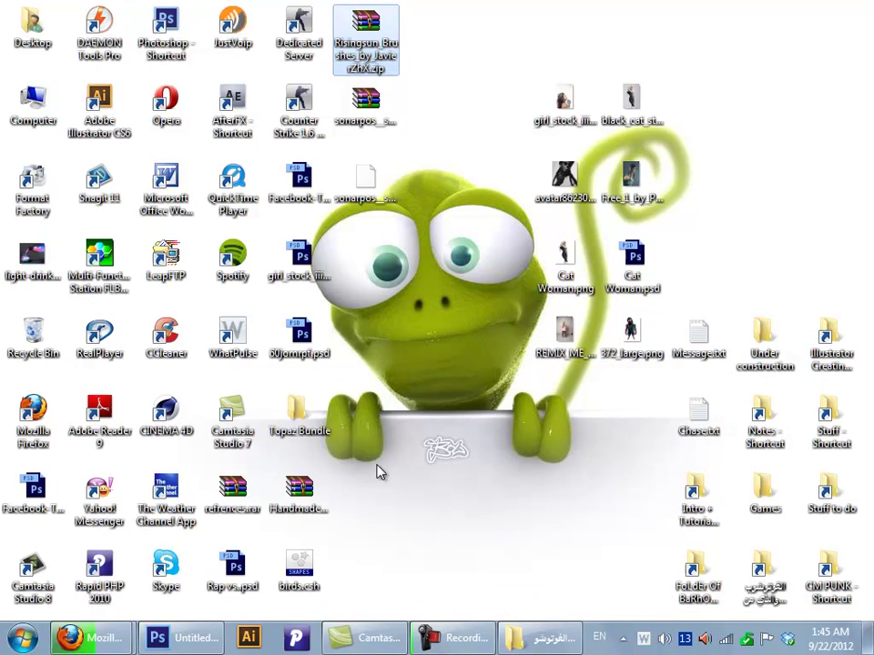
{"action": "left_click", "coordinate": [324, 509]}
{"action": "right_click", "coordinate": [319, 494]}
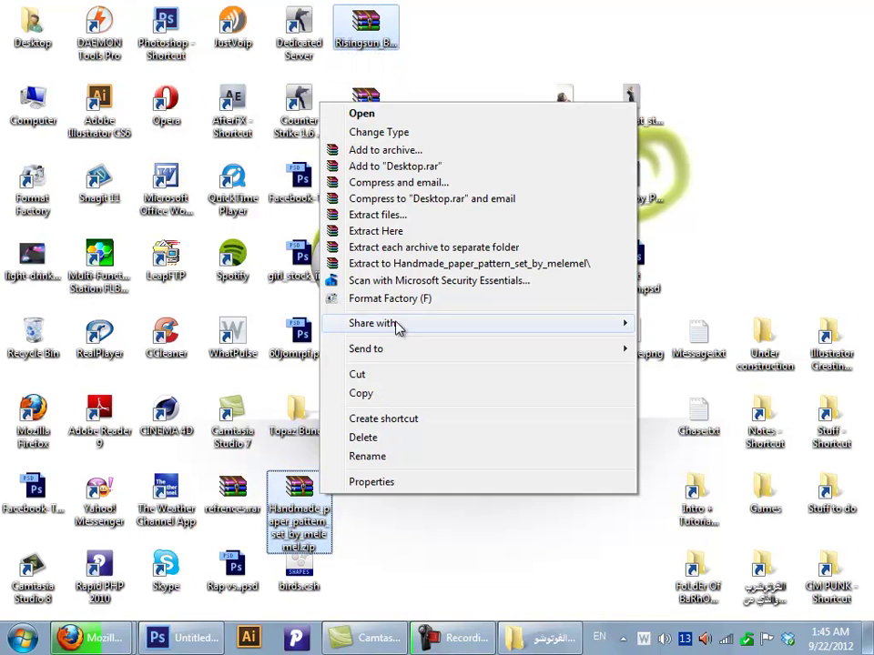
{"action": "left_click", "coordinate": [434, 232]}
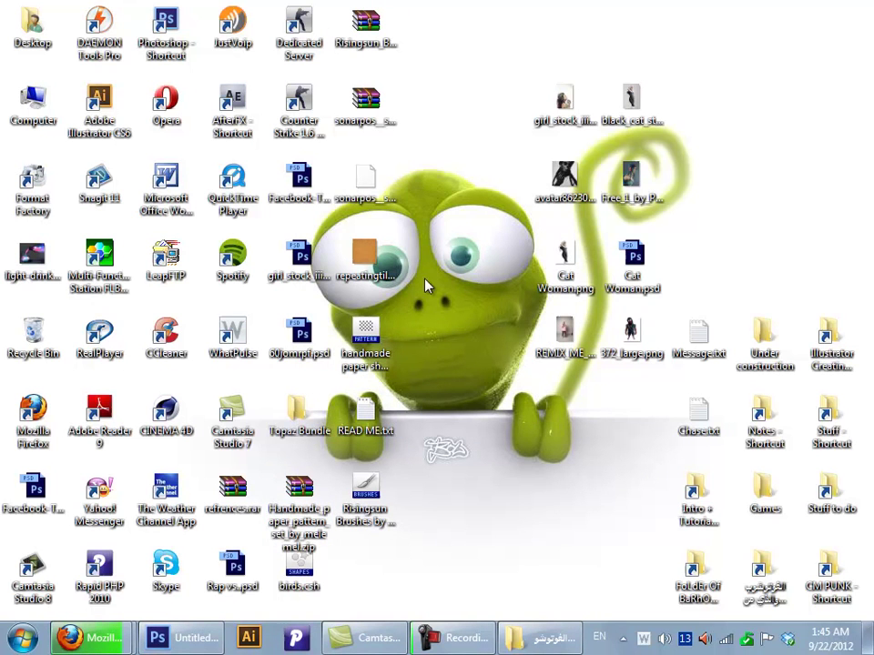
Step: Extract the Sonarpos styles RAR onto the desktop with Extract Here
{"action": "left_click", "coordinate": [391, 184]}
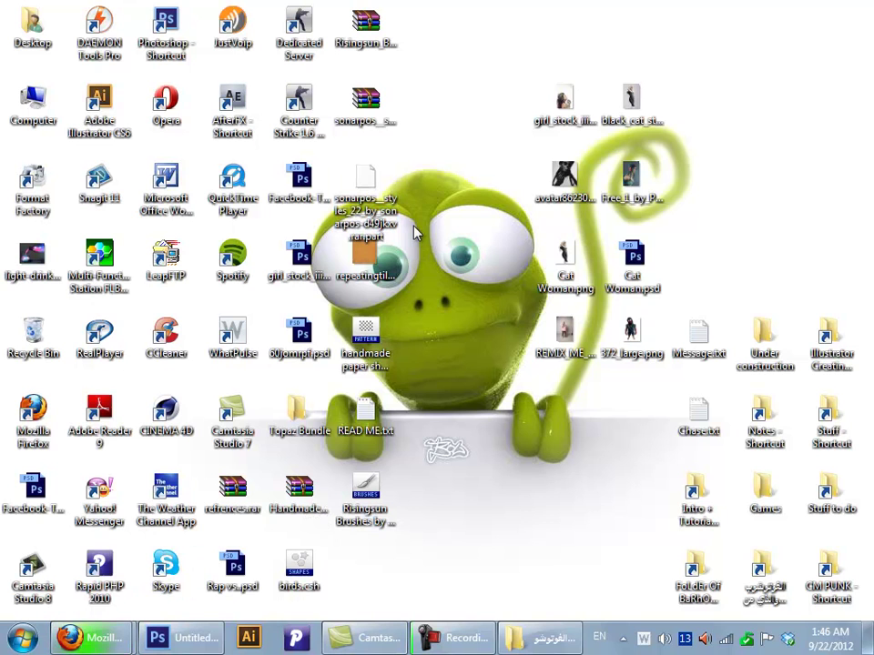
{"action": "right_click", "coordinate": [331, 178]}
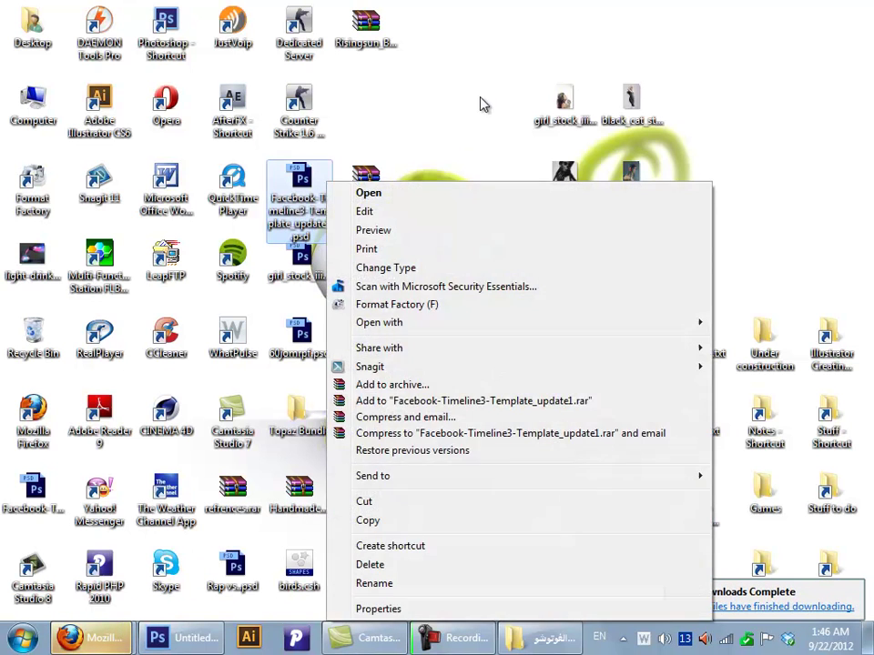
{"action": "left_click", "coordinate": [391, 180]}
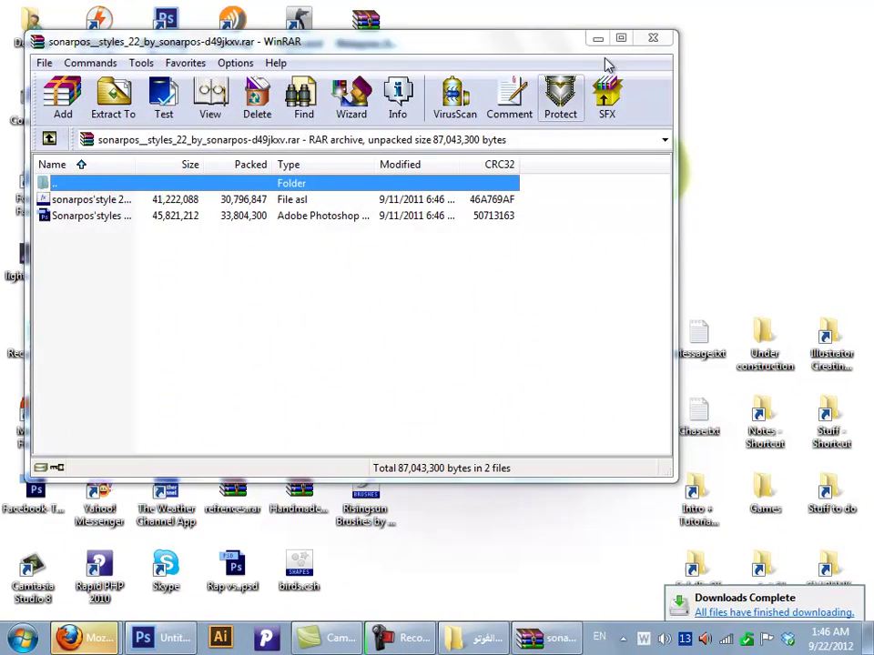
{"action": "left_click", "coordinate": [653, 38]}
{"action": "right_click", "coordinate": [375, 184]}
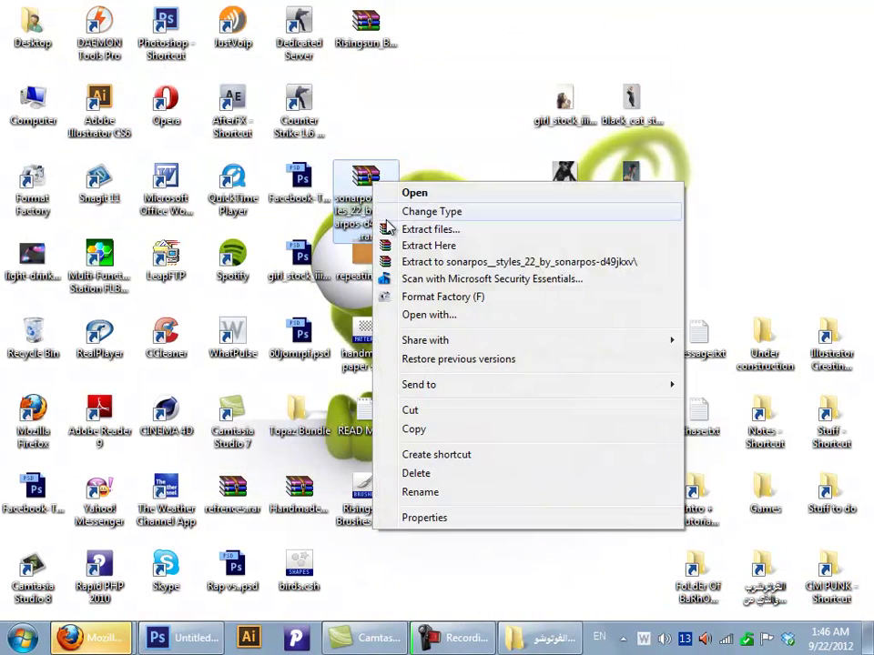
{"action": "left_click", "coordinate": [421, 252]}
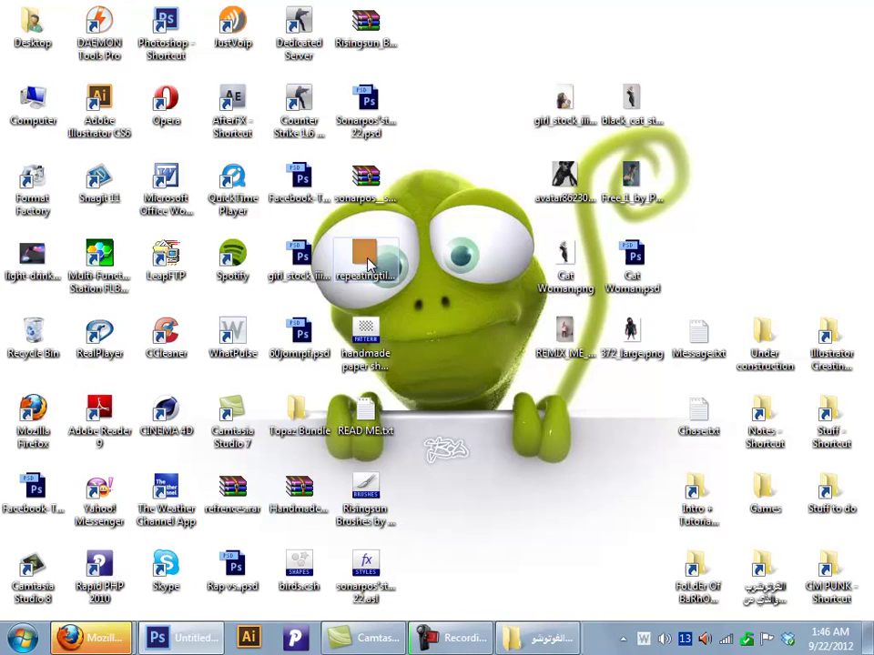
Step: Open the Presets folder at Local Disk (E:) > Photoshop CS6 > Adobe Photoshop CS6
{"action": "double_click", "coordinate": [43, 103]}
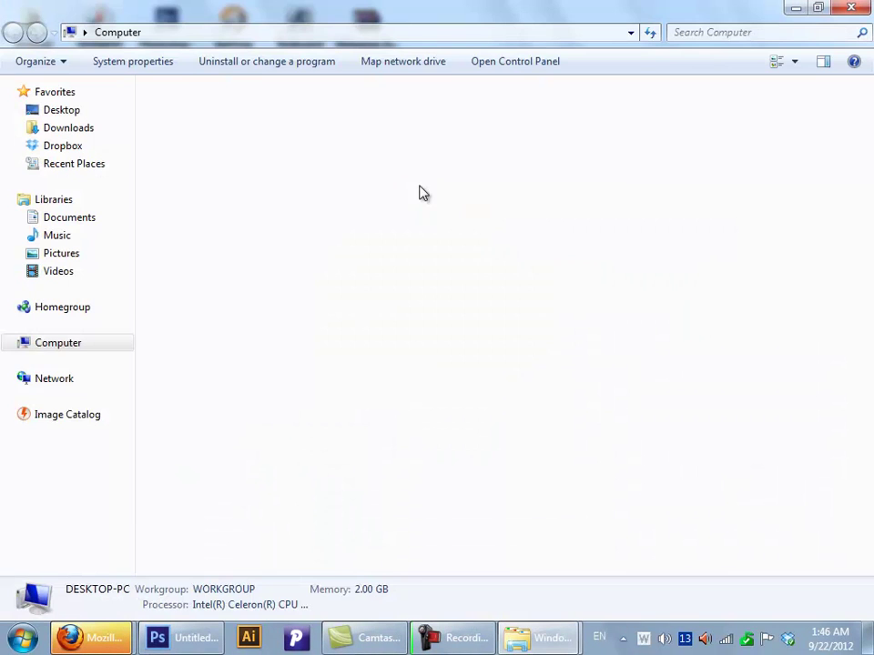
{"action": "double_click", "coordinate": [659, 141]}
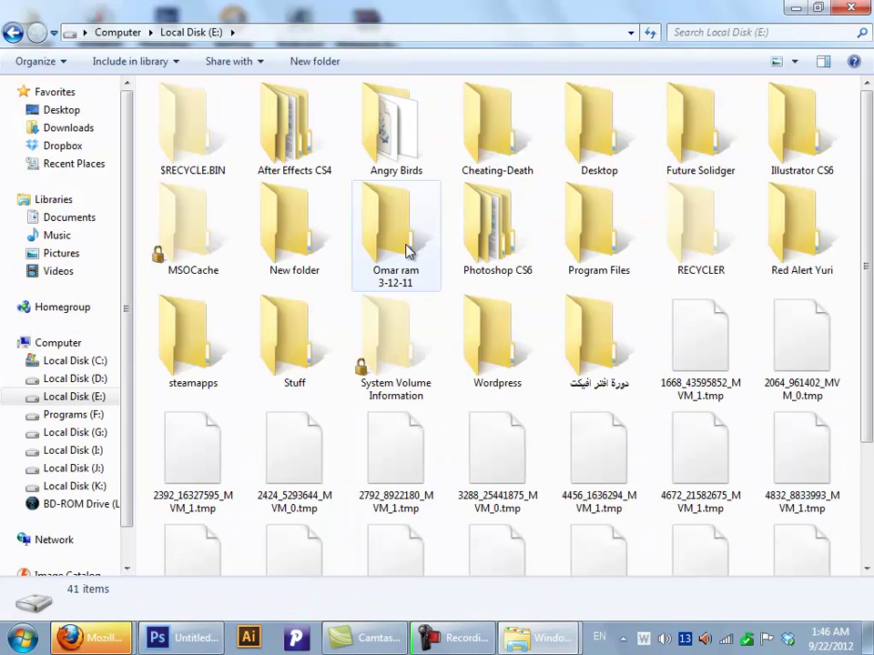
{"action": "double_click", "coordinate": [510, 231]}
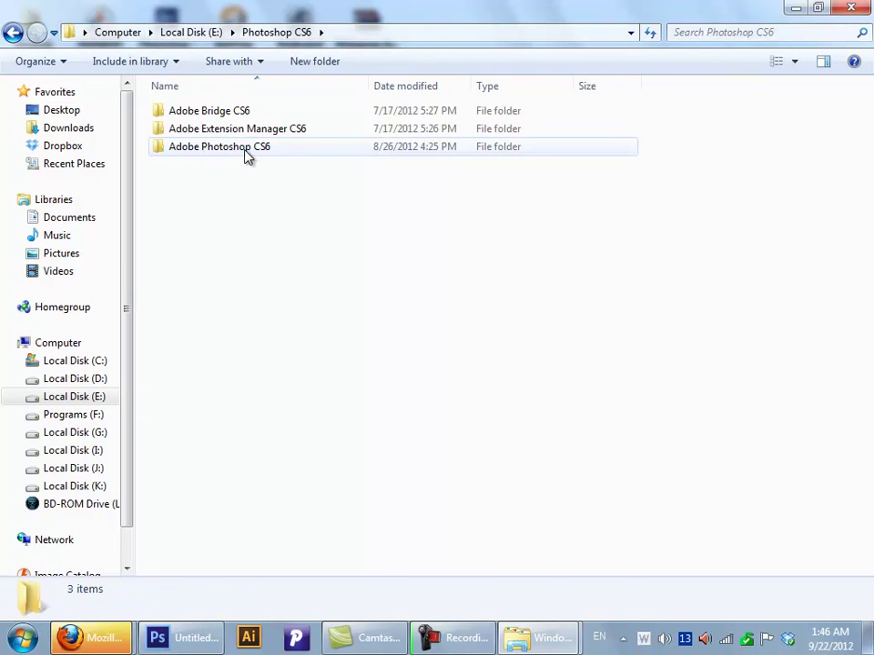
{"action": "double_click", "coordinate": [245, 147]}
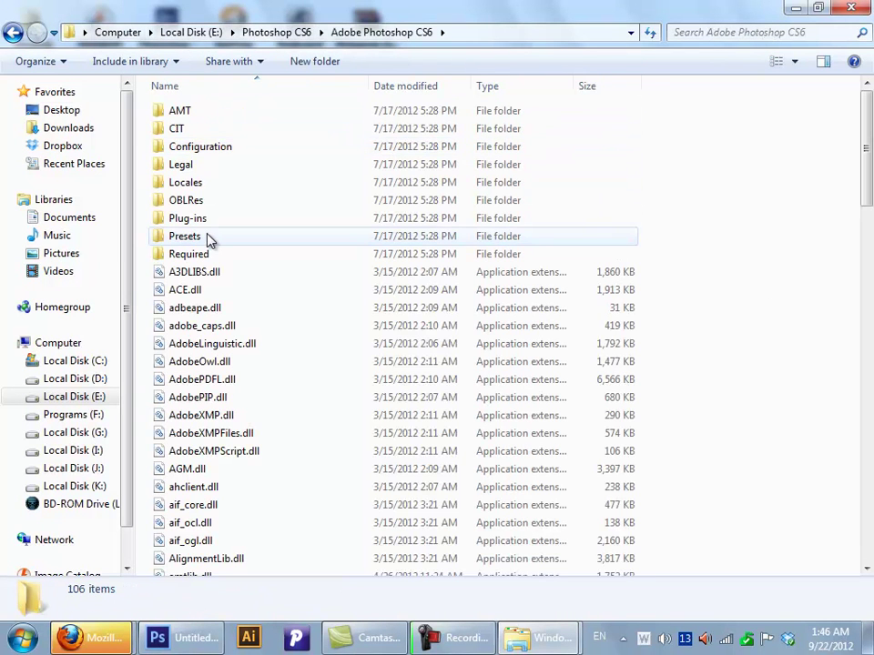
{"action": "double_click", "coordinate": [208, 237]}
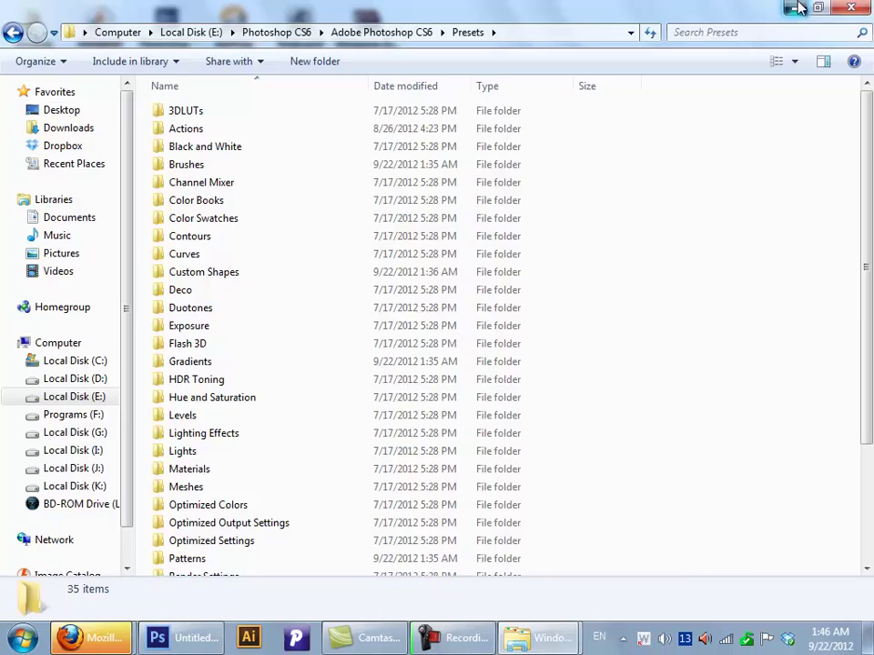
Step: Delete the styles archive, READ ME.txt and the repeating tile image into the Recycle Bin
{"action": "left_click", "coordinate": [796, 8]}
{"action": "left_click", "coordinate": [373, 189]}
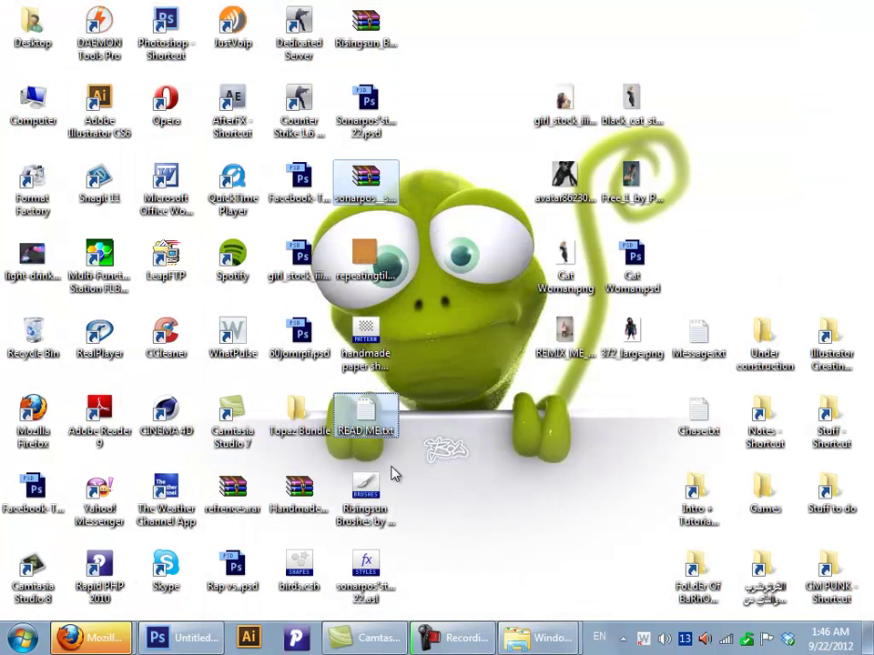
{"action": "left_click", "coordinate": [371, 420], "text": "ctrl"}
{"action": "left_click", "coordinate": [365, 259], "text": "ctrl"}
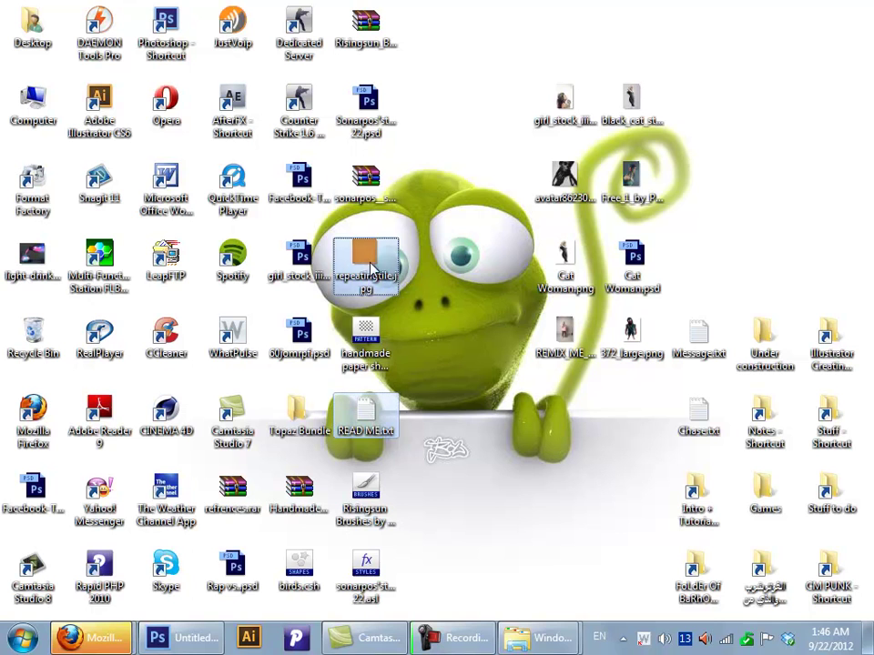
{"action": "left_click_drag", "start_coordinate": [369, 187], "coordinate": [27, 338]}
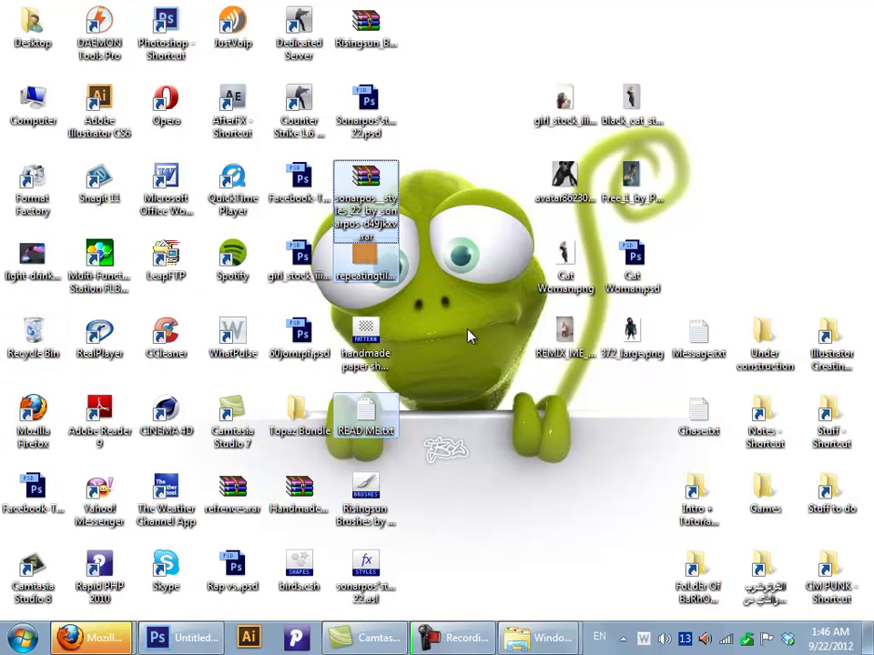
{"action": "left_click_drag", "start_coordinate": [414, 265], "coordinate": [366, 561]}
Step: Group the remaining brush, style and pattern files together on the desktop
{"action": "left_click_drag", "start_coordinate": [367, 561], "coordinate": [367, 405]}
{"action": "mouse_move", "coordinate": [435, 473]}
{"action": "left_mouse_down"}
{"action": "mouse_move", "coordinate": [384, 347]}
{"action": "mouse_move", "coordinate": [387, 269]}
{"action": "left_mouse_up"}
{"action": "left_click", "coordinate": [430, 291]}
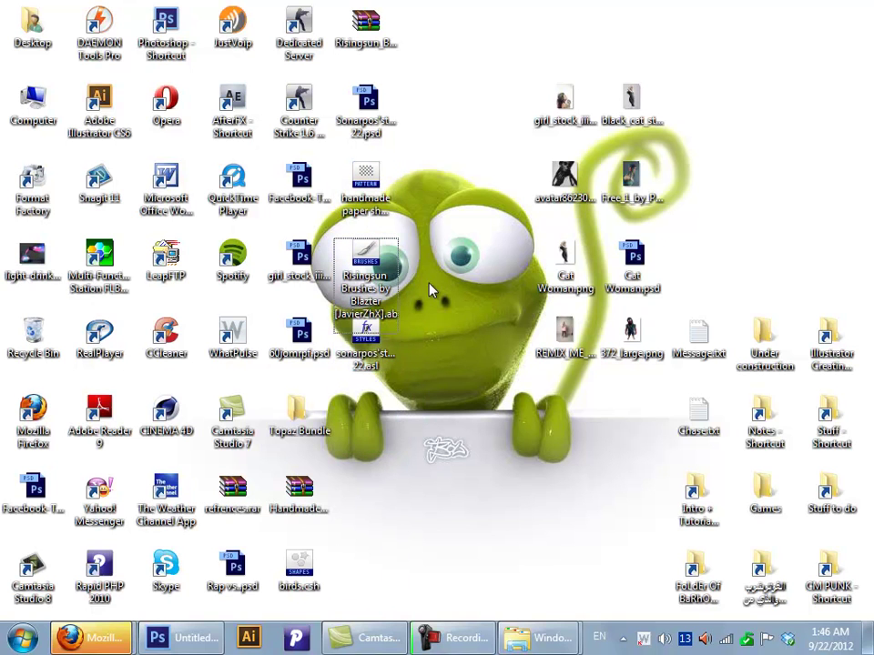
{"action": "left_click_drag", "start_coordinate": [365, 337], "coordinate": [433, 266]}
{"action": "left_click_drag", "start_coordinate": [364, 202], "coordinate": [369, 355]}
Step: Search deviantART for Photoshop Gradients and save the Gradients 04 GRD file to the desktop
{"action": "left_click", "coordinate": [91, 637]}
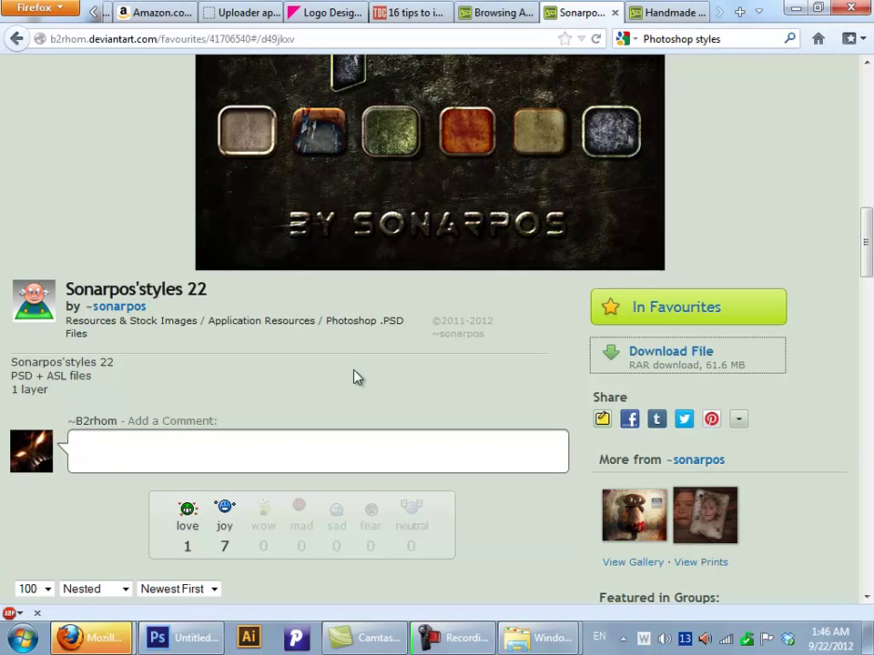
{"action": "scroll", "coordinate": [378, 403], "scroll_direction": "up", "scroll_amount": 8}
{"action": "left_click", "coordinate": [25, 41]}
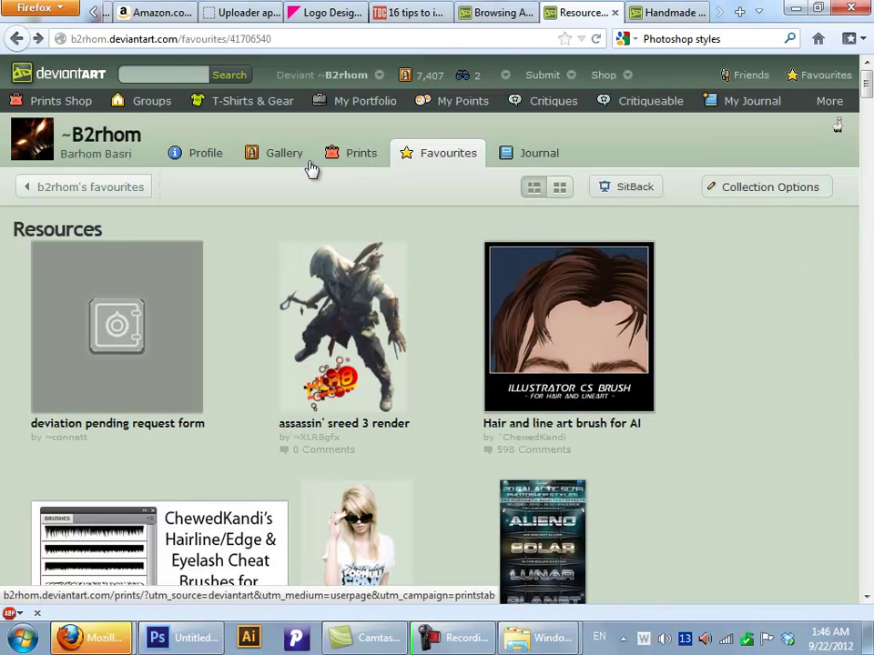
{"action": "type", "text": "Gr"}
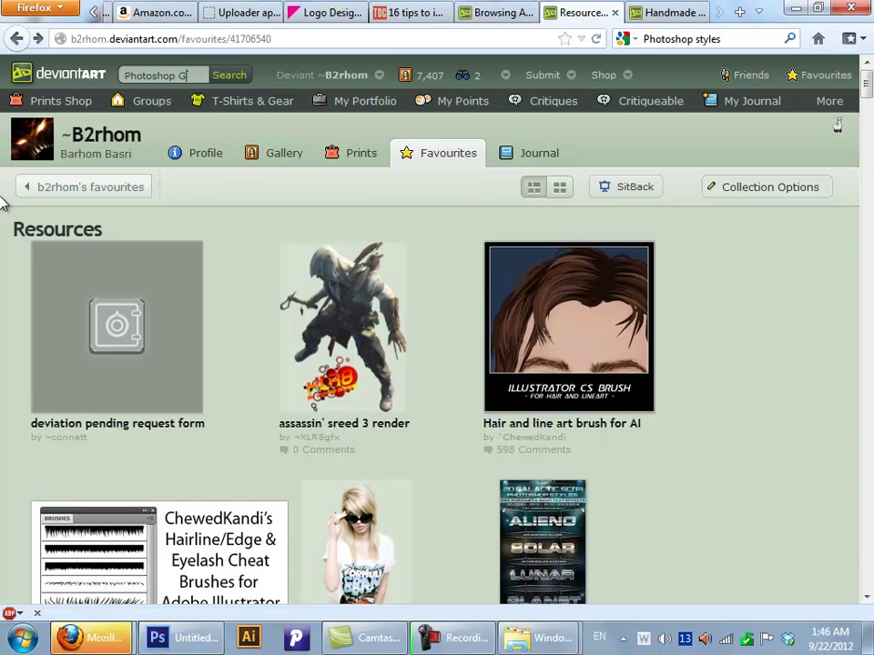
{"action": "type", "text": "adients"}
{"action": "key", "text": "Return"}
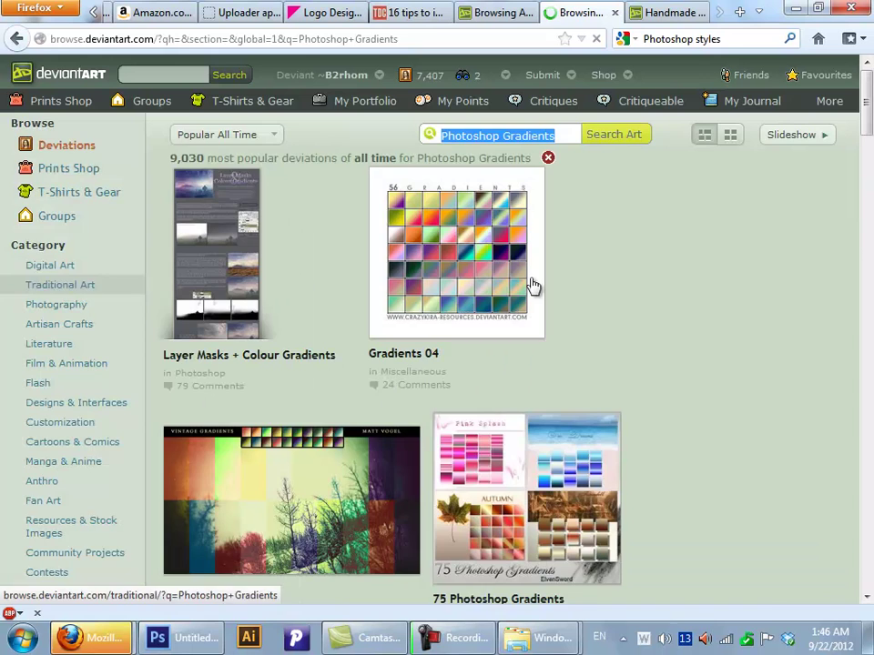
{"action": "left_click", "coordinate": [488, 237]}
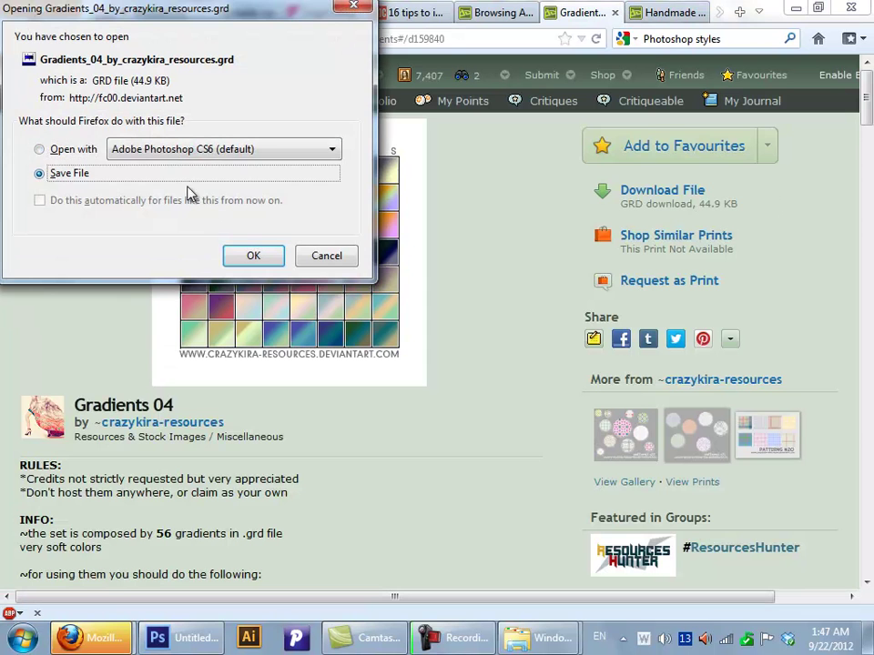
{"action": "left_click", "coordinate": [246, 255]}
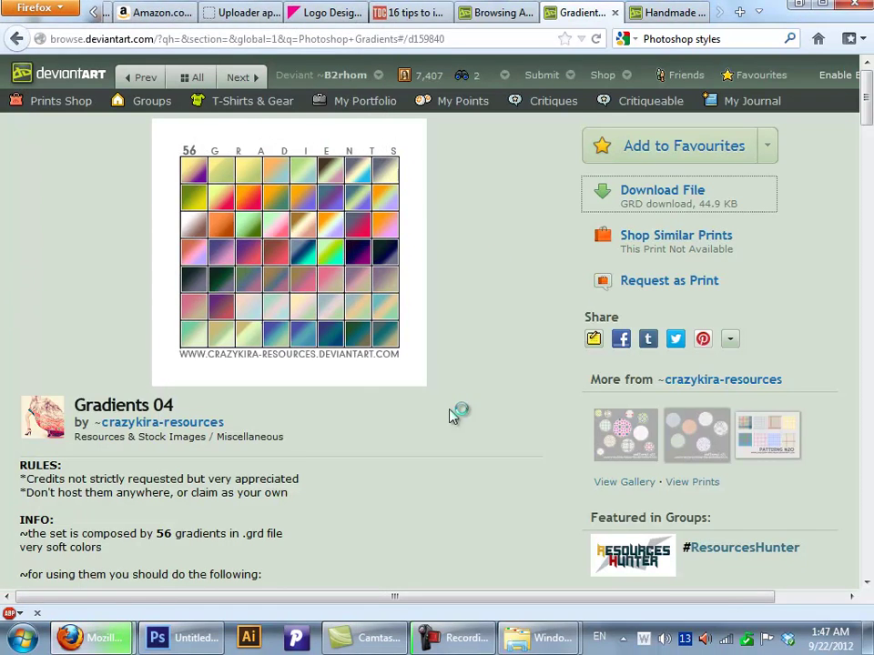
{"action": "key", "text": "super+d"}
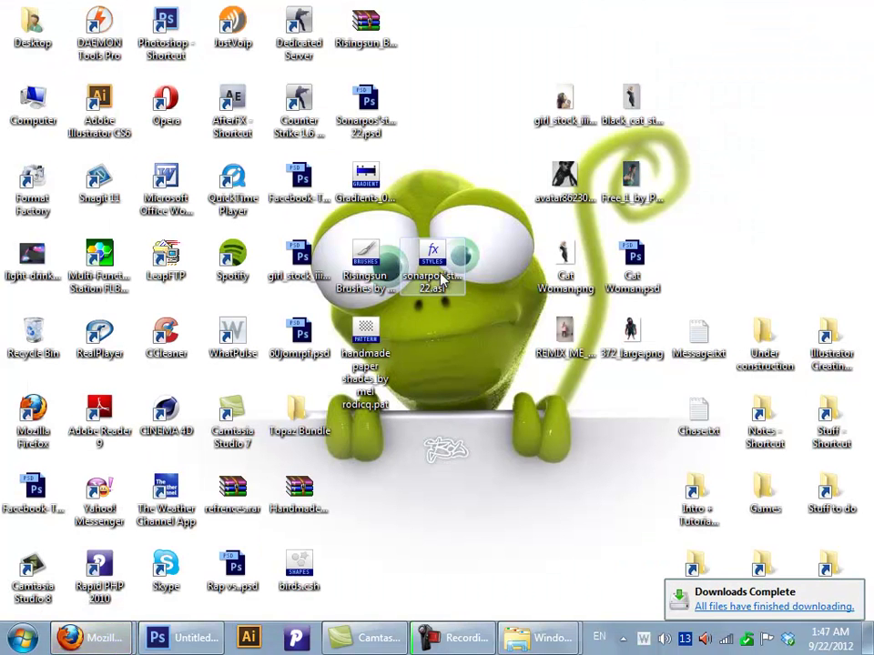
Step: Rename the four selected resource files to one shared custom name
{"action": "left_click_drag", "start_coordinate": [441, 273], "coordinate": [364, 439]}
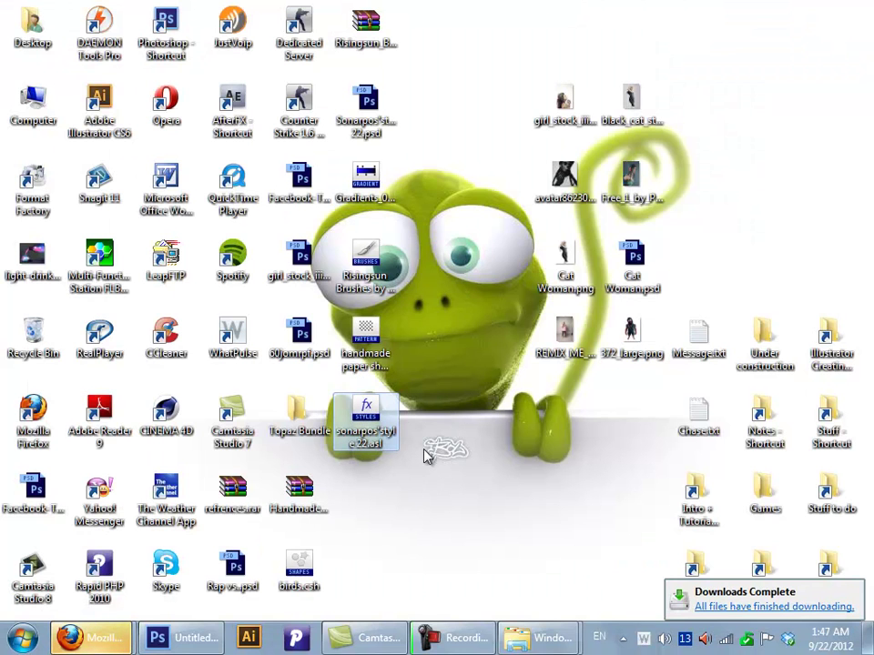
{"action": "left_click_drag", "start_coordinate": [444, 167], "coordinate": [361, 439]}
{"action": "key", "text": "F2"}
{"action": "type", "text": "B"}
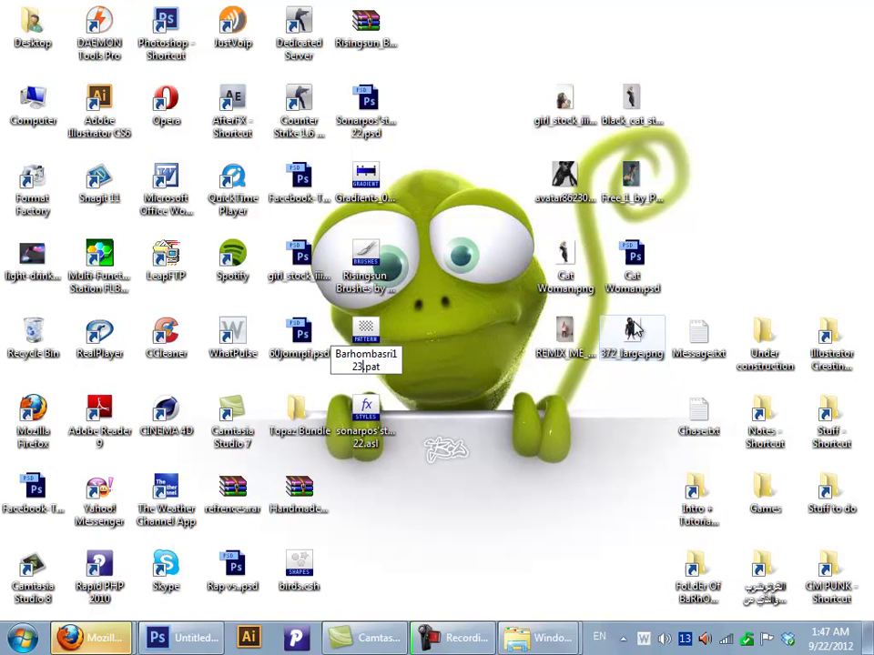
{"action": "type", "text": "arhombasri123"}
{"action": "key", "text": "Return"}
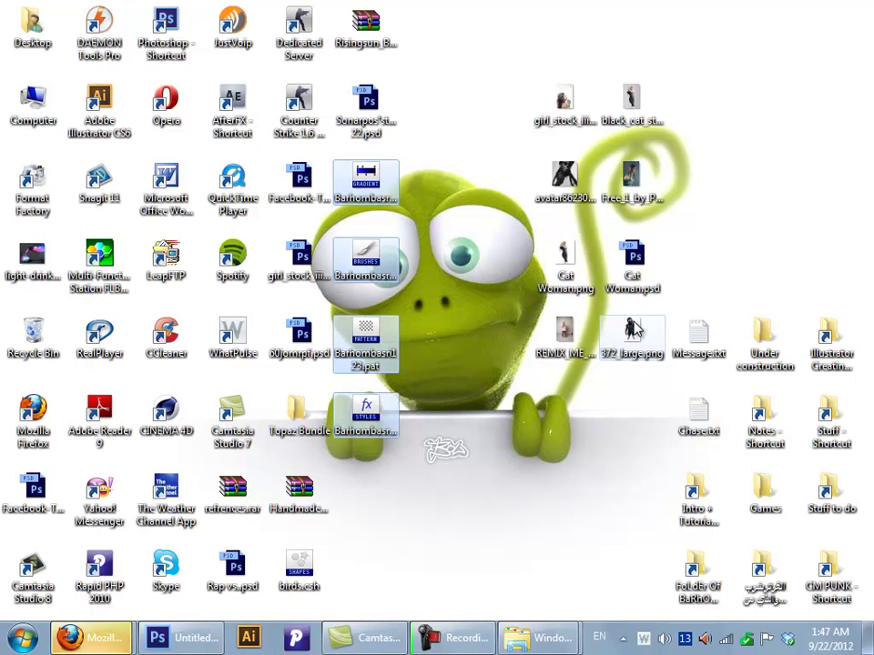
Step: Arrange the pattern, brush, style and gradient files in a two-by-two block
{"action": "left_click", "coordinate": [455, 421]}
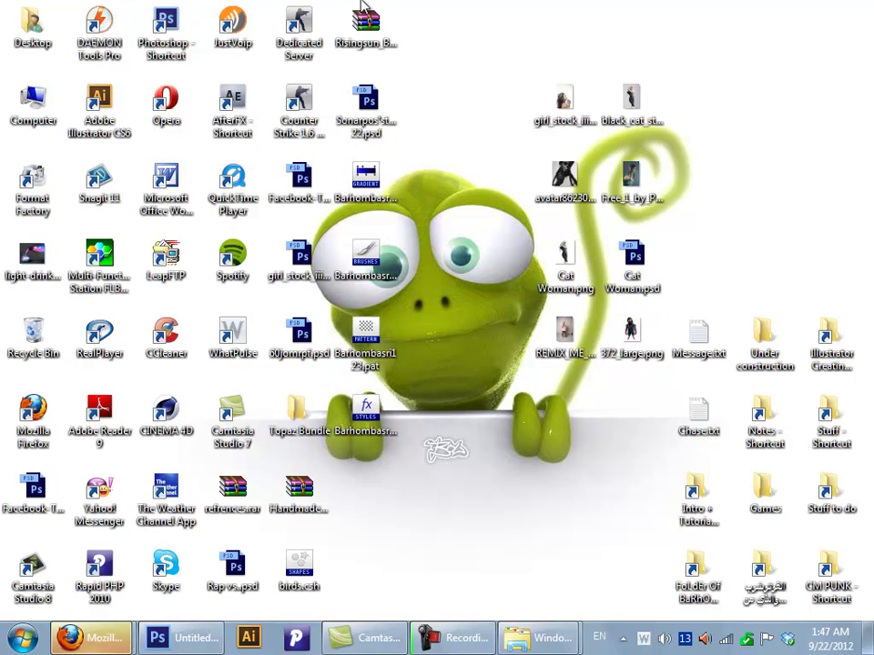
{"action": "left_click_drag", "start_coordinate": [383, 426], "coordinate": [428, 344]}
{"action": "mouse_move", "coordinate": [365, 259]}
{"action": "left_mouse_down"}
{"action": "mouse_move", "coordinate": [468, 327]}
{"action": "mouse_move", "coordinate": [369, 409]}
{"action": "left_mouse_up"}
{"action": "mouse_move", "coordinate": [364, 182]}
{"action": "left_mouse_down"}
{"action": "mouse_move", "coordinate": [405, 268]}
{"action": "mouse_move", "coordinate": [437, 415]}
{"action": "mouse_move", "coordinate": [401, 312]}
{"action": "mouse_move", "coordinate": [365, 320]}
{"action": "mouse_move", "coordinate": [415, 351]}
{"action": "mouse_move", "coordinate": [430, 338]}
{"action": "left_mouse_up"}
{"action": "left_click", "coordinate": [536, 471]}
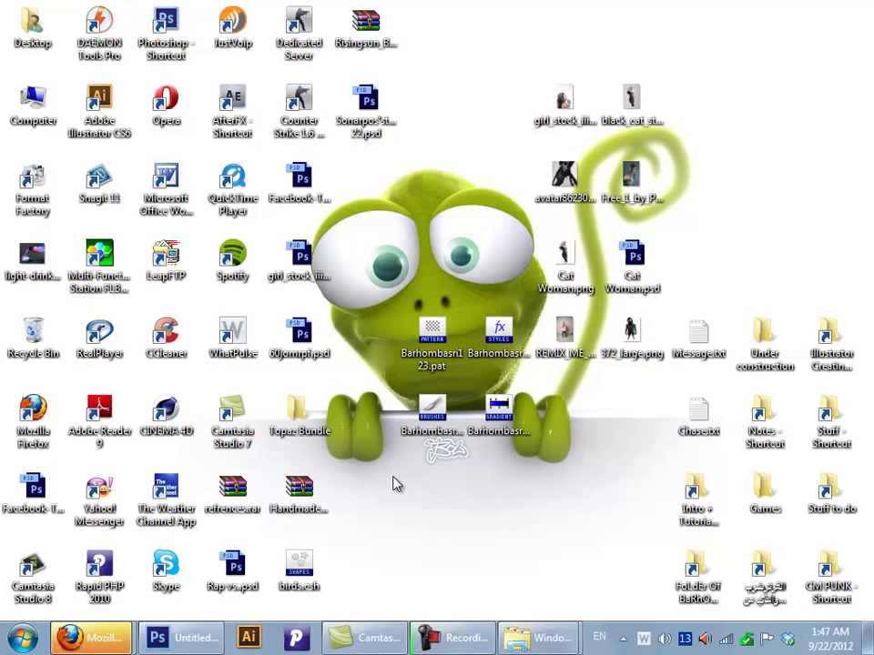
Step: Open the Presets Brushes folder, minimize it, and select the renamed files on the desktop
{"action": "mouse_move", "coordinate": [541, 637]}
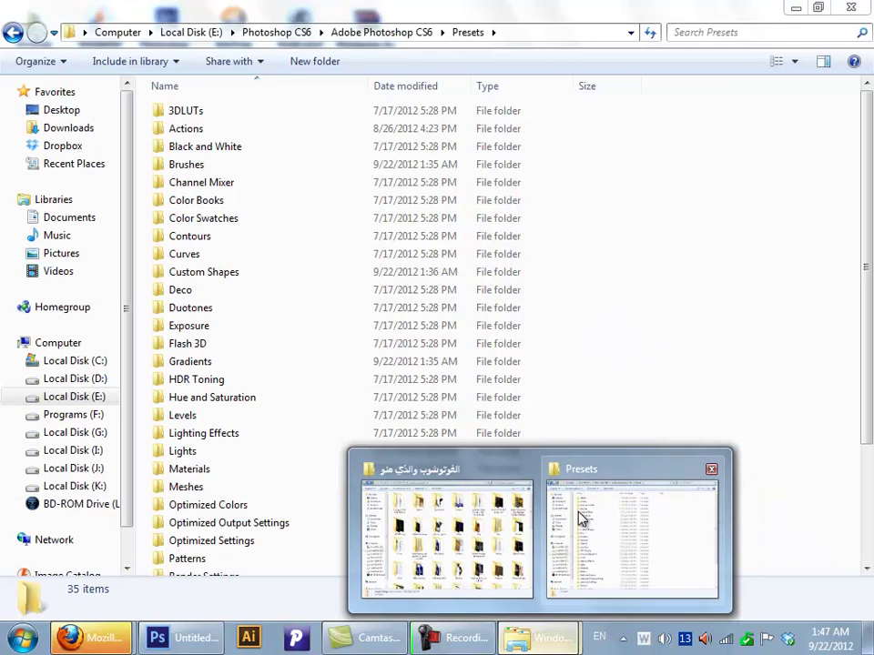
{"action": "left_click", "coordinate": [579, 522]}
{"action": "double_click", "coordinate": [210, 164]}
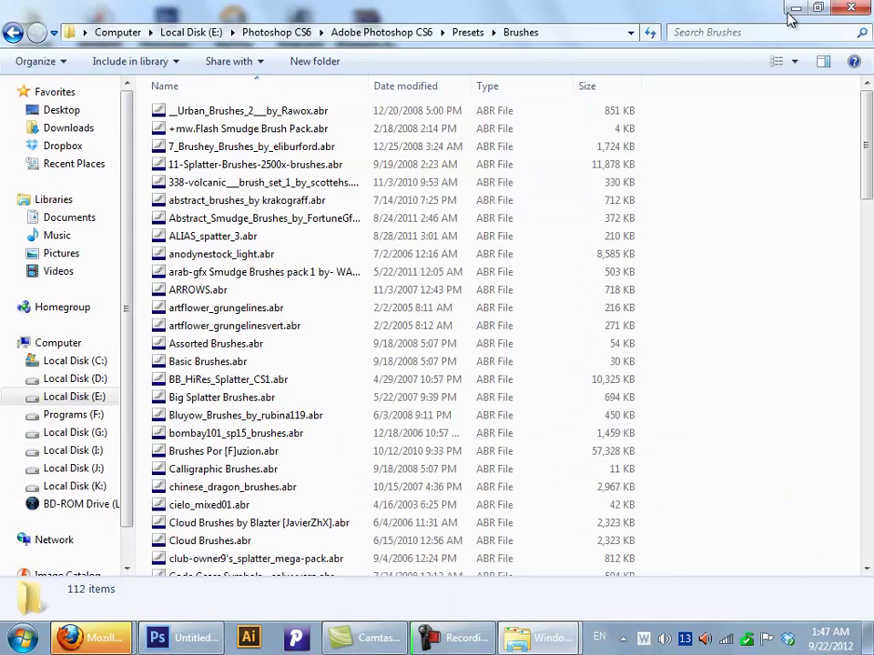
{"action": "left_click", "coordinate": [794, 8]}
{"action": "left_click", "coordinate": [435, 344]}
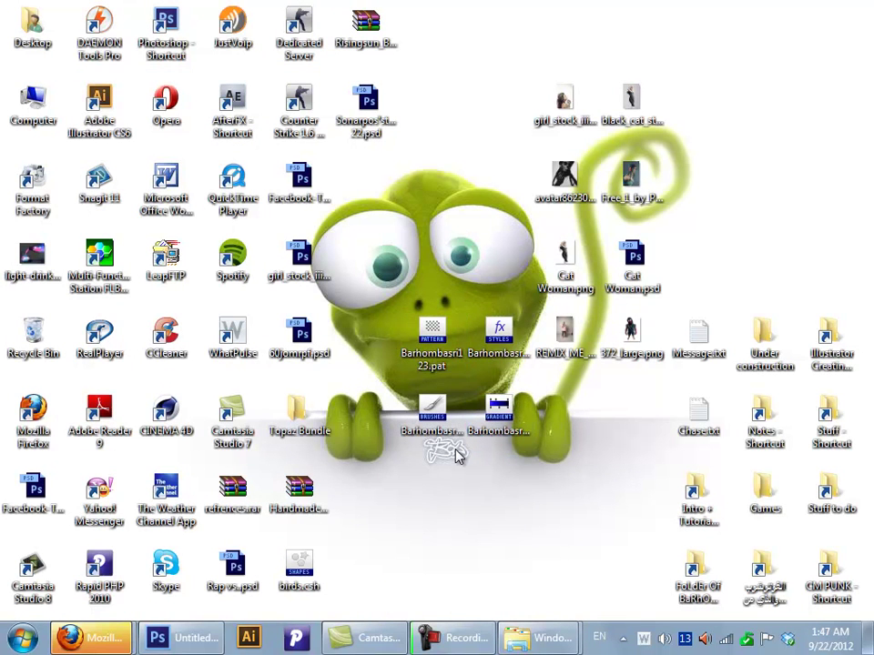
{"action": "left_click", "coordinate": [437, 401]}
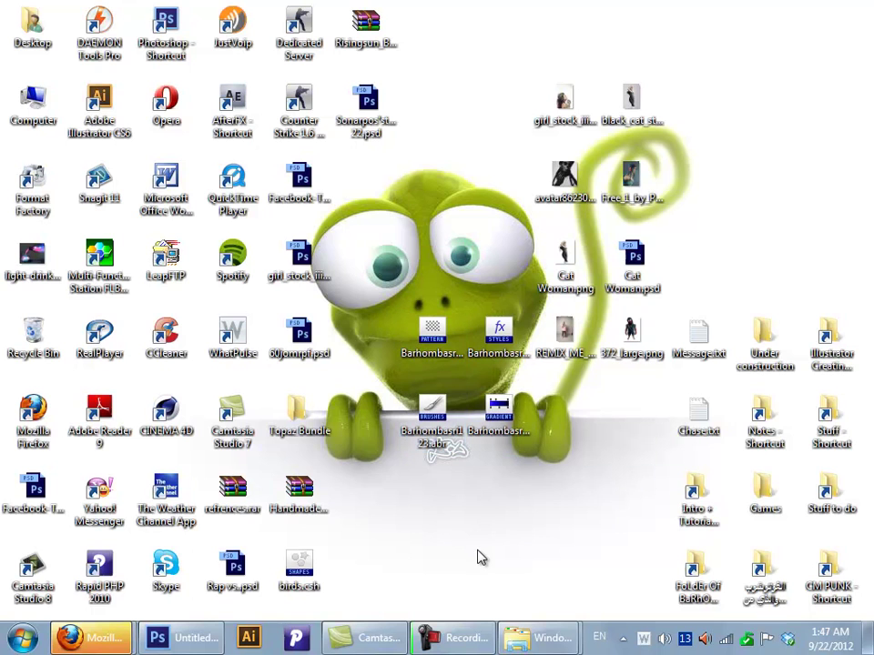
{"action": "left_click_drag", "start_coordinate": [506, 470], "coordinate": [398, 321]}
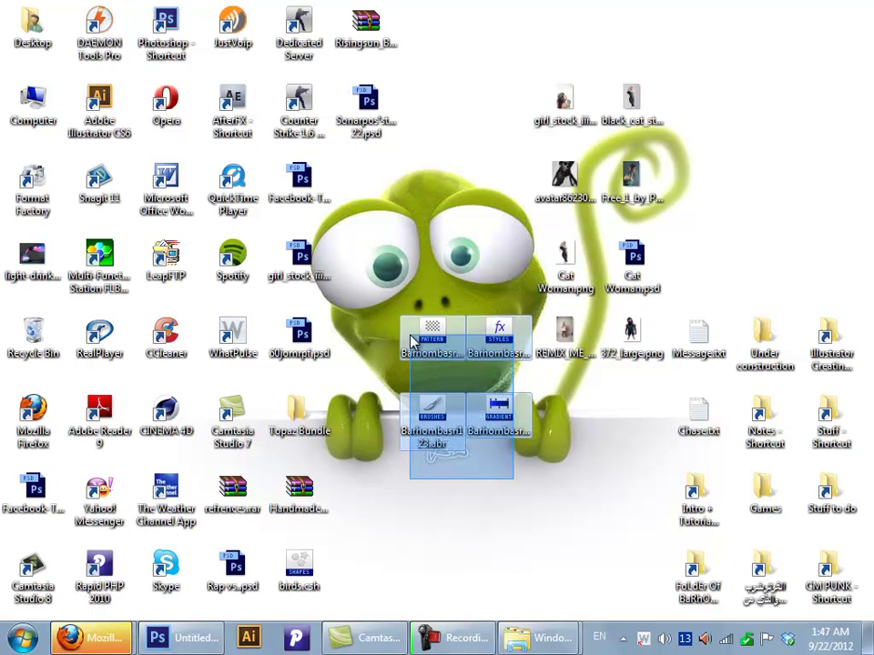
{"action": "left_click", "coordinate": [446, 426]}
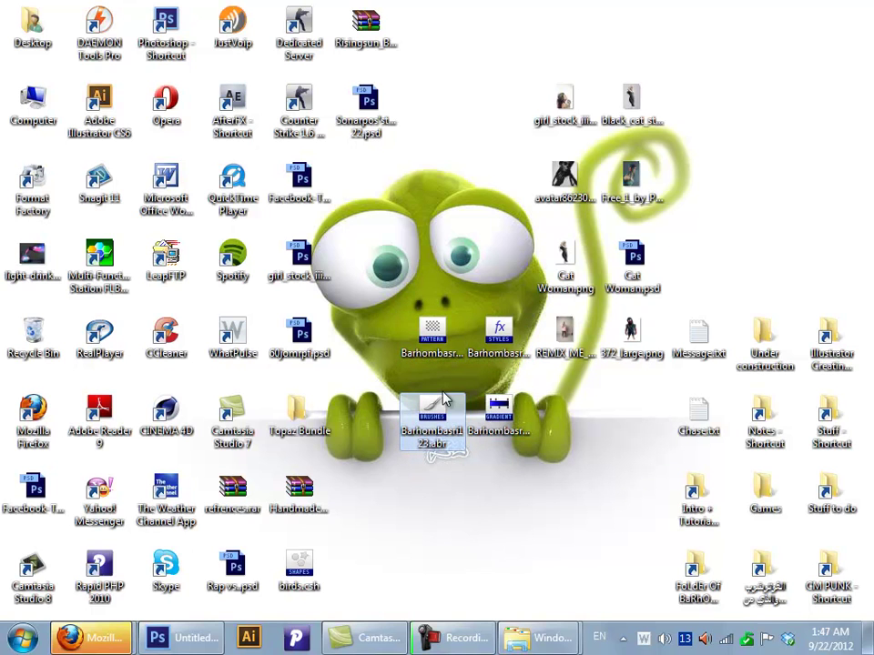
Step: Confirm the renamed brushes and gradient files keep their .abr and .grd extensions
{"action": "right_click", "coordinate": [439, 403]}
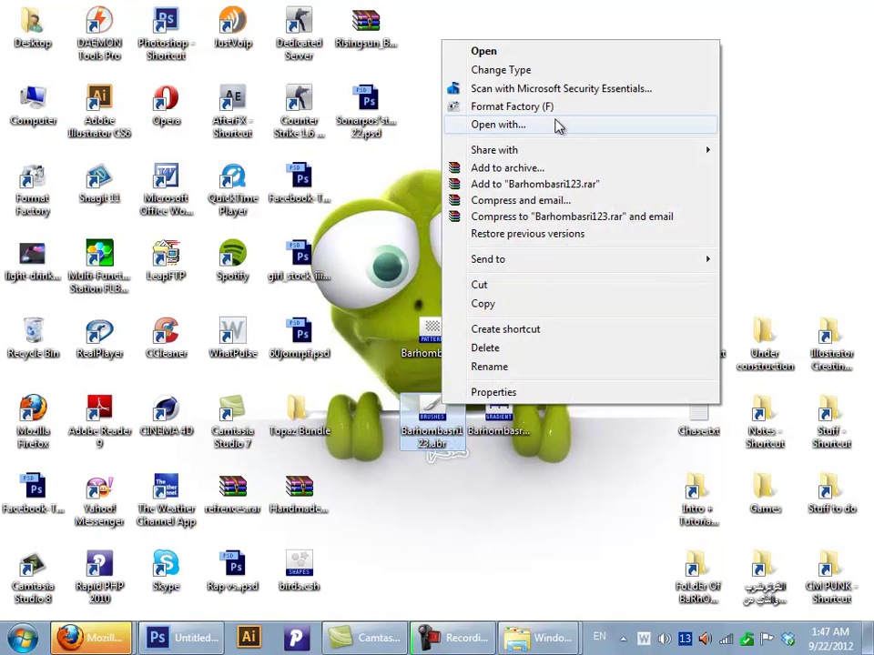
{"action": "left_click", "coordinate": [537, 71]}
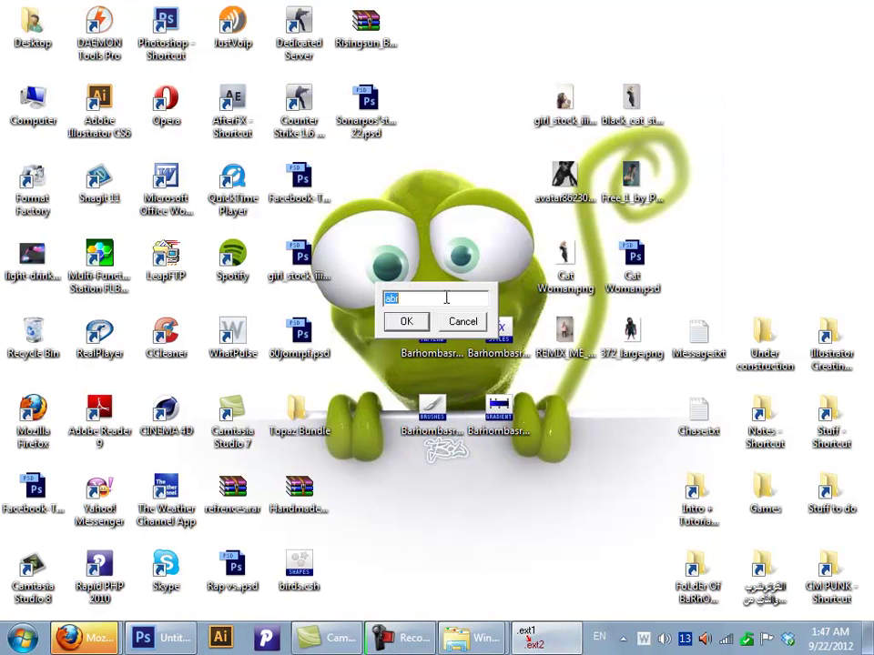
{"action": "left_click", "coordinate": [464, 323]}
{"action": "right_click", "coordinate": [493, 410]}
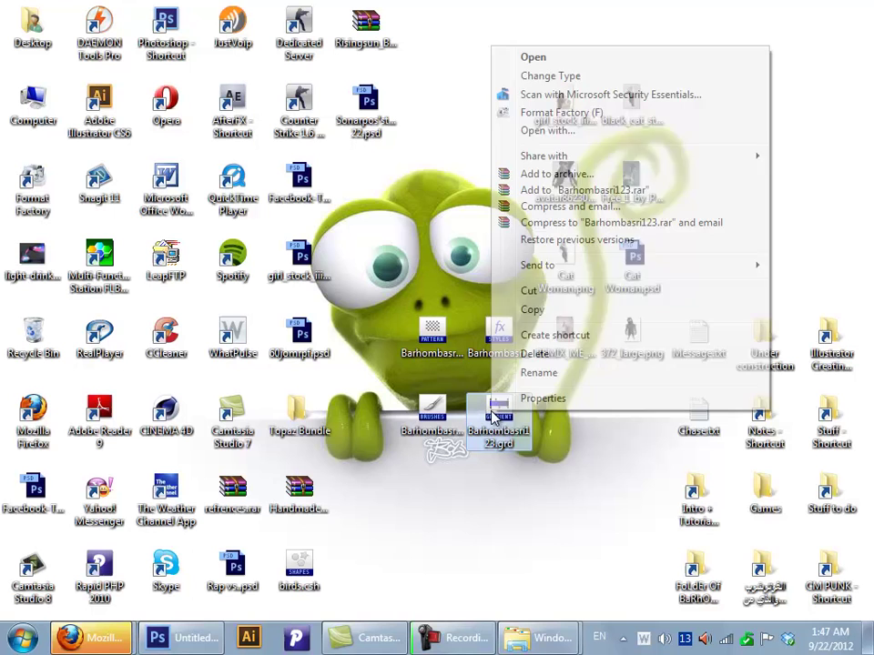
{"action": "left_click", "coordinate": [549, 75]}
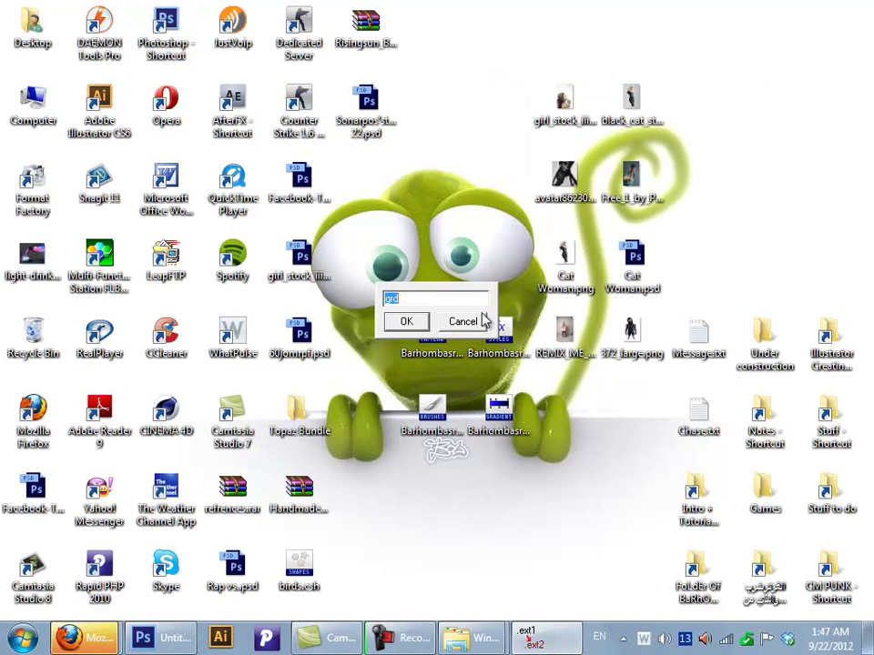
{"action": "left_click", "coordinate": [469, 325]}
Step: Confirm the renamed pattern and styles files keep their .pat and .asl extensions
{"action": "left_click", "coordinate": [442, 339]}
{"action": "right_click", "coordinate": [447, 339]}
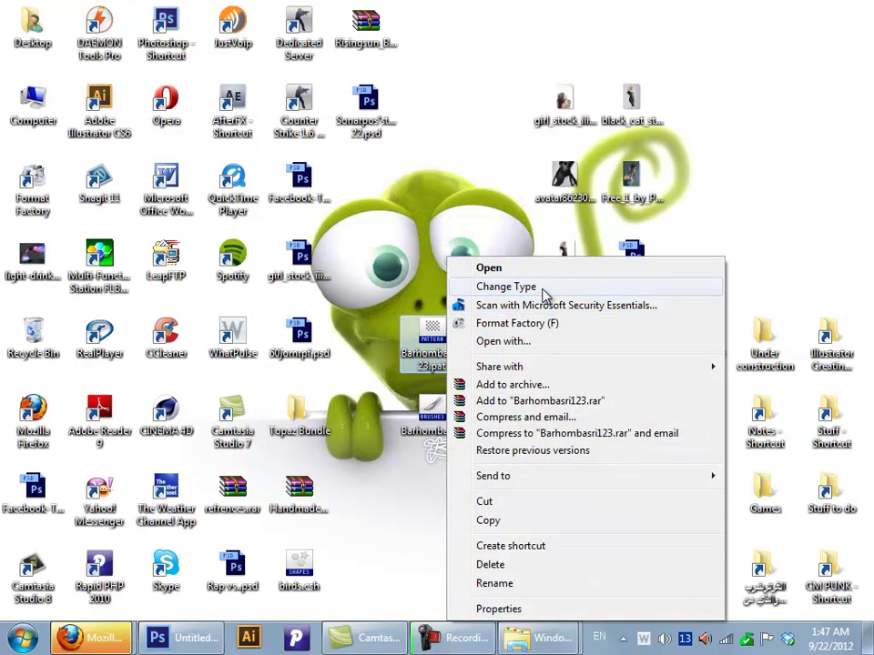
{"action": "left_click", "coordinate": [544, 288]}
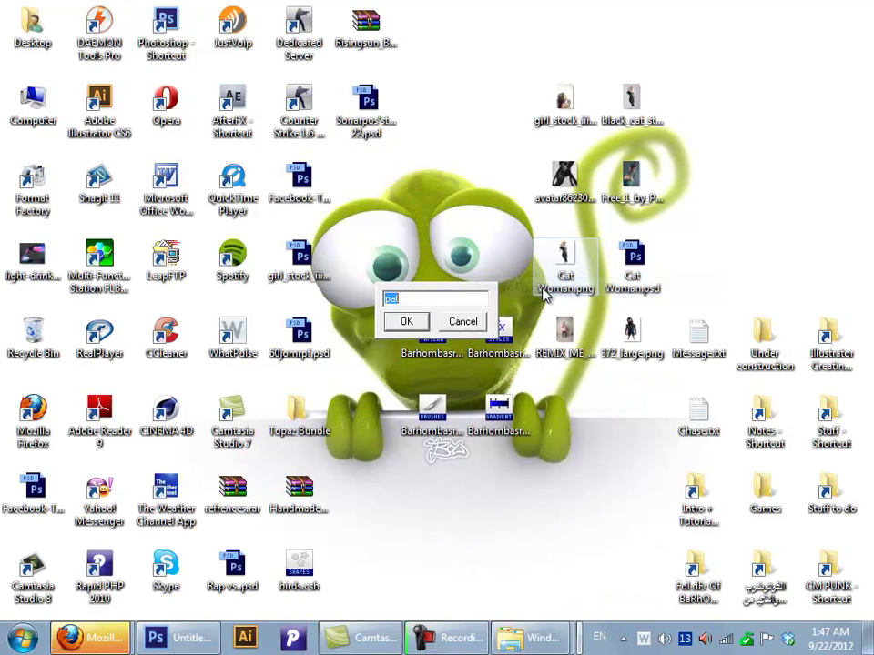
{"action": "left_click", "coordinate": [464, 323]}
{"action": "left_click", "coordinate": [493, 333]}
{"action": "right_click", "coordinate": [510, 329]}
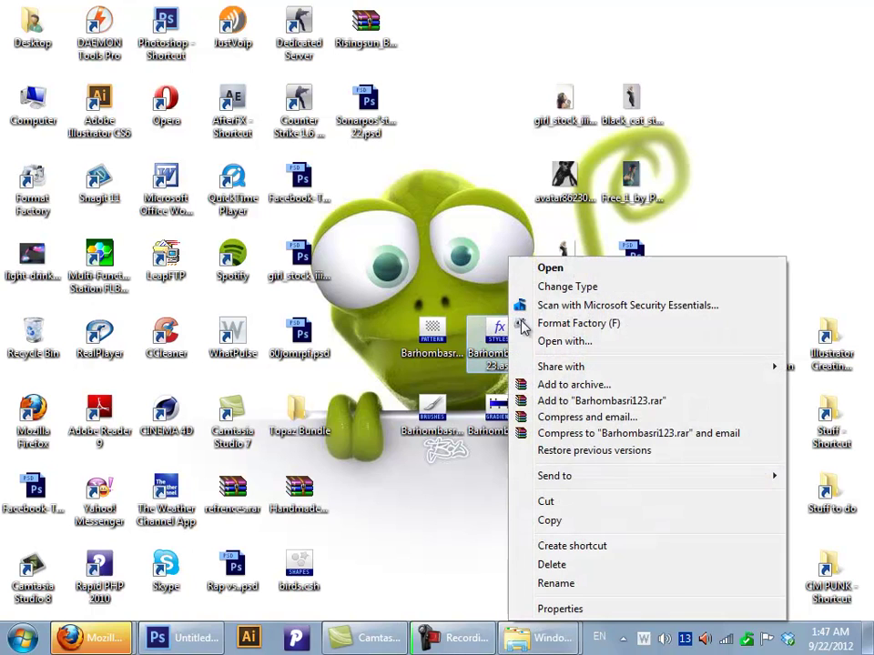
{"action": "left_click", "coordinate": [580, 288]}
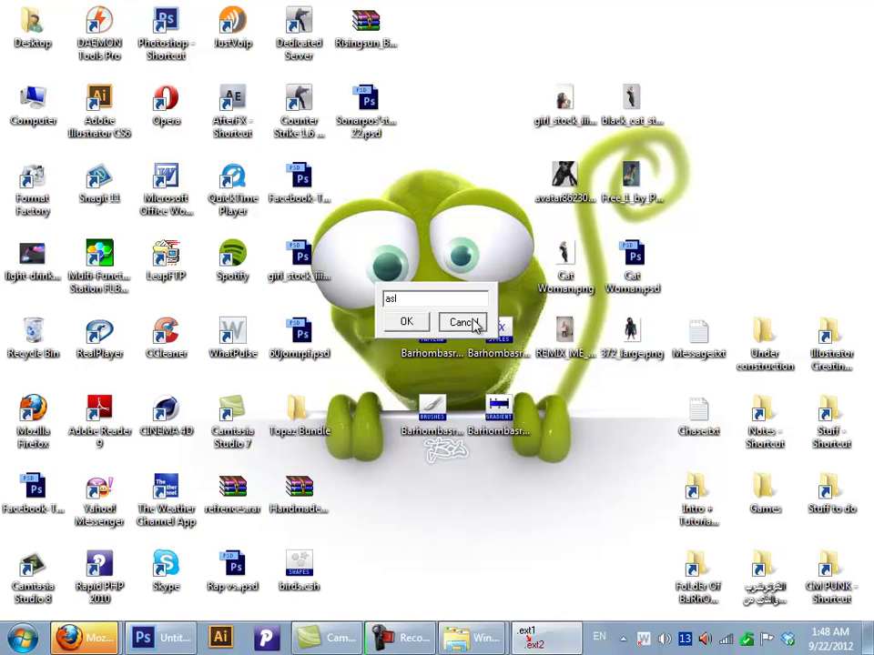
{"action": "left_click", "coordinate": [471, 324]}
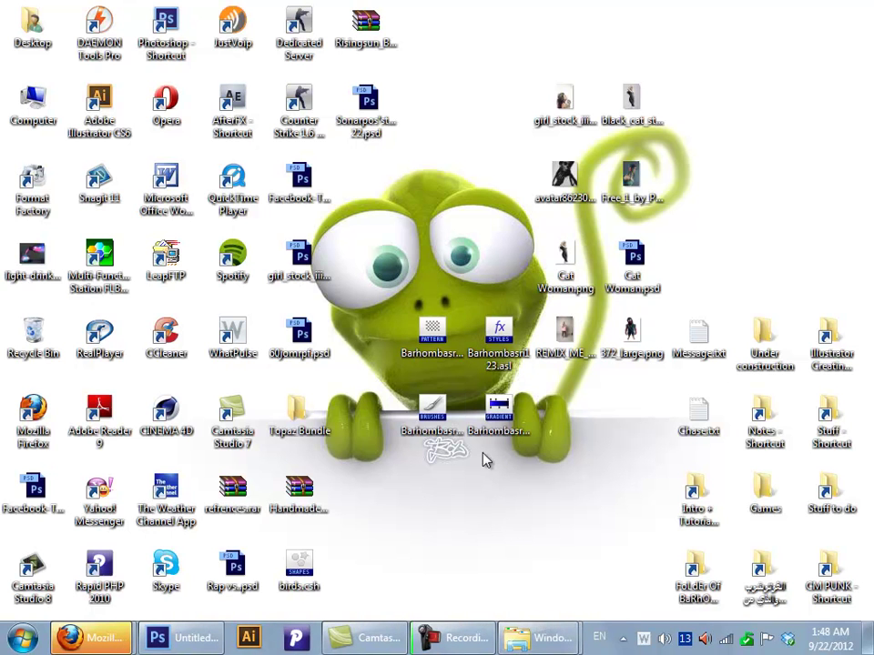
Step: Reopen the Presets Brushes folder after a stray drag, then minimize it
{"action": "left_click", "coordinate": [433, 417]}
{"action": "mouse_move", "coordinate": [433, 451]}
{"action": "left_mouse_down"}
{"action": "mouse_move", "coordinate": [599, 527]}
{"action": "mouse_move", "coordinate": [629, 499]}
{"action": "mouse_move", "coordinate": [560, 523]}
{"action": "mouse_move", "coordinate": [798, 373]}
{"action": "left_mouse_up"}
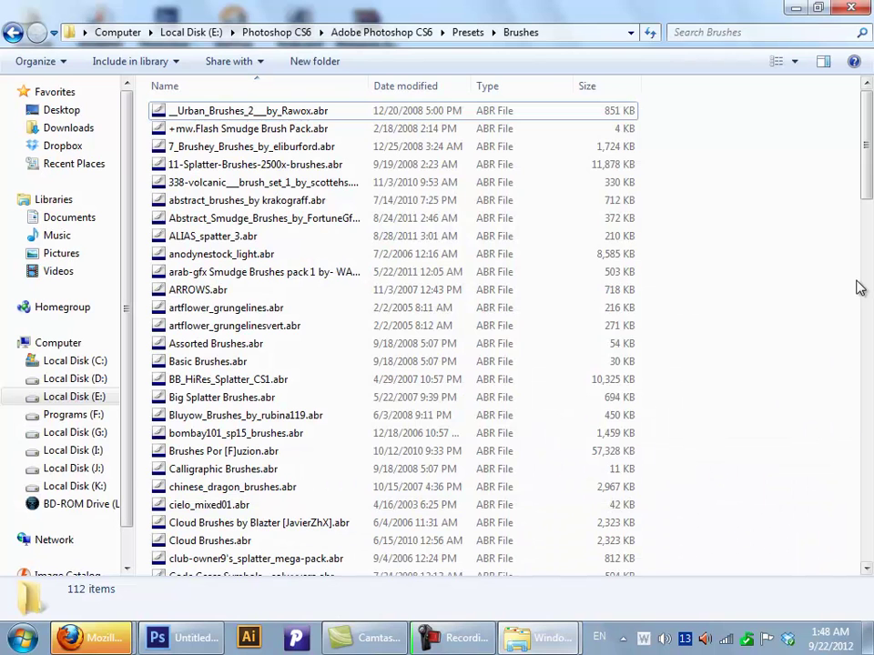
{"action": "left_click", "coordinate": [13, 33]}
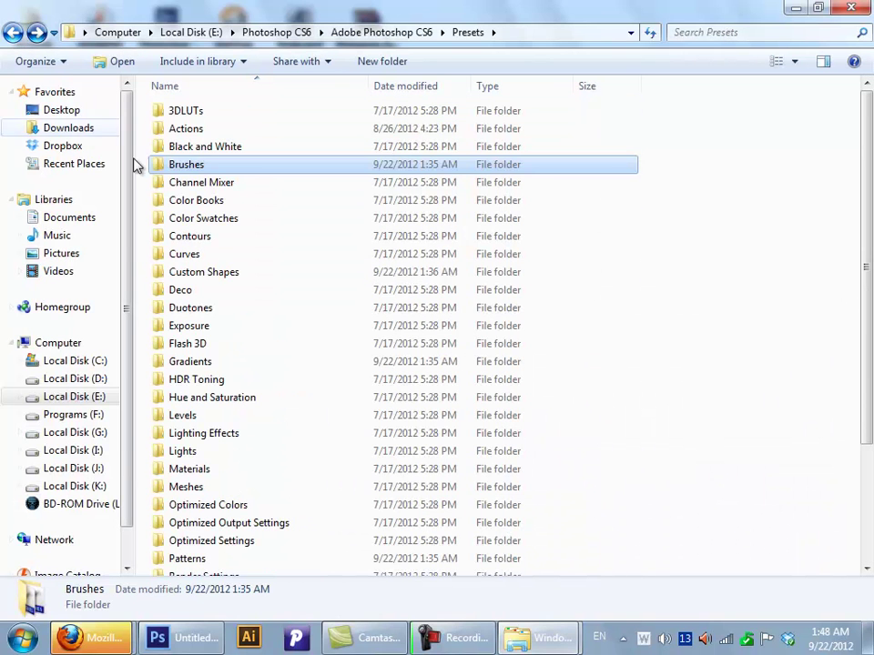
{"action": "double_click", "coordinate": [209, 167]}
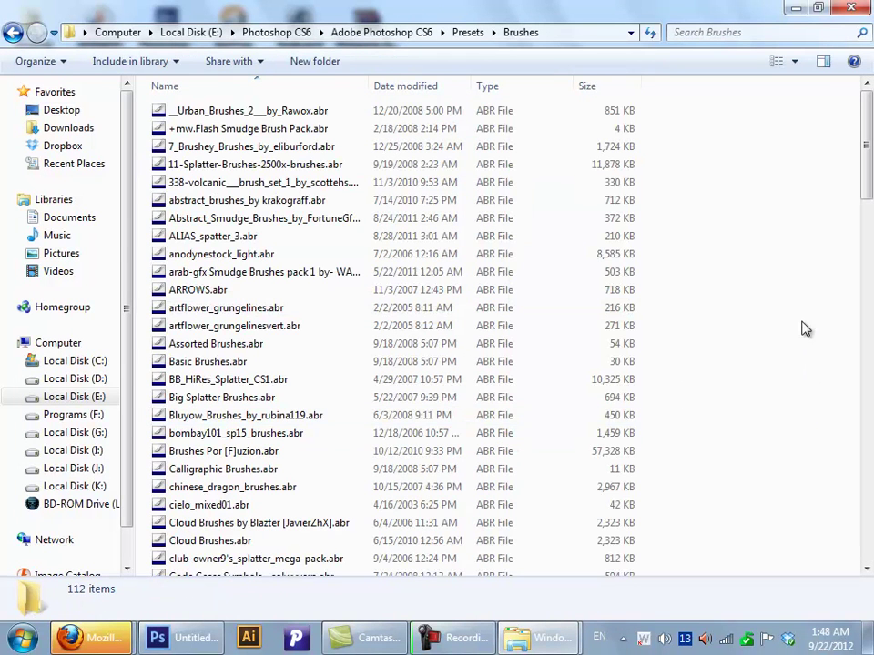
{"action": "left_click", "coordinate": [790, 9]}
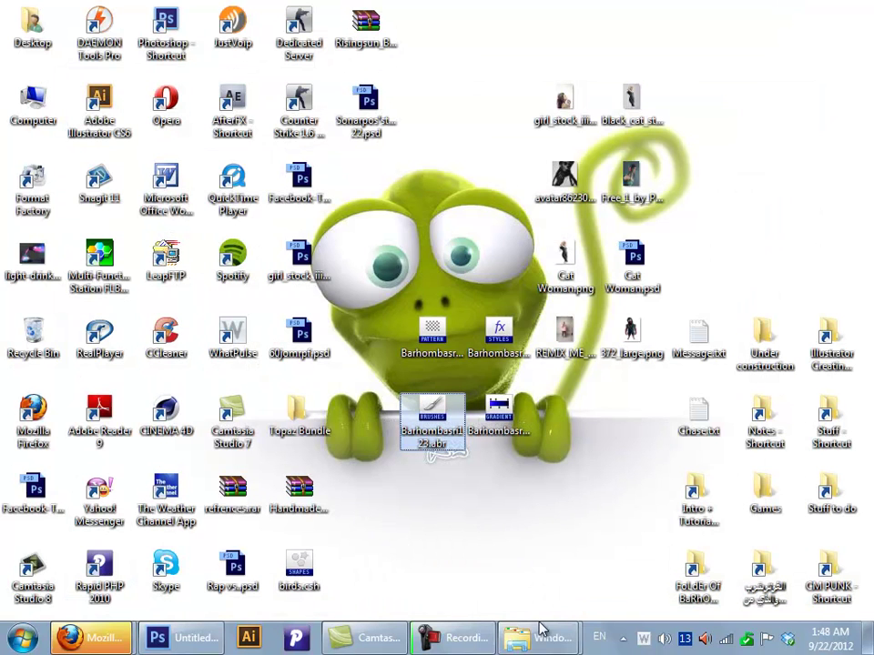
Step: Copy the .abr brush file from the desktop into the Brushes folder and close the window
{"action": "right_click", "coordinate": [464, 437]}
{"action": "left_click", "coordinate": [532, 292]}
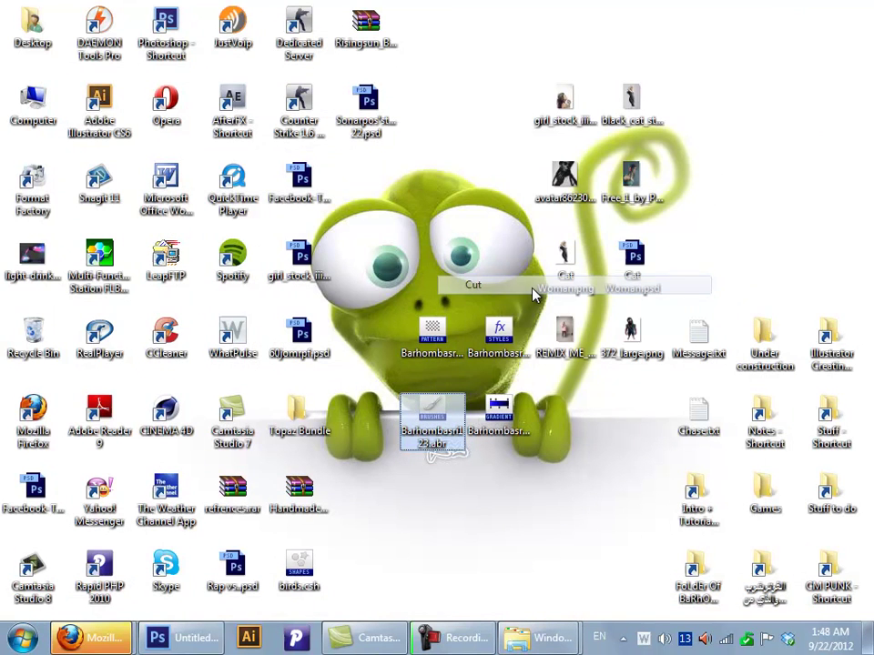
{"action": "right_click", "coordinate": [454, 415]}
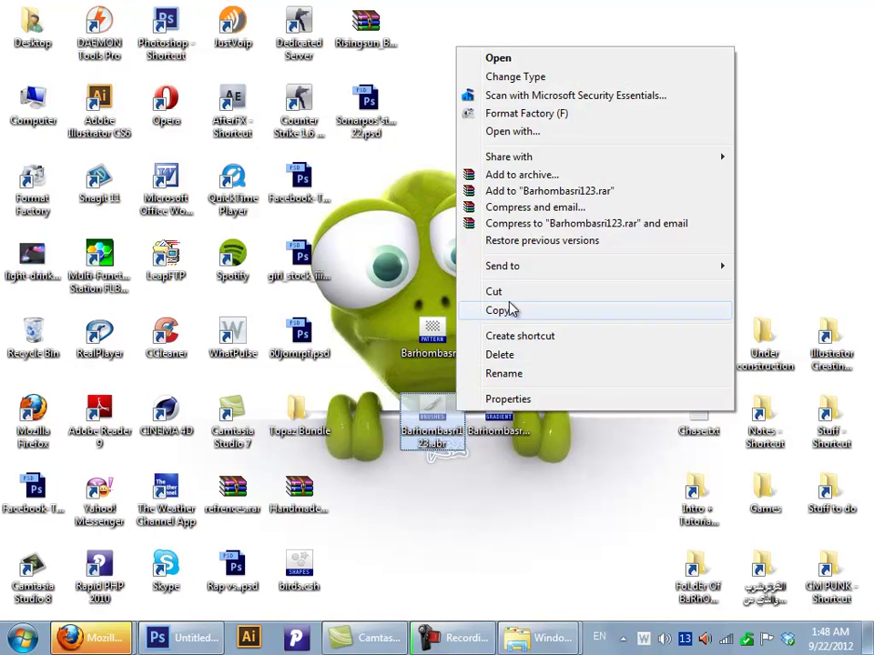
{"action": "left_click", "coordinate": [510, 310]}
{"action": "mouse_move", "coordinate": [541, 637]}
{"action": "left_click", "coordinate": [582, 537]}
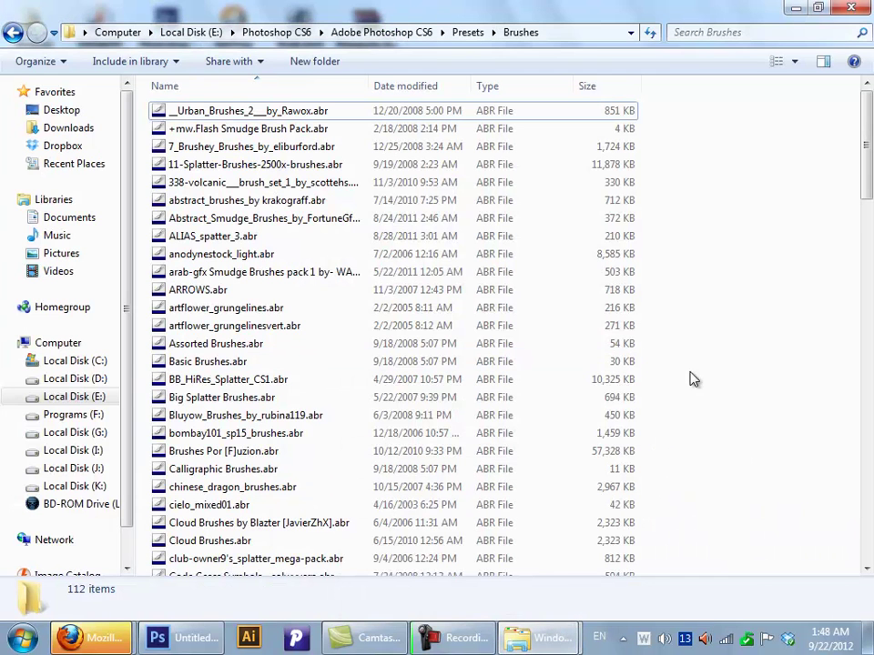
{"action": "right_click", "coordinate": [666, 298]}
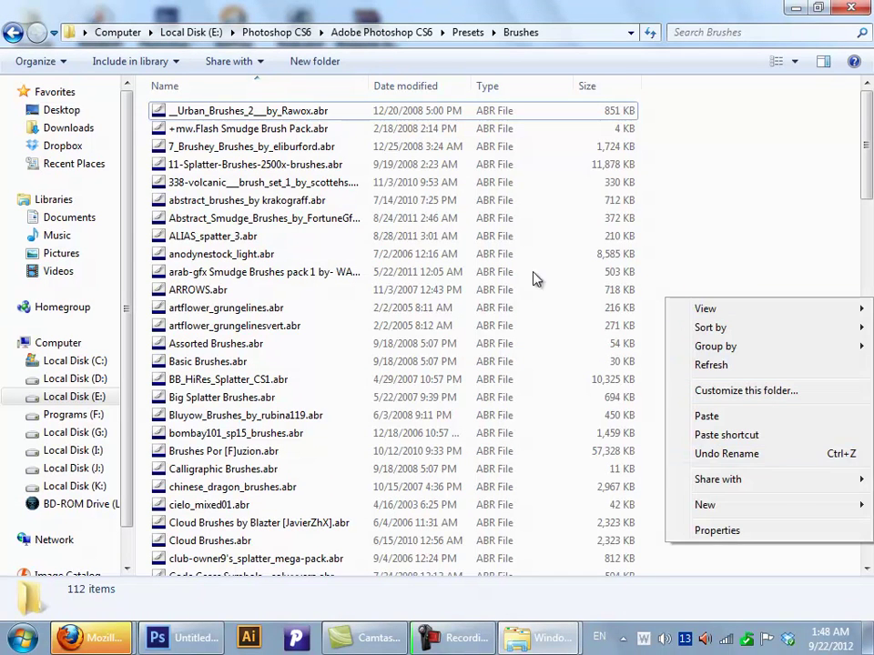
{"action": "left_click", "coordinate": [708, 415]}
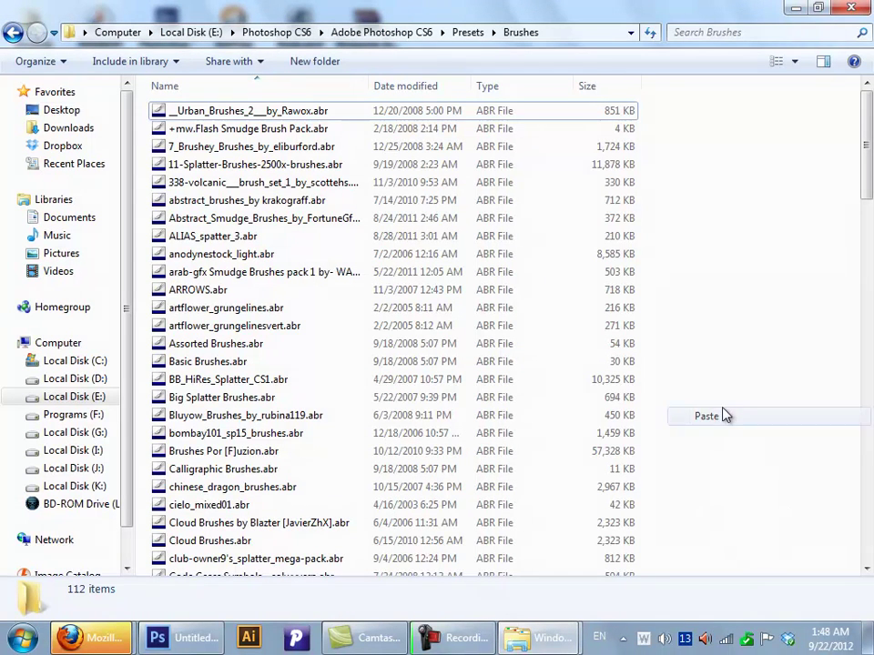
{"action": "left_click", "coordinate": [854, 8]}
Step: Browse Computer > E: > Photoshop CS6 > Adobe Photoshop CS6 > Presets > Brushes to check the new file
{"action": "double_click", "coordinate": [22, 99]}
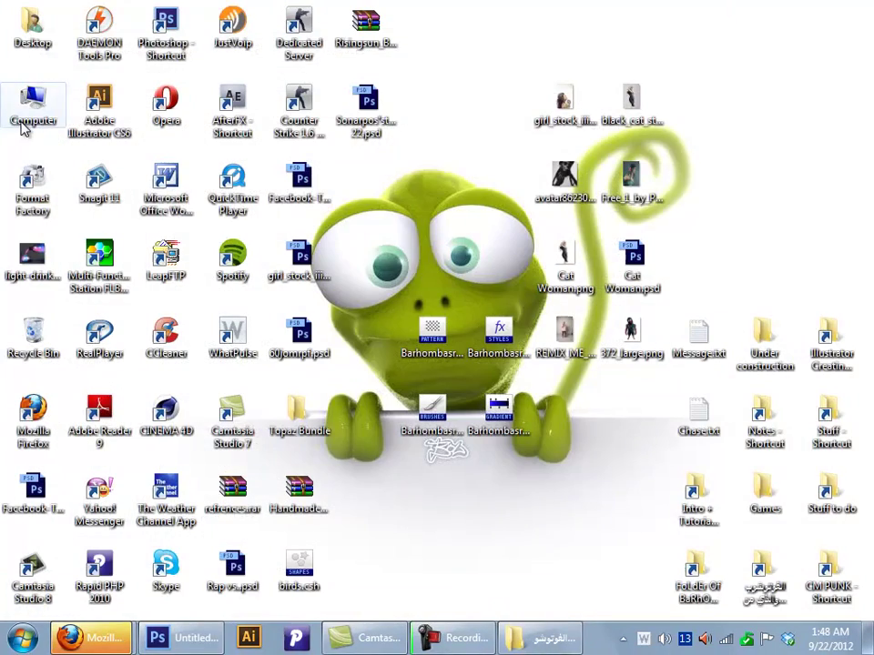
{"action": "left_click", "coordinate": [639, 146]}
{"action": "double_click", "coordinate": [640, 145]}
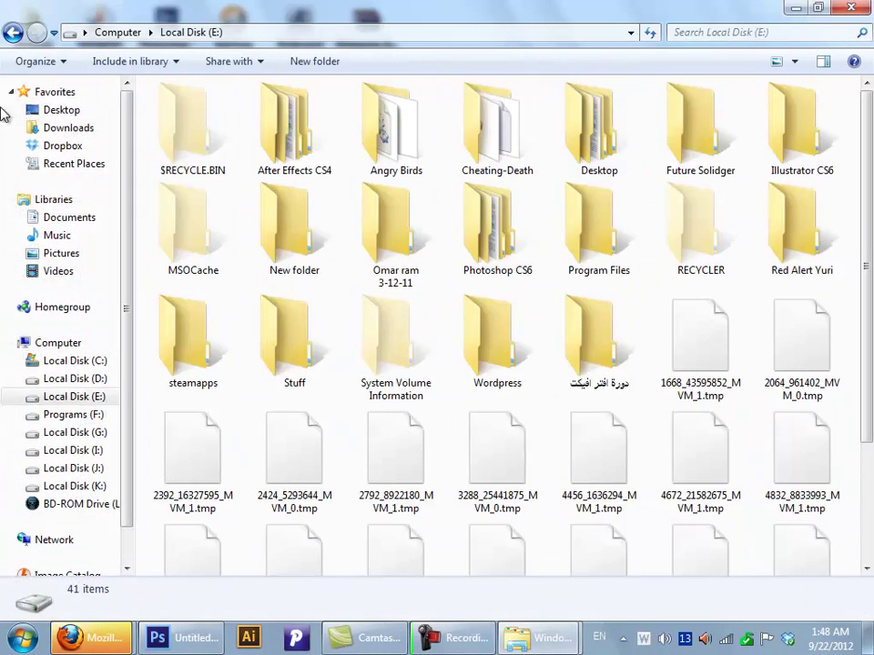
{"action": "left_click", "coordinate": [277, 229]}
{"action": "double_click", "coordinate": [499, 218]}
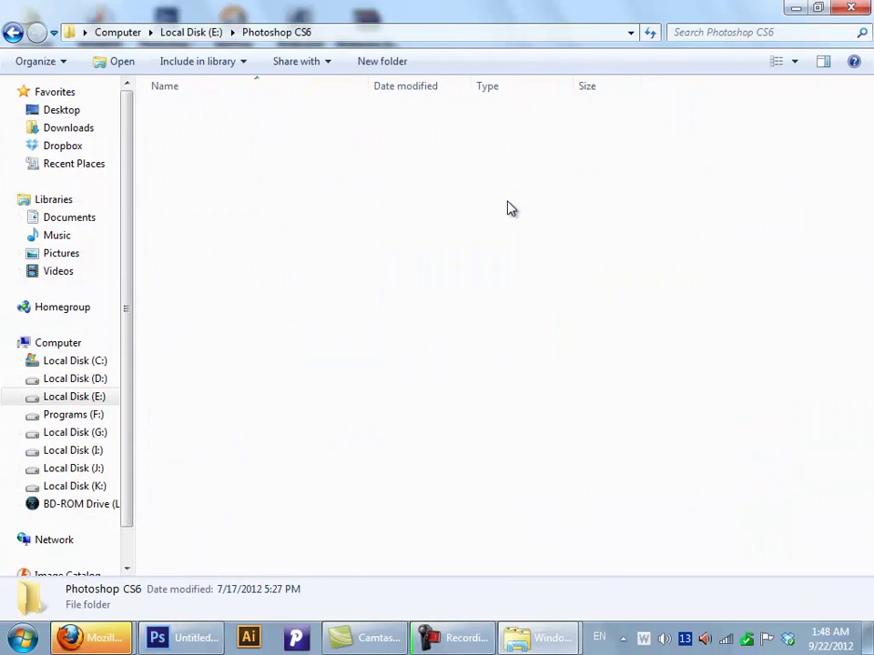
{"action": "double_click", "coordinate": [203, 148]}
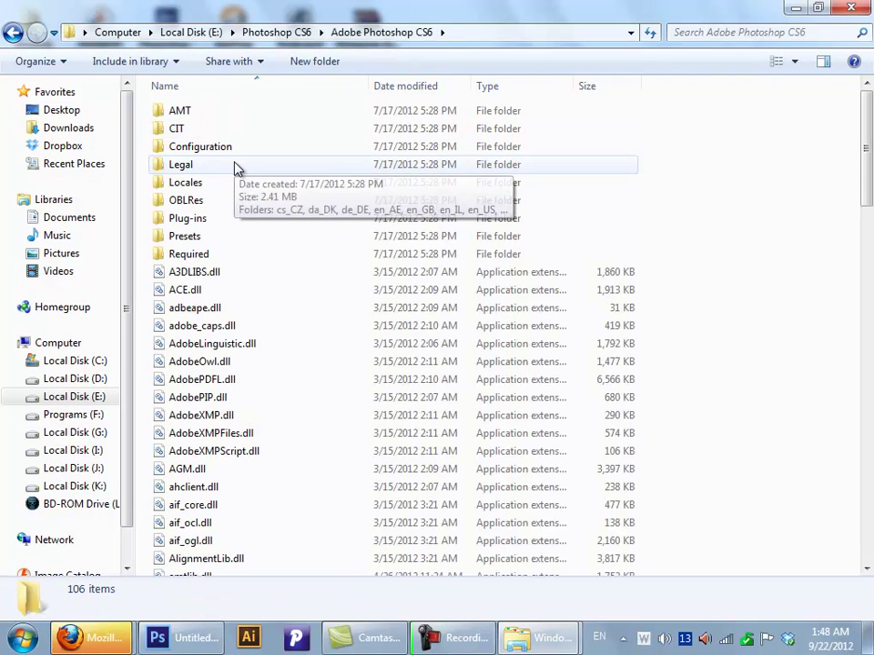
{"action": "double_click", "coordinate": [215, 237]}
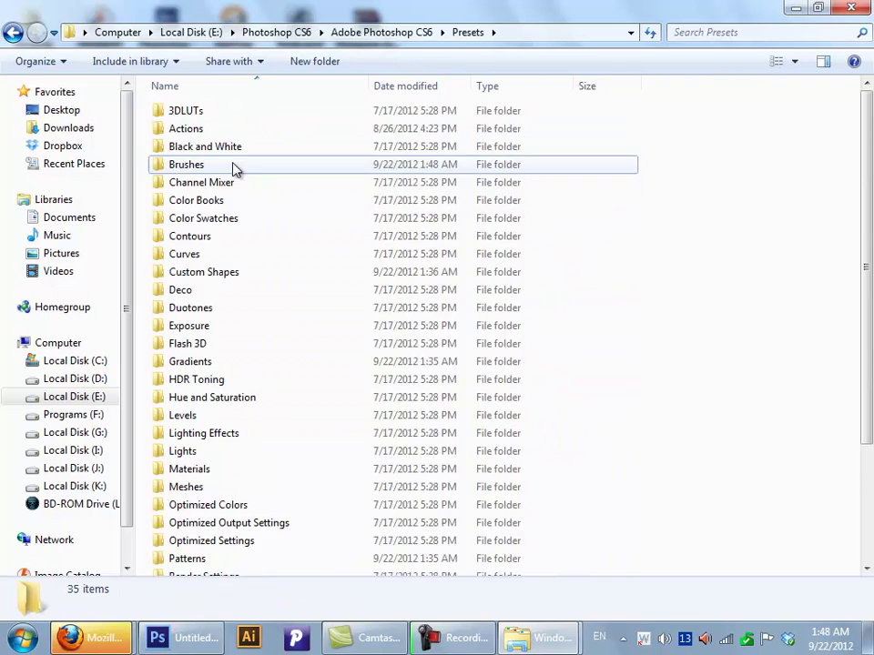
{"action": "double_click", "coordinate": [236, 167]}
Step: Copy the .grd gradient file from the desktop into Presets Gradients, then return to Presets
{"action": "left_click", "coordinate": [796, 8]}
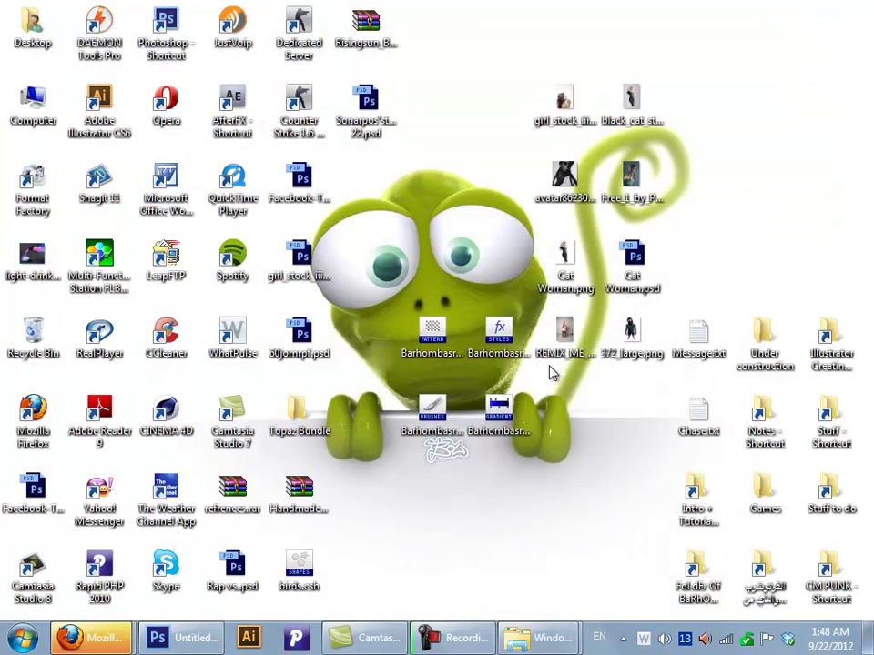
{"action": "right_click", "coordinate": [499, 409]}
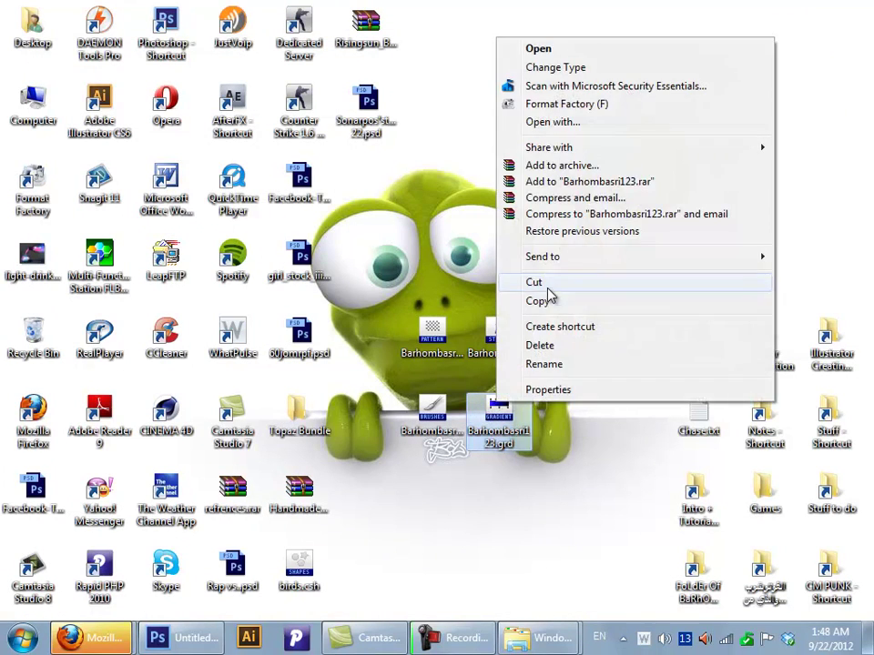
{"action": "left_click", "coordinate": [550, 300]}
{"action": "mouse_move", "coordinate": [542, 637]}
{"action": "left_click", "coordinate": [689, 526]}
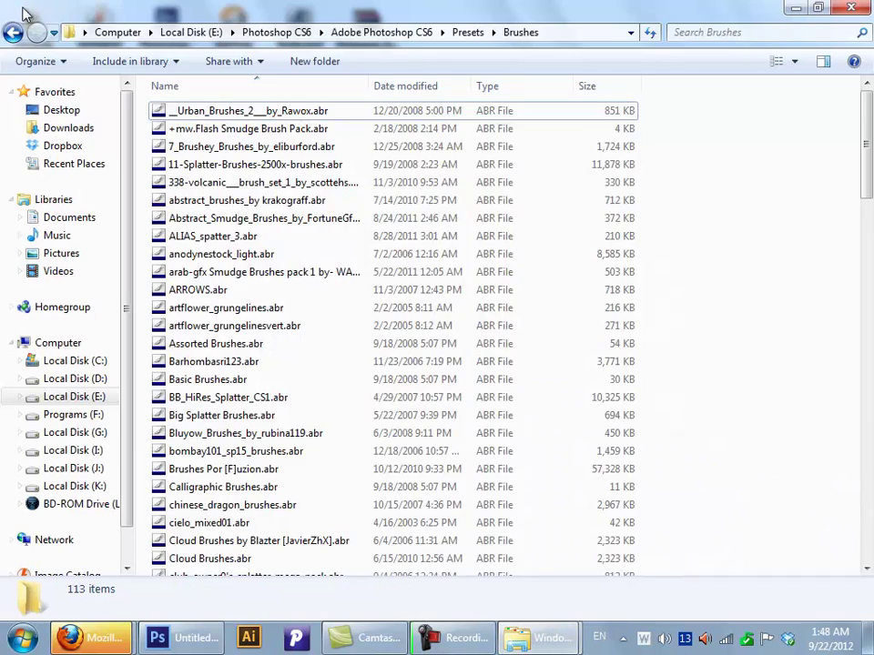
{"action": "left_click", "coordinate": [12, 32]}
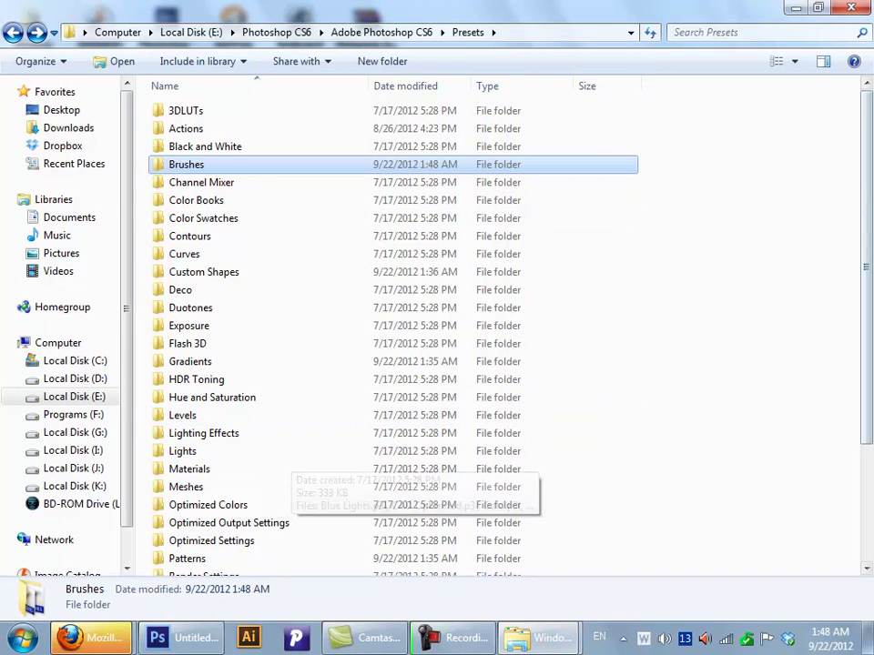
{"action": "double_click", "coordinate": [273, 362]}
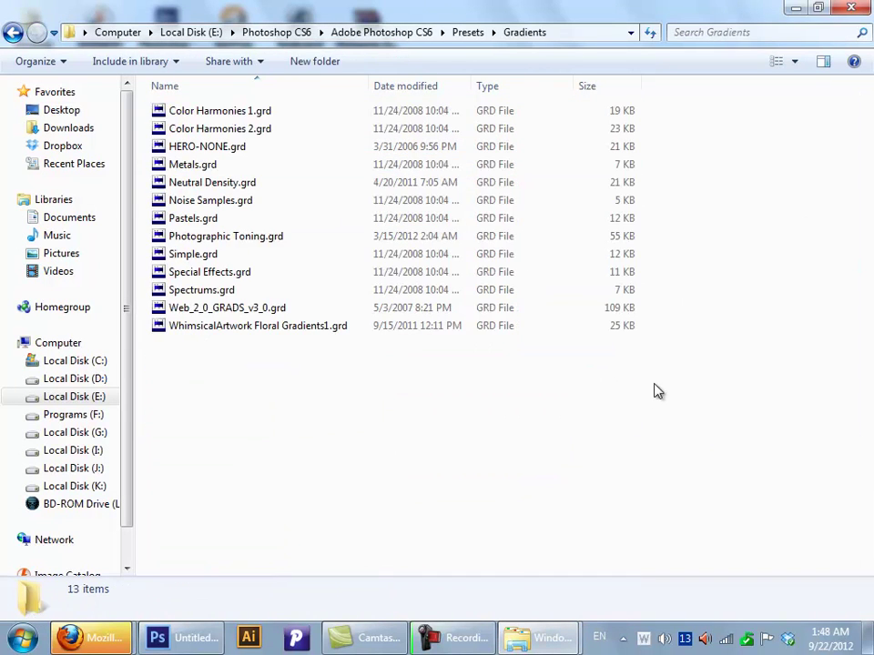
{"action": "right_click", "coordinate": [434, 428]}
{"action": "left_click", "coordinate": [508, 297]}
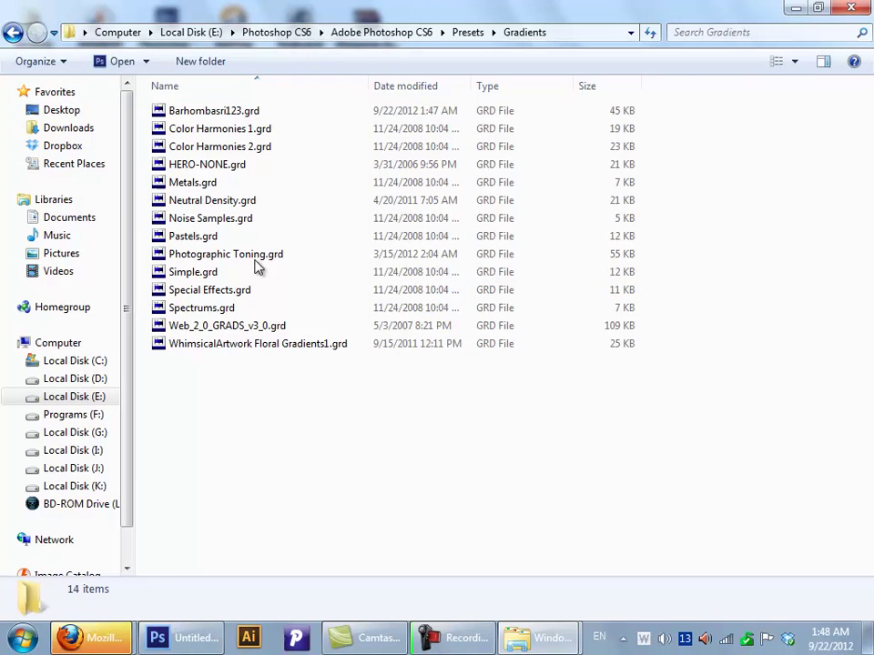
{"action": "left_click", "coordinate": [12, 34]}
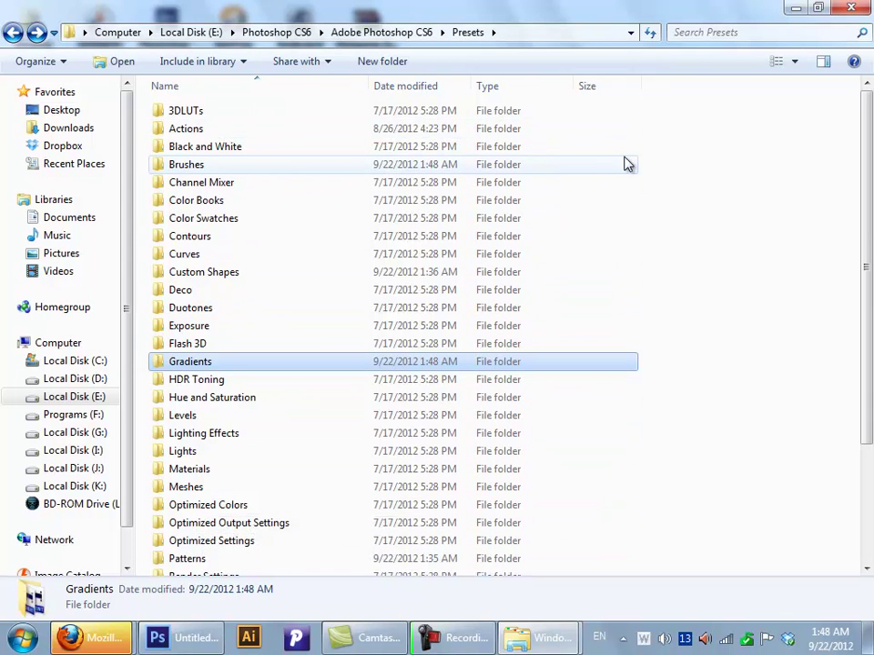
Step: Check that the Brushes and Gradients folders hold the copied files, then minimize the window
{"action": "left_click", "coordinate": [250, 151]}
{"action": "left_click", "coordinate": [233, 167]}
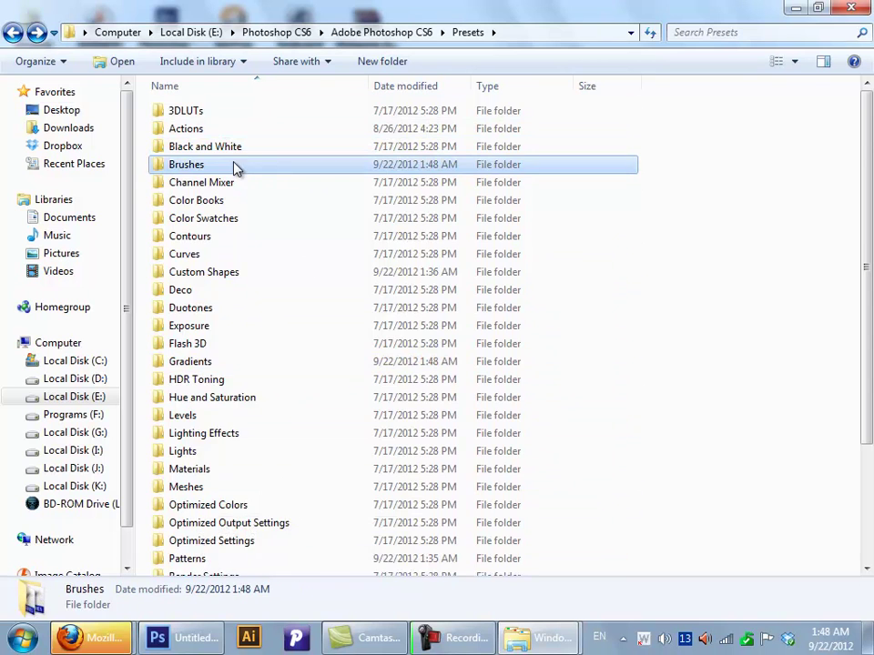
{"action": "double_click", "coordinate": [233, 166]}
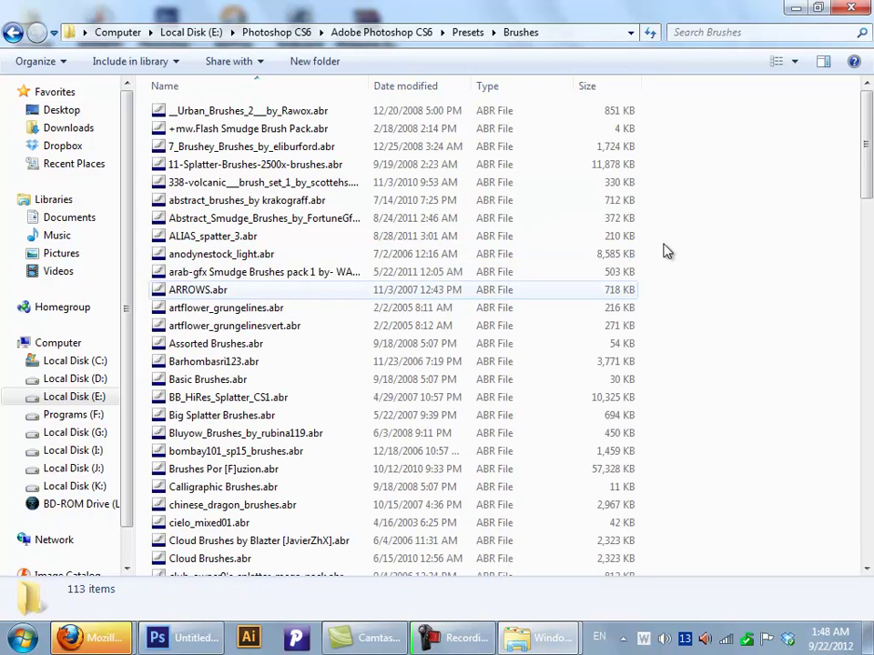
{"action": "left_click", "coordinate": [12, 35]}
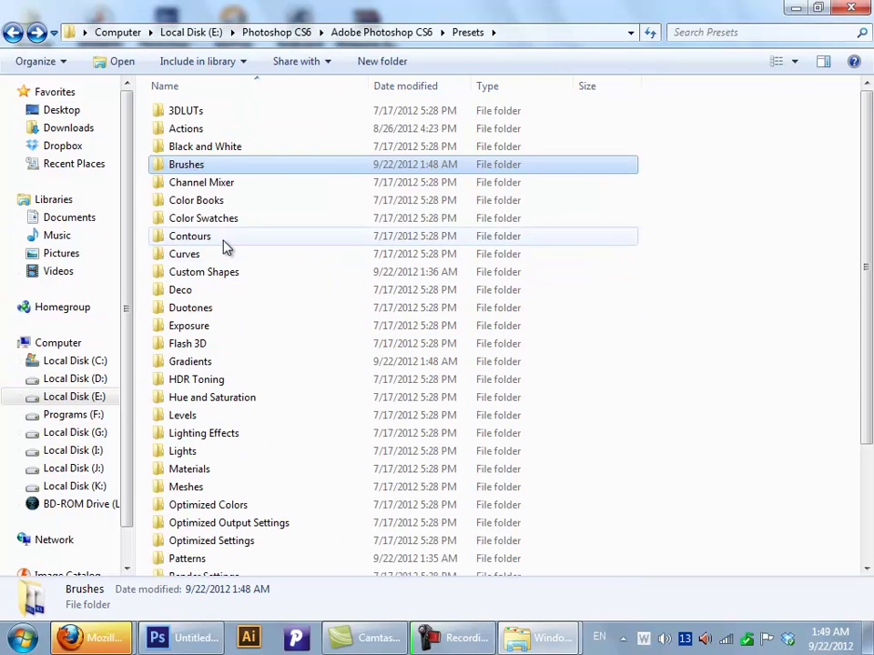
{"action": "double_click", "coordinate": [290, 355]}
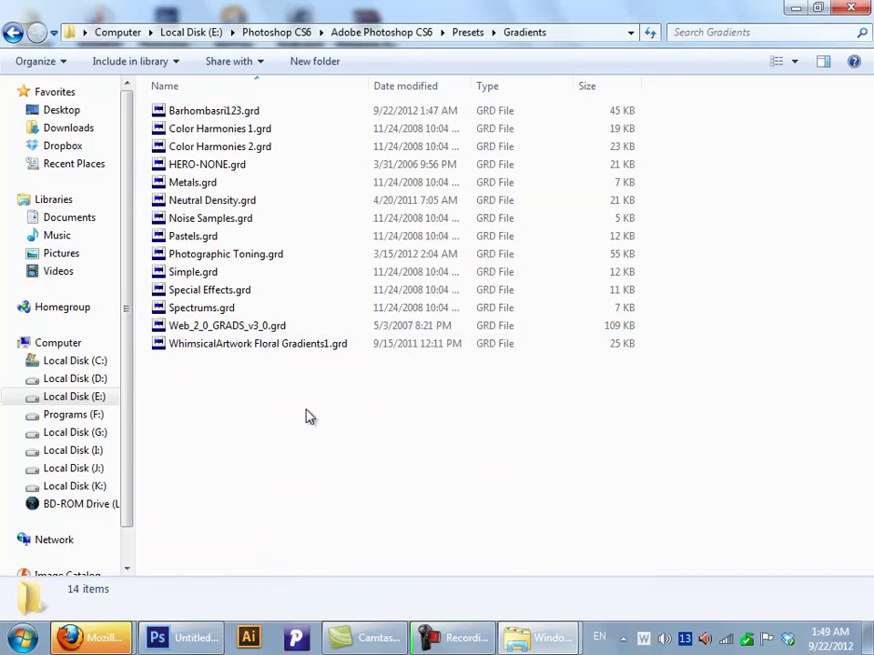
{"action": "left_click", "coordinate": [12, 34]}
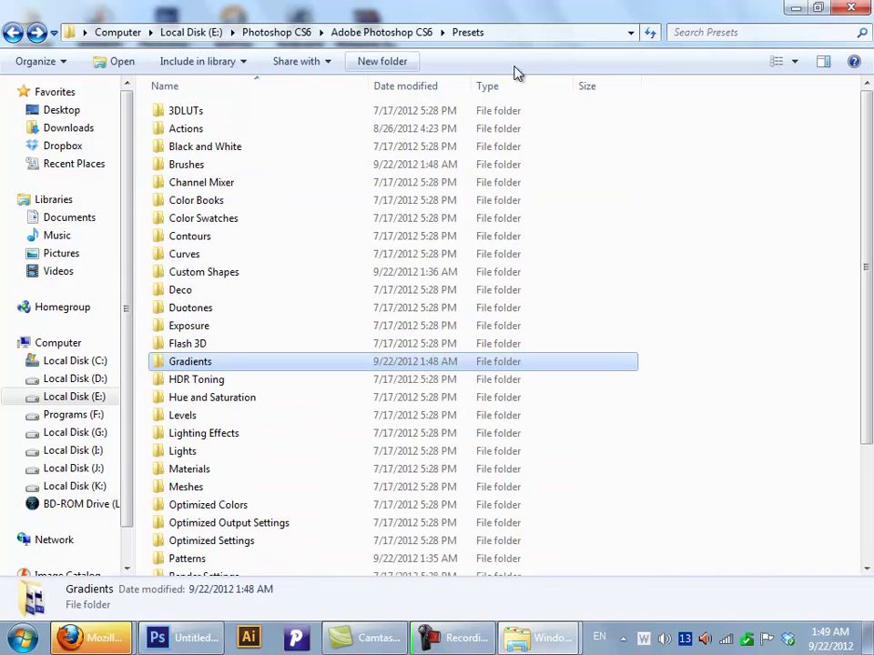
{"action": "left_click", "coordinate": [795, 8]}
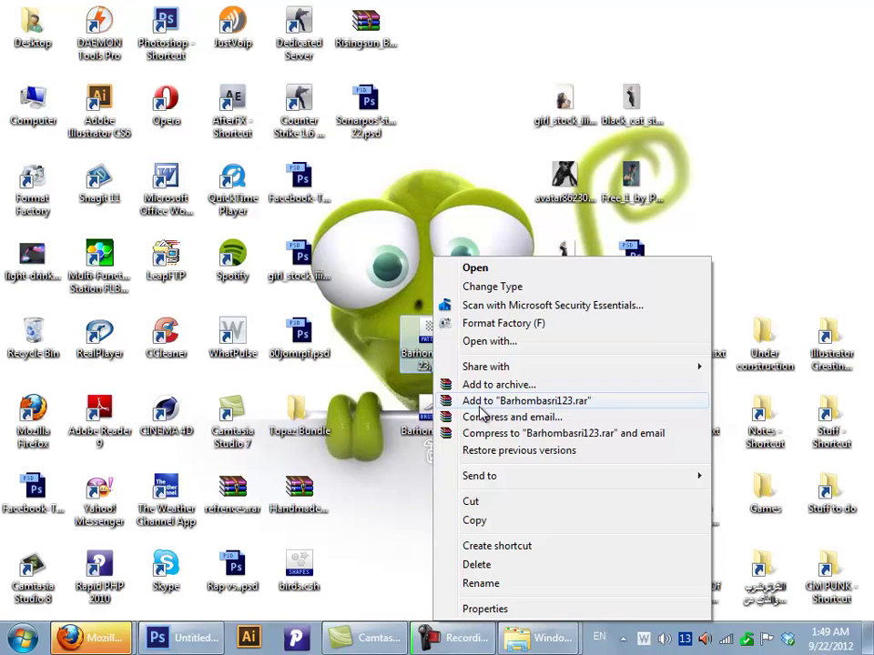
Step: Copy the pattern file from the desktop and paste it into the Presets Patterns folder
{"action": "left_click", "coordinate": [488, 520]}
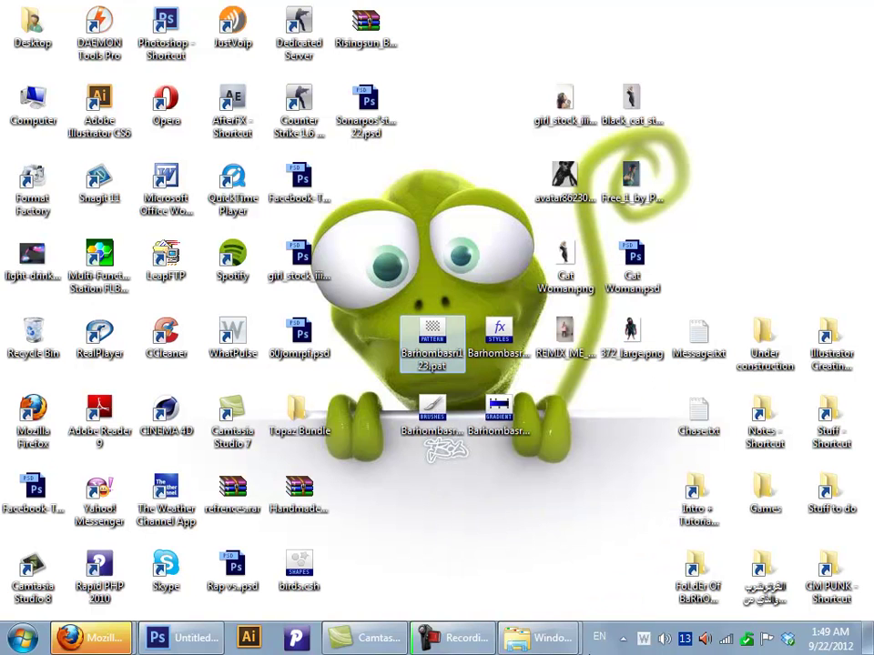
{"action": "left_click", "coordinate": [566, 648]}
{"action": "left_click", "coordinate": [611, 527]}
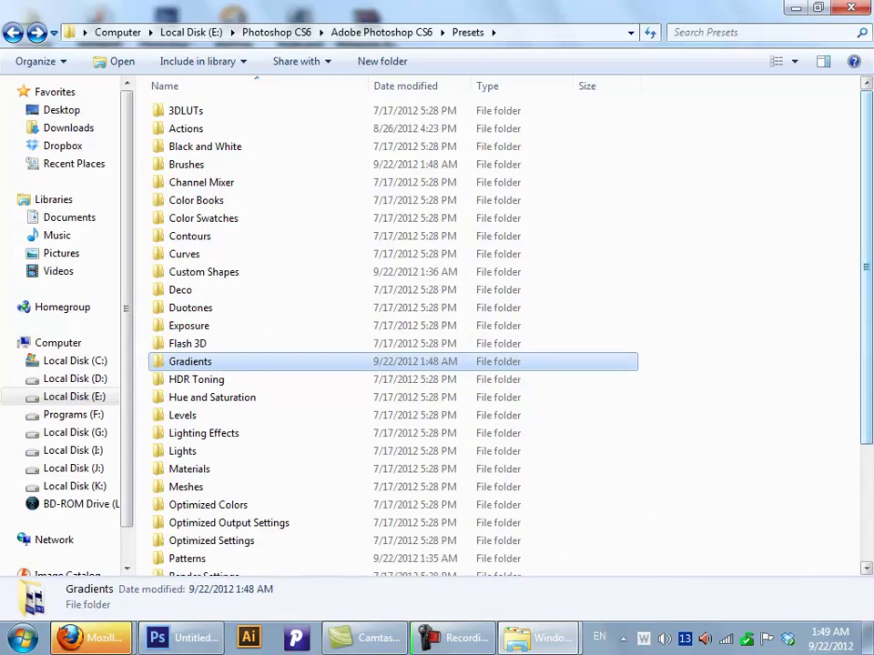
{"action": "key", "text": "p"}
{"action": "double_click", "coordinate": [246, 558]}
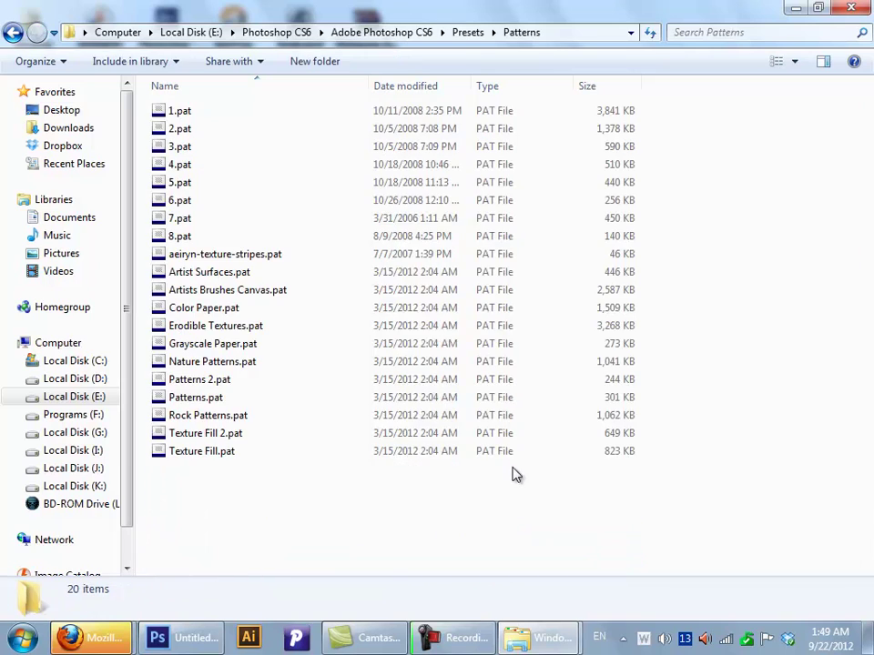
{"action": "key", "text": "ctrl+v"}
Step: Paste Barhombasri123.asl into the Presets Styles folder, then show the desktop with Win+D
{"action": "key", "text": "super+d"}
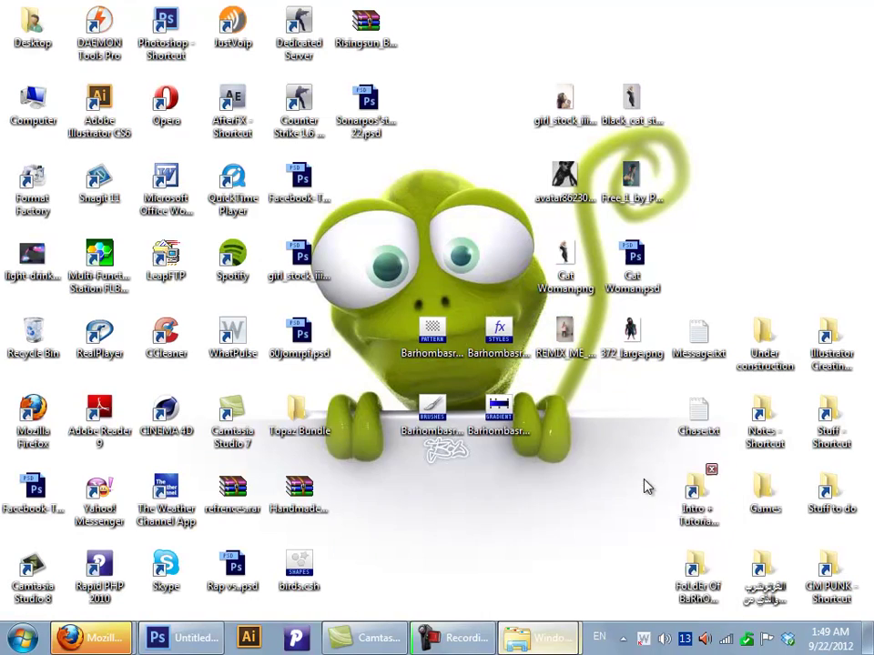
{"action": "key", "text": "super+d"}
{"action": "left_click", "coordinate": [13, 31]}
{"action": "left_click", "coordinate": [208, 463]}
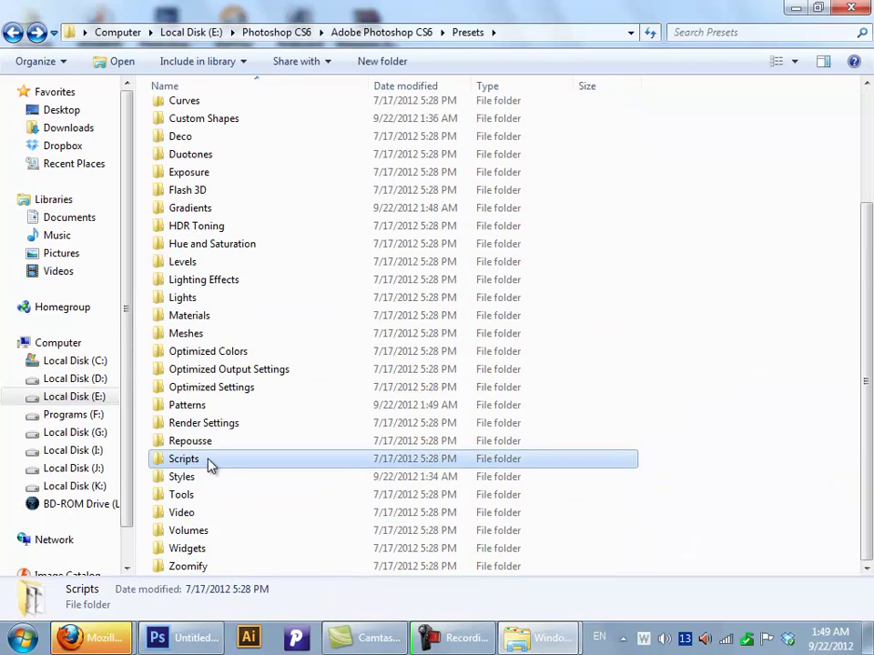
{"action": "double_click", "coordinate": [207, 477]}
{"action": "key", "text": "ctrl+v"}
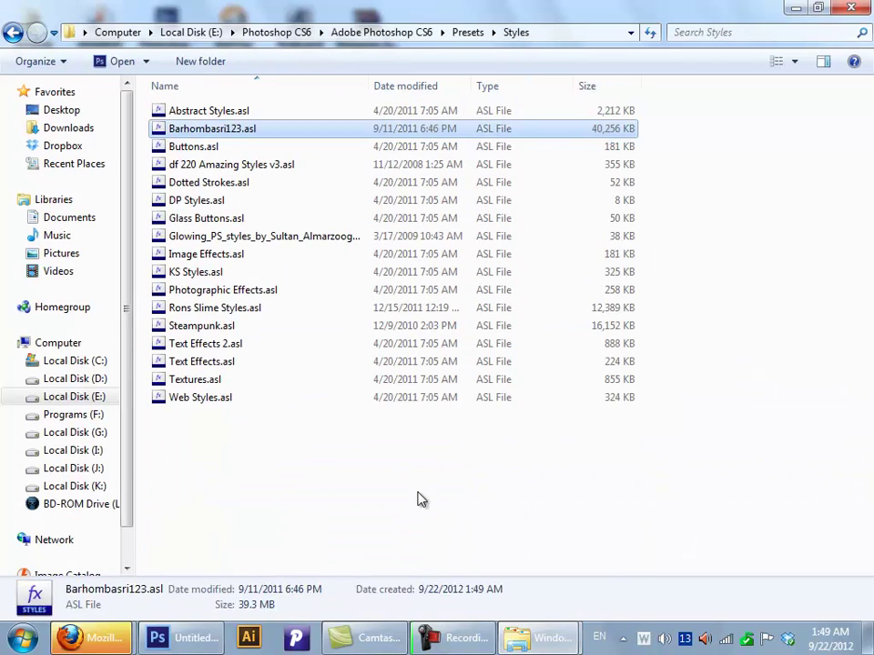
{"action": "left_click", "coordinate": [421, 498]}
{"action": "key", "text": "super+d"}
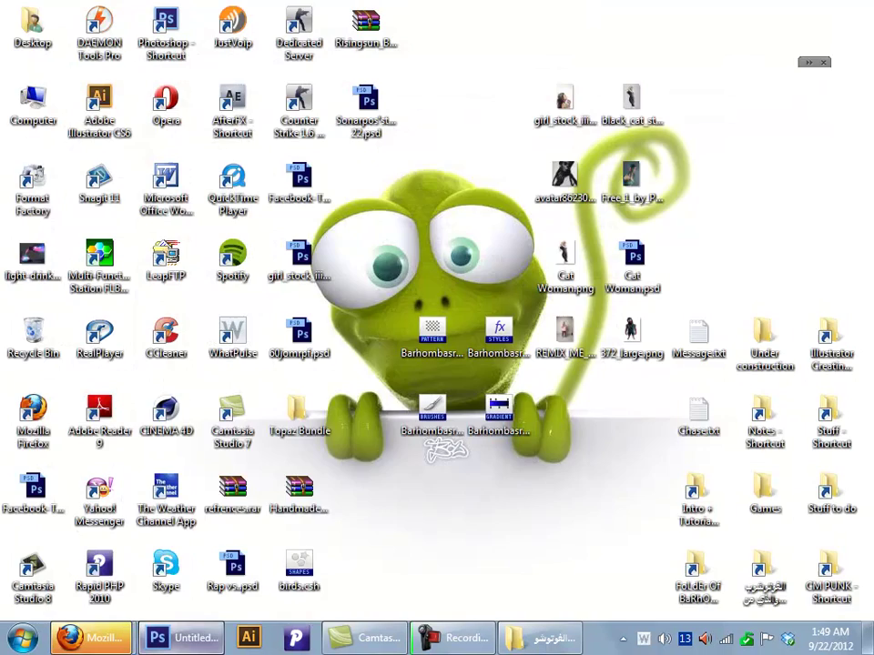
Step: Close Photoshop CS6 and relaunch it from the taskbar
{"action": "left_click", "coordinate": [181, 637]}
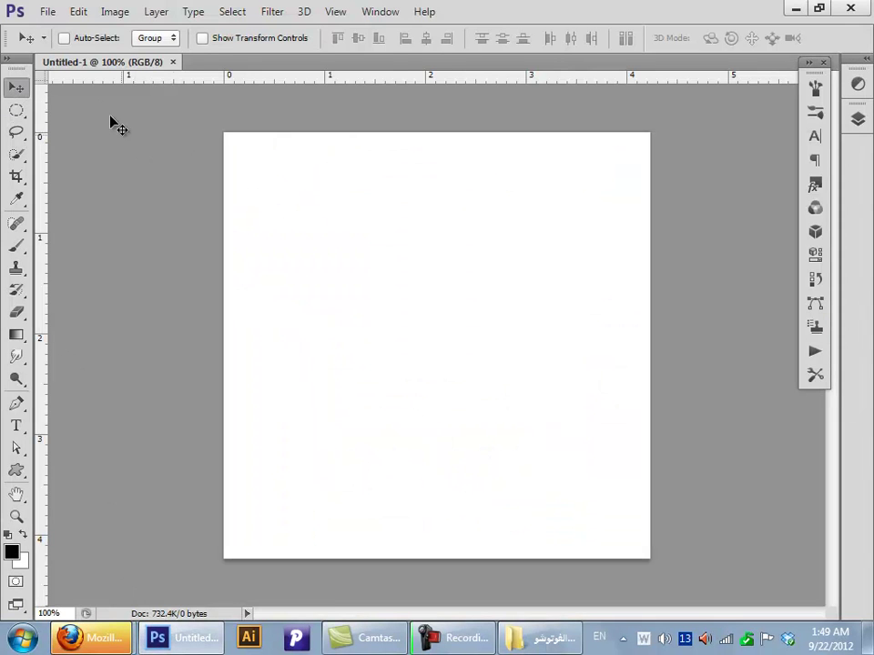
{"action": "left_click", "coordinate": [850, 8]}
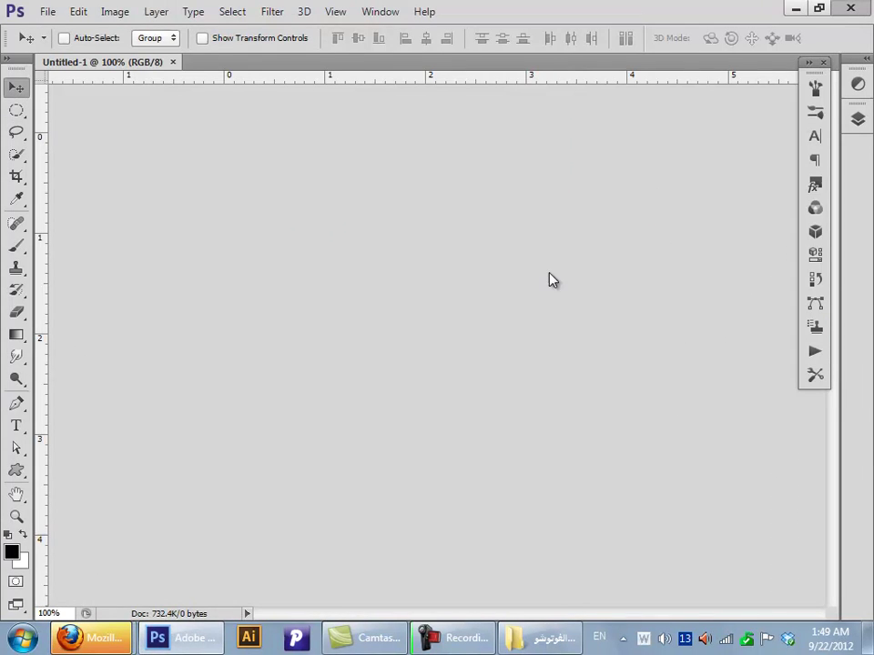
{"action": "left_click", "coordinate": [170, 643]}
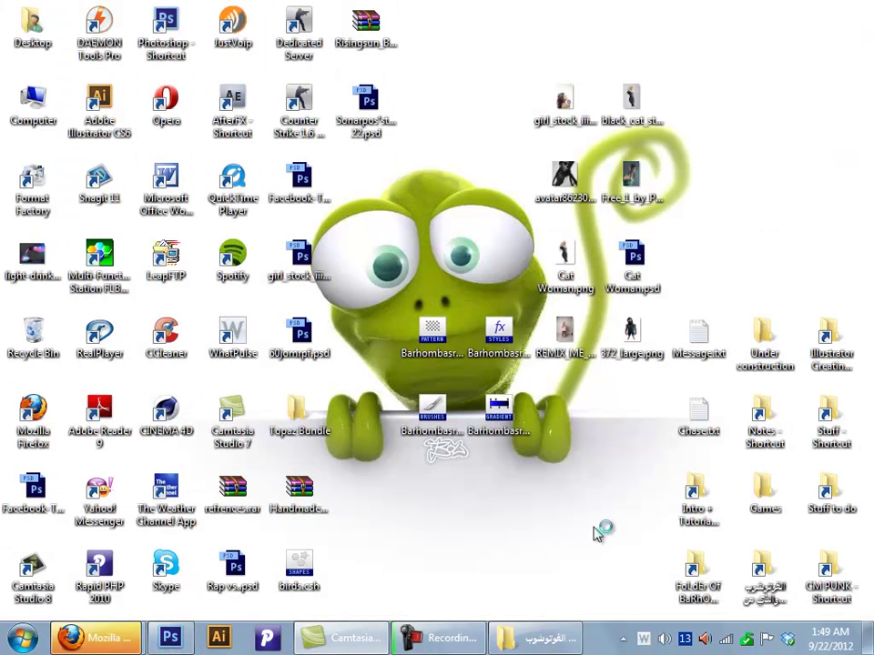
Step: Drag the four Barhombasri preset files from the desktop into the Recycle Bin
{"action": "left_click_drag", "start_coordinate": [506, 469], "coordinate": [396, 312]}
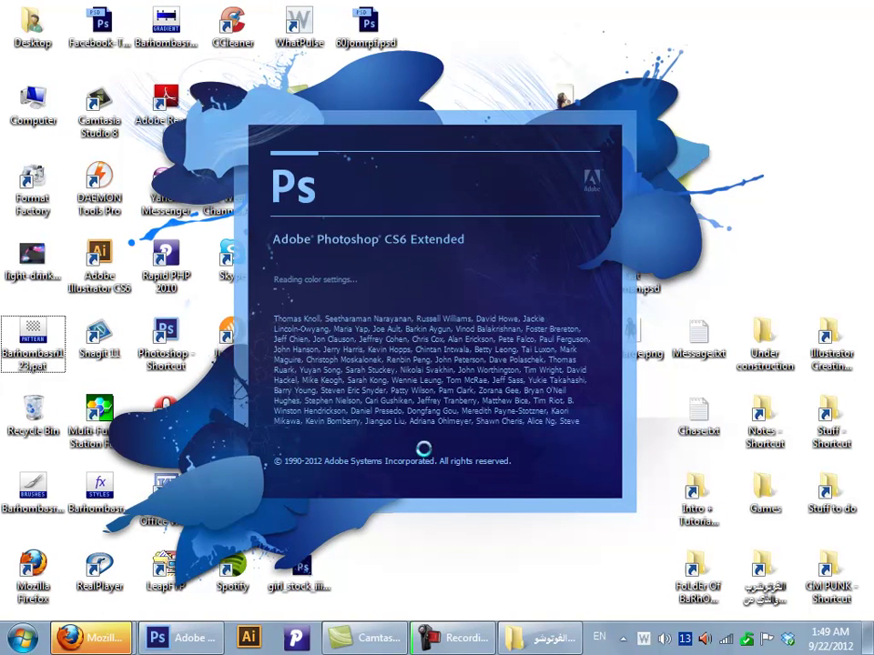
{"action": "left_click_drag", "start_coordinate": [33, 338], "coordinate": [33, 417]}
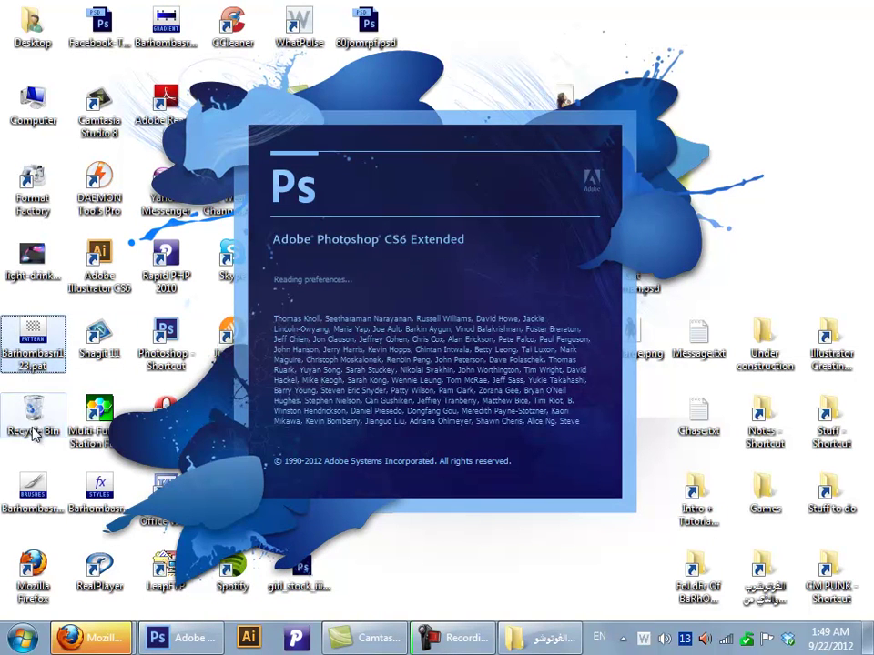
{"action": "left_click", "coordinate": [32, 491]}
{"action": "left_click", "coordinate": [100, 491], "text": "ctrl"}
{"action": "left_click_drag", "start_coordinate": [100, 492], "coordinate": [35, 415]}
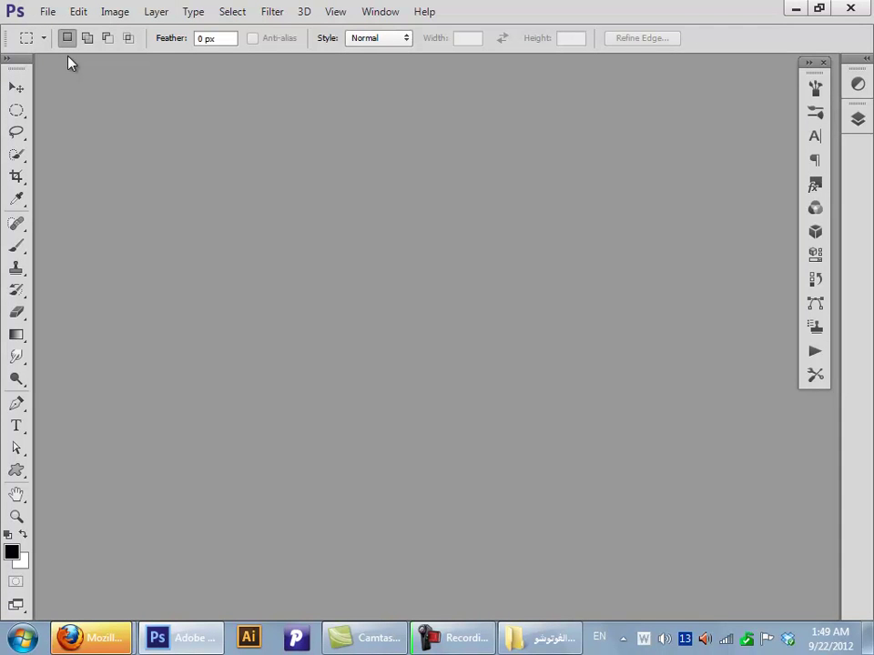
Step: Create a new document with the default settings
{"action": "left_click", "coordinate": [47, 11]}
{"action": "left_click", "coordinate": [60, 32]}
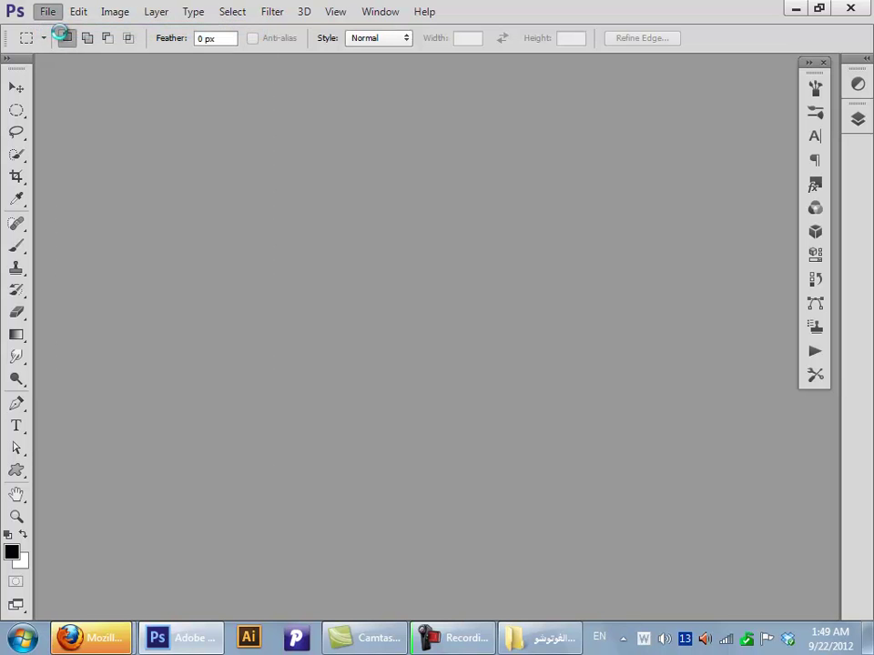
{"action": "key", "text": "Return"}
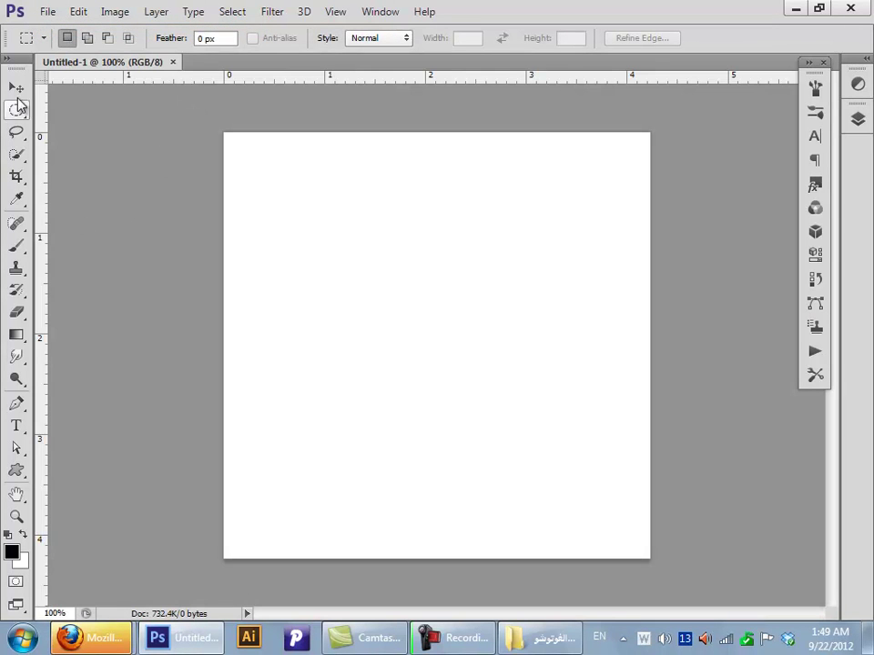
Step: Load the Barhombasri123 brush set and stamp the 1024 px starburst in the canvas centre
{"action": "left_click", "coordinate": [17, 87]}
{"action": "left_click", "coordinate": [16, 246]}
{"action": "right_click", "coordinate": [384, 214]}
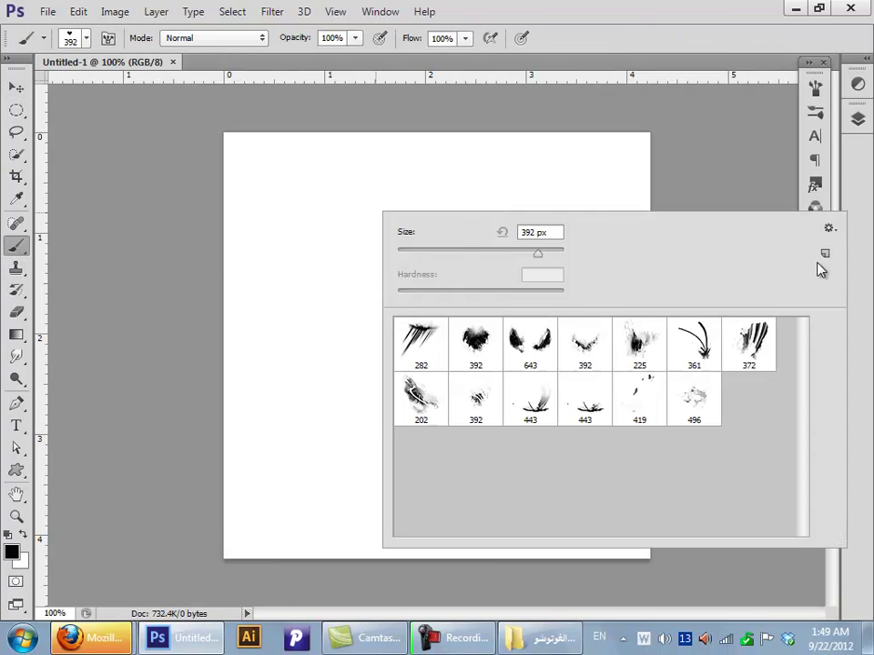
{"action": "left_click", "coordinate": [828, 229]}
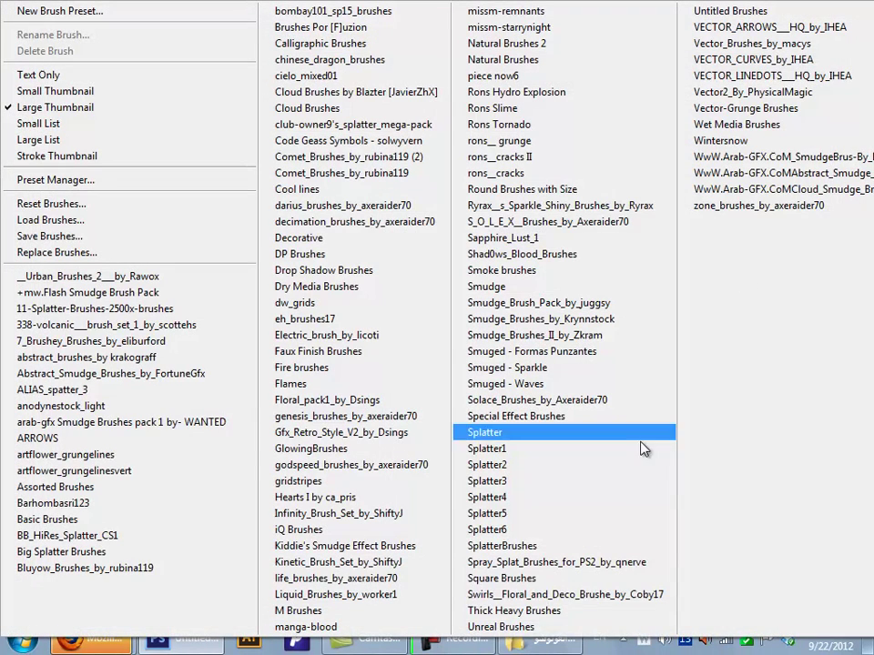
{"action": "left_click", "coordinate": [56, 503]}
{"action": "left_click", "coordinate": [361, 251]}
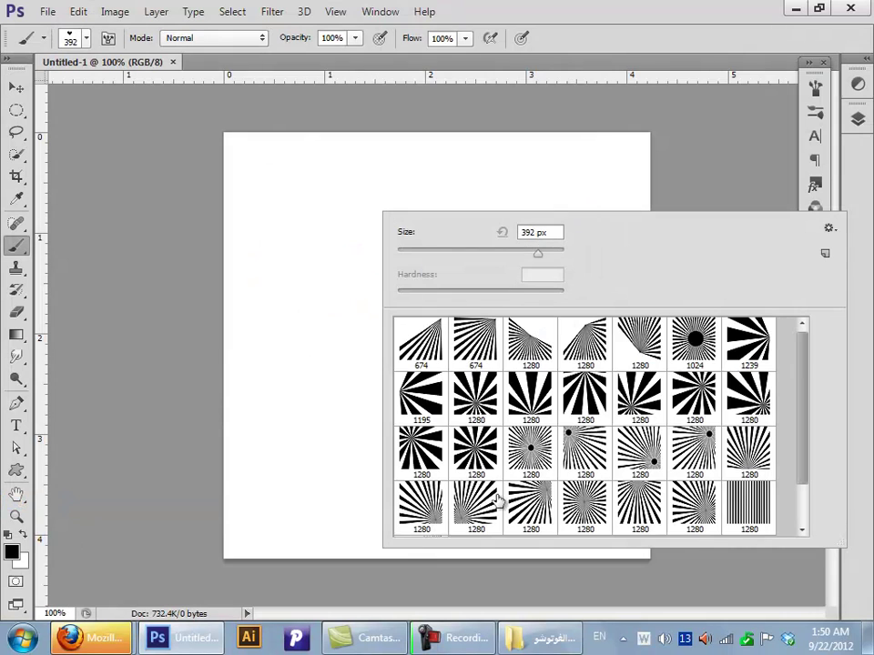
{"action": "left_click", "coordinate": [694, 342]}
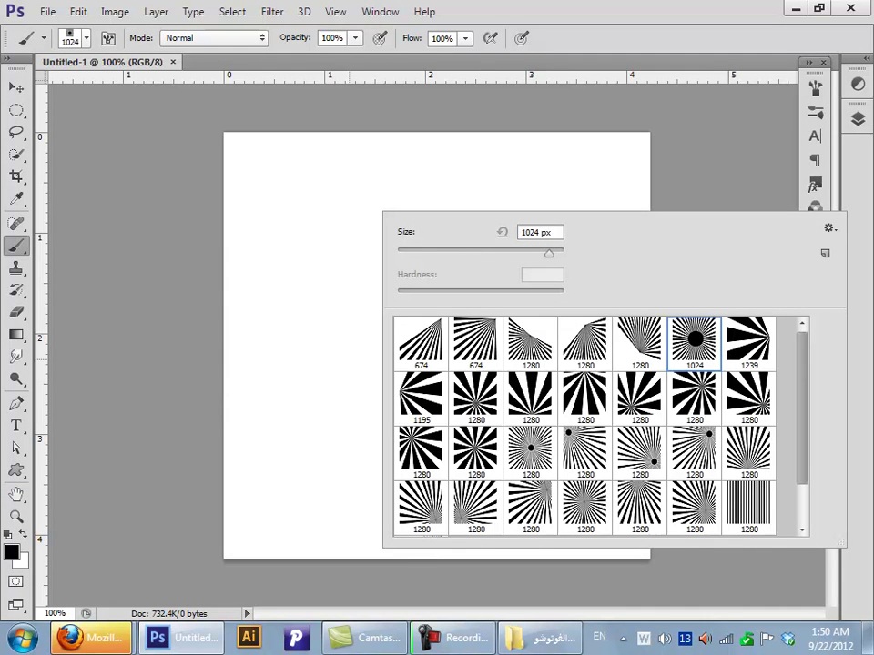
{"action": "key", "text": "Return"}
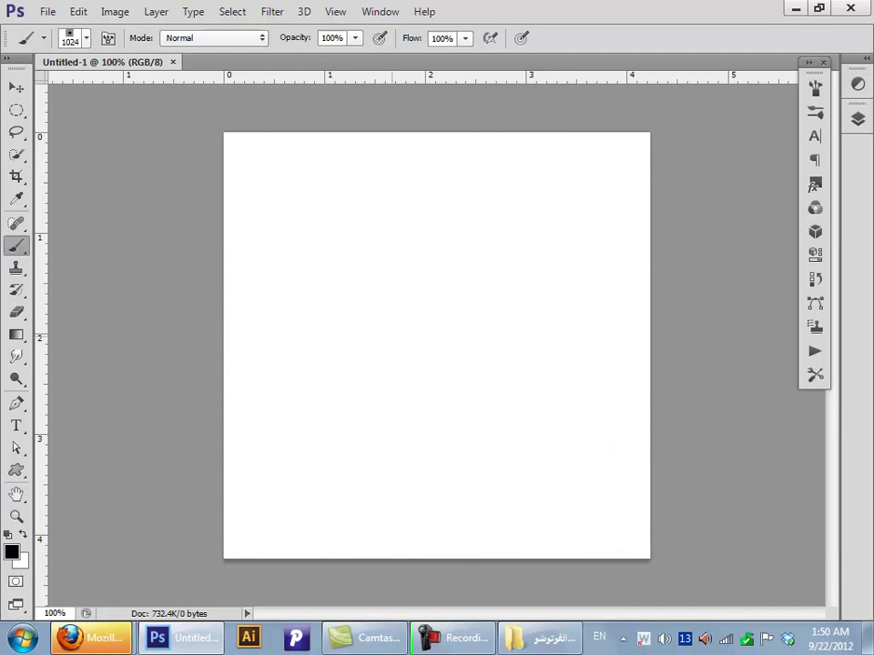
{"action": "left_click", "coordinate": [428, 335]}
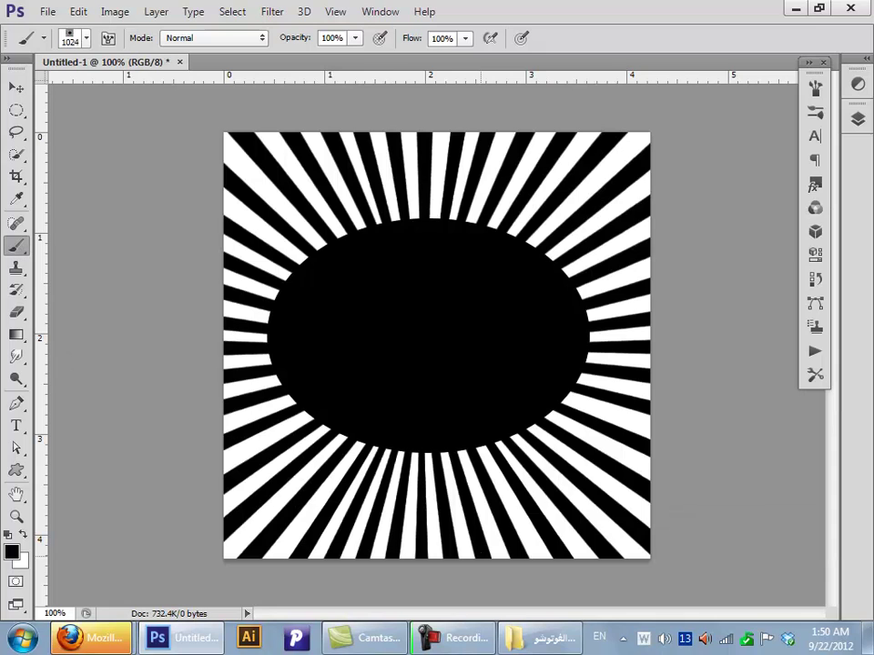
Step: Set a red foreground colour and fill the starburst with it
{"action": "left_click", "coordinate": [12, 551]}
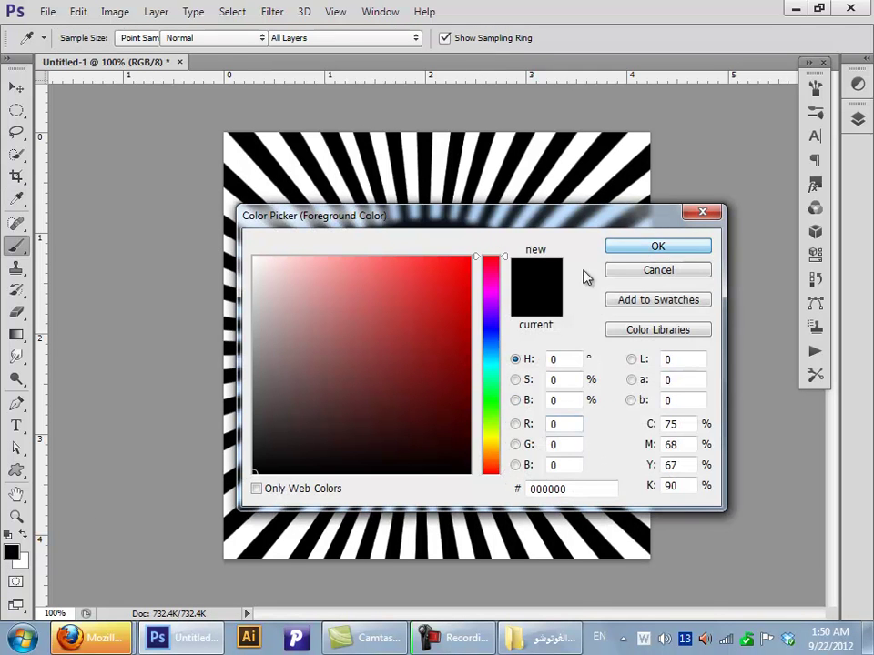
{"action": "key", "text": "Return"}
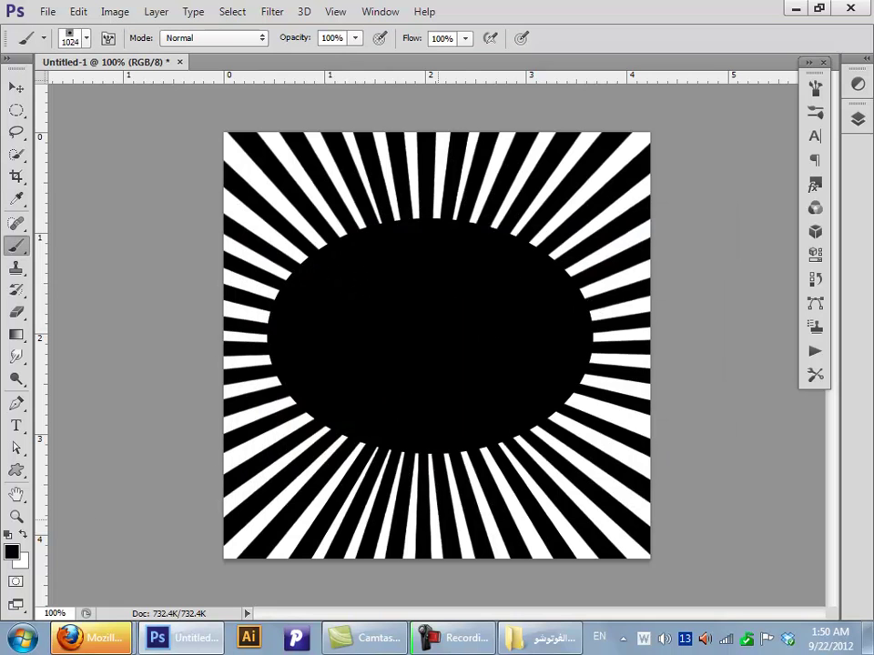
{"action": "left_click", "coordinate": [13, 550]}
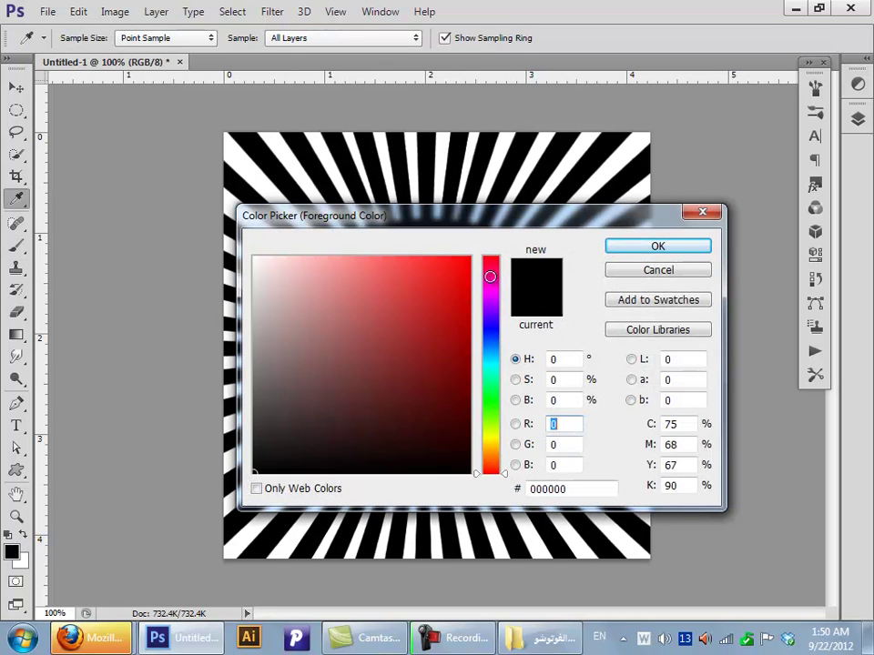
{"action": "left_click", "coordinate": [391, 267]}
{"action": "key", "text": "Return"}
{"action": "key", "text": "alt+BackSpace"}
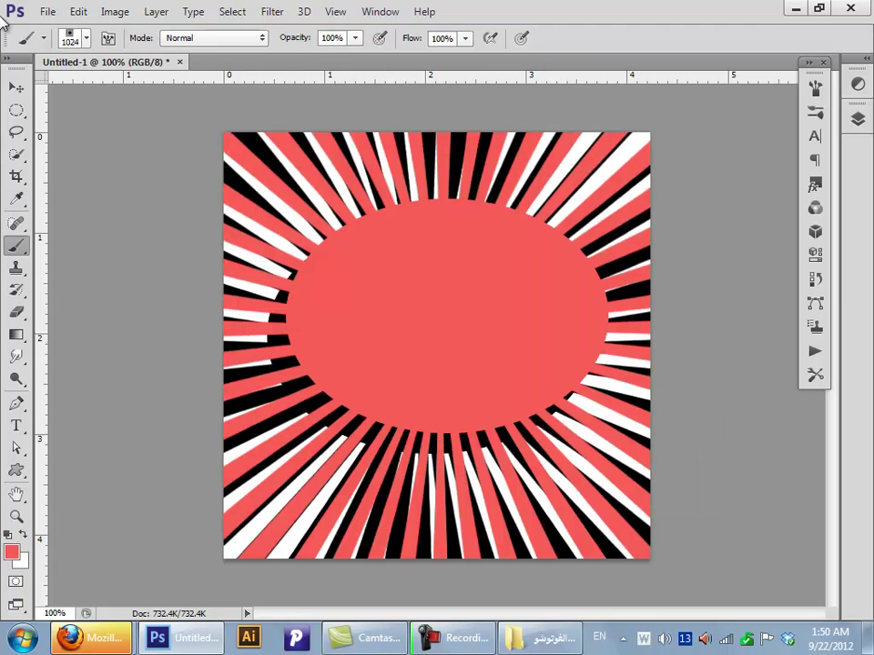
Step: Unlock the Background as Layer 0 and add Group 1 containing a new Layer 1
{"action": "left_click", "coordinate": [16, 85]}
{"action": "left_click", "coordinate": [858, 120]}
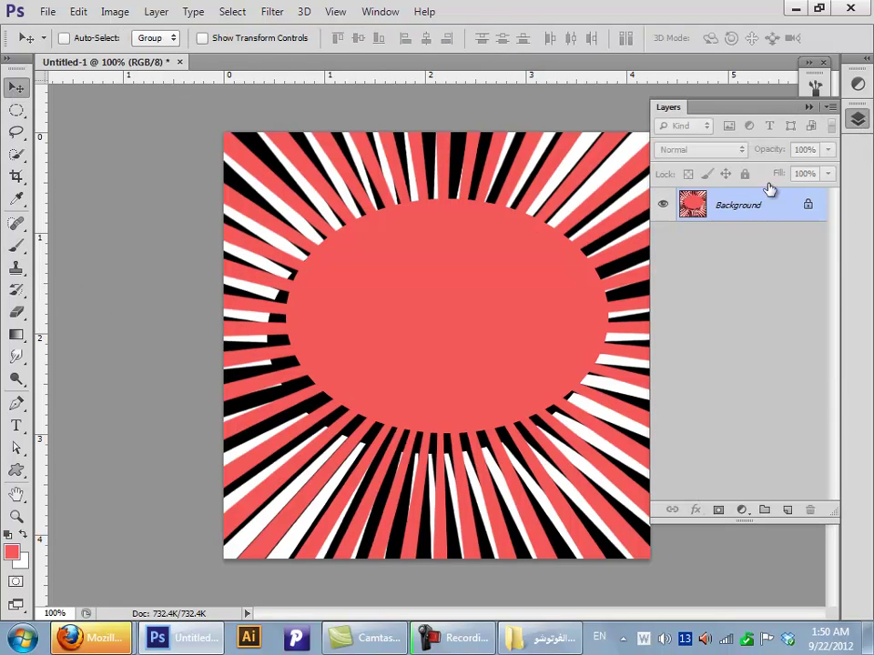
{"action": "double_click", "coordinate": [747, 209]}
{"action": "key", "text": "Return"}
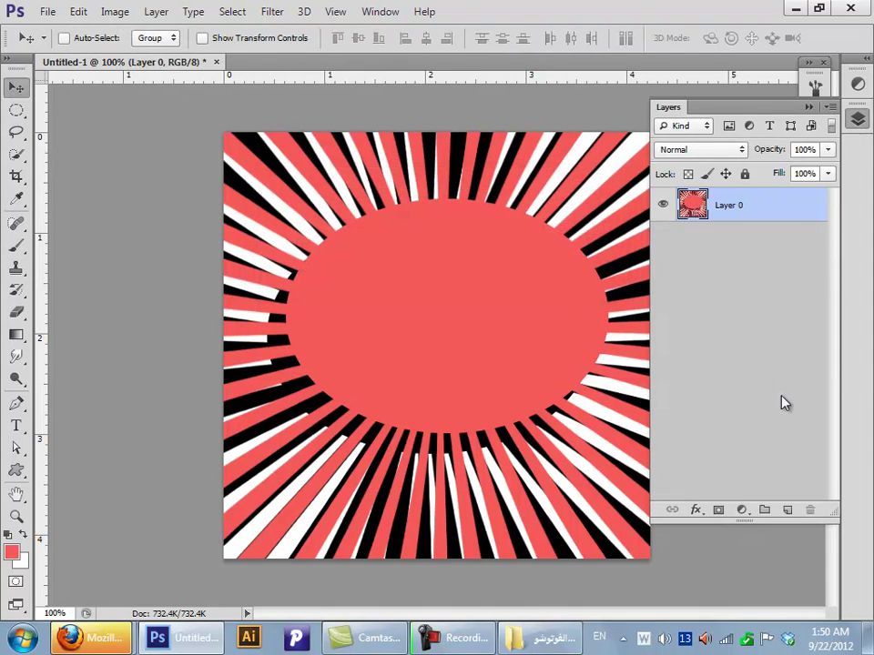
{"action": "left_click", "coordinate": [766, 510]}
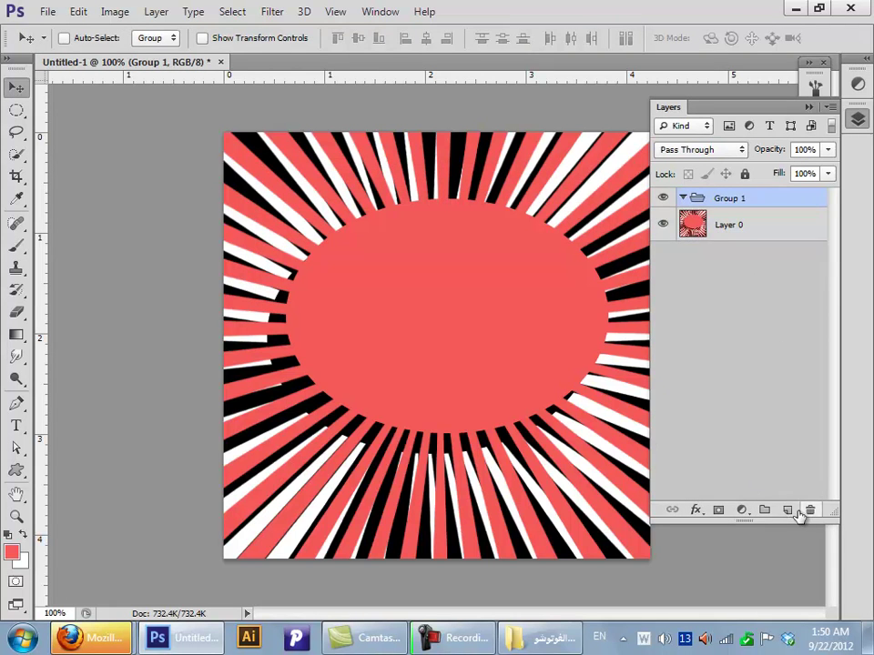
{"action": "left_click", "coordinate": [789, 510]}
Step: Fill Layer 1 with white using the Paint Bucket tool
{"action": "left_click", "coordinate": [15, 334]}
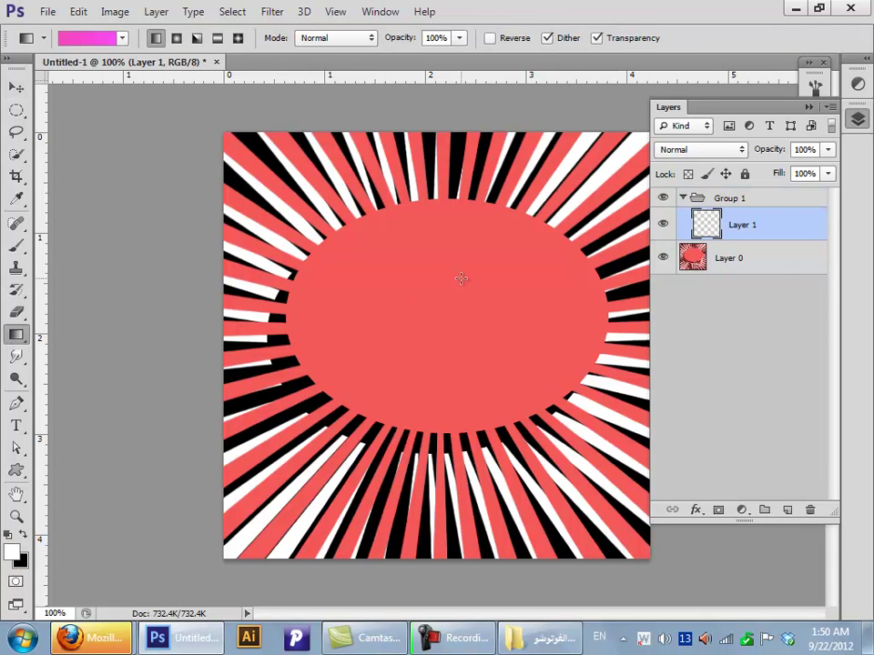
{"action": "right_click", "coordinate": [15, 335]}
{"action": "left_click", "coordinate": [79, 348]}
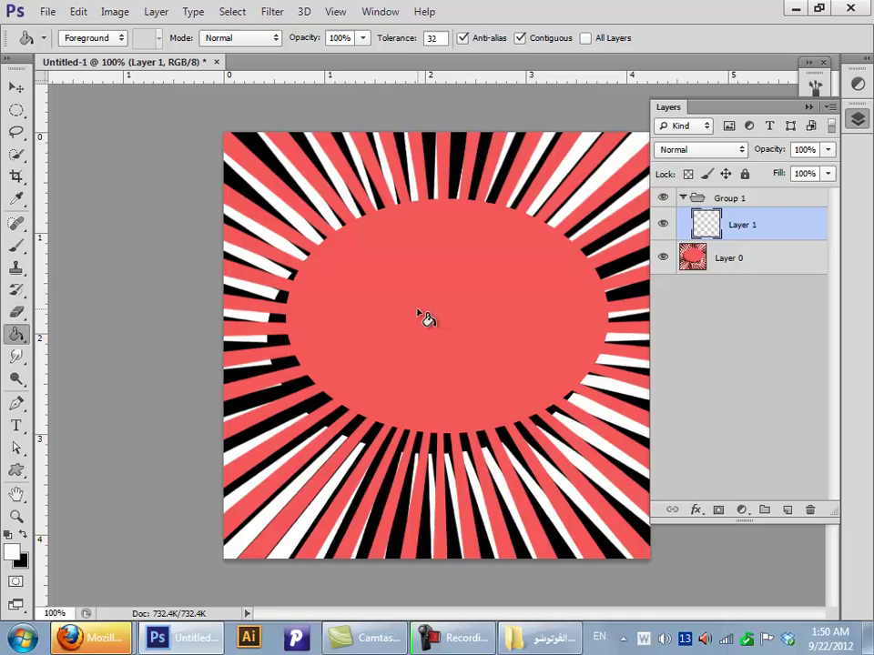
{"action": "left_click", "coordinate": [423, 316]}
{"action": "right_click", "coordinate": [16, 335]}
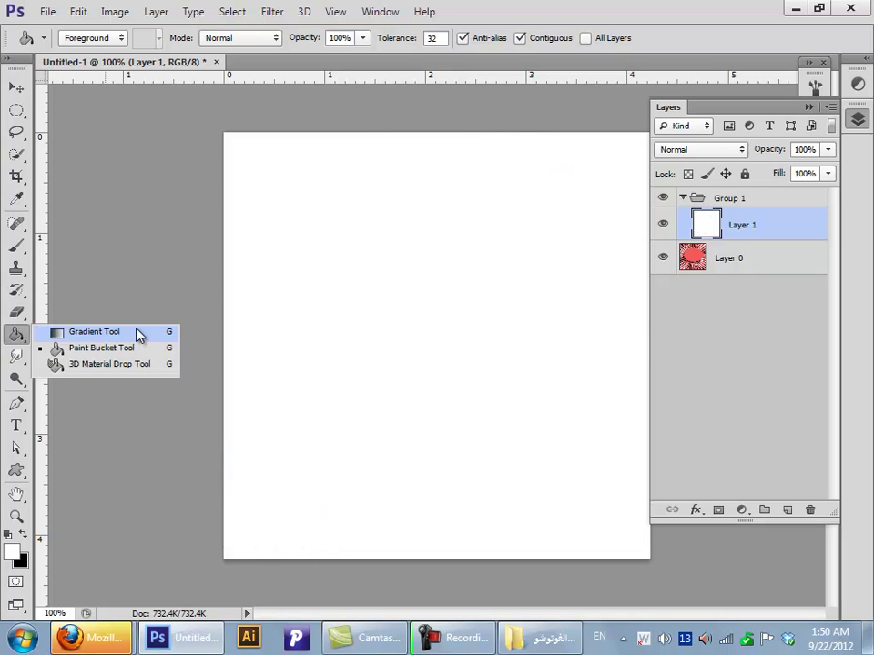
{"action": "left_click", "coordinate": [137, 333]}
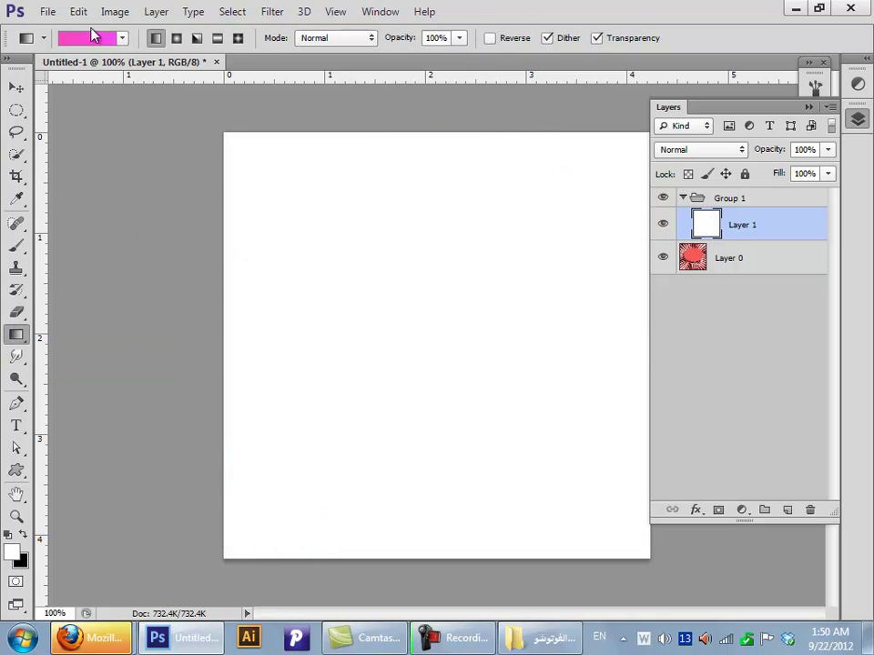
Step: Apply the pink-to-beige Personale gradient from Barhombasri123 to Layer 1, then hide Layers 1 and 0
{"action": "left_click", "coordinate": [86, 37]}
{"action": "left_click", "coordinate": [708, 140]}
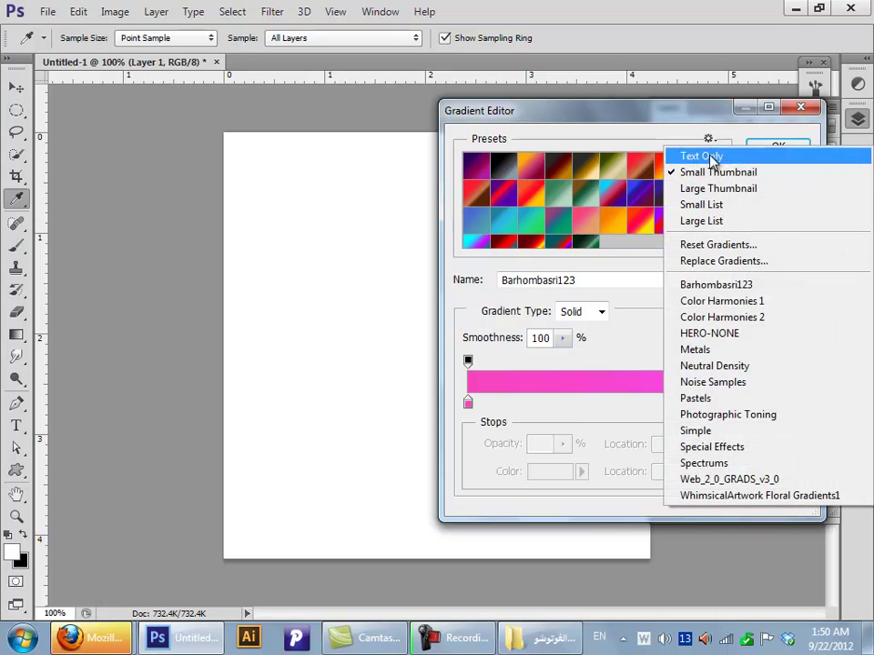
{"action": "left_click", "coordinate": [790, 285]}
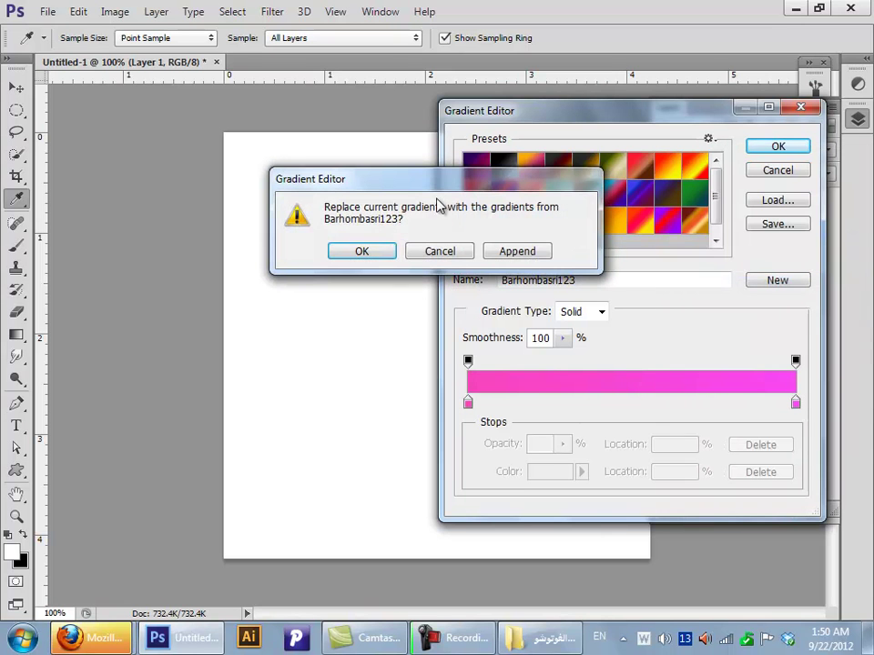
{"action": "left_click", "coordinate": [384, 252]}
{"action": "left_click", "coordinate": [718, 244]}
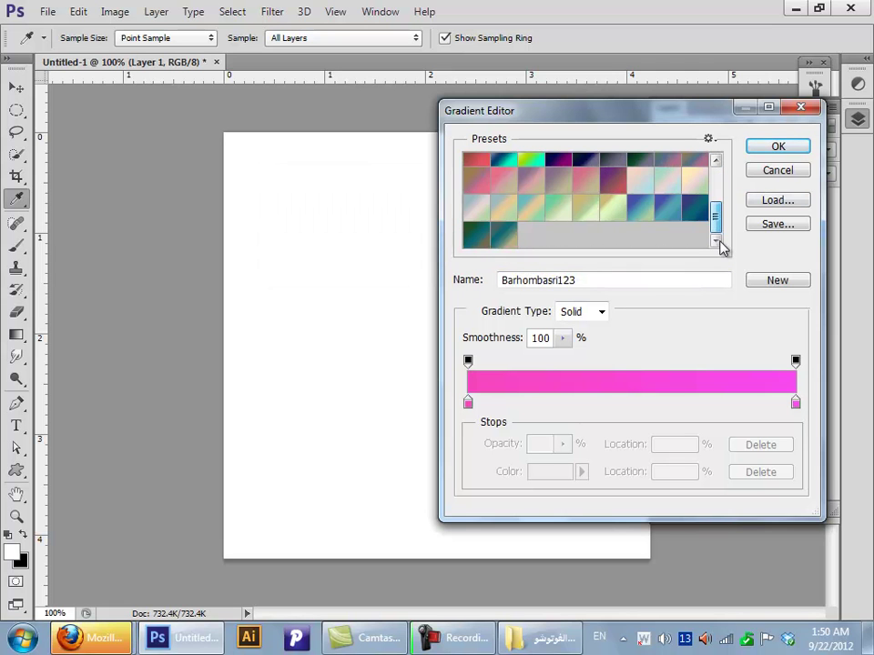
{"action": "left_click", "coordinate": [492, 179]}
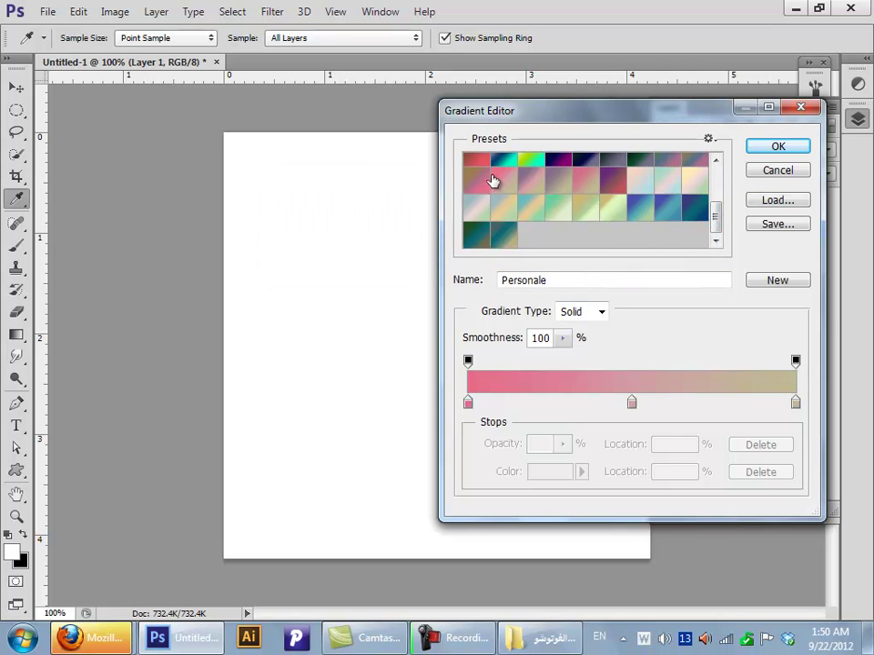
{"action": "left_click", "coordinate": [778, 147]}
{"action": "left_click_drag", "start_coordinate": [228, 382], "coordinate": [646, 291]}
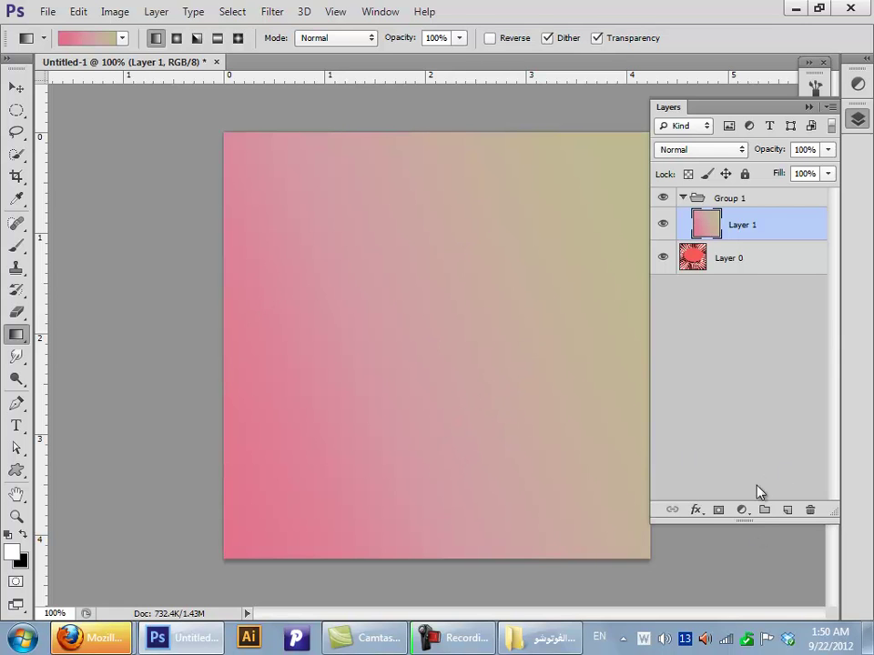
{"action": "left_click", "coordinate": [766, 204]}
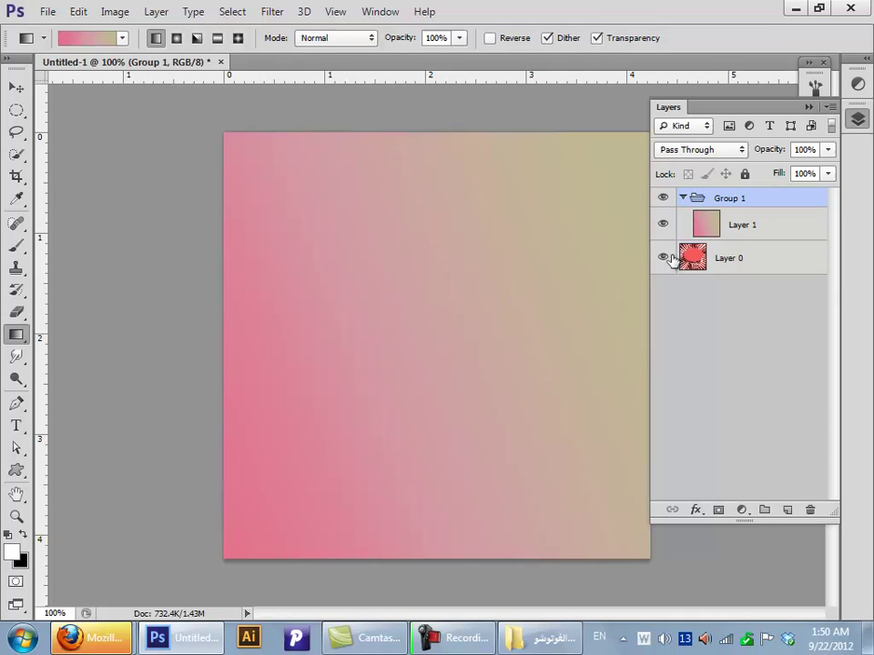
{"action": "left_click_drag", "start_coordinate": [663, 257], "coordinate": [662, 224]}
Step: Add Layer 2 and load the Color Paper pattern set in the Fill dialog
{"action": "left_click", "coordinate": [786, 509]}
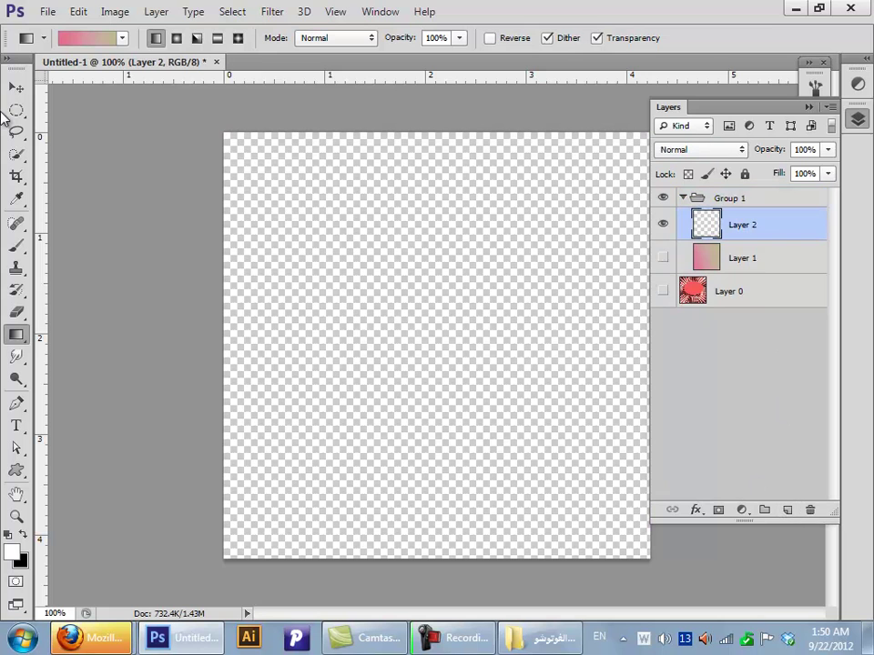
{"action": "left_click", "coordinate": [80, 11]}
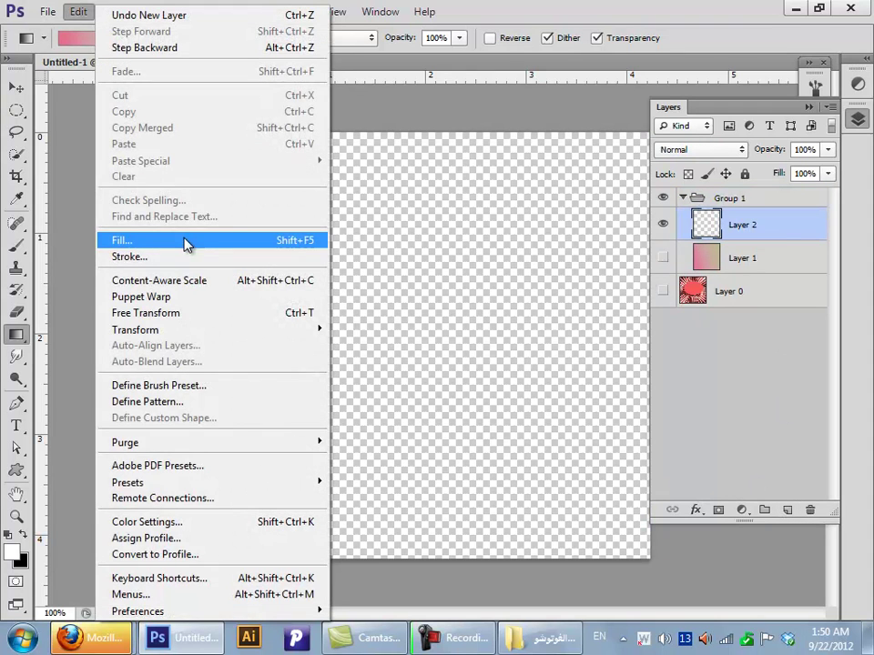
{"action": "left_click", "coordinate": [188, 241]}
{"action": "left_click", "coordinate": [466, 215]}
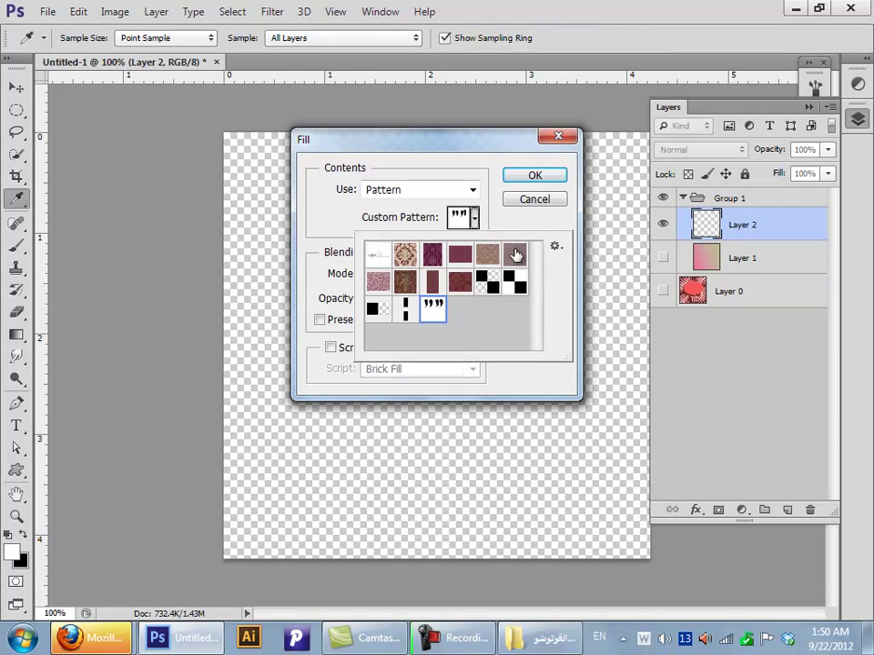
{"action": "left_click", "coordinate": [555, 246]}
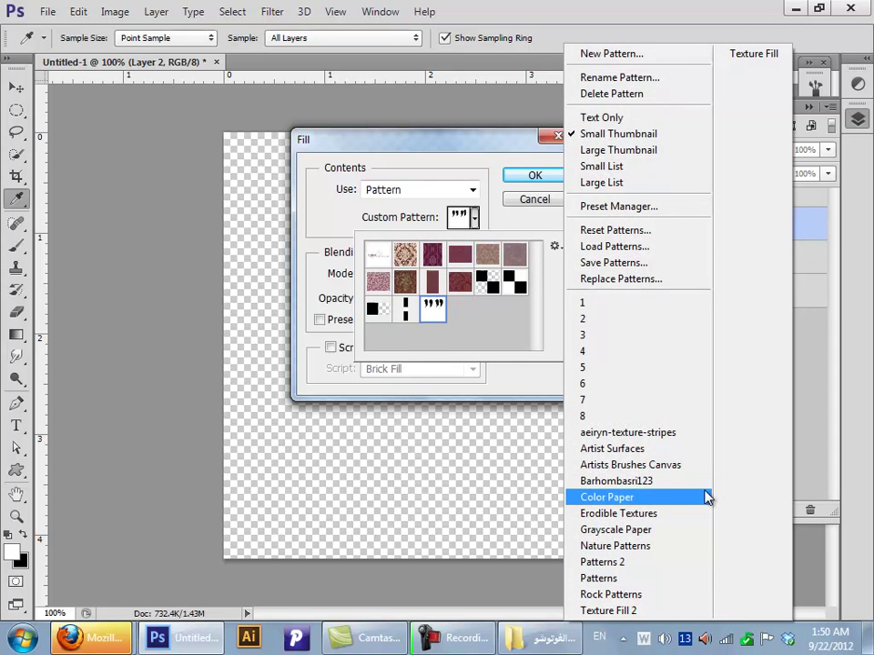
{"action": "left_click", "coordinate": [692, 482]}
{"action": "left_click", "coordinate": [384, 255]}
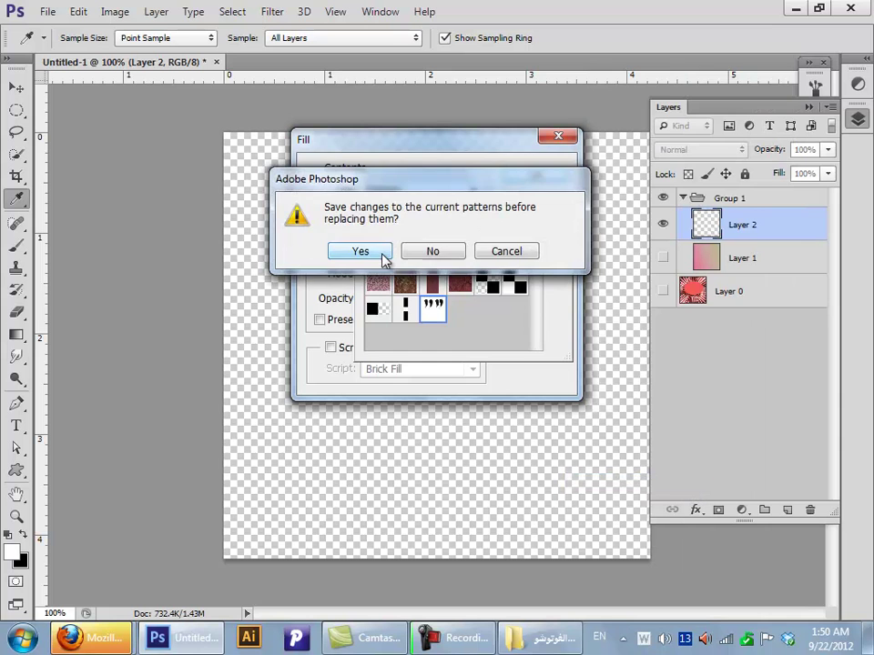
{"action": "left_click", "coordinate": [420, 256]}
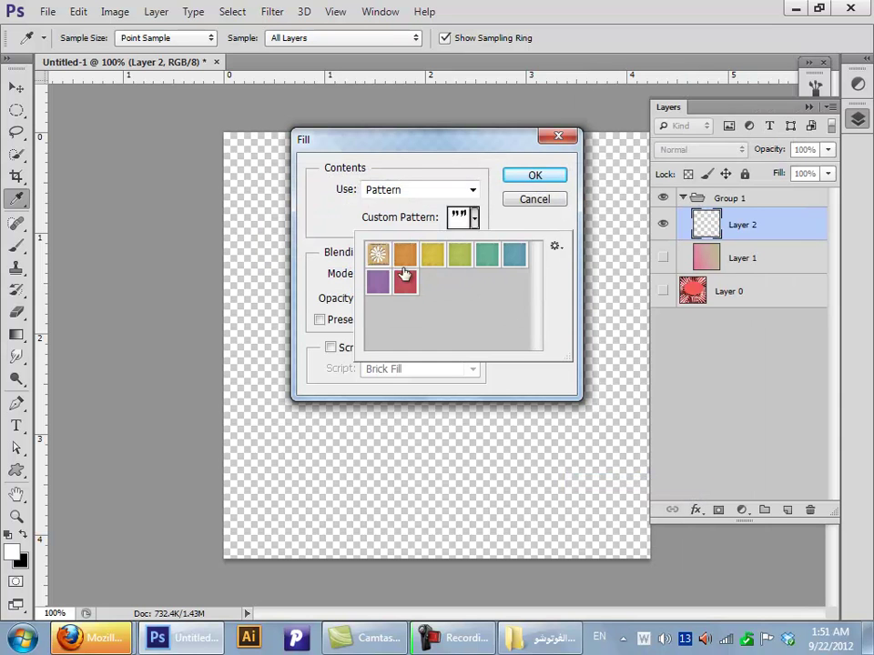
Step: Fill Layer 2 with the yellow paper pattern
{"action": "left_click", "coordinate": [377, 255]}
{"action": "left_click", "coordinate": [431, 255]}
{"action": "left_click", "coordinate": [552, 177]}
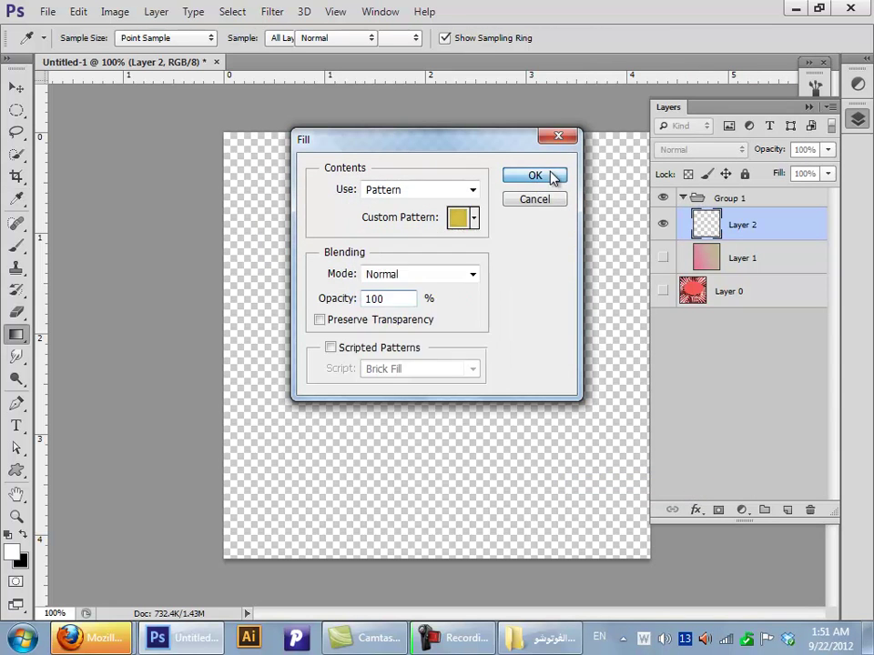
{"action": "left_click", "coordinate": [551, 177]}
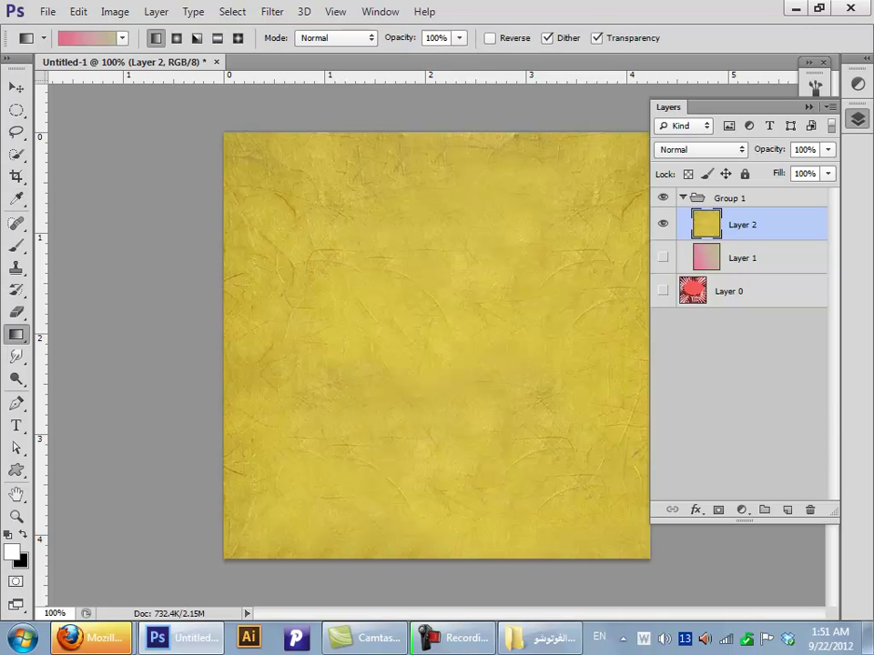
{"action": "left_click", "coordinate": [16, 86]}
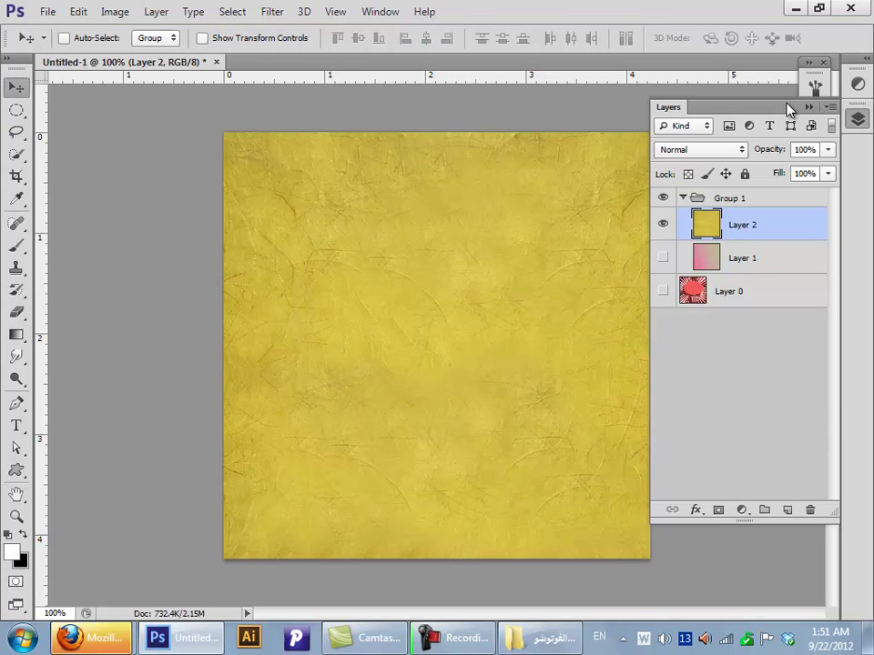
Step: Add a new layer in Group 1, type the author's username, and centre it on the canvas
{"action": "left_click", "coordinate": [726, 202]}
{"action": "left_click", "coordinate": [787, 509]}
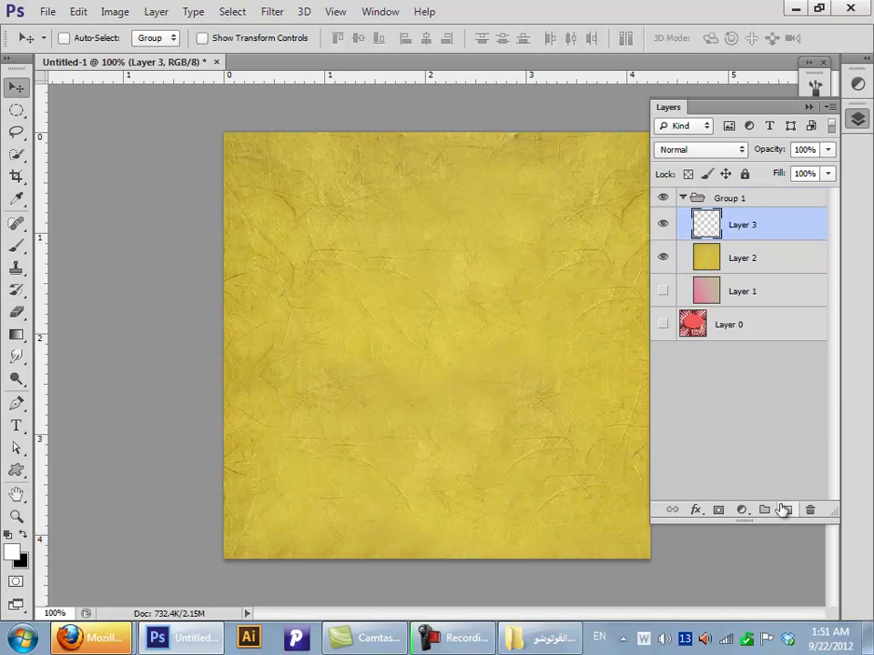
{"action": "key", "text": "t"}
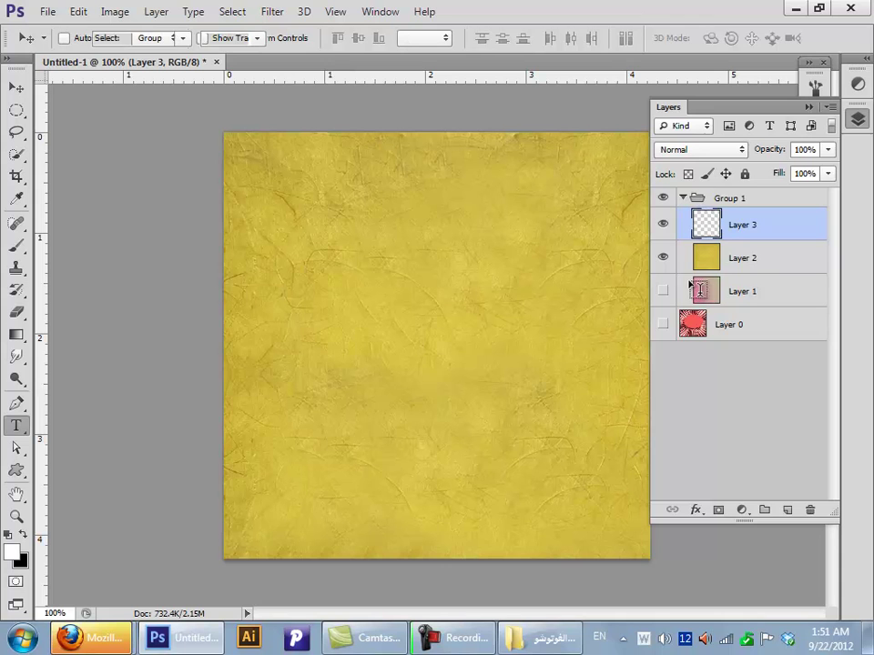
{"action": "left_click", "coordinate": [352, 330]}
{"action": "type", "text": "Bar"}
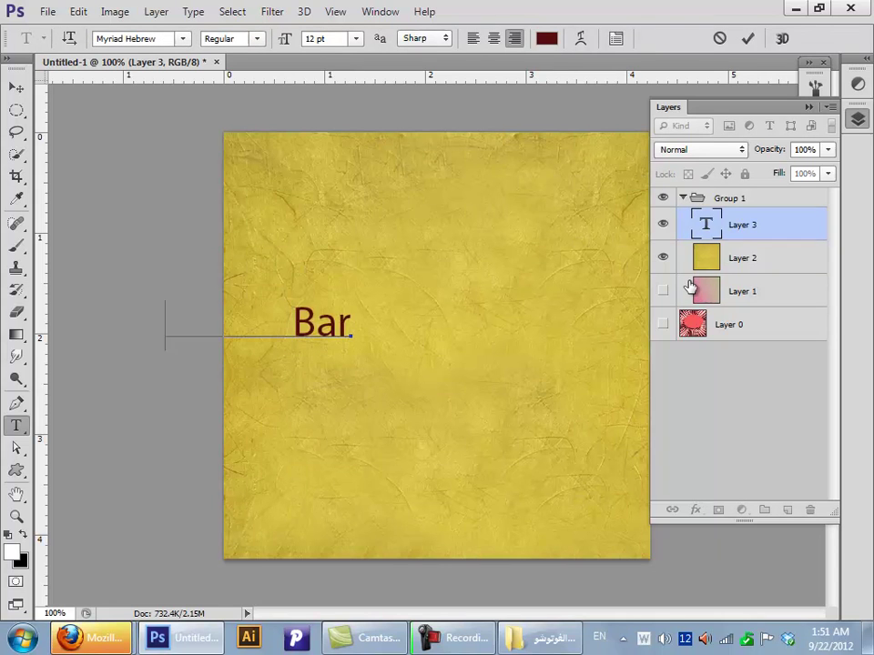
{"action": "type", "text": "asri123"}
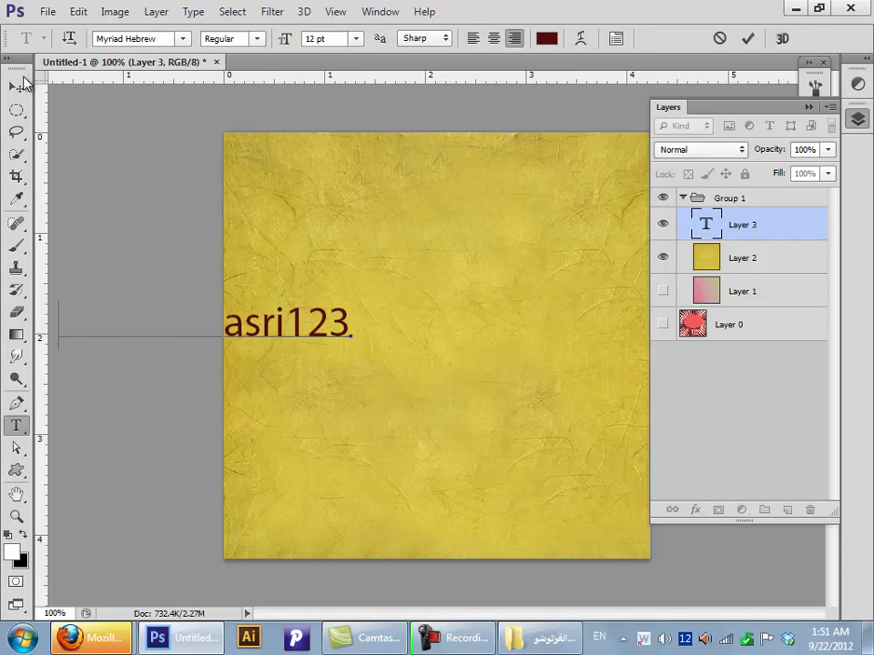
{"action": "left_click", "coordinate": [18, 85]}
{"action": "left_click_drag", "start_coordinate": [292, 328], "coordinate": [507, 339]}
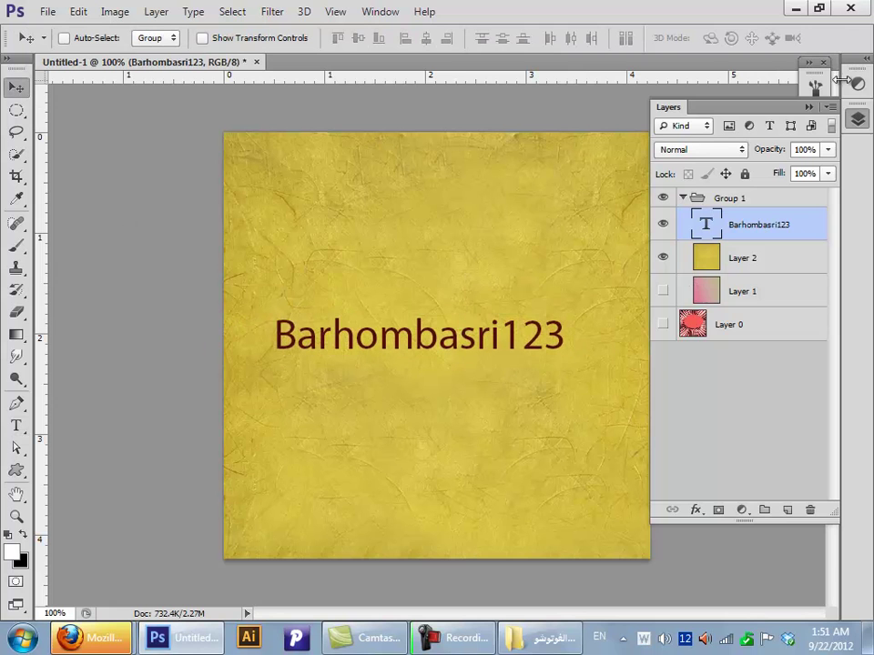
Step: Collapse the Layers panel and open the Styles panel from the Window menu
{"action": "left_click", "coordinate": [809, 107]}
{"action": "left_click", "coordinate": [380, 10]}
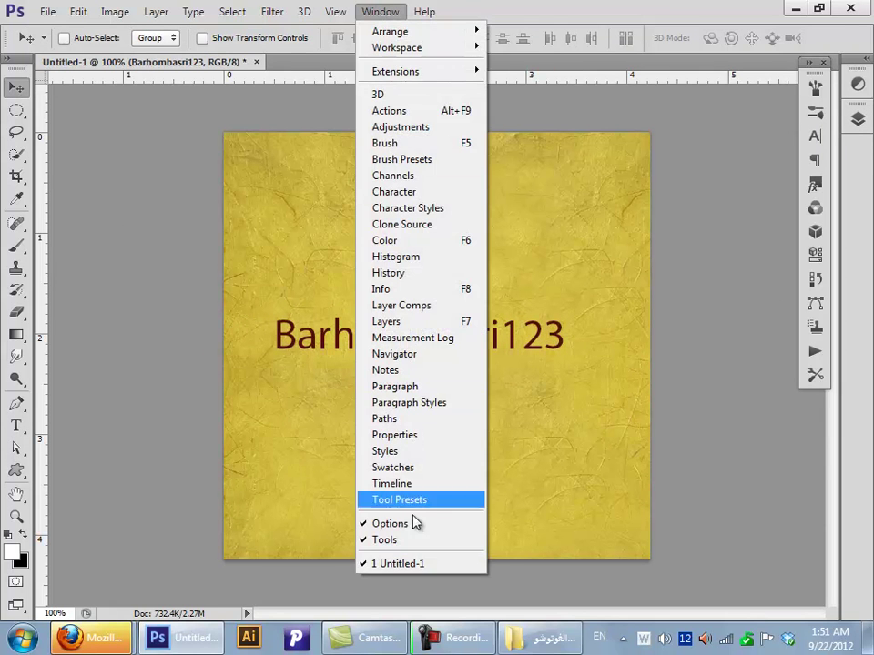
{"action": "left_click", "coordinate": [424, 452]}
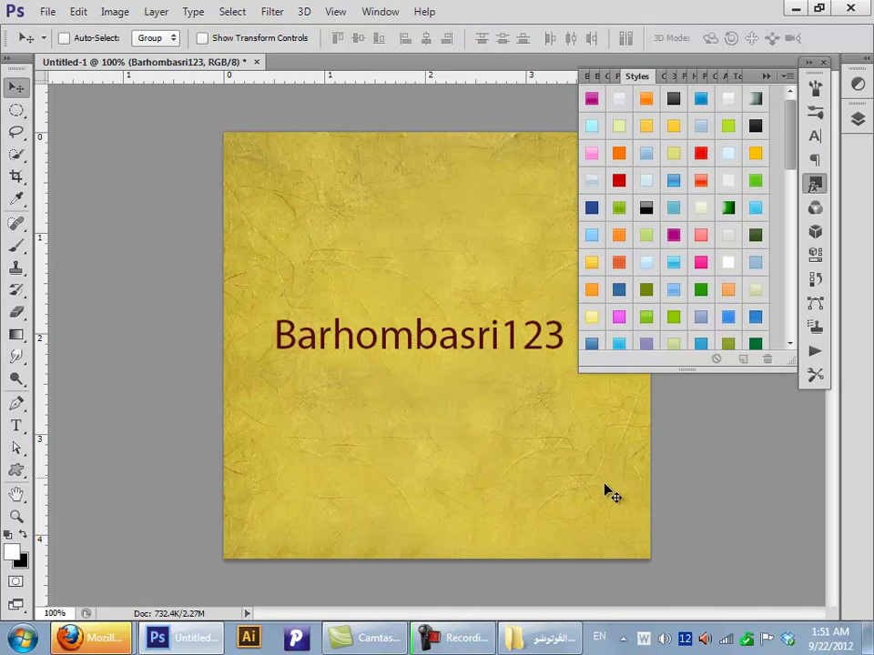
Step: Load the author's style set from the Styles panel menu, replacing the current styles
{"action": "left_click", "coordinate": [788, 78]}
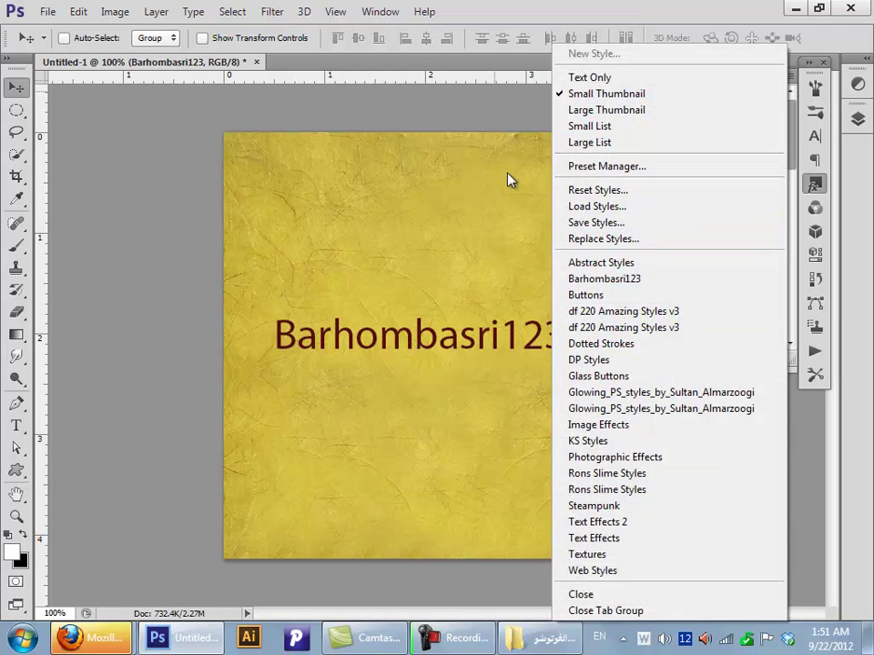
{"action": "left_click", "coordinate": [604, 278]}
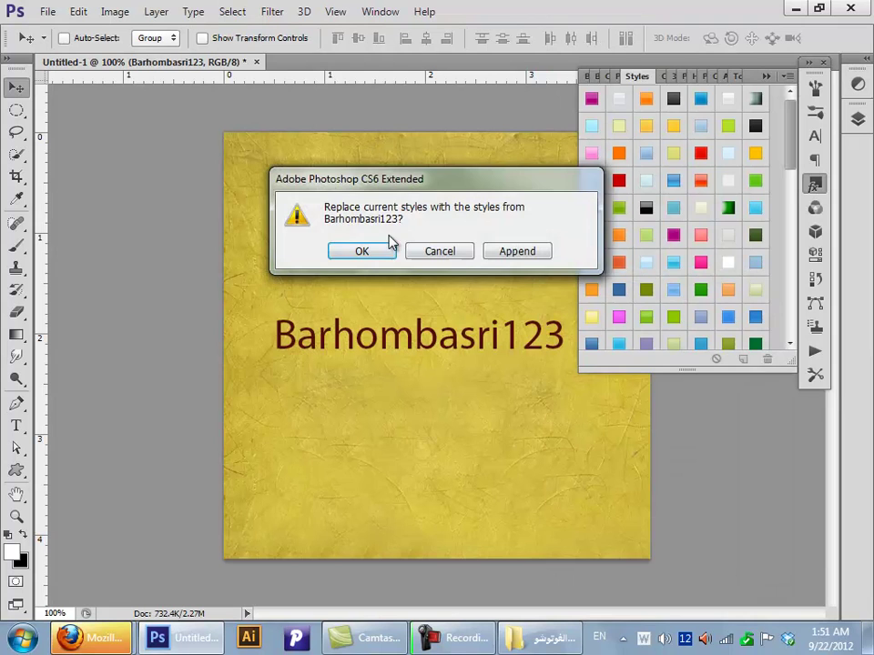
{"action": "left_click", "coordinate": [364, 251]}
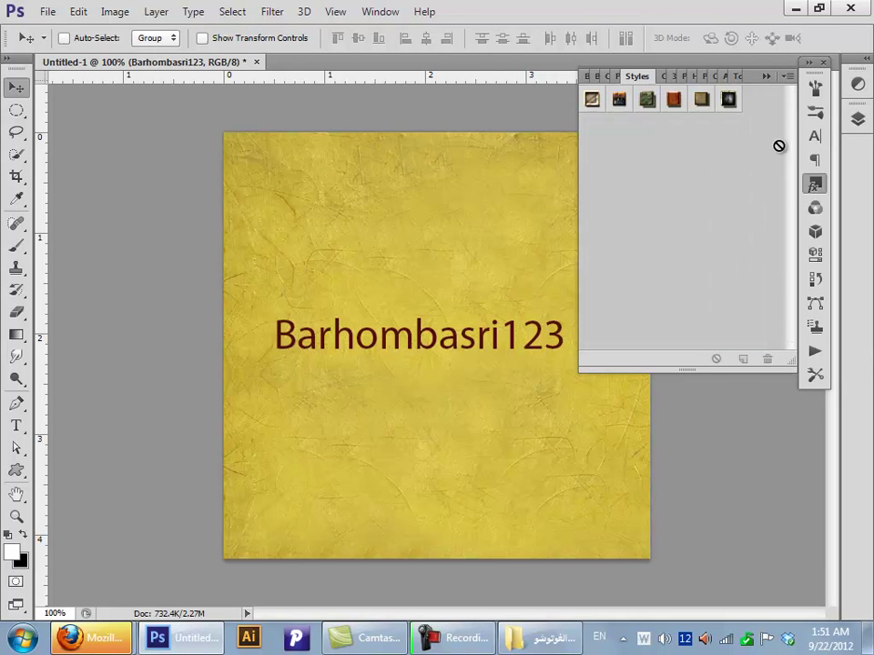
Step: Try bronze, glittery green-white and cream styles on the text, settling on dark orange textured
{"action": "left_click", "coordinate": [674, 99]}
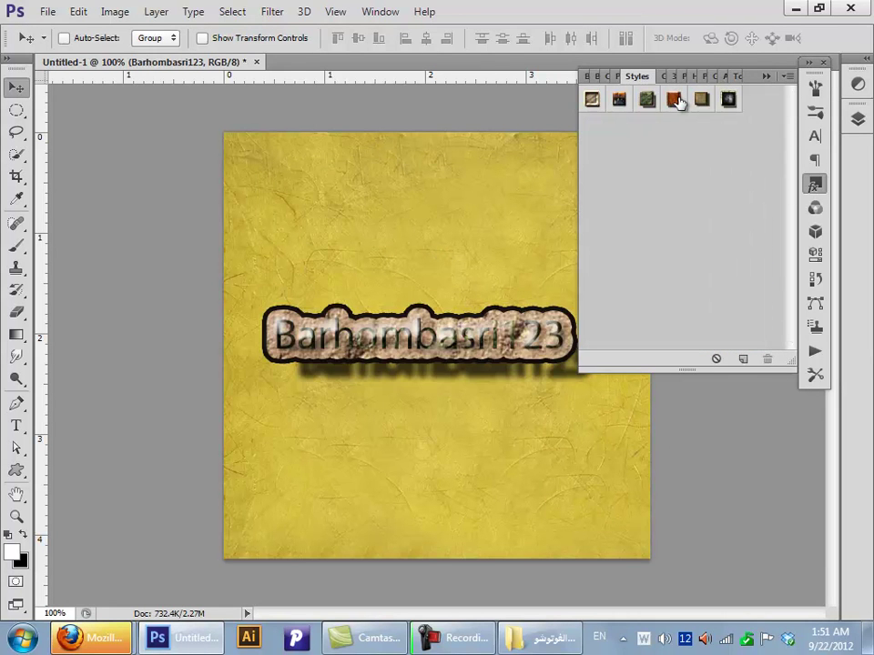
{"action": "left_click", "coordinate": [725, 96]}
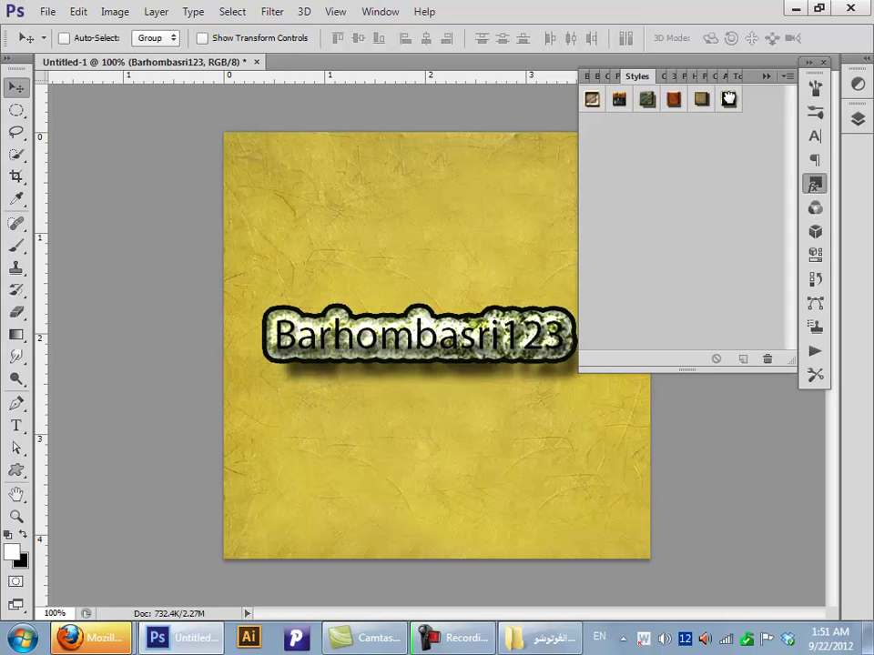
{"action": "left_click", "coordinate": [619, 99]}
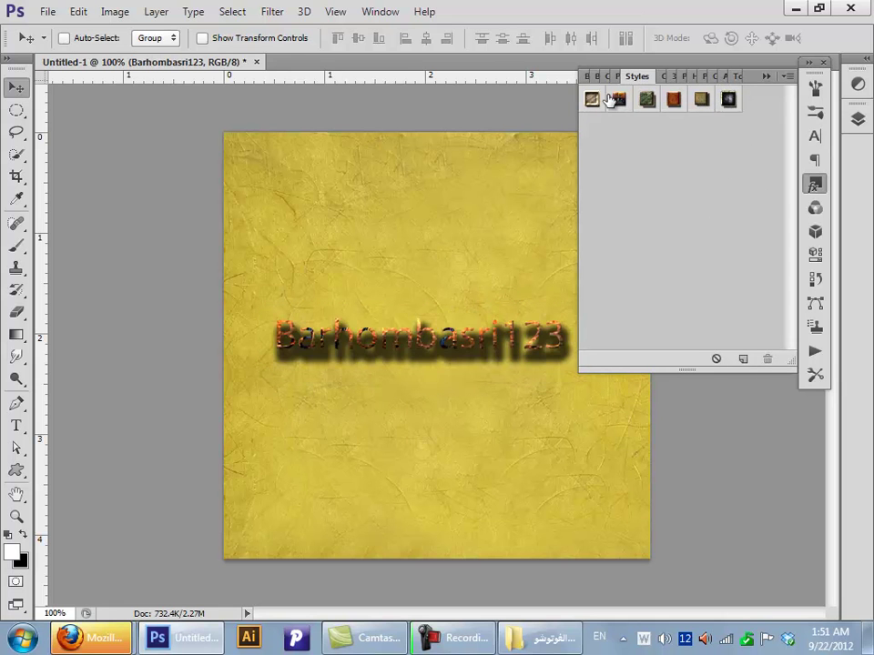
{"action": "left_click", "coordinate": [620, 97]}
{"action": "left_click", "coordinate": [618, 95]}
Step: Switch between the Gradients 04, Handmade and deviantART brush listings pages in Firefox
{"action": "left_click", "coordinate": [113, 580]}
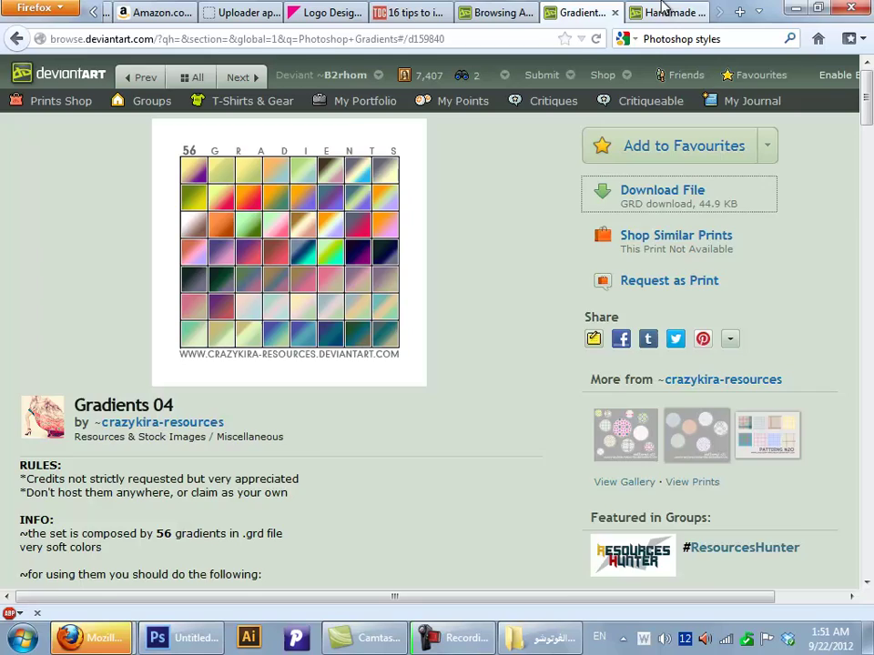
{"action": "left_click", "coordinate": [664, 11]}
{"action": "left_click", "coordinate": [591, 10]}
{"action": "left_click", "coordinate": [523, 12]}
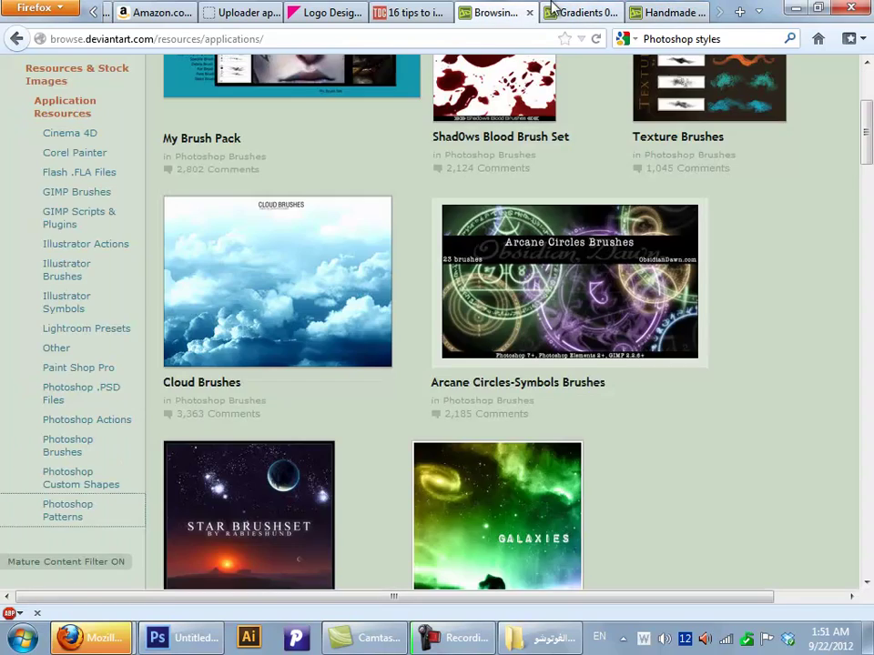
{"action": "left_click", "coordinate": [564, 9]}
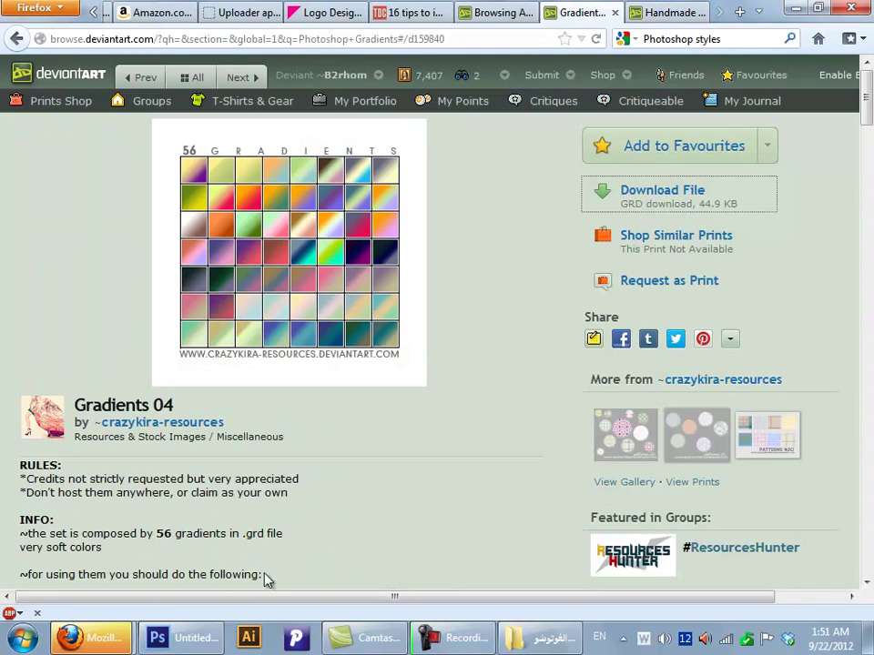
Step: Minimize the folder window, Firefox and Photoshop to reveal the desktop
{"action": "left_click", "coordinate": [533, 640]}
{"action": "left_click", "coordinate": [794, 10]}
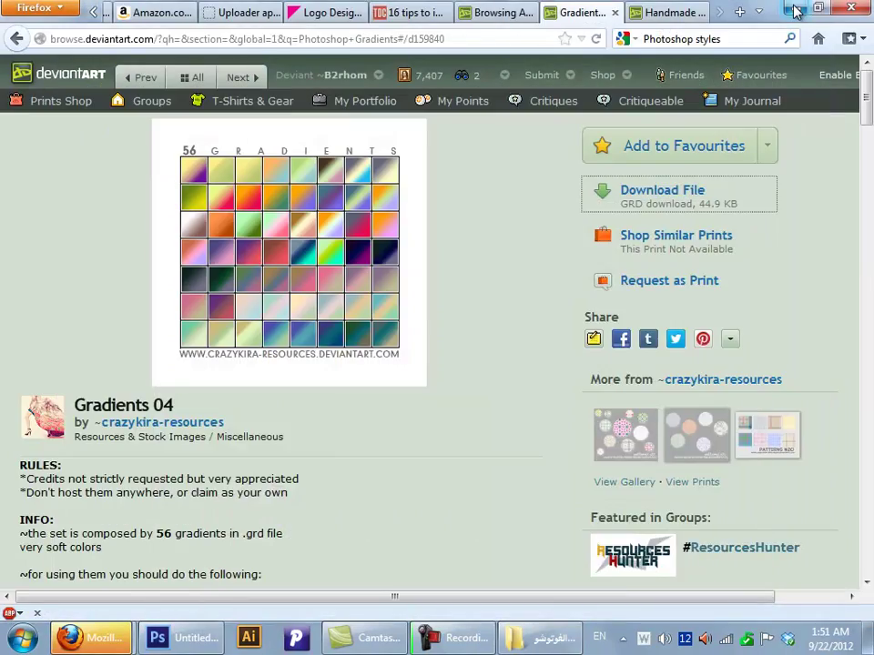
{"action": "left_click", "coordinate": [794, 9]}
{"action": "left_click", "coordinate": [793, 9]}
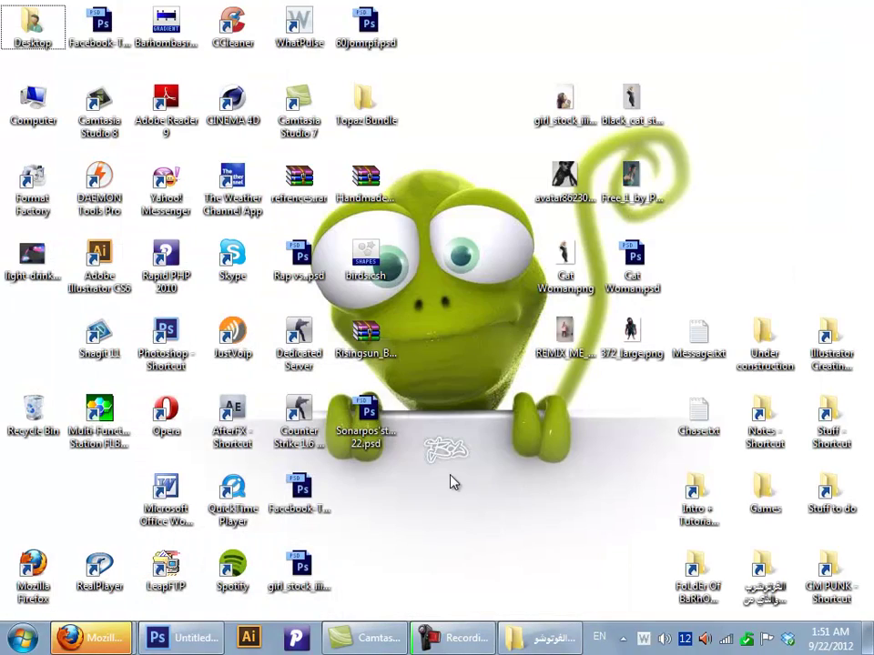
Step: Open Sonarpos'styles 22.psd and dismiss the text engine and missing fonts warnings
{"action": "double_click", "coordinate": [380, 413]}
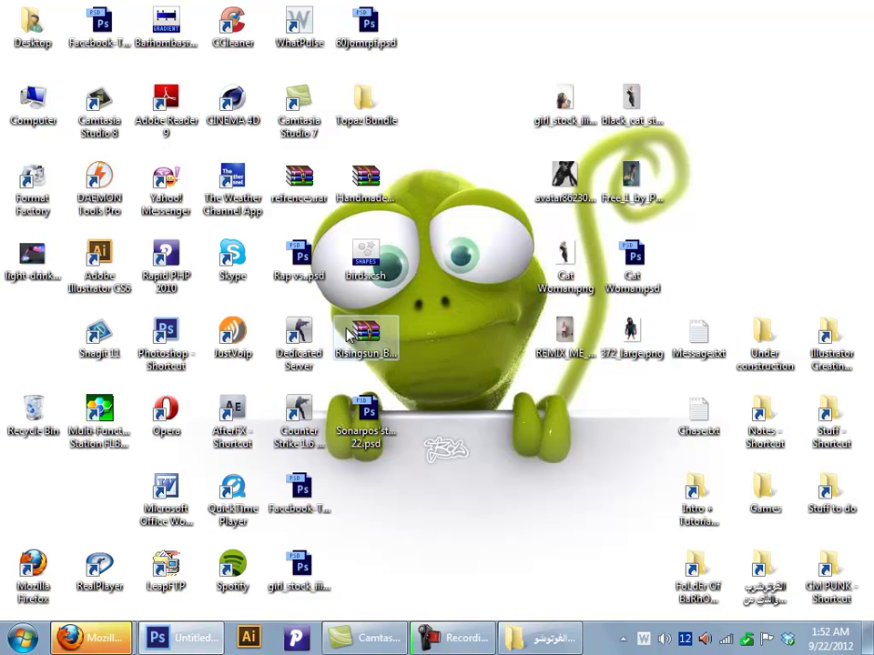
{"action": "left_click", "coordinate": [446, 261]}
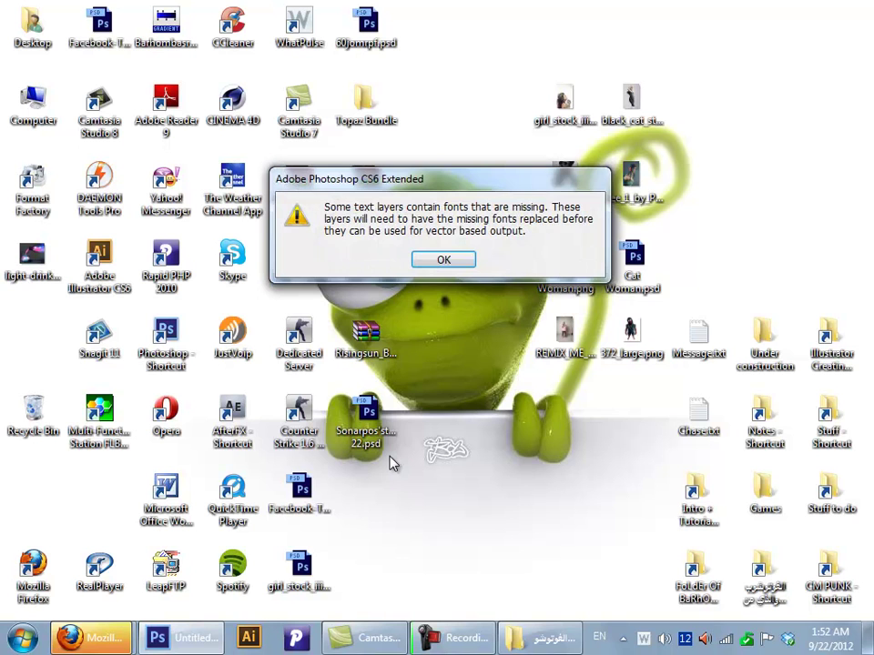
{"action": "left_click", "coordinate": [446, 266]}
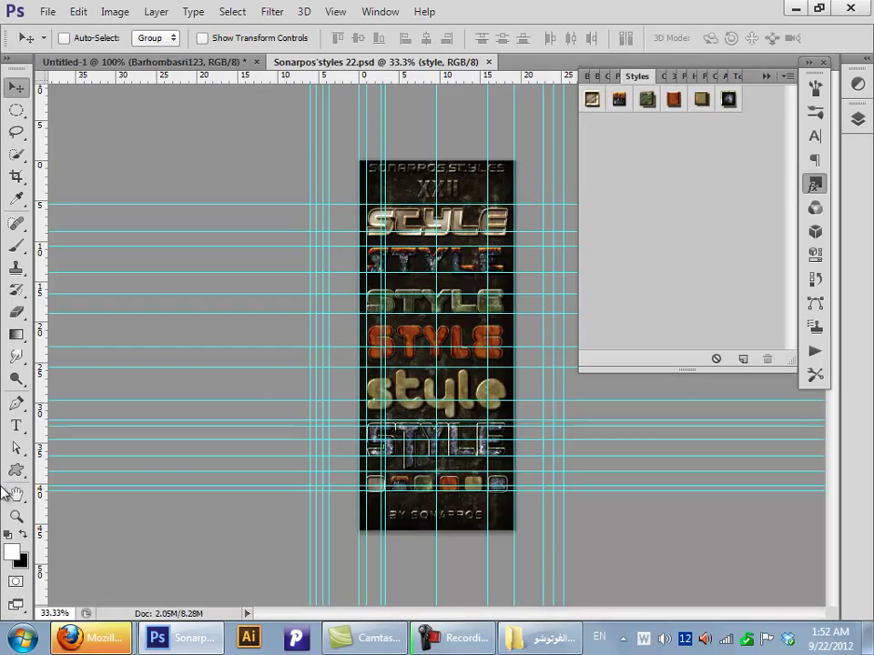
Step: Zoom in on the style sample sheet and show its Layers panel
{"action": "left_click", "coordinate": [16, 516]}
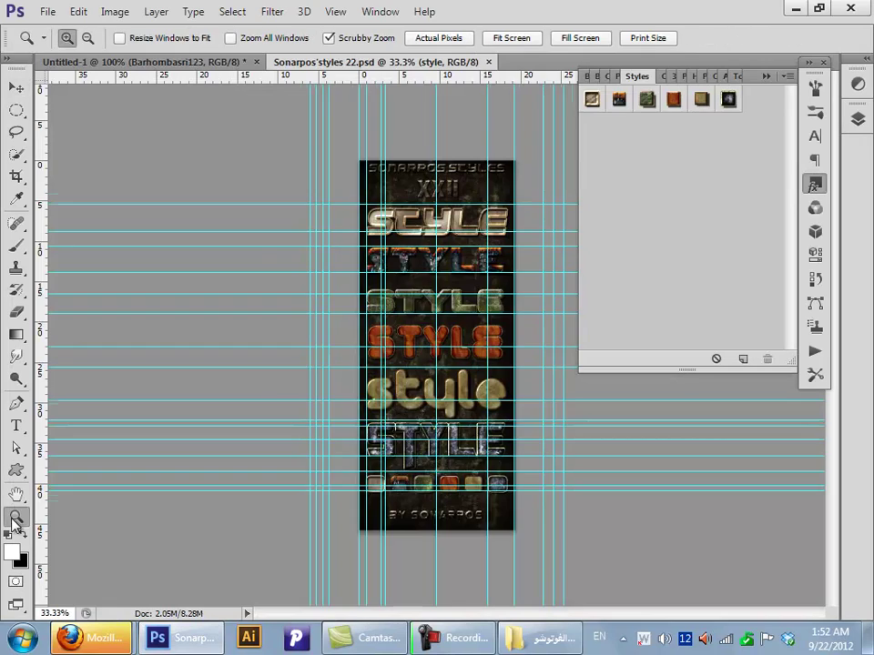
{"action": "left_click_drag", "start_coordinate": [173, 291], "coordinate": [348, 416]}
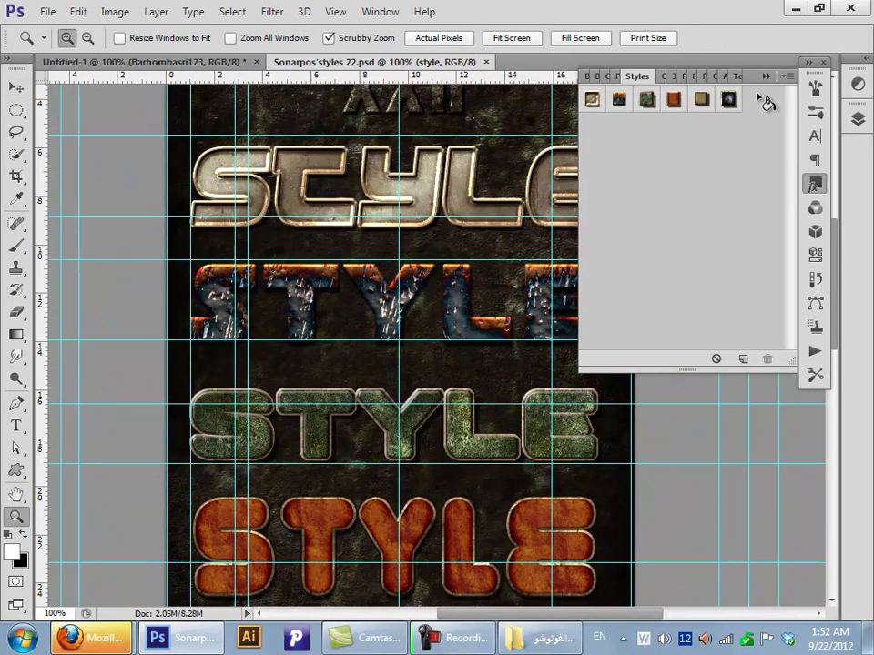
{"action": "left_click", "coordinate": [857, 118]}
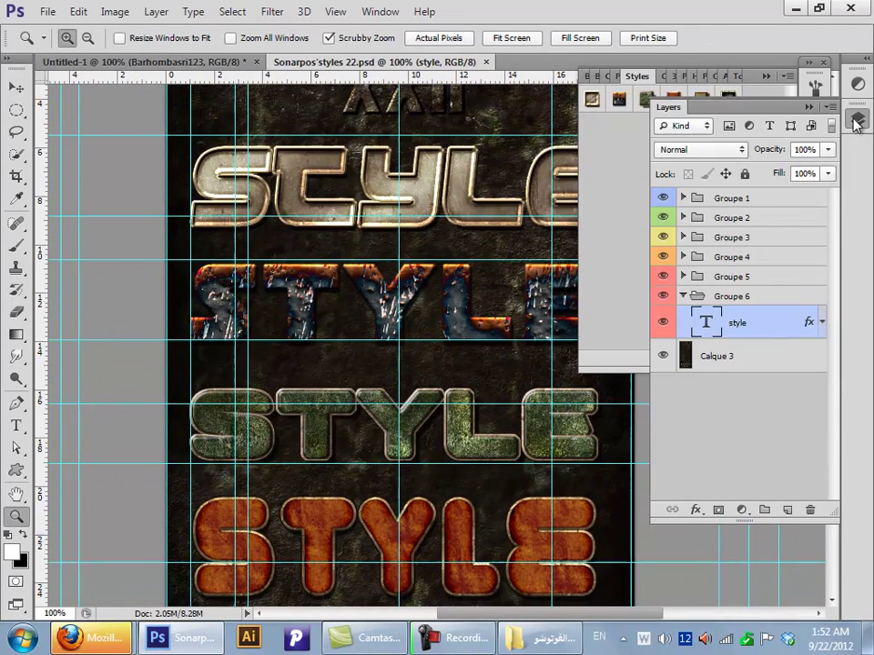
{"action": "left_click", "coordinate": [742, 393]}
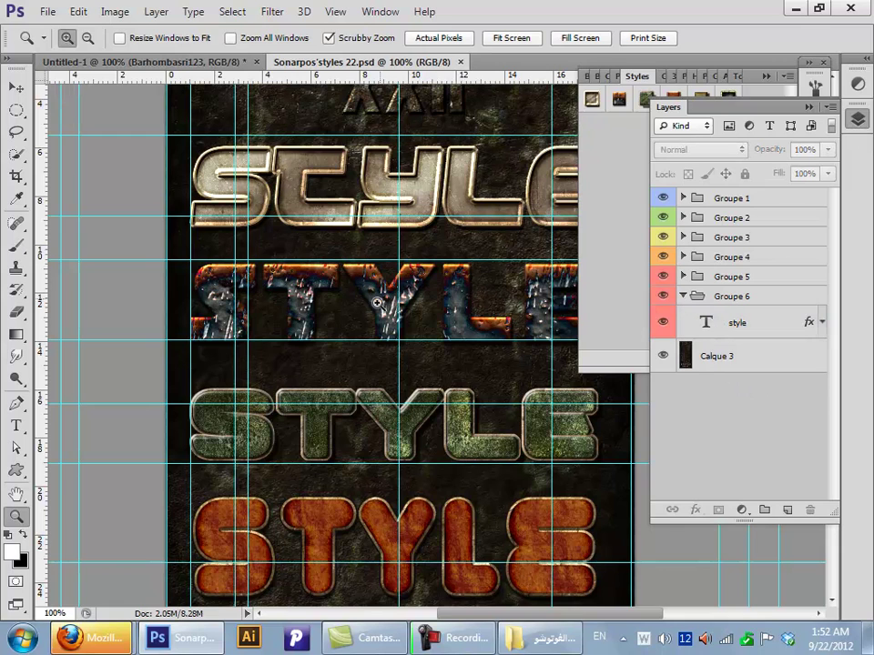
Step: Pan around the sheet from the XXII heading to the bottom swatches, ending on gold STYLE
{"action": "left_click", "coordinate": [17, 86]}
{"action": "left_click_drag", "start_coordinate": [176, 283], "coordinate": [131, 433]}
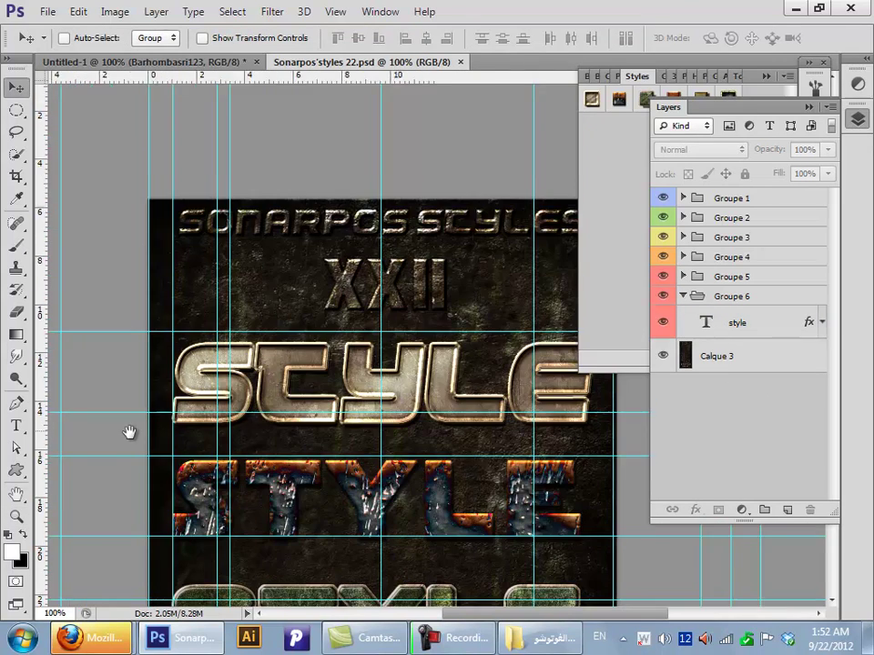
{"action": "left_click_drag", "start_coordinate": [294, 470], "coordinate": [263, 224]}
{"action": "left_click_drag", "start_coordinate": [263, 423], "coordinate": [297, 131]}
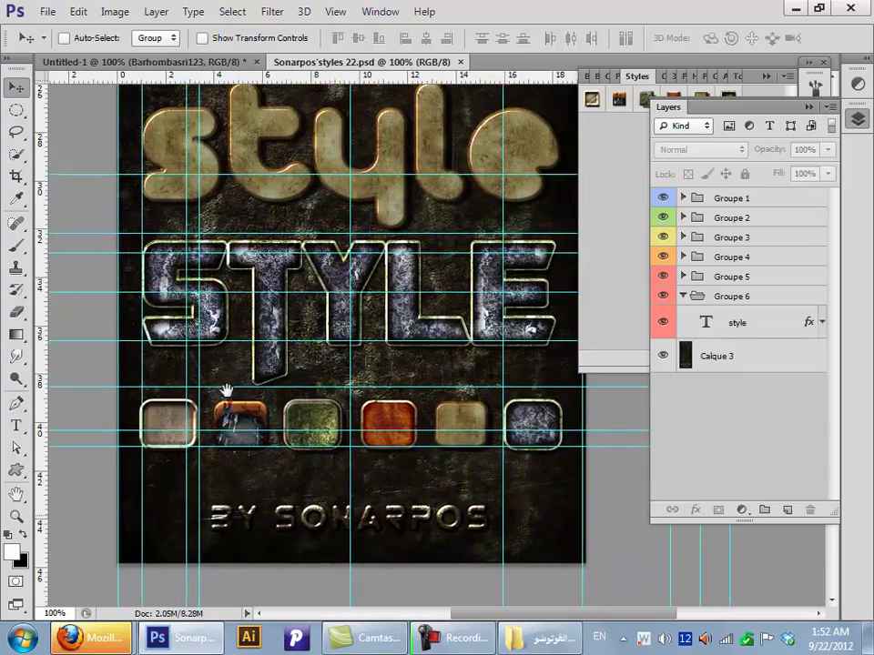
{"action": "left_click_drag", "start_coordinate": [226, 390], "coordinate": [229, 582]}
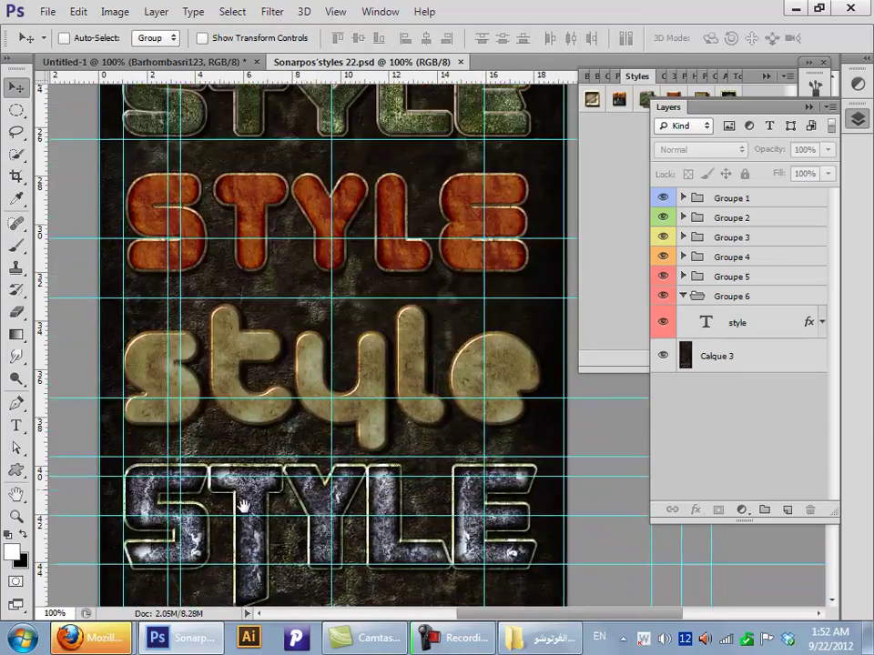
{"action": "left_click_drag", "start_coordinate": [241, 121], "coordinate": [288, 507]}
{"action": "key", "text": "ctrl+r"}
{"action": "left_click_drag", "start_coordinate": [282, 202], "coordinate": [285, 319]}
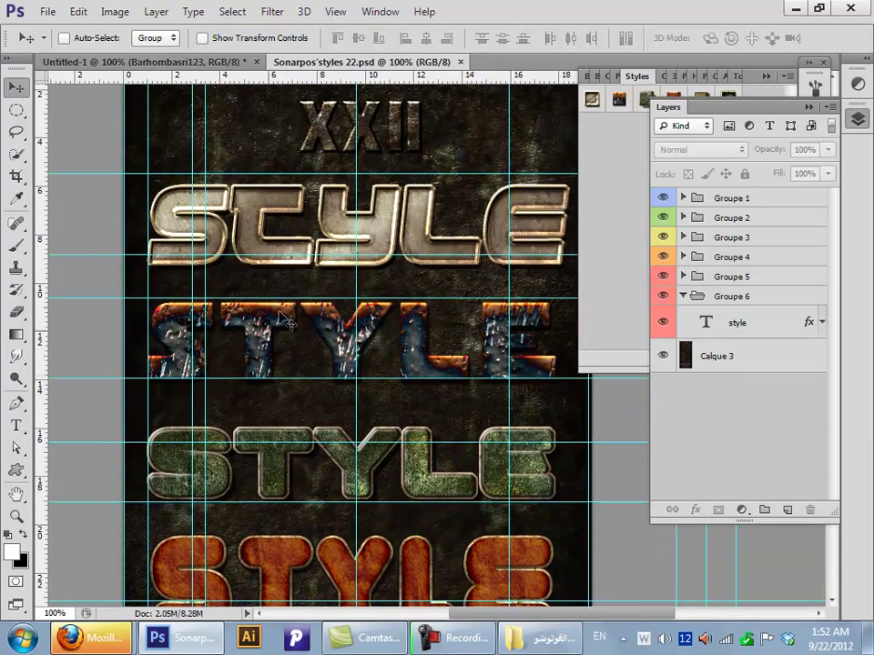
{"action": "left_click", "coordinate": [320, 337]}
{"action": "left_click", "coordinate": [415, 252]}
Step: Open the gold STYLE text, cancel font substitution, and expand its layer effects list
{"action": "key", "text": "t"}
{"action": "left_click", "coordinate": [273, 323]}
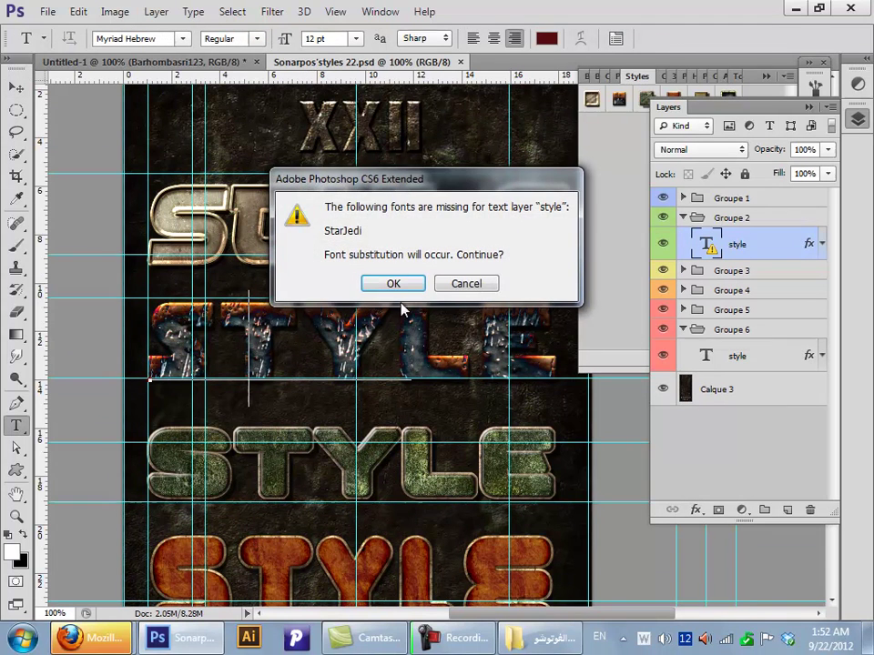
{"action": "left_click", "coordinate": [466, 286]}
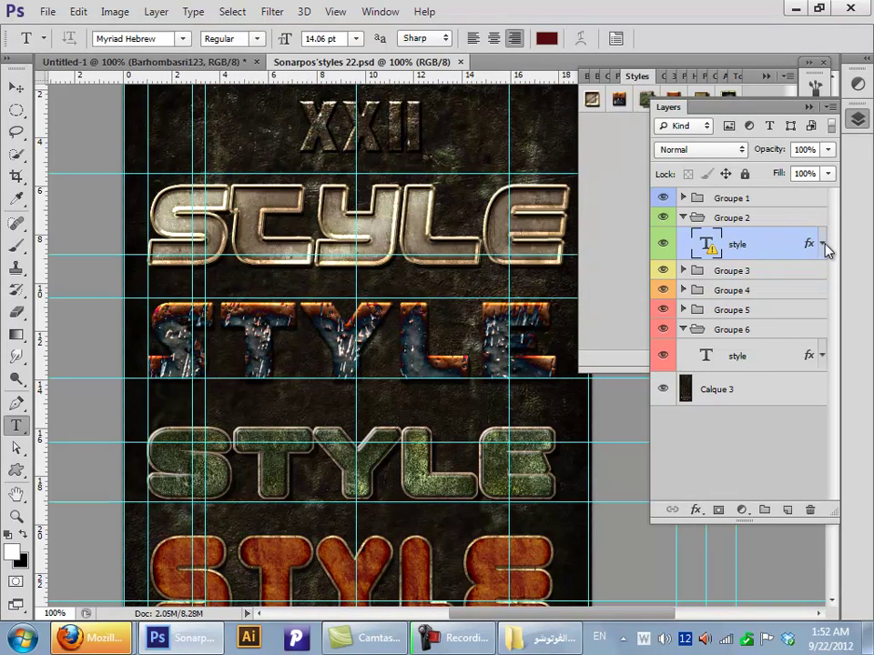
{"action": "left_click", "coordinate": [822, 244]}
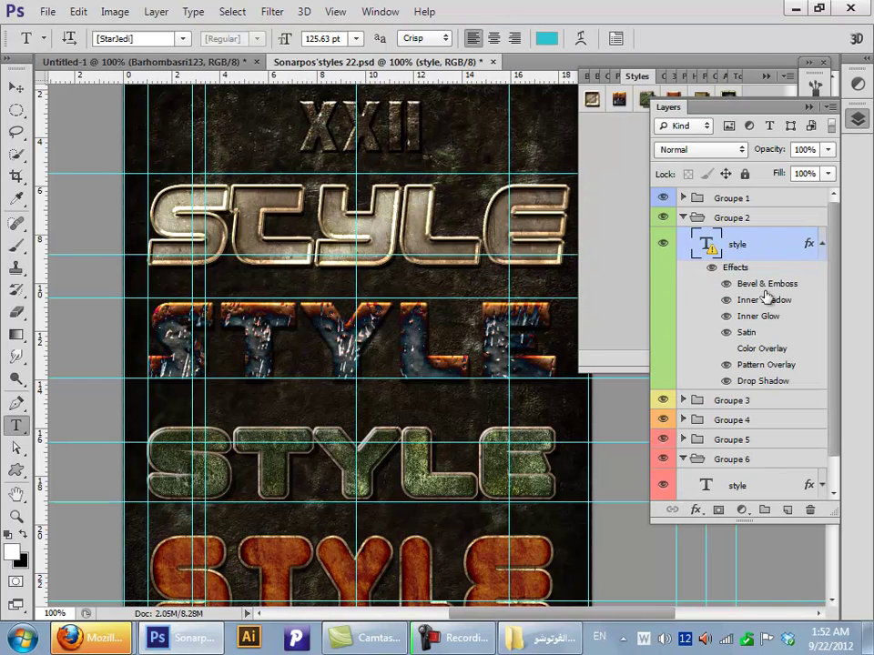
Step: On Untitled-1, drag a Sonarpos style preset onto the name text
{"action": "left_click", "coordinate": [146, 61]}
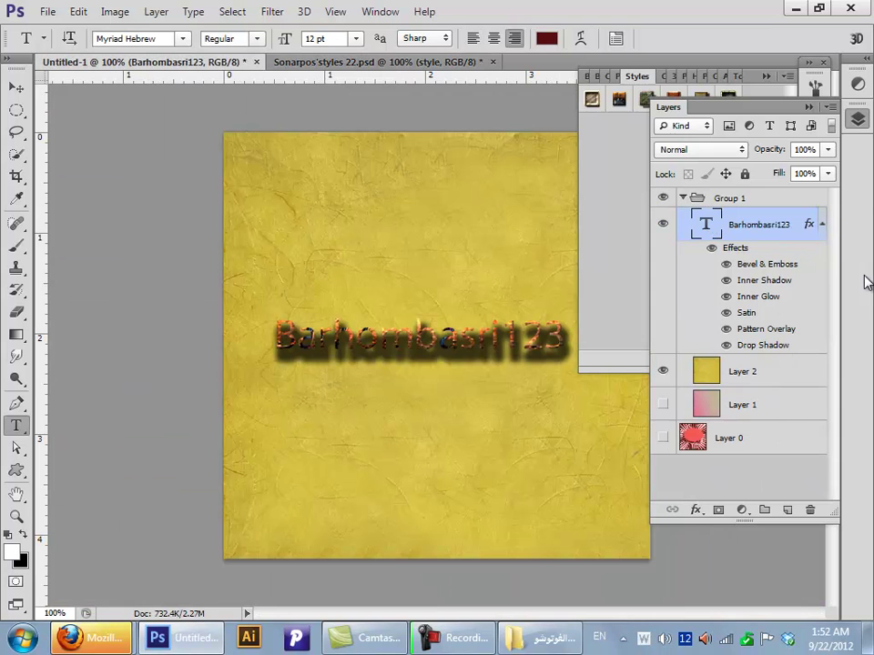
{"action": "left_click", "coordinate": [621, 101]}
{"action": "left_click_drag", "start_coordinate": [619, 100], "coordinate": [469, 345]}
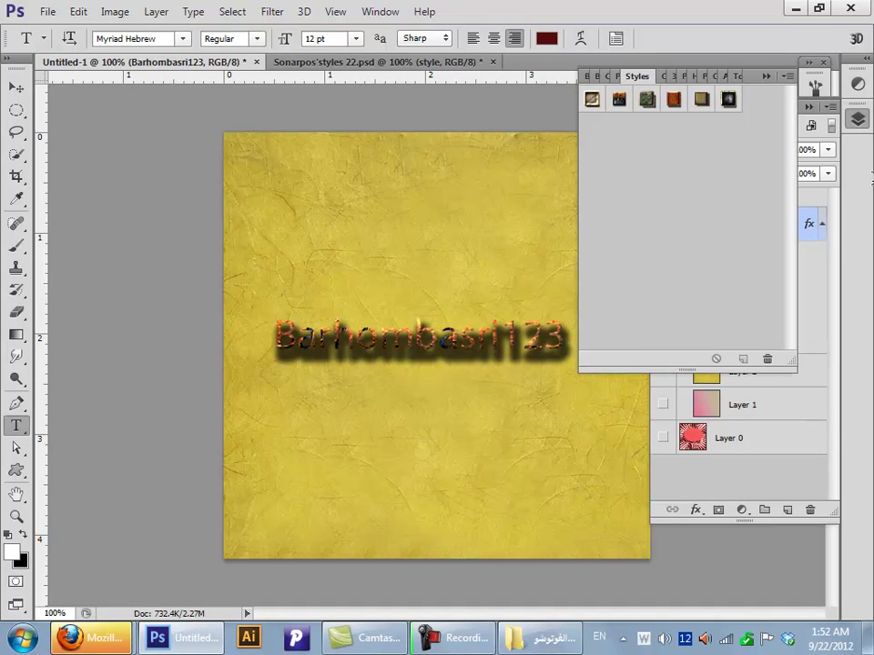
{"action": "left_click", "coordinate": [824, 295]}
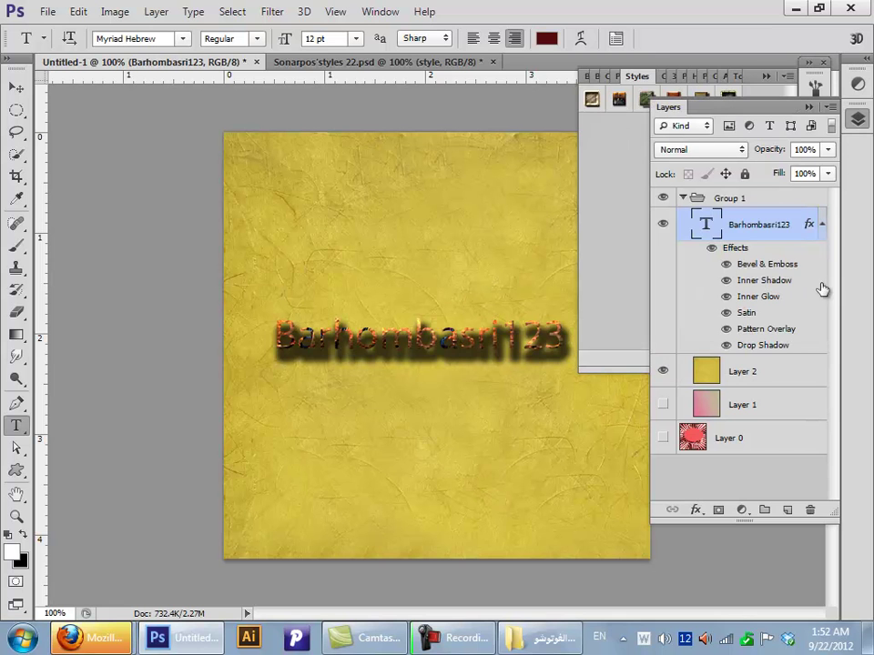
{"action": "left_click", "coordinate": [445, 63]}
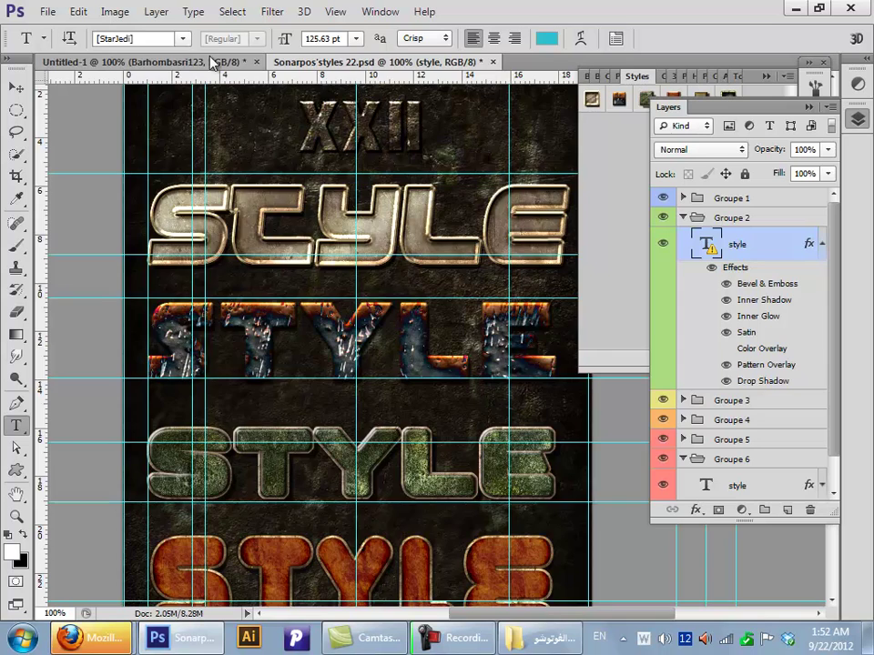
{"action": "left_click", "coordinate": [241, 61]}
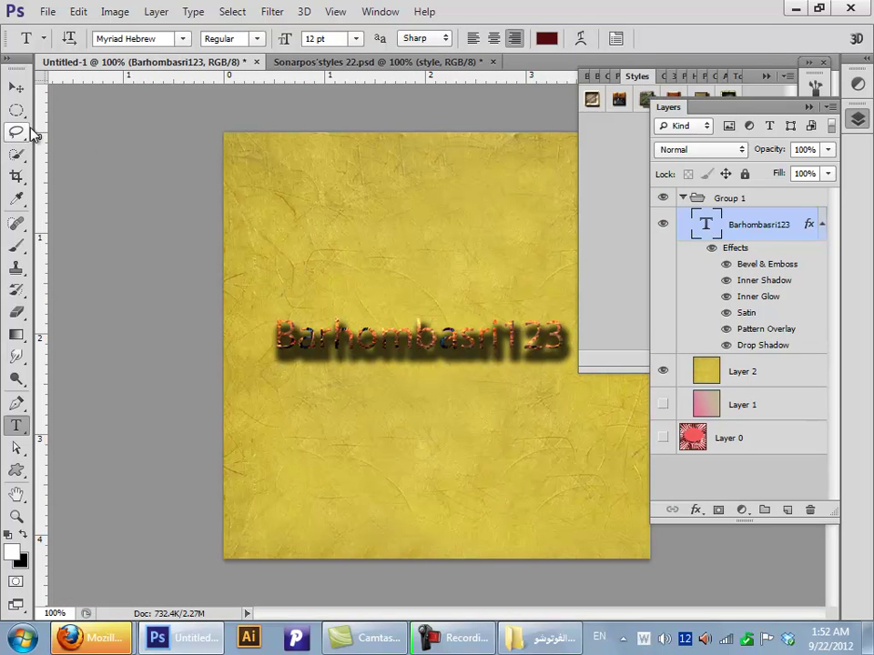
Step: Change the name text's font to Goudy Stout after briefly trying MingLiU-ExtB
{"action": "left_click", "coordinate": [17, 88]}
{"action": "left_click", "coordinate": [25, 423]}
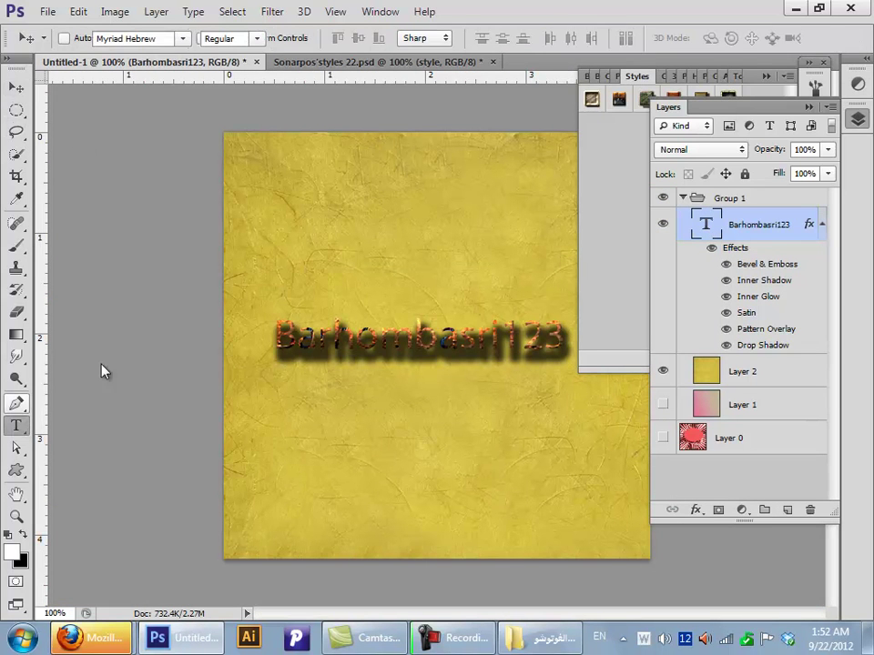
{"action": "left_click", "coordinate": [183, 38]}
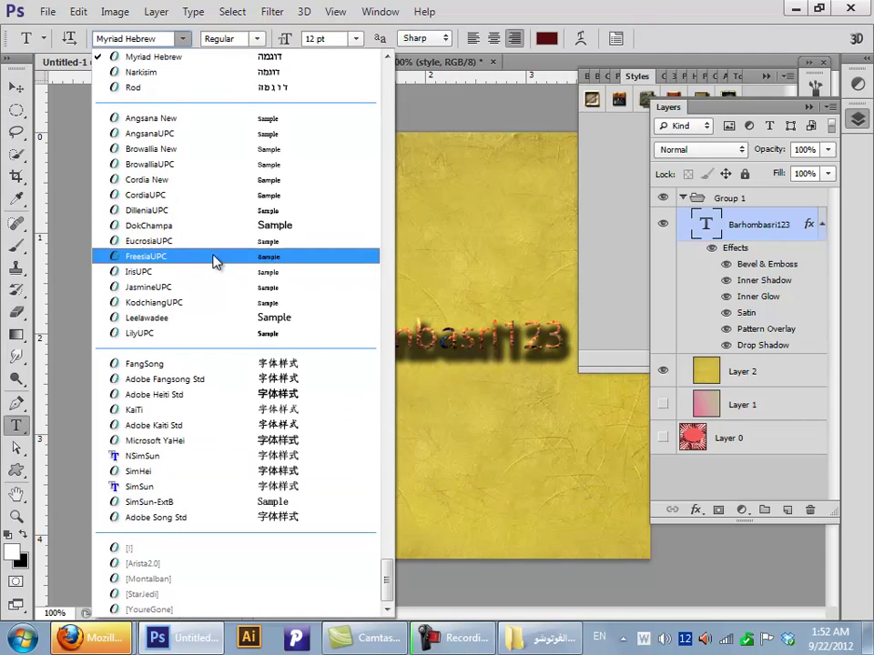
{"action": "left_click", "coordinate": [387, 366]}
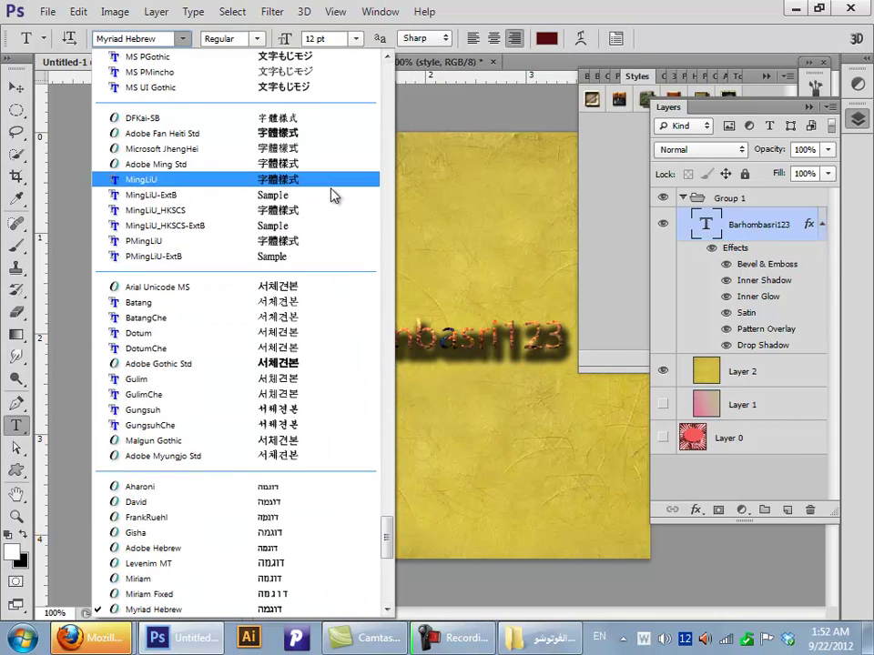
{"action": "left_click", "coordinate": [376, 193]}
{"action": "left_click", "coordinate": [183, 39]}
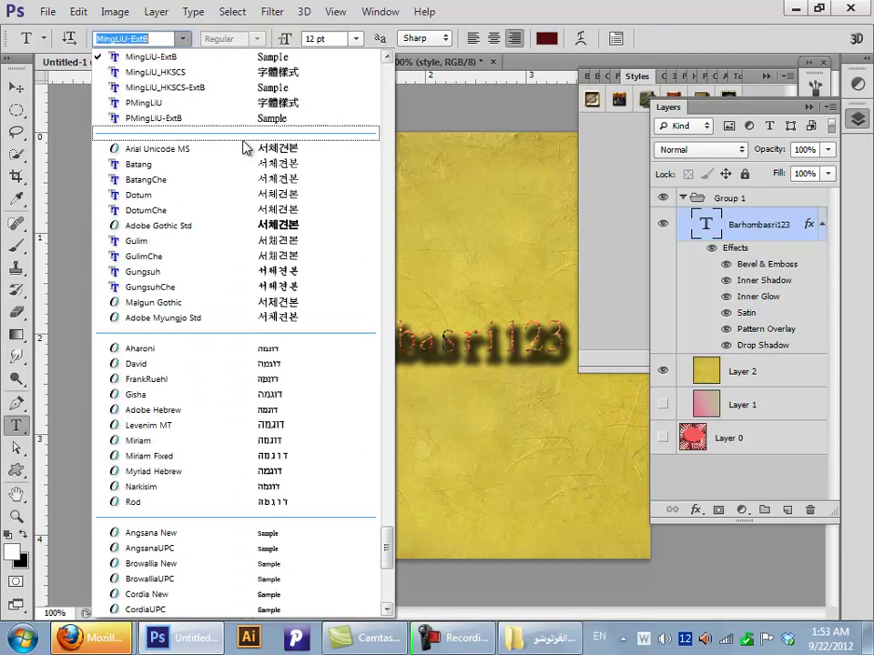
{"action": "scroll", "coordinate": [397, 325], "scroll_direction": "down", "scroll_amount": 10}
{"action": "type", "text": "Goudy S"}
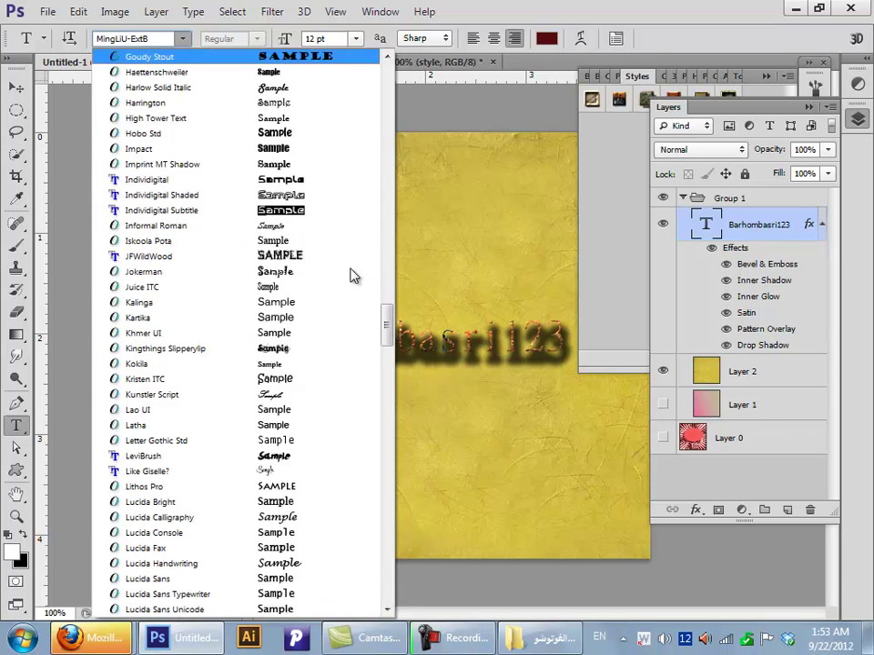
{"action": "key", "text": "Return"}
Step: Shift the name text right and lower, then return to Sonarpos'styles 22.psd
{"action": "left_click", "coordinate": [16, 88]}
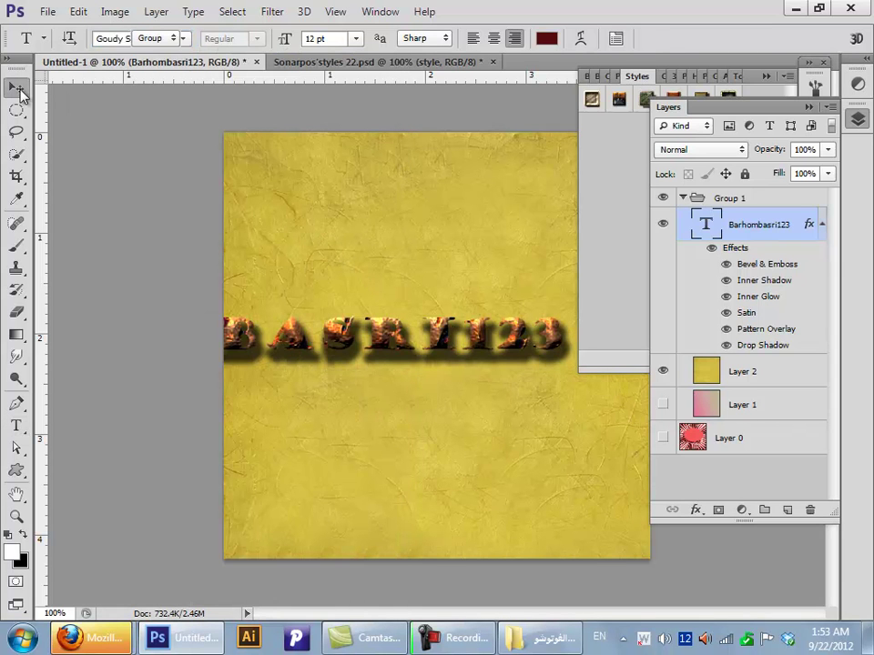
{"action": "left_click_drag", "start_coordinate": [482, 400], "coordinate": [575, 397]}
{"action": "left_click_drag", "start_coordinate": [498, 396], "coordinate": [447, 444]}
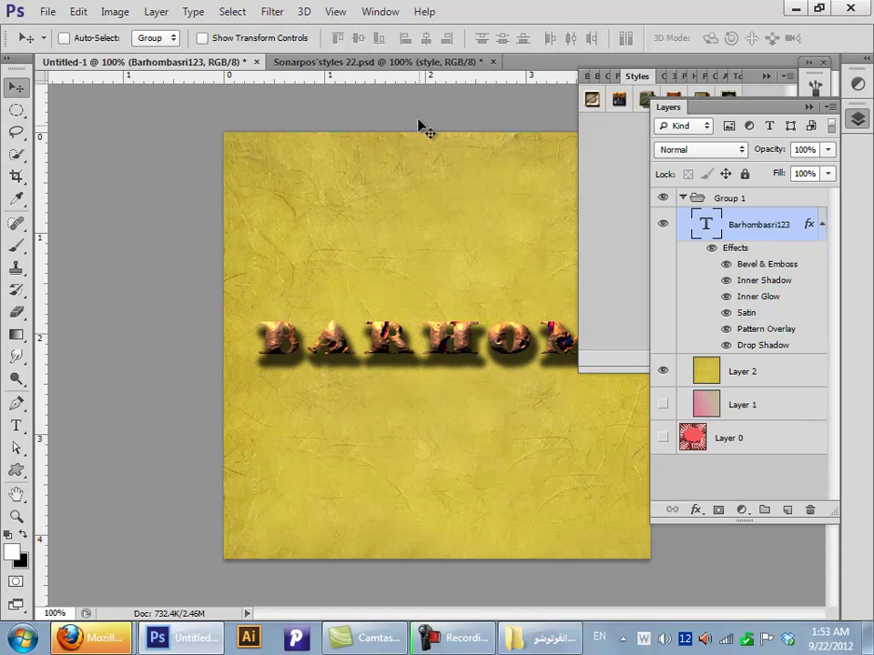
{"action": "left_click", "coordinate": [421, 59]}
Step: Open the gold STYLE text, cancel the StarJedi font substitution, and return to Untitled-1
{"action": "key", "text": "t"}
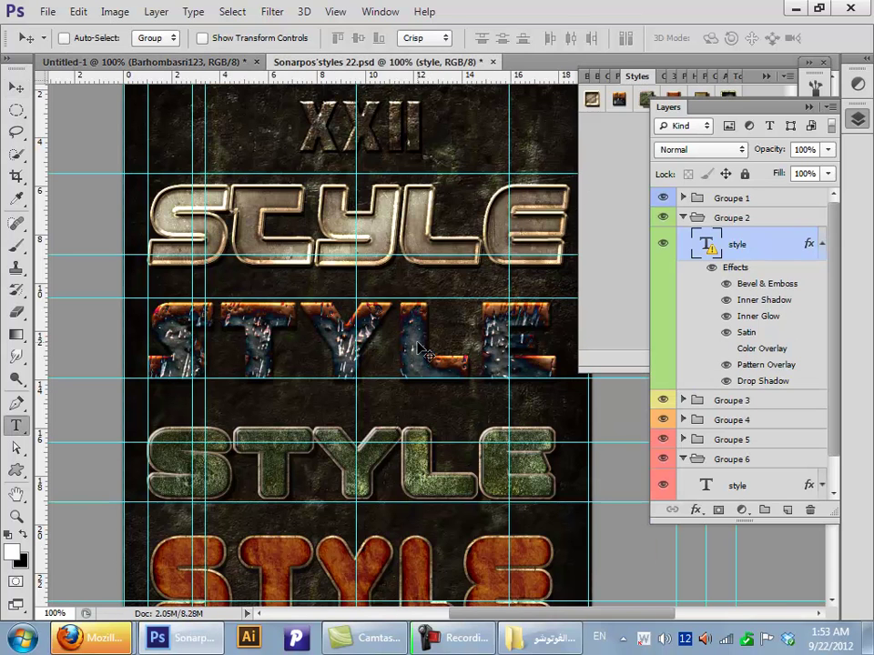
{"action": "left_click", "coordinate": [417, 349]}
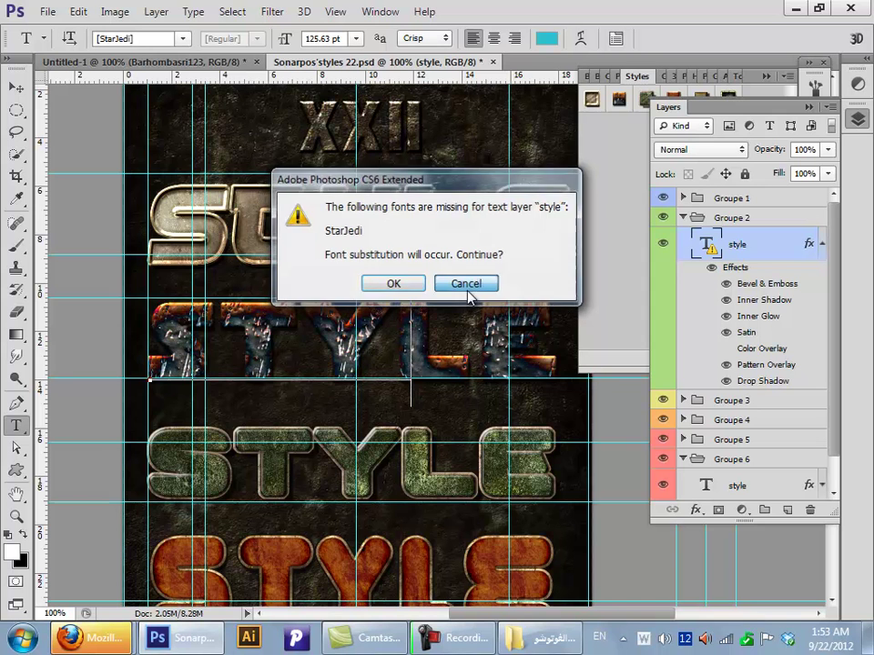
{"action": "left_click", "coordinate": [467, 285]}
{"action": "left_click", "coordinate": [16, 87]}
{"action": "left_click", "coordinate": [141, 61]}
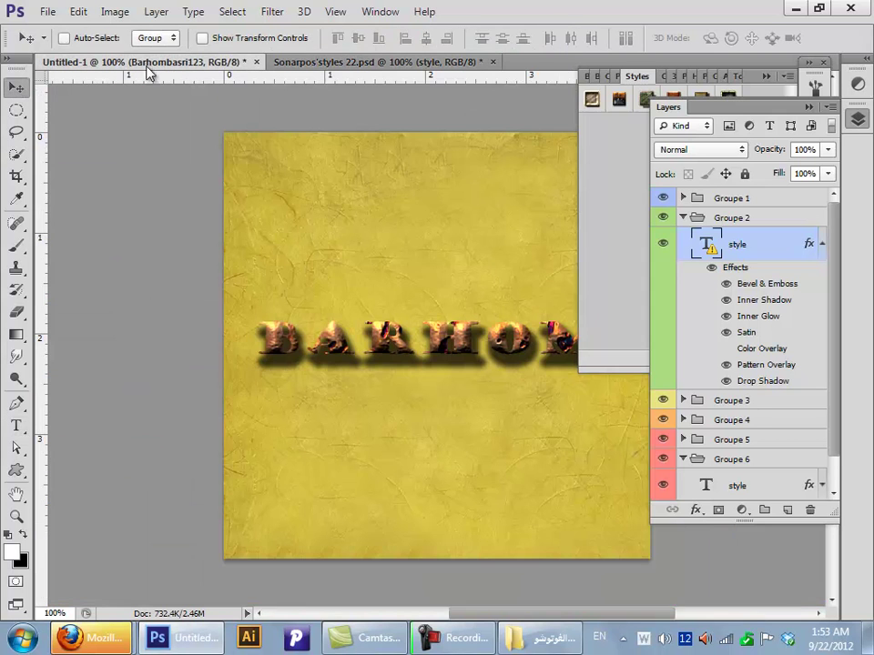
Step: Bring Firefox forward, close the Gradients 04 and Handmade paper tabs, and select the address
{"action": "mouse_move", "coordinate": [107, 641]}
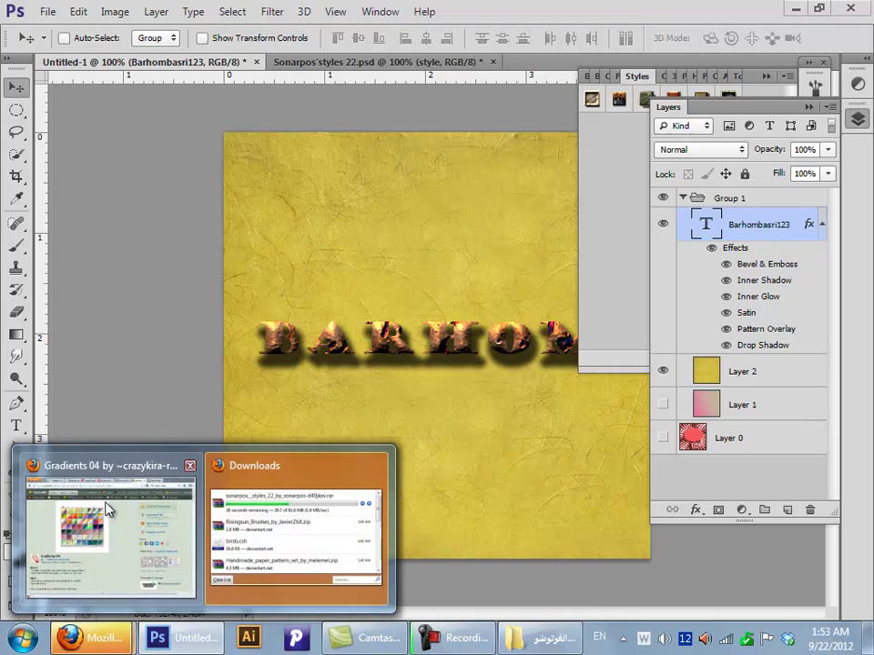
{"action": "left_click", "coordinate": [109, 509]}
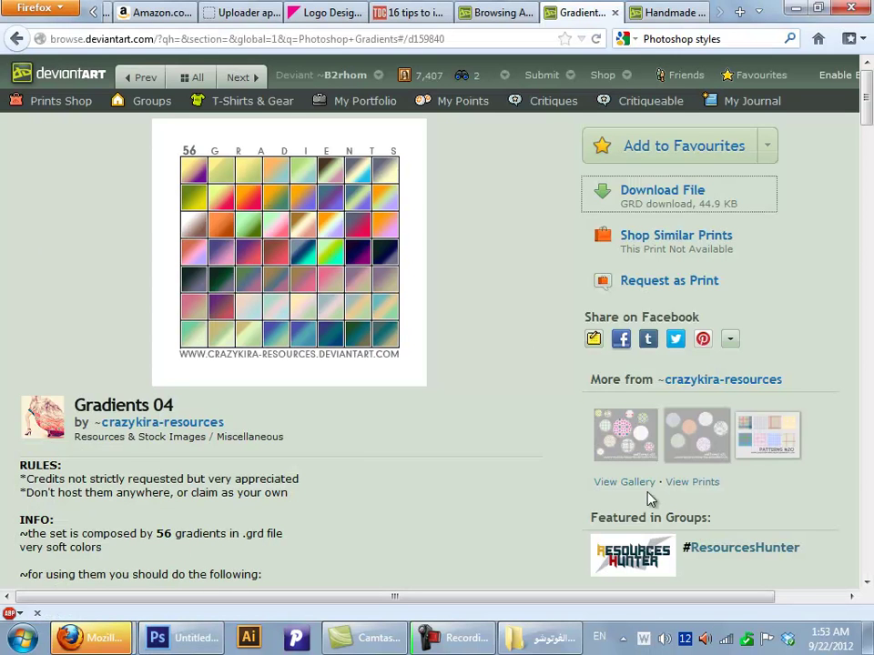
{"action": "left_click", "coordinate": [612, 10]}
{"action": "middle_click", "coordinate": [580, 7]}
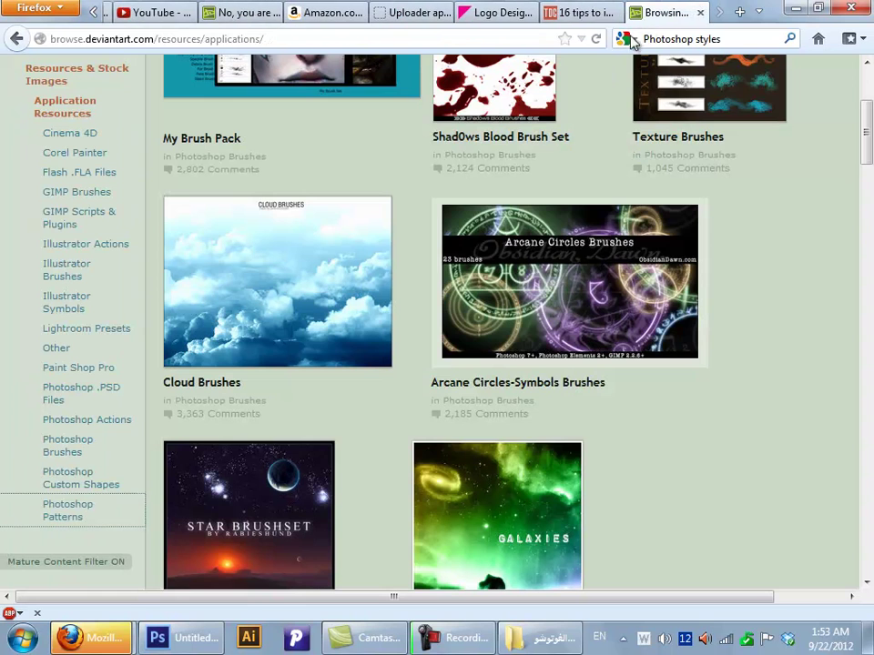
{"action": "left_click", "coordinate": [367, 37]}
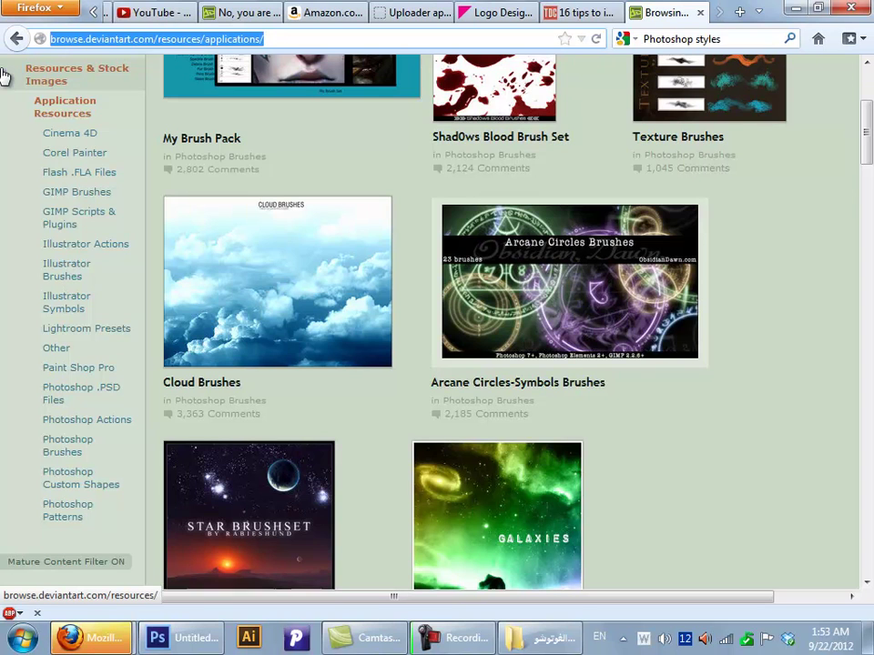
Step: Enter 'baka' in the address bar to go to the BakaRenders site
{"action": "type", "text": "a"}
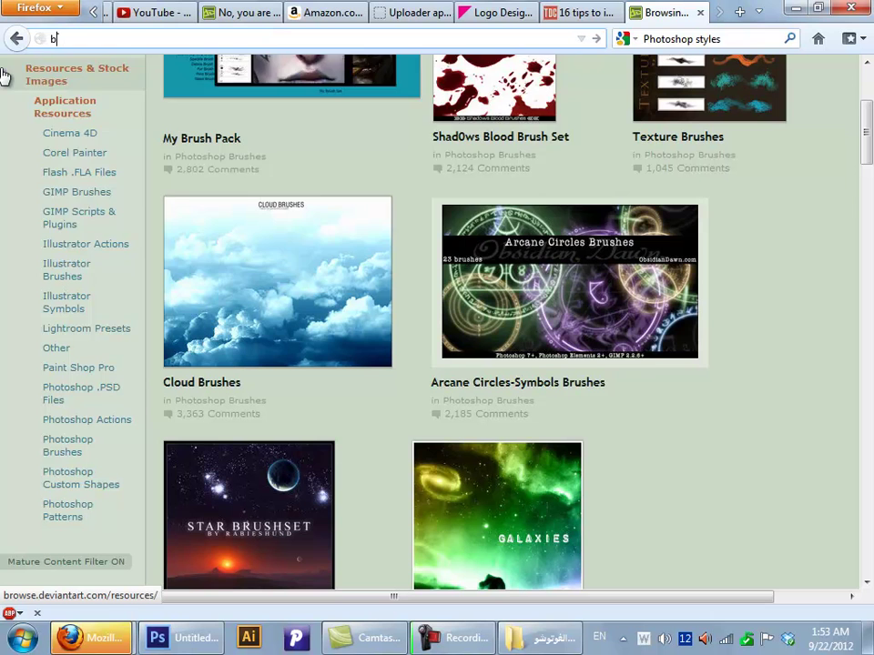
{"action": "type", "text": "ba"}
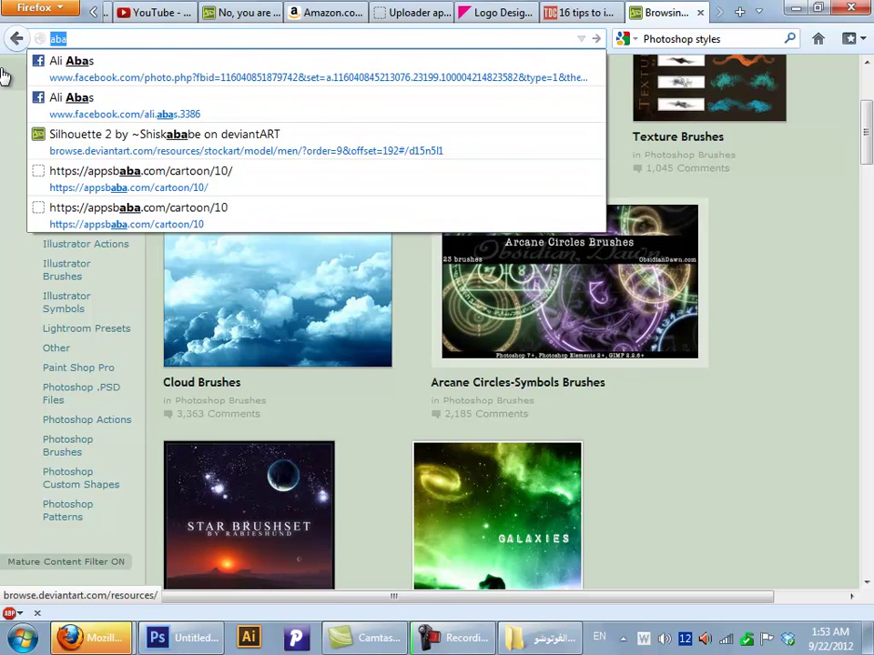
{"action": "key", "text": "BackSpace"}
{"action": "key", "text": "BackSpace"}
{"action": "key", "text": "BackSpace"}
{"action": "type", "text": "bakarenders.com/"}
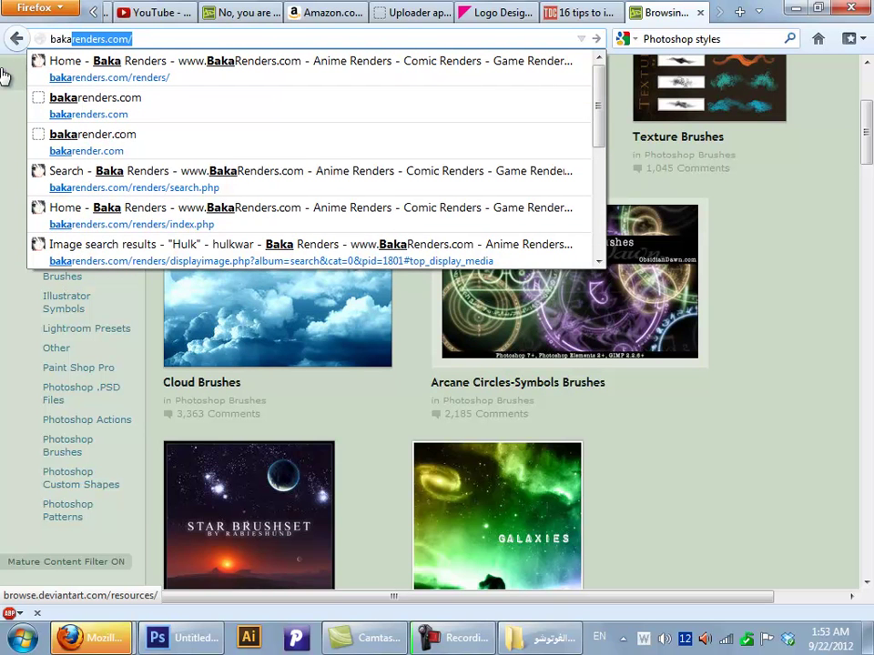
{"action": "key", "text": "Return"}
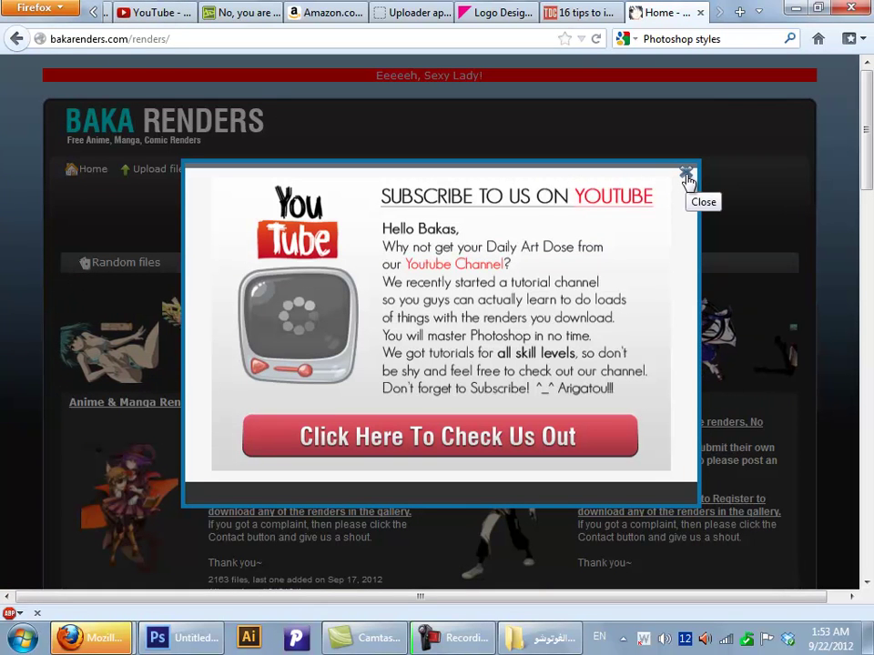
Step: Dismiss the YouTube popup and open the orange C4D Abstract Render from the C4D Renders album
{"action": "left_click", "coordinate": [687, 179]}
{"action": "middle_click", "coordinate": [11, 279]}
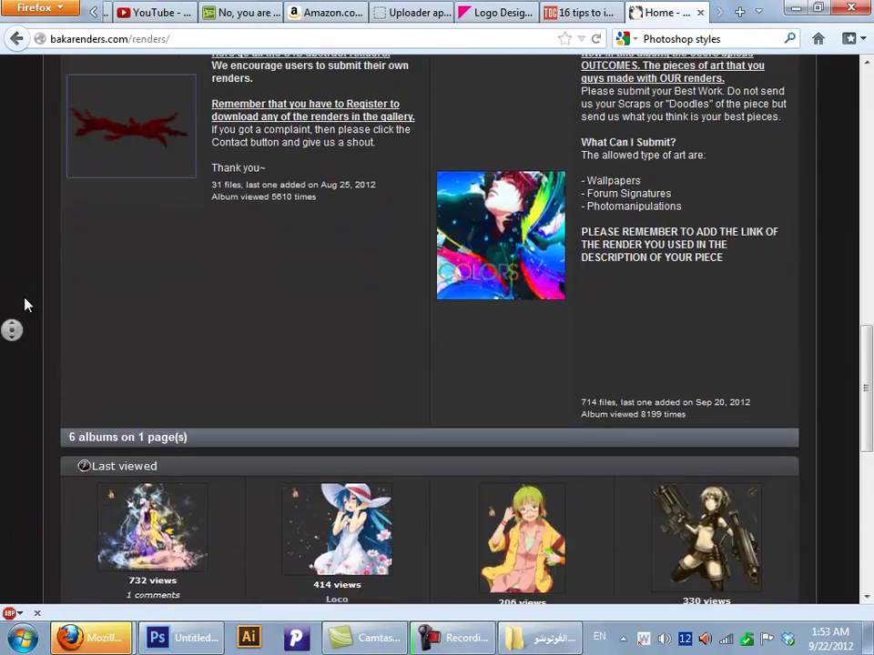
{"action": "left_click", "coordinate": [115, 257]}
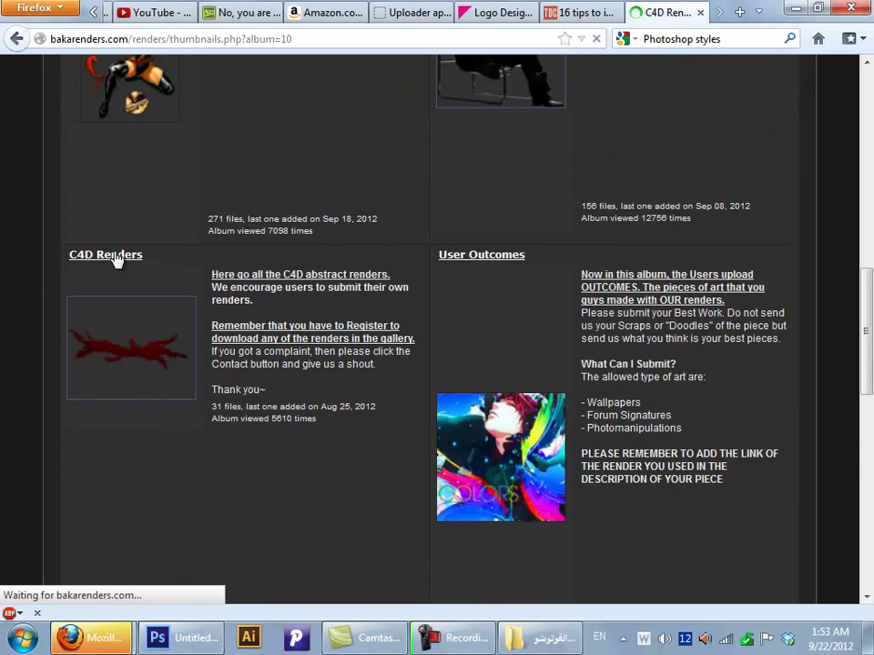
{"action": "middle_click", "coordinate": [10, 306]}
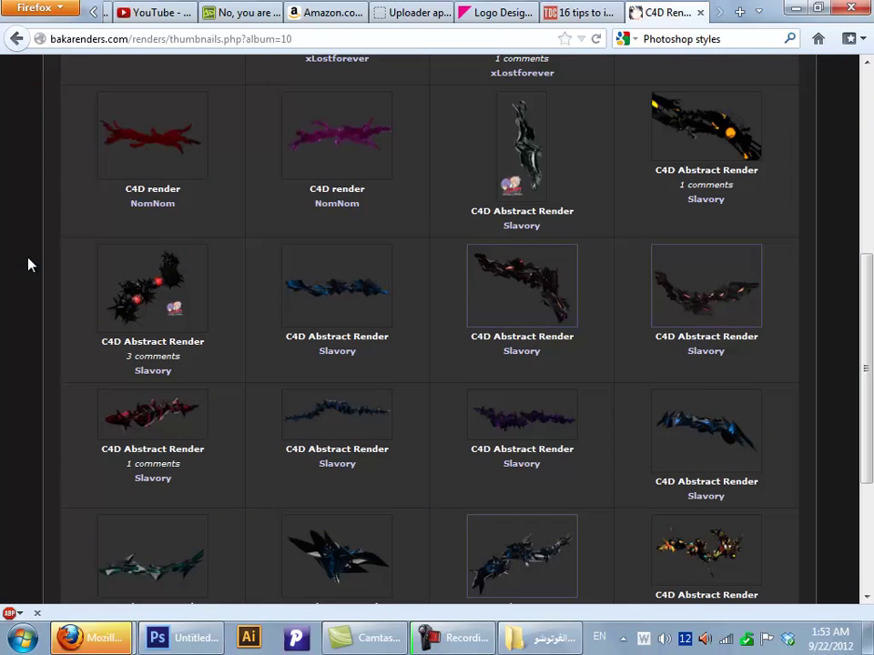
{"action": "left_click", "coordinate": [685, 137]}
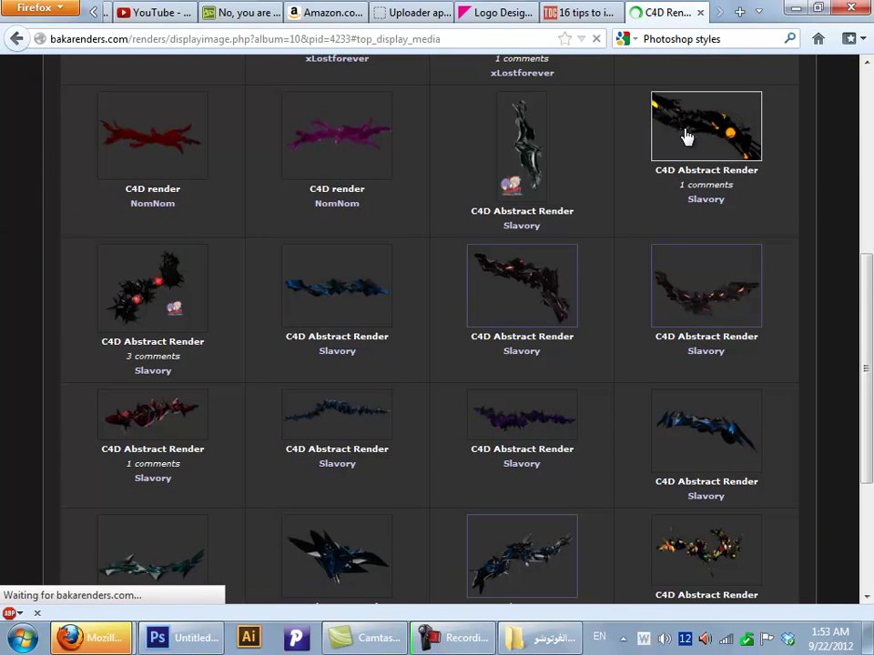
Step: Open the render at full size and drag it to the desktop as example_11.png
{"action": "left_click", "coordinate": [453, 175]}
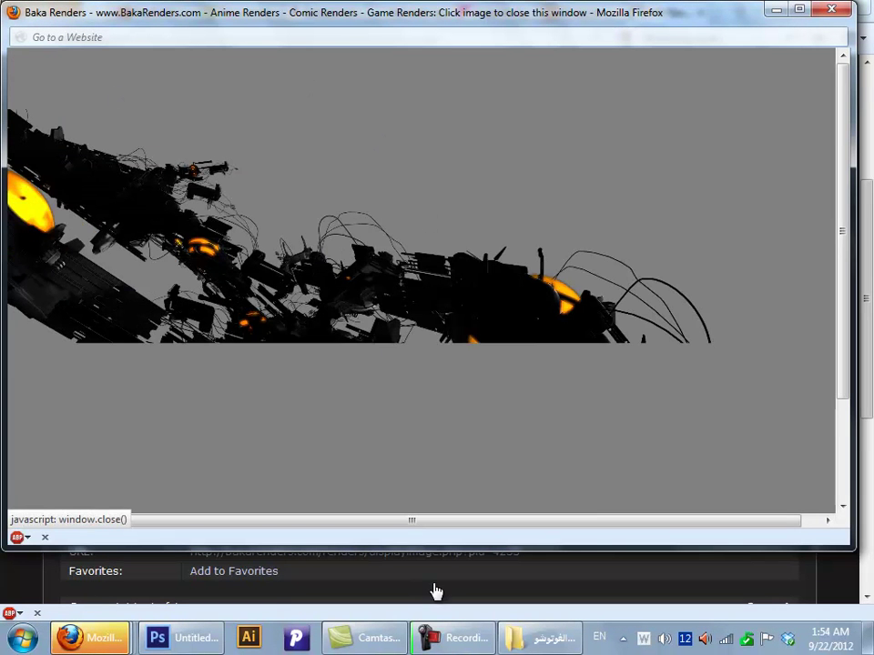
{"action": "scroll", "coordinate": [588, 382], "scroll_direction": "down", "scroll_amount": 3}
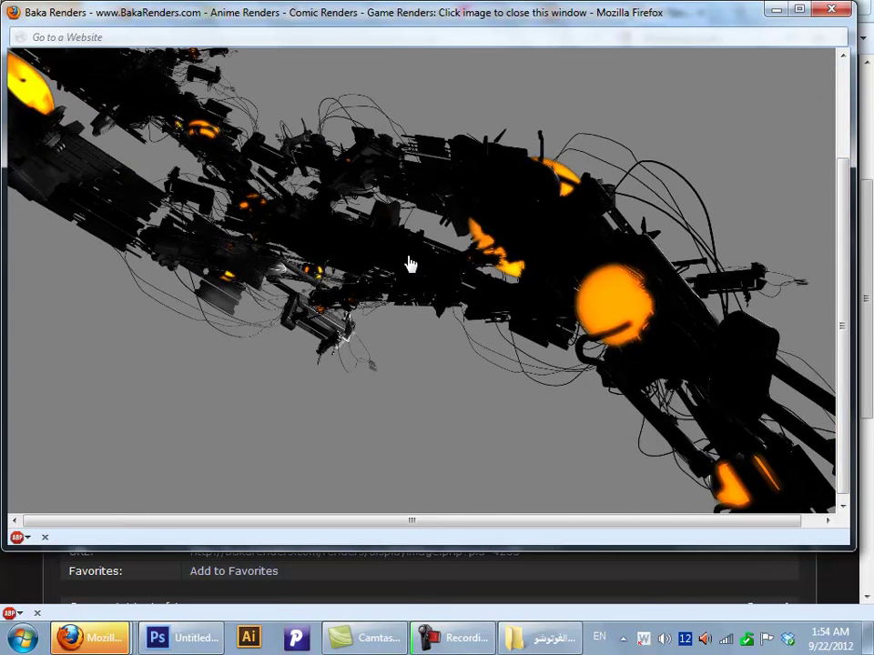
{"action": "left_click_drag", "start_coordinate": [410, 264], "coordinate": [449, 351]}
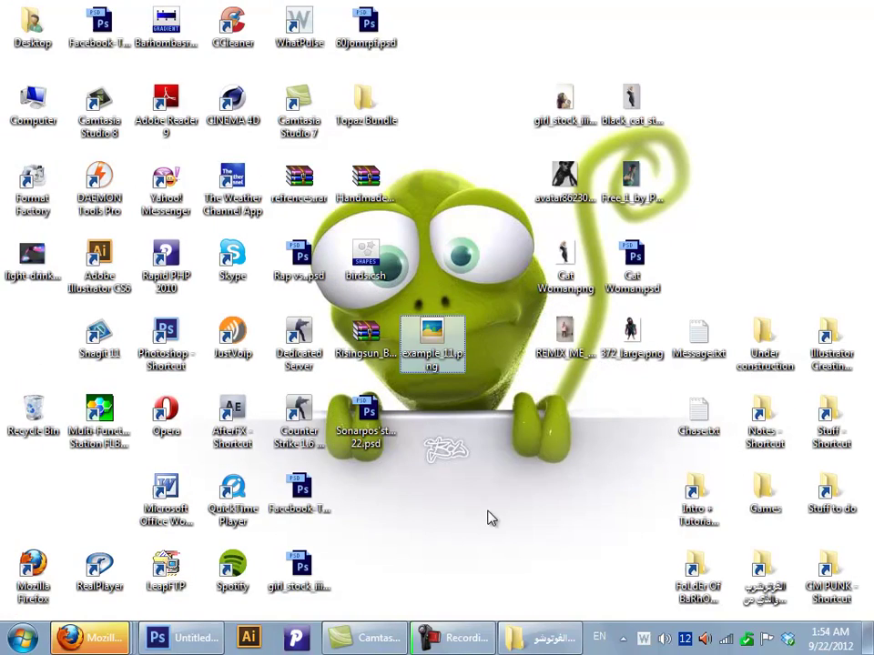
Step: Preview example_11.png at 100% in Picasa, move its icon lower, and close the Downloads and image windows
{"action": "double_click", "coordinate": [427, 333]}
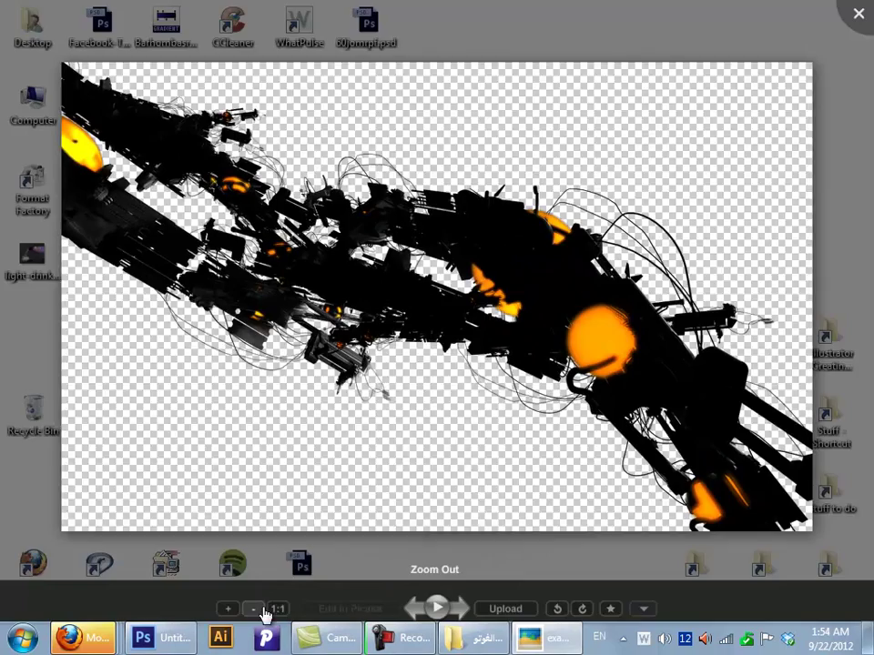
{"action": "left_click", "coordinate": [272, 608]}
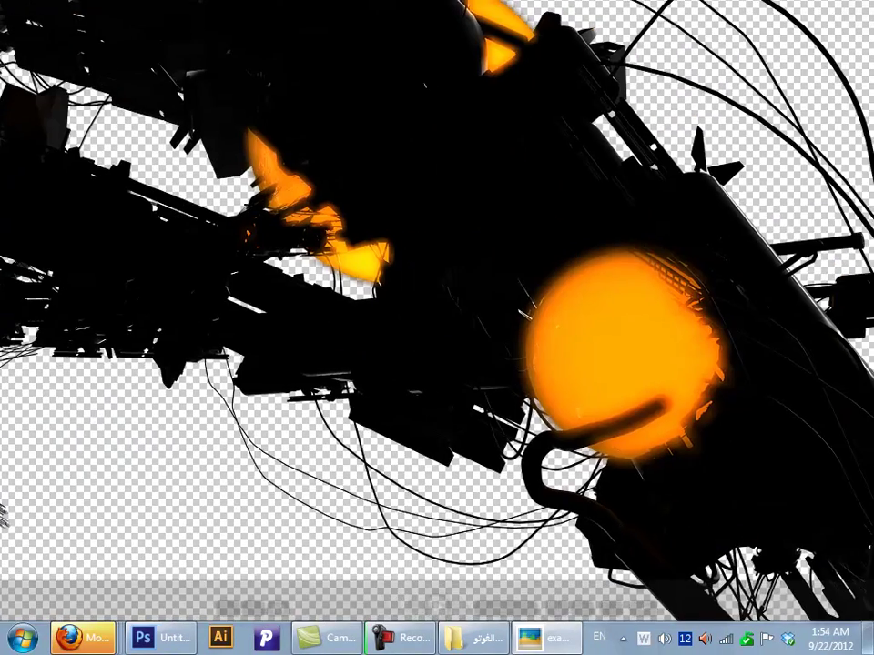
{"action": "key", "text": "Escape"}
{"action": "left_click_drag", "start_coordinate": [431, 338], "coordinate": [375, 496]}
{"action": "mouse_move", "coordinate": [87, 646]}
{"action": "mouse_move", "coordinate": [377, 467]}
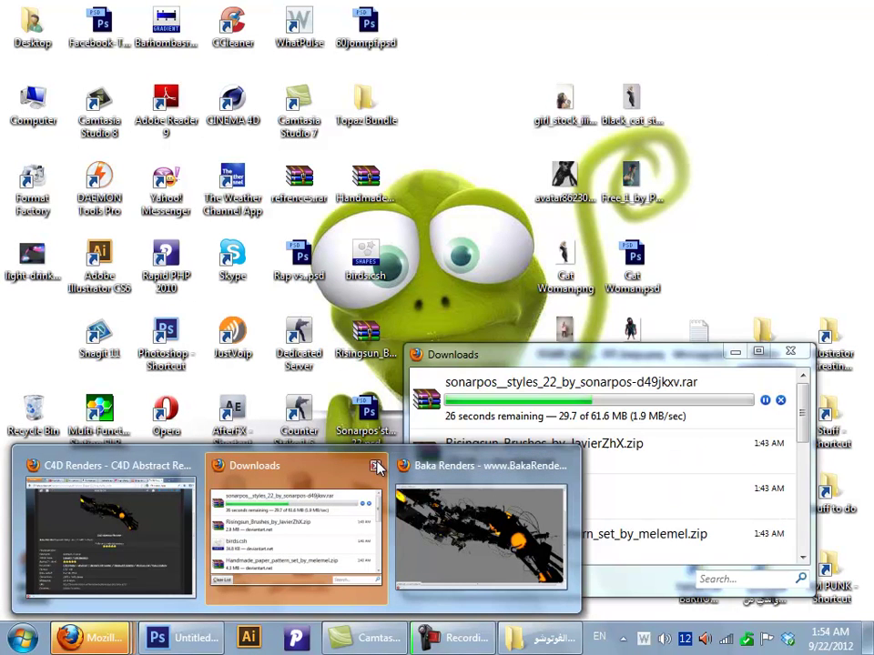
{"action": "left_click", "coordinate": [375, 466]}
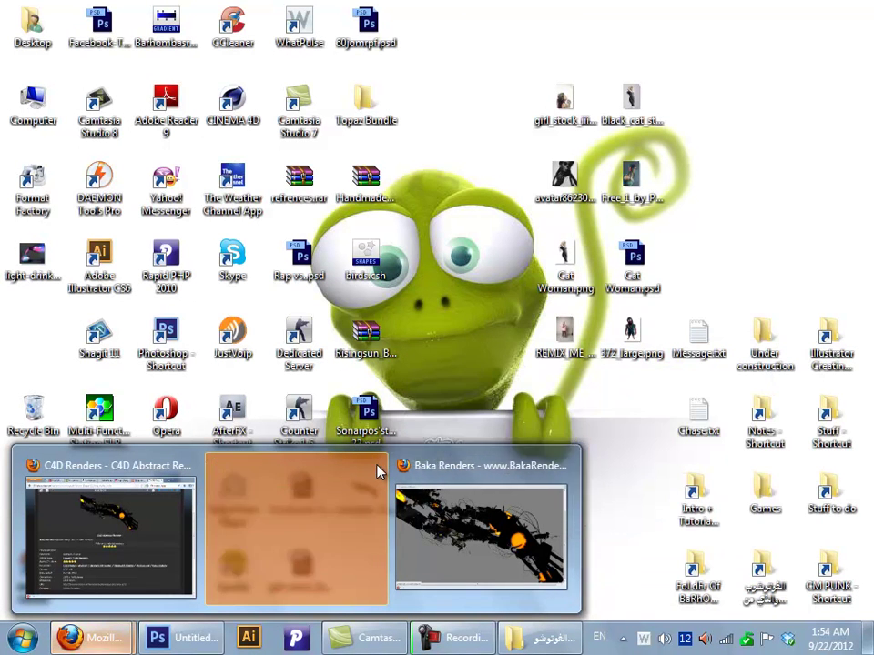
{"action": "left_click", "coordinate": [376, 465]}
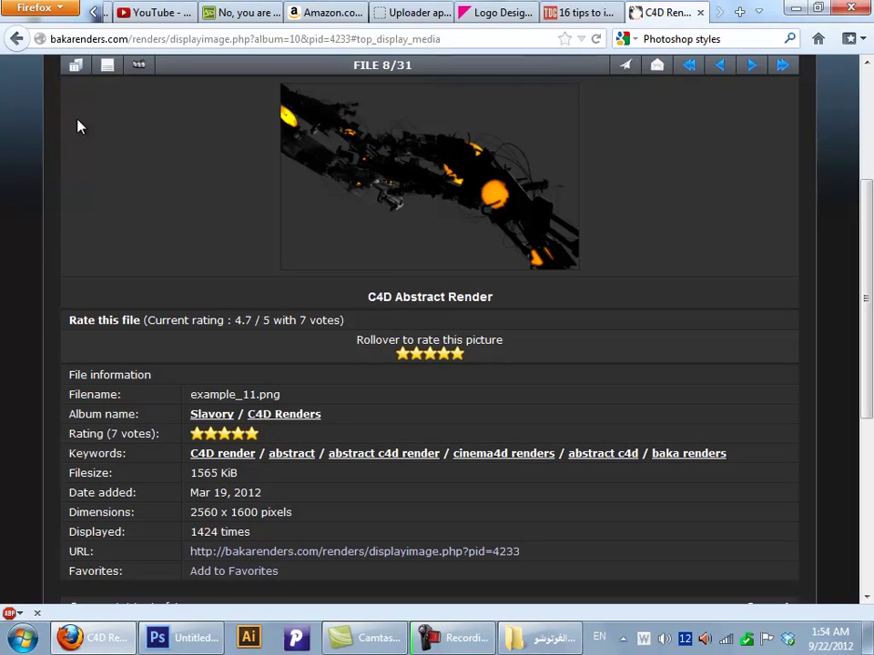
Step: Return to the Baka Renders home page, dismiss the subscribe popup, and open Game Renders' Crysis 2 render
{"action": "left_click", "coordinate": [16, 39]}
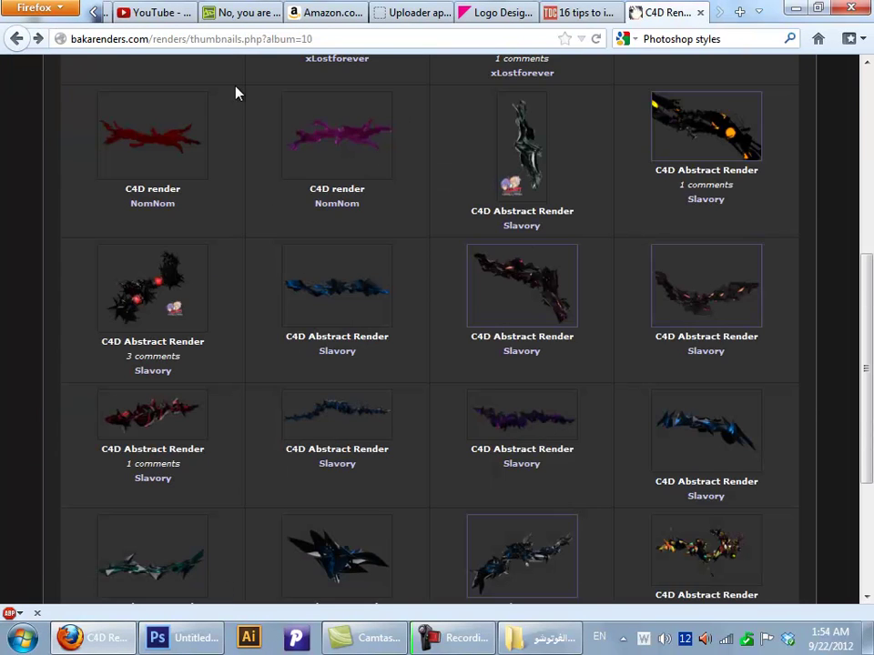
{"action": "scroll", "coordinate": [9, 293], "scroll_direction": "up", "scroll_amount": 5}
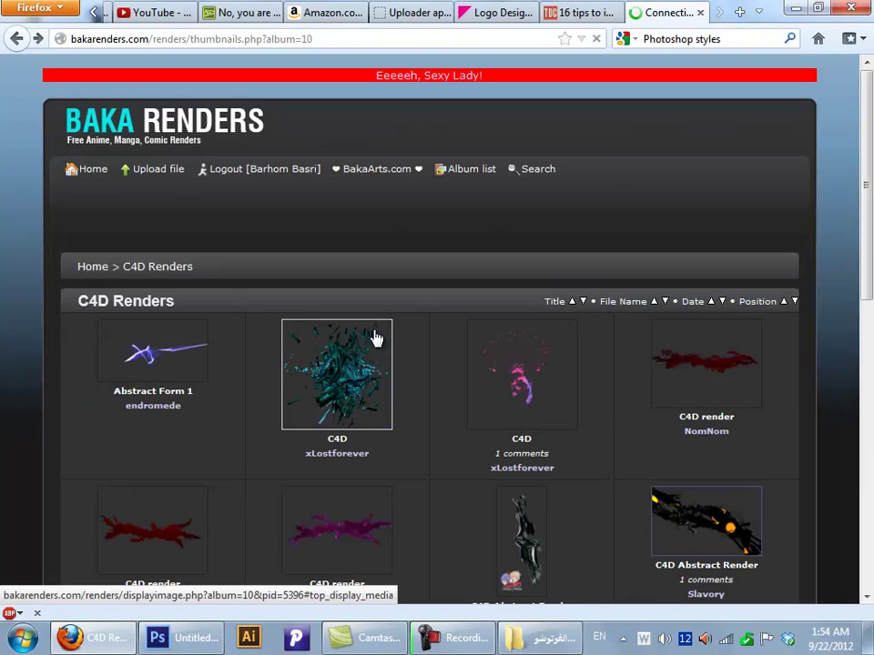
{"action": "key", "text": "alt+Left"}
{"action": "middle_click", "coordinate": [11, 225]}
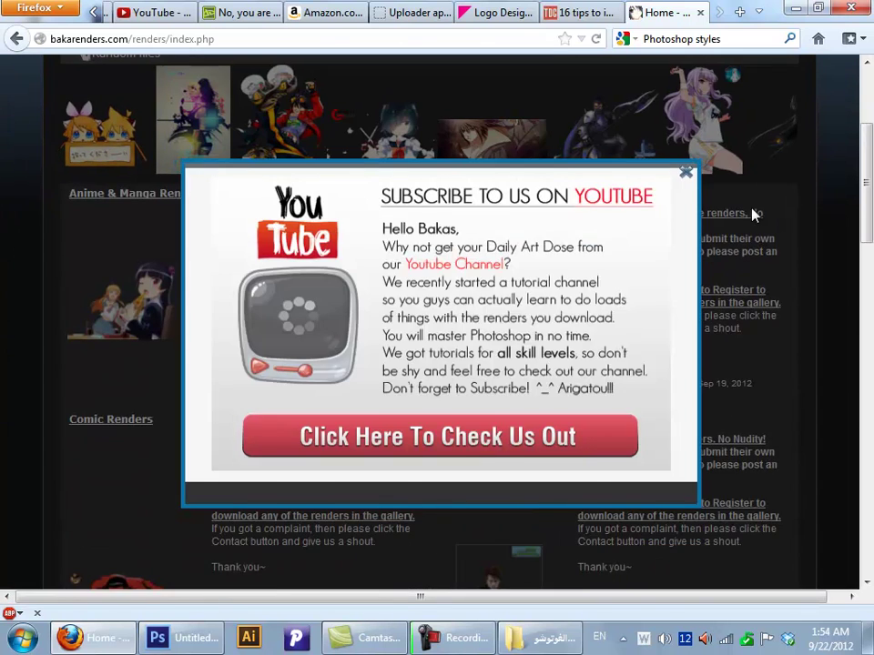
{"action": "left_click", "coordinate": [684, 174]}
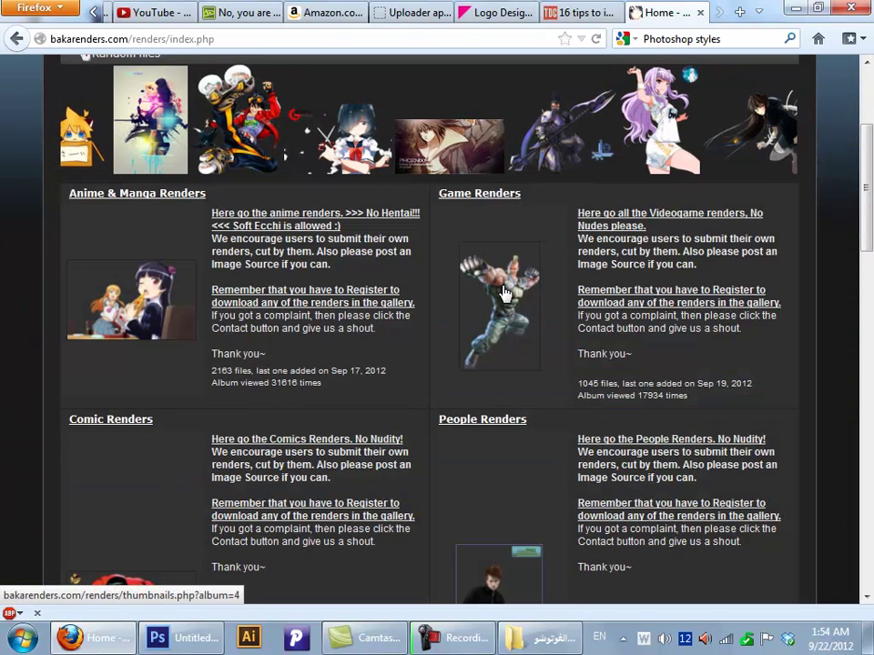
{"action": "left_click", "coordinate": [492, 196]}
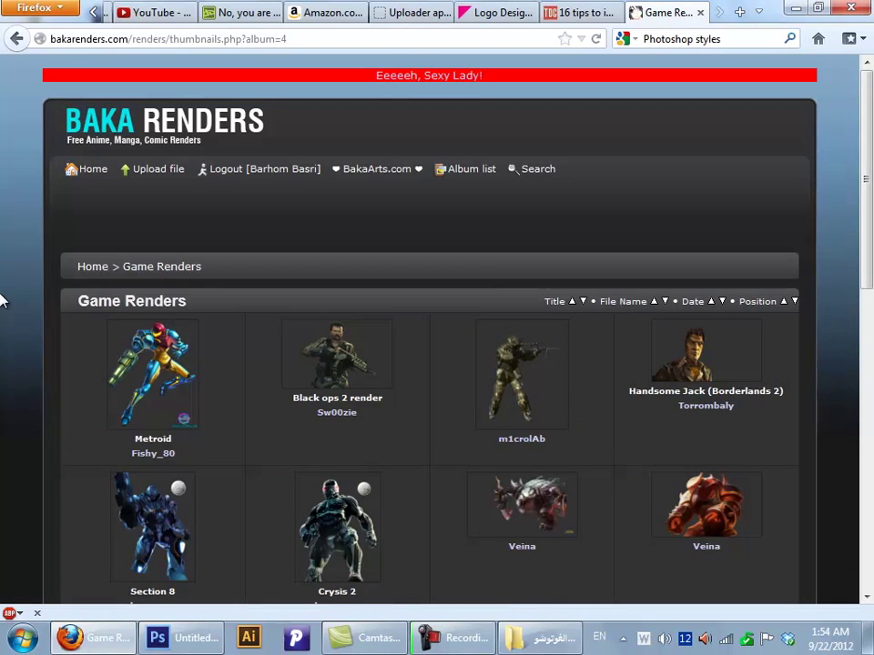
{"action": "middle_click", "coordinate": [10, 291]}
{"action": "left_click", "coordinate": [330, 193]}
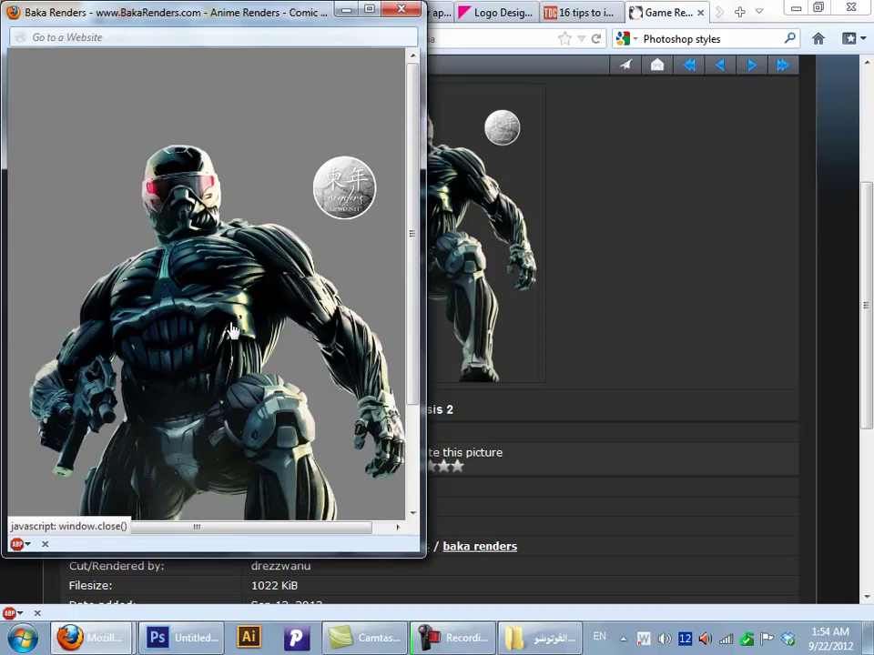
Step: Save the Crysis 2 render to the desktop as crysis2.png and inspect it enlarged in Picasa
{"action": "left_click_drag", "start_coordinate": [232, 332], "coordinate": [483, 503]}
{"action": "key", "text": "super+d"}
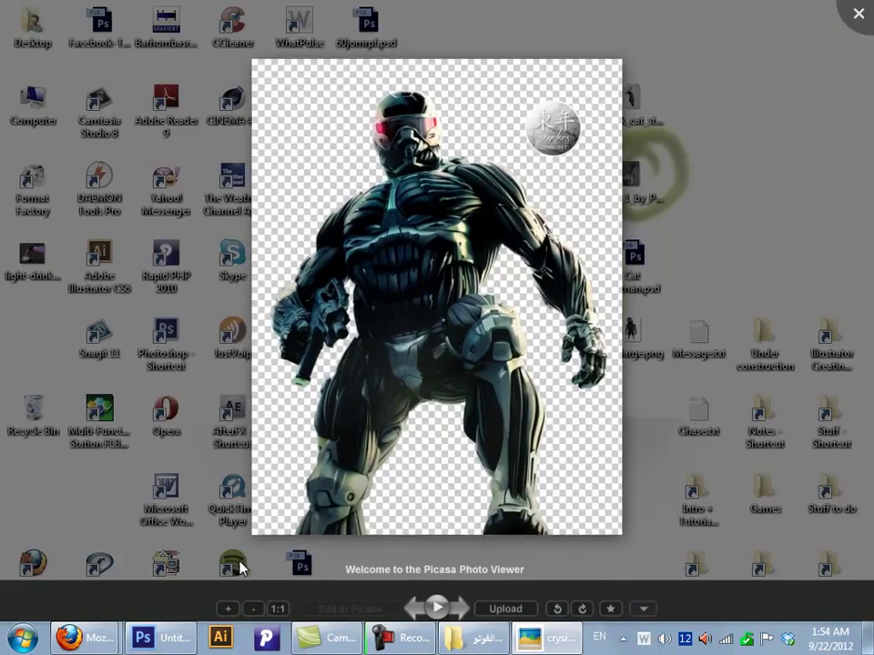
{"action": "scroll", "coordinate": [419, 319], "scroll_direction": "up", "scroll_amount": 3}
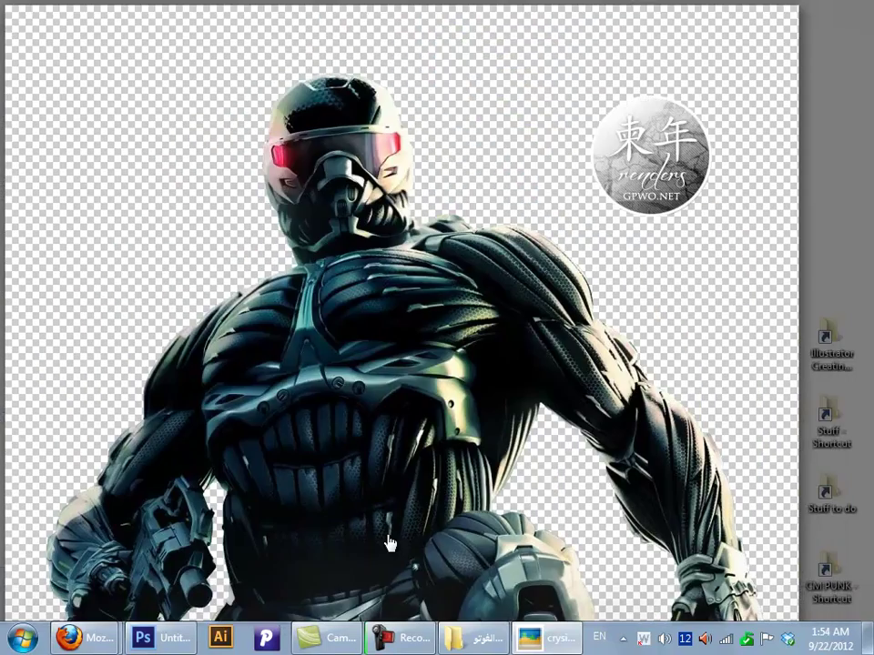
{"action": "left_click_drag", "start_coordinate": [387, 543], "coordinate": [348, 476]}
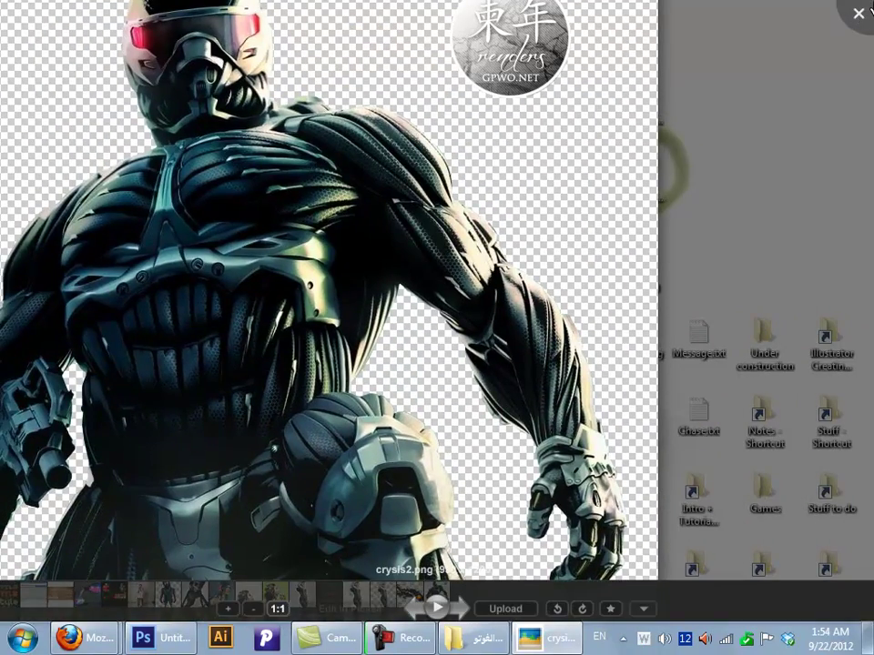
{"action": "left_click", "coordinate": [858, 13]}
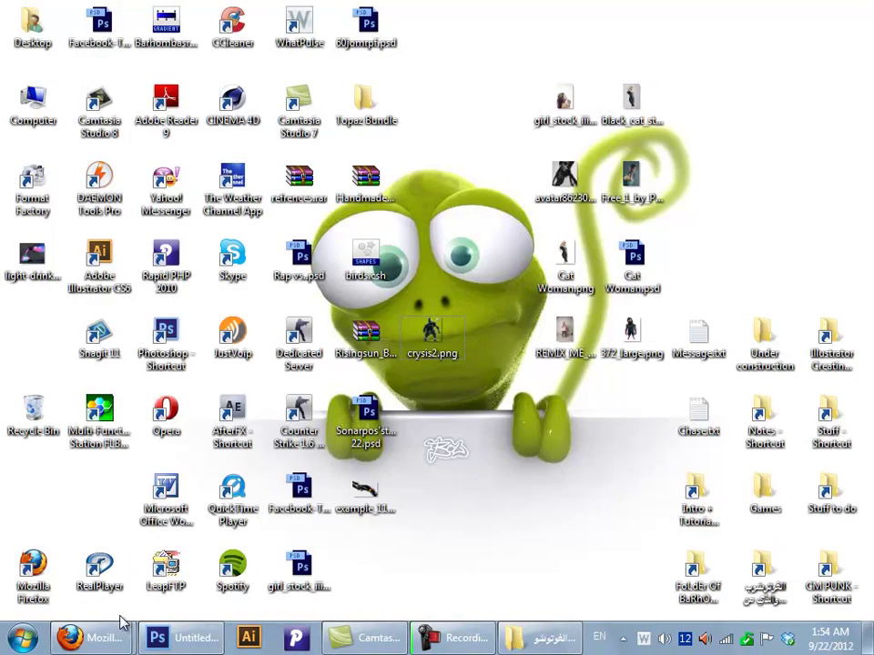
Step: Move the crysis2.png icon into the bottom row of desktop icons and return to the Crysis 2 page
{"action": "mouse_move", "coordinate": [109, 633]}
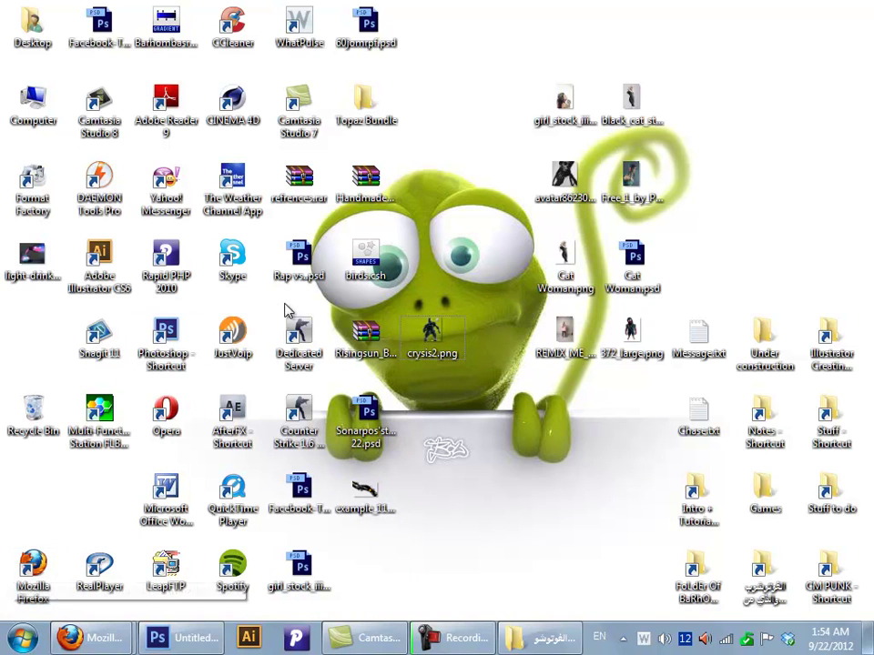
{"action": "left_click_drag", "start_coordinate": [440, 364], "coordinate": [368, 571]}
{"action": "left_click", "coordinate": [481, 516]}
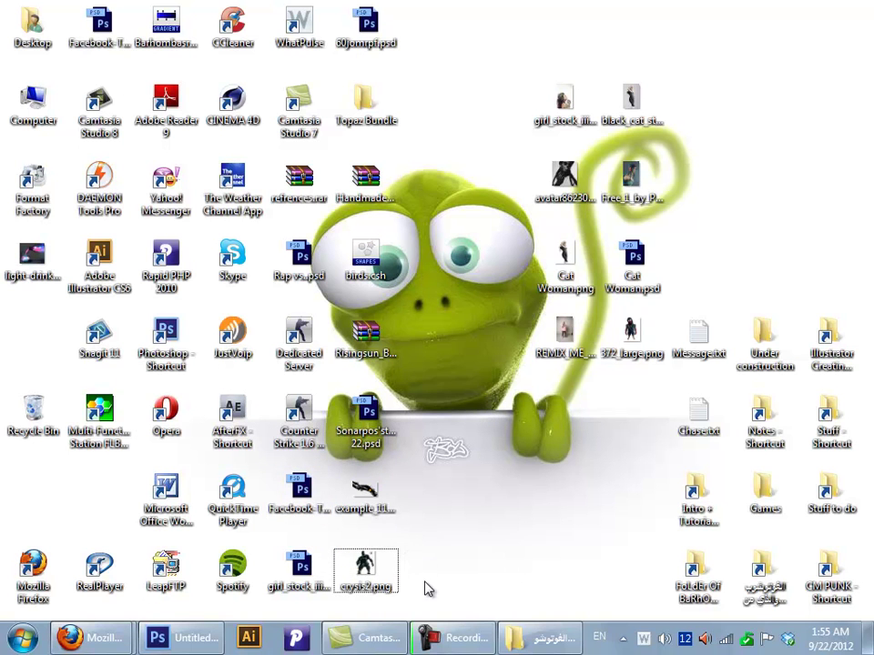
{"action": "left_click", "coordinate": [156, 591]}
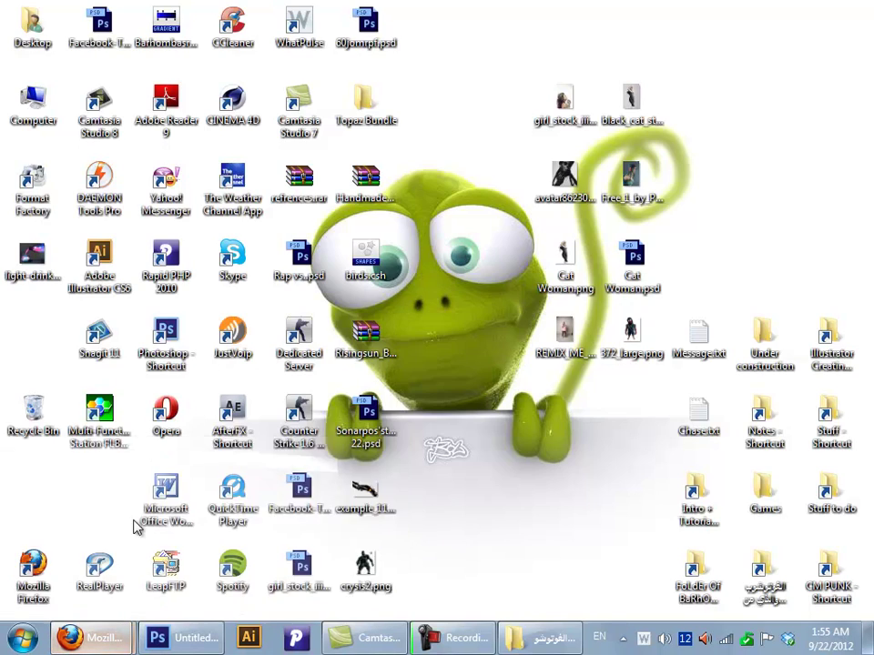
Step: Go to the Baka Renders home page and run a web search for 'Brushes'
{"action": "scroll", "coordinate": [10, 302], "scroll_direction": "up", "scroll_amount": 5}
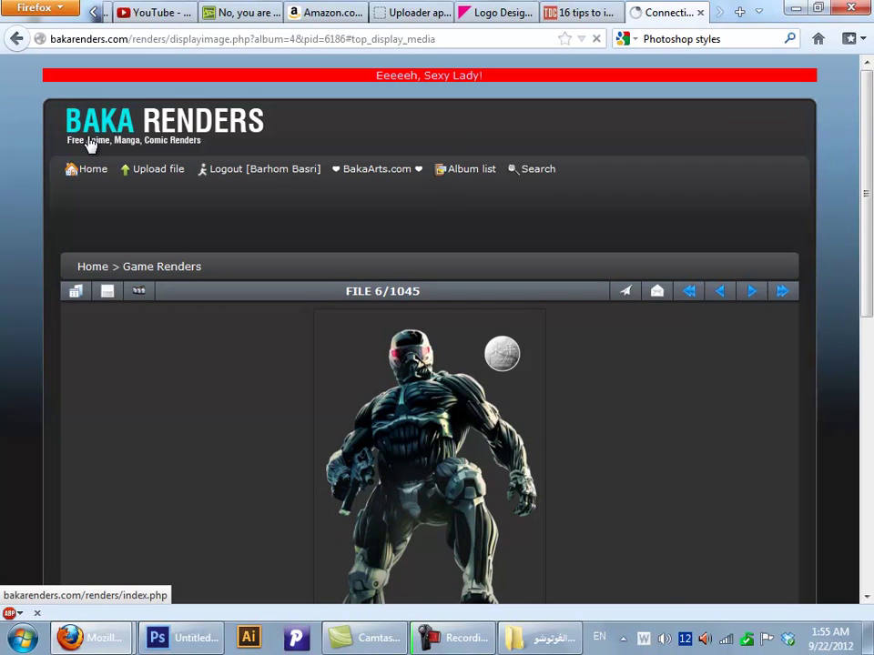
{"action": "left_click", "coordinate": [91, 146]}
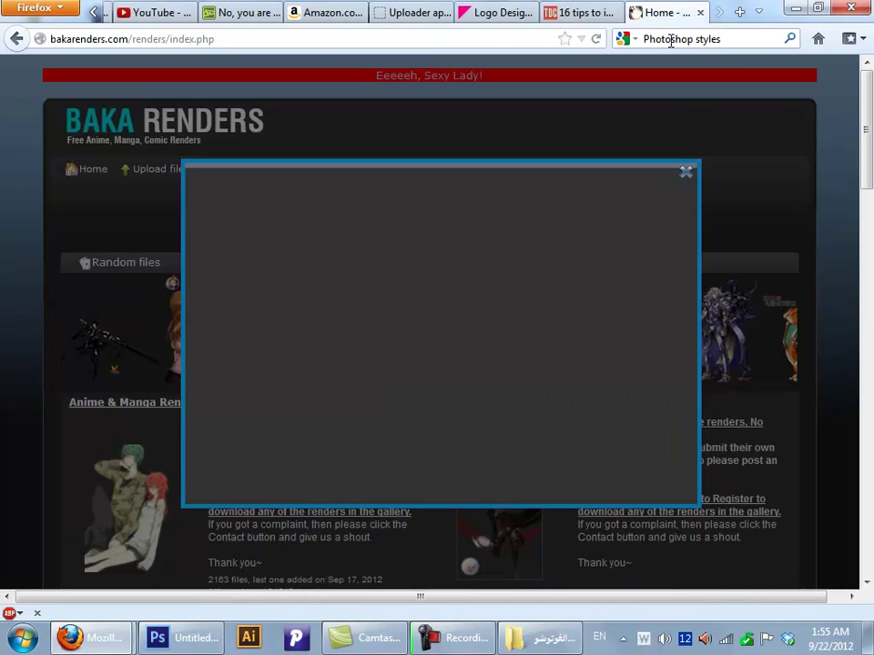
{"action": "left_click", "coordinate": [722, 38]}
{"action": "type", "text": "Bru"}
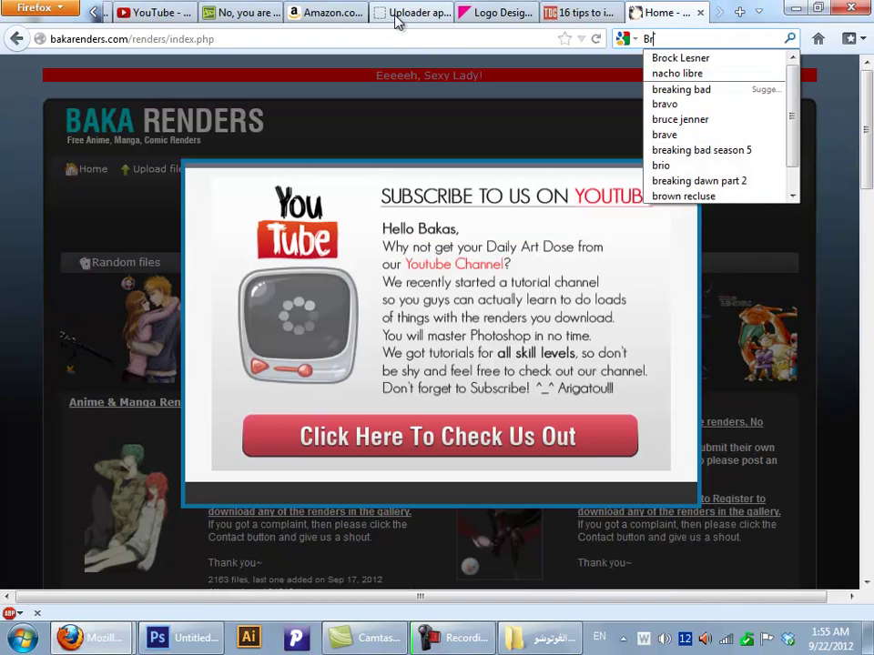
{"action": "type", "text": "shes"}
{"action": "key", "text": "Return"}
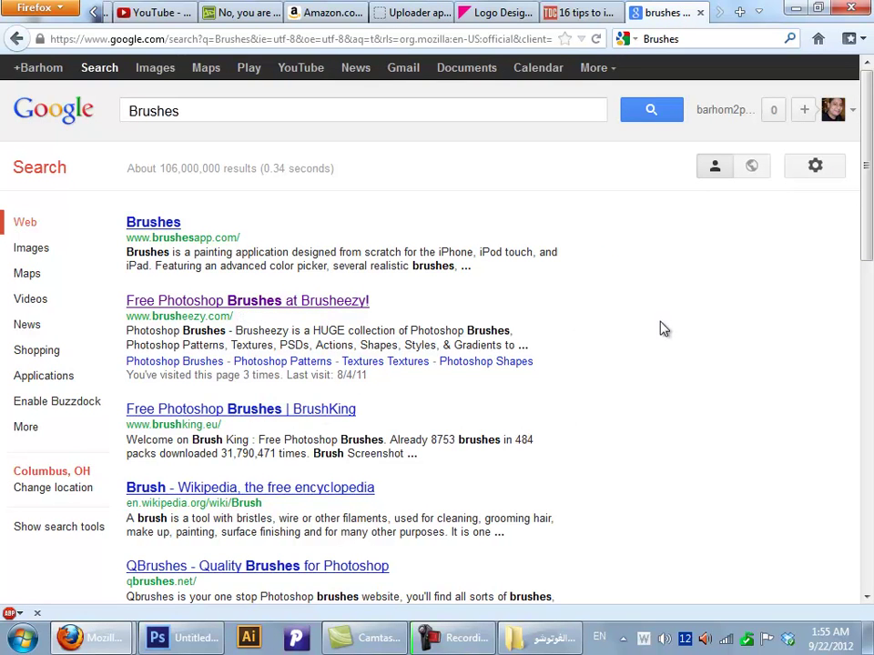
Step: Replace the query with 'Adobe photoshop sites' and search again
{"action": "middle_click", "coordinate": [678, 390]}
{"action": "middle_click", "coordinate": [678, 390]}
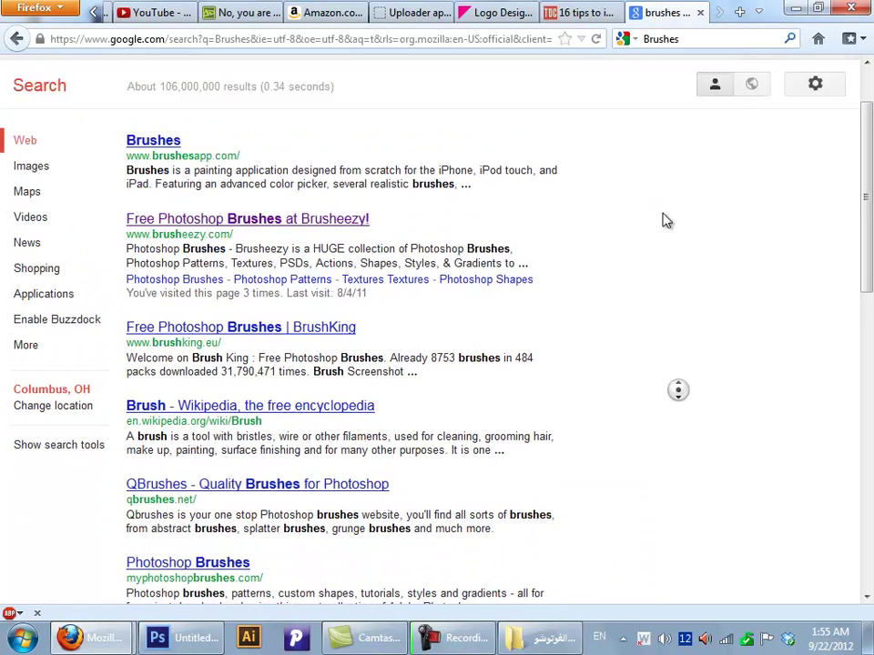
{"action": "scroll", "coordinate": [665, 220], "scroll_direction": "up", "scroll_amount": 2}
{"action": "left_click", "coordinate": [419, 114]}
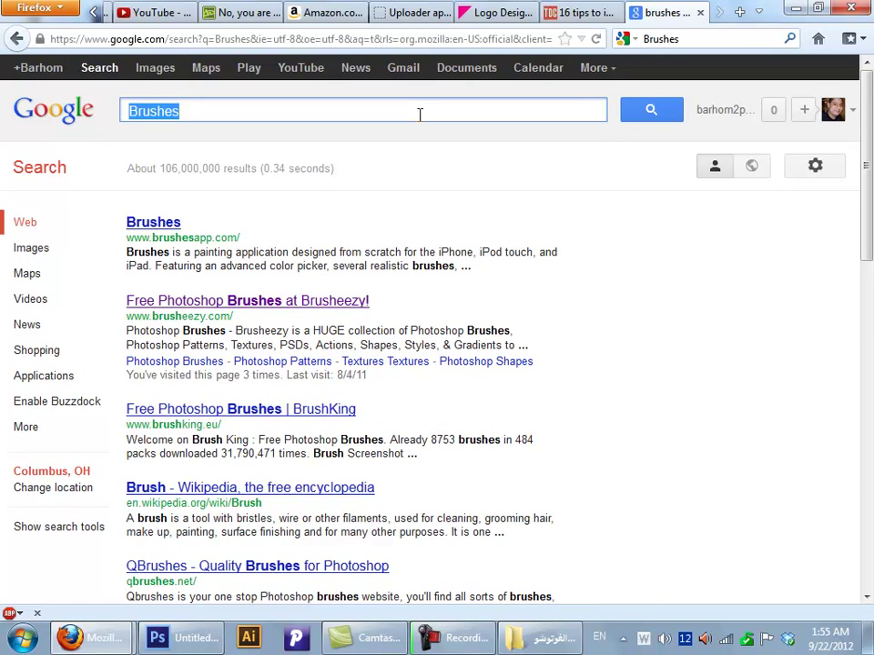
{"action": "type", "text": "Adobe ph"}
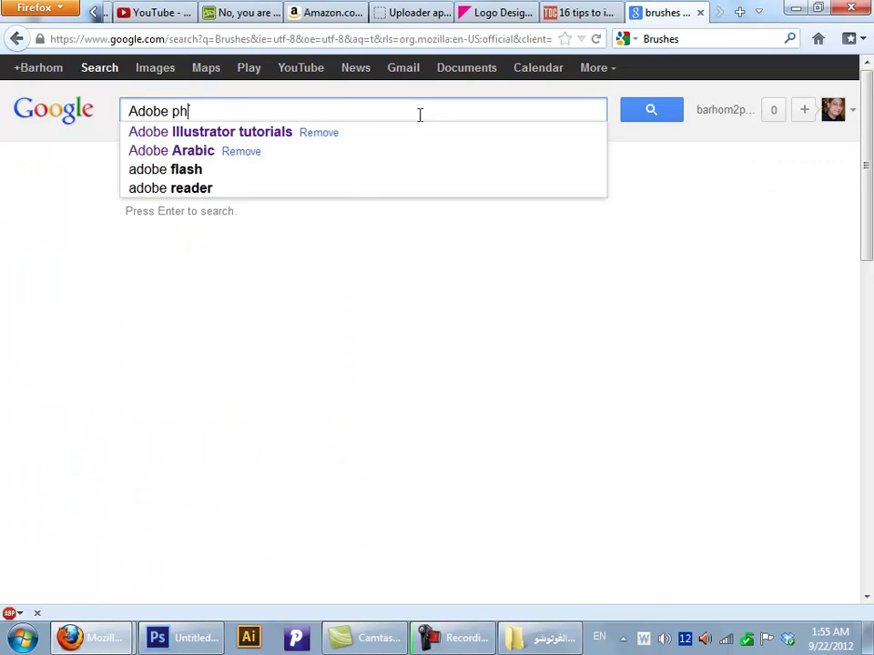
{"action": "type", "text": "otoshop sites"}
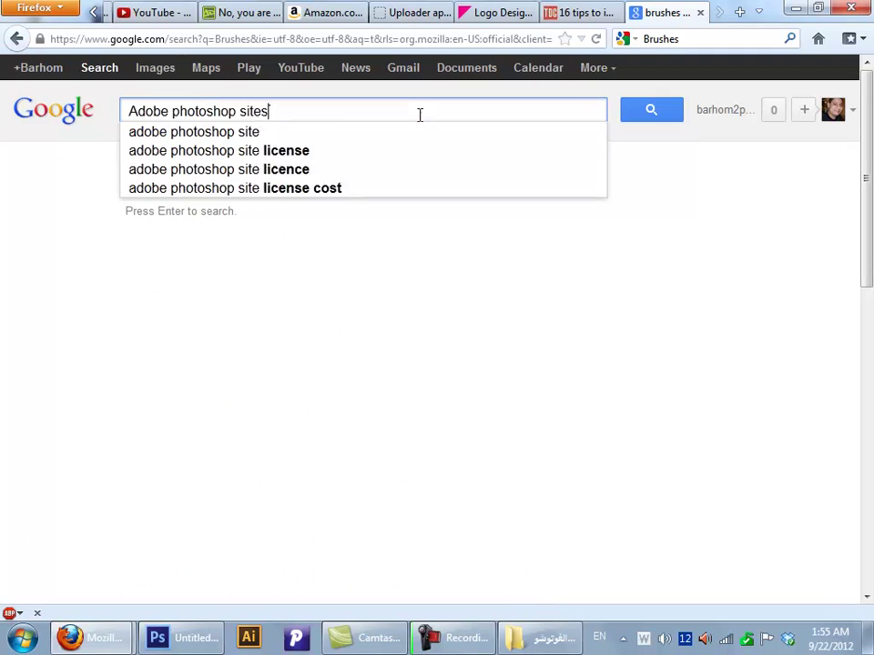
{"action": "key", "text": "Return"}
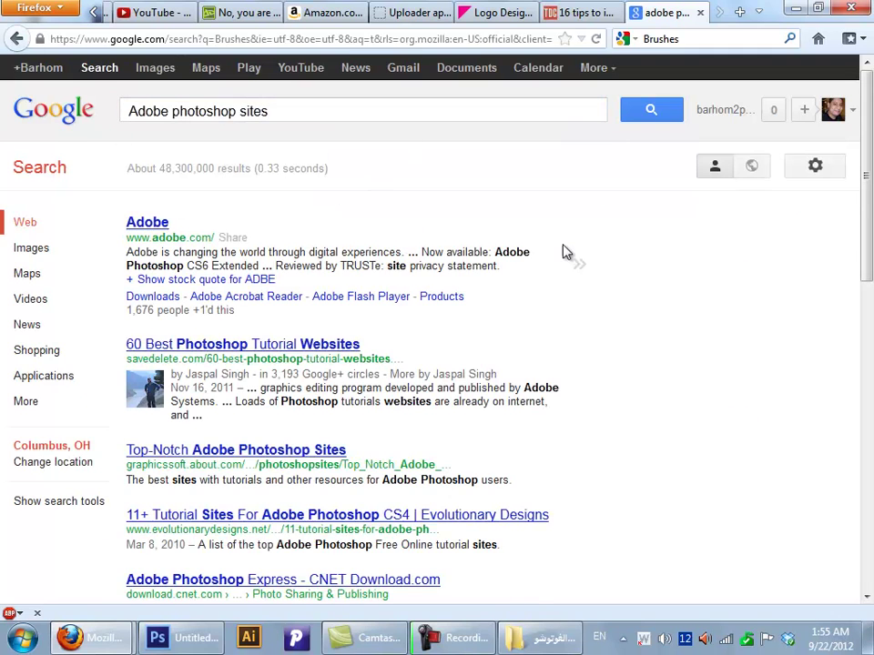
Step: Refine the search to 'Adobe photoshop brushes sites'
{"action": "scroll", "coordinate": [322, 288], "scroll_direction": "down", "scroll_amount": 1}
{"action": "scroll", "coordinate": [546, 299], "scroll_direction": "down", "scroll_amount": 2}
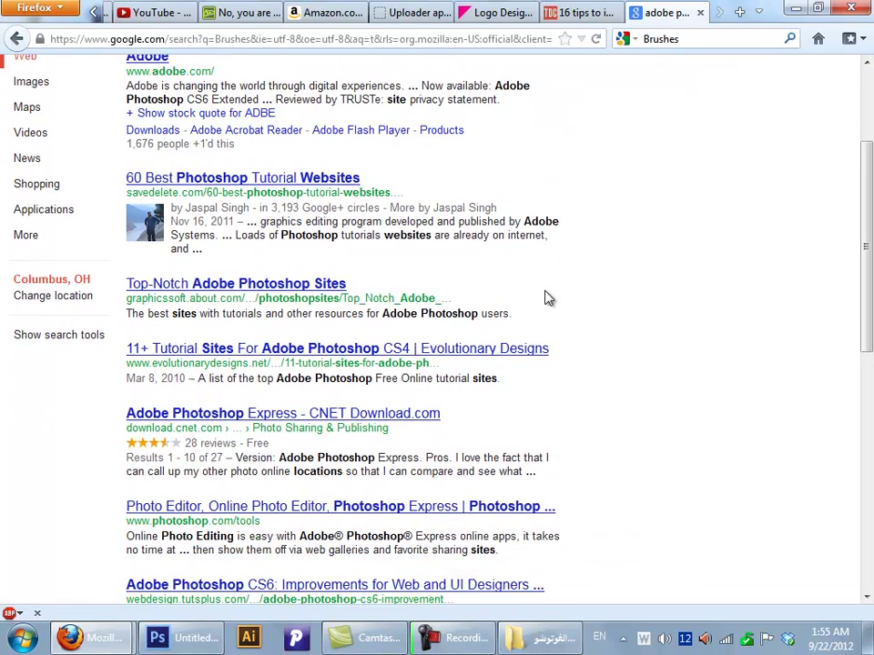
{"action": "middle_click", "coordinate": [673, 407]}
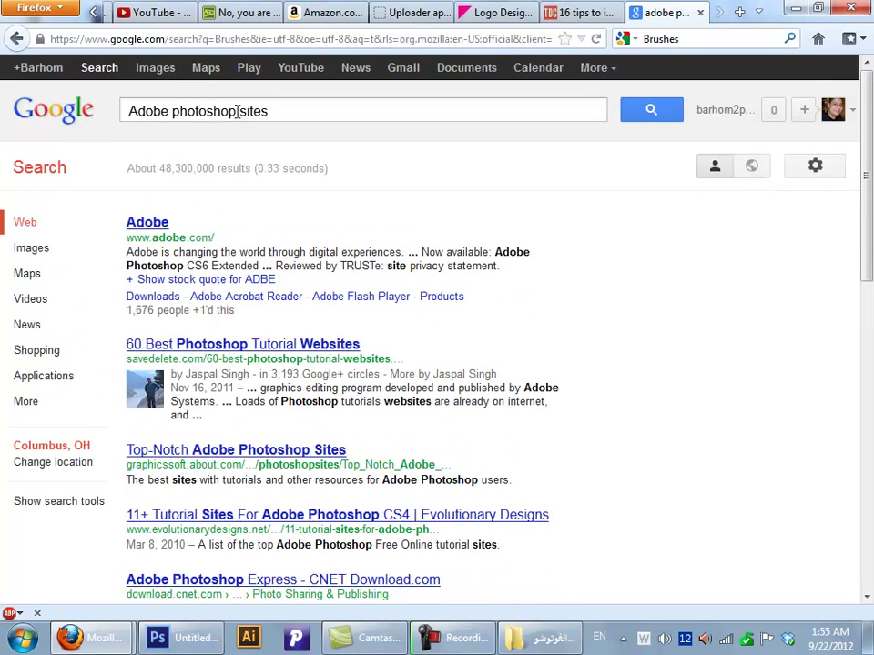
{"action": "left_click", "coordinate": [237, 111]}
{"action": "type", "text": "brus "}
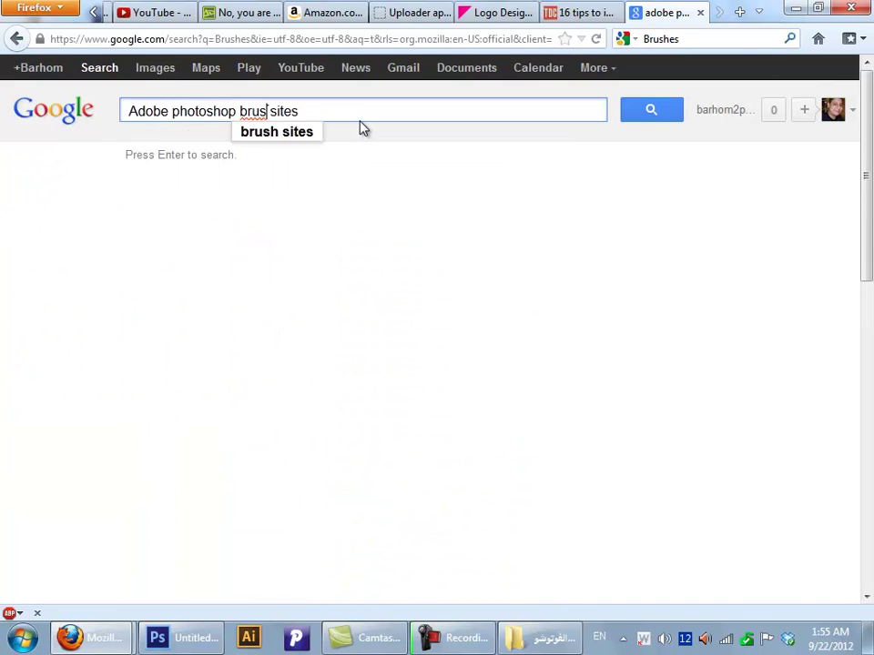
{"action": "type", "text": "hes"}
{"action": "key", "text": "Return"}
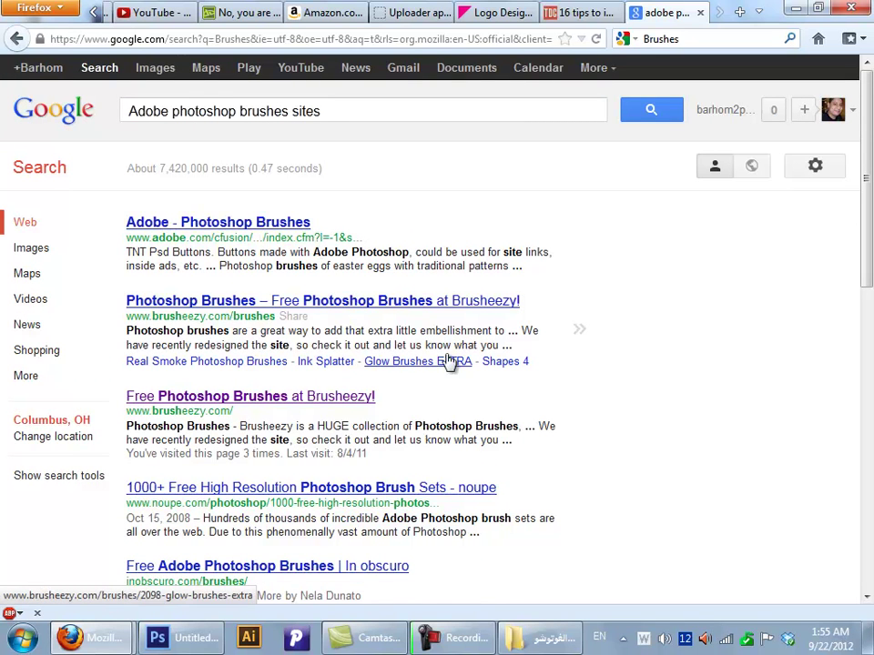
Step: Open the noupe result and the hawksmont Cracks Part III brush article
{"action": "scroll", "coordinate": [434, 336], "scroll_direction": "down", "scroll_amount": 3}
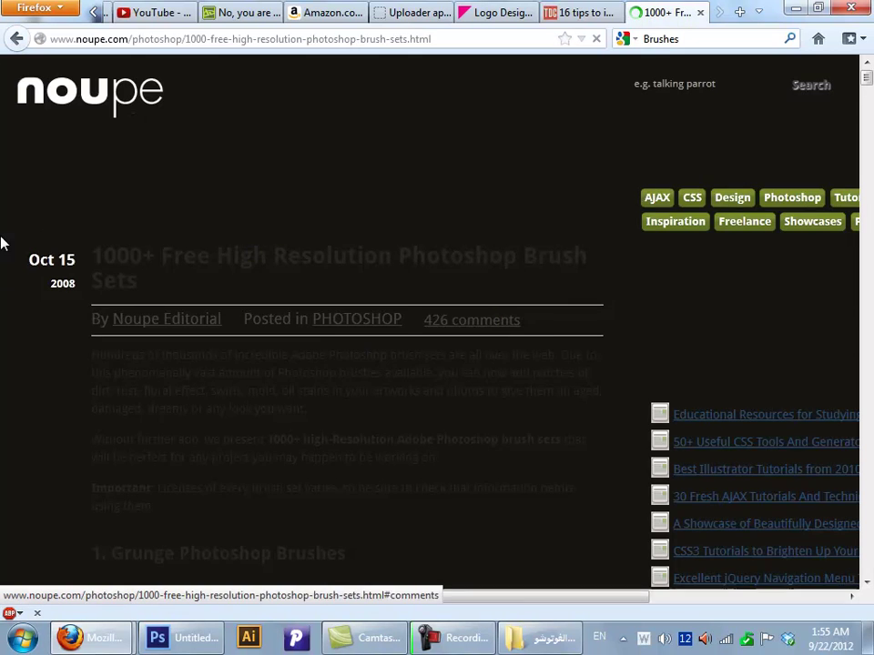
{"action": "middle_click", "coordinate": [23, 367]}
{"action": "scroll", "coordinate": [36, 458], "scroll_direction": "down", "scroll_amount": 5}
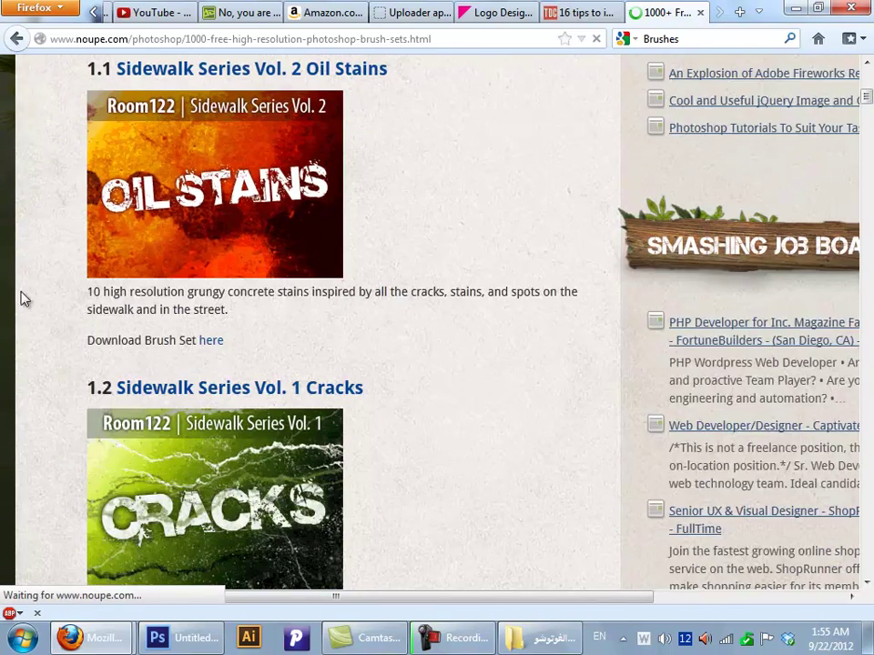
{"action": "middle_click", "coordinate": [11, 258]}
{"action": "scroll", "coordinate": [176, 242], "scroll_direction": "down", "scroll_amount": 3}
{"action": "left_click", "coordinate": [194, 459]}
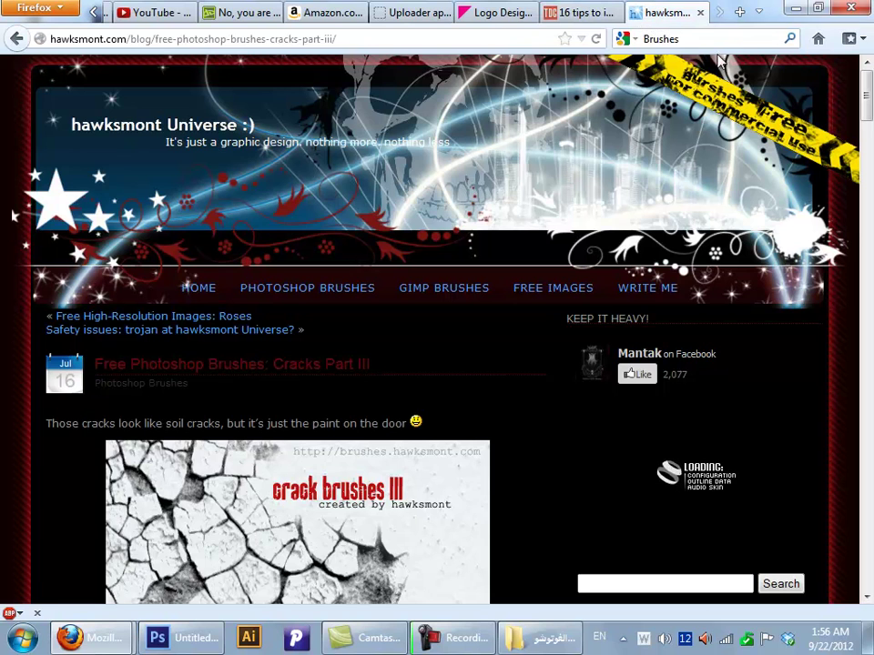
Step: Start entering 'King brushes' in the web search field
{"action": "key", "text": "ctrl+k"}
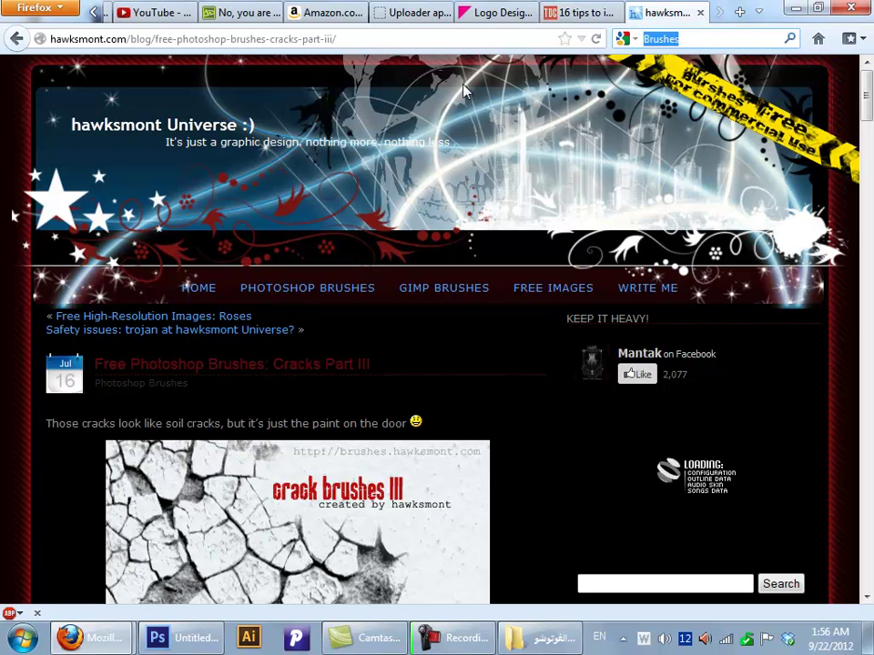
{"action": "type", "text": "King b"}
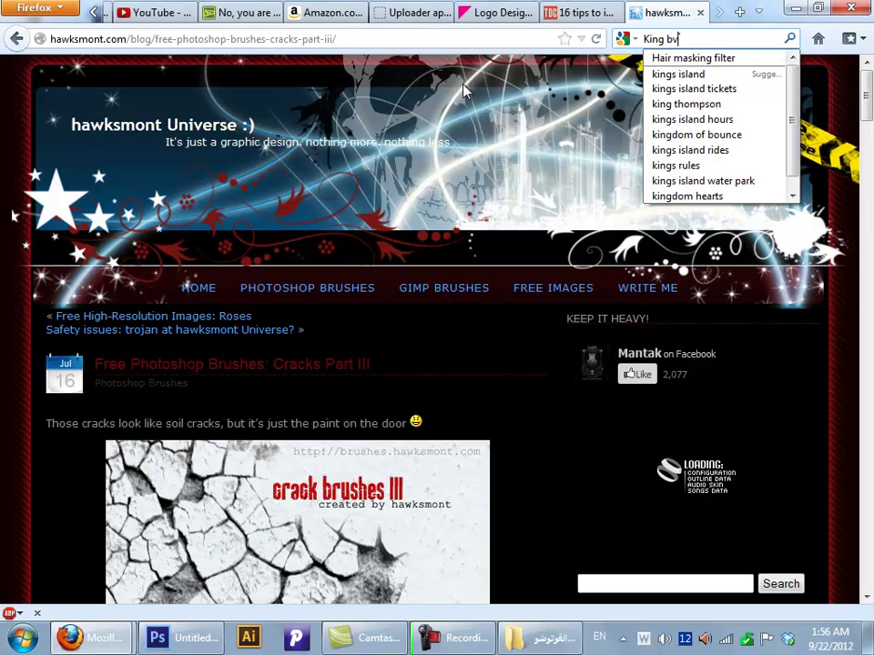
{"action": "type", "text": "rus"}
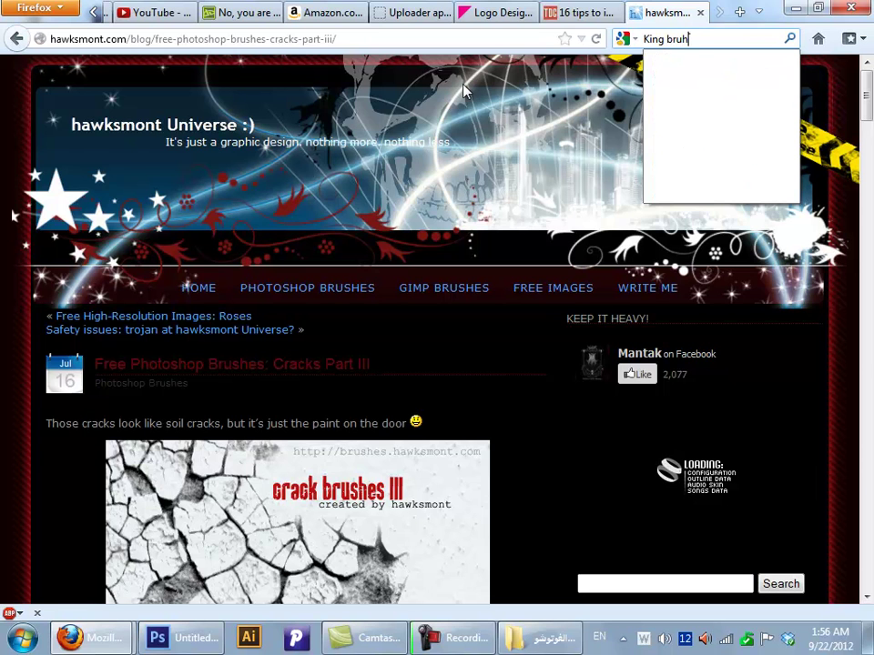
{"action": "key", "text": "BackSpace"}
Step: Search 'King brushes', open the BrushKing free brushes site, and autoscroll through its brush packs
{"action": "type", "text": "shes"}
{"action": "key", "text": "Return"}
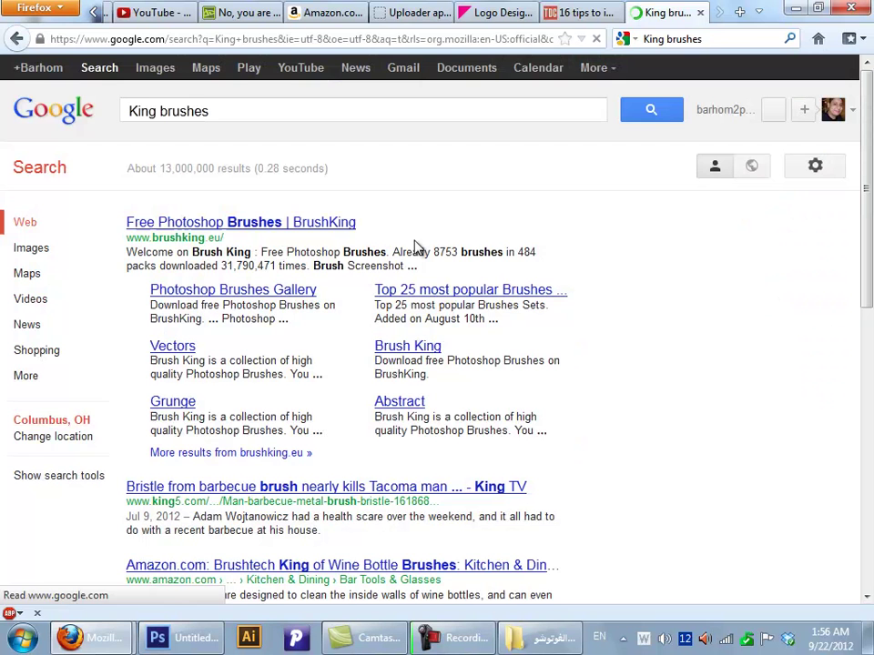
{"action": "left_click", "coordinate": [261, 225]}
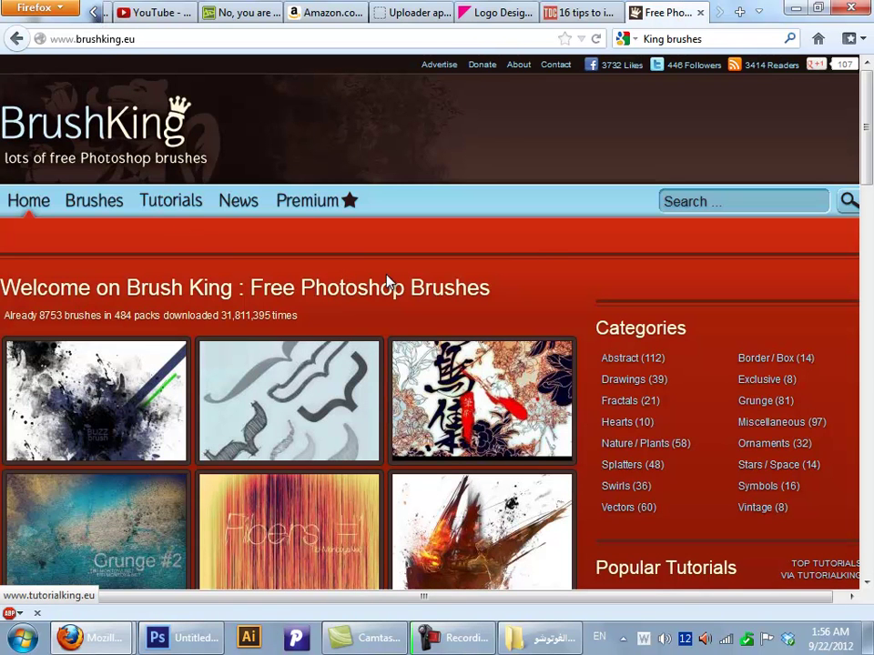
{"action": "middle_click", "coordinate": [531, 248]}
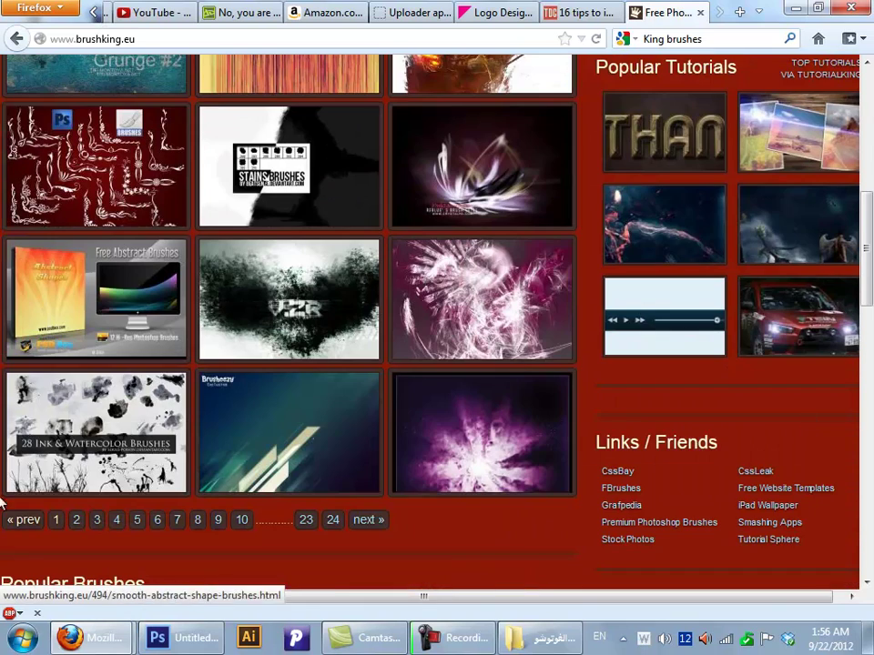
{"action": "middle_click", "coordinate": [11, 462]}
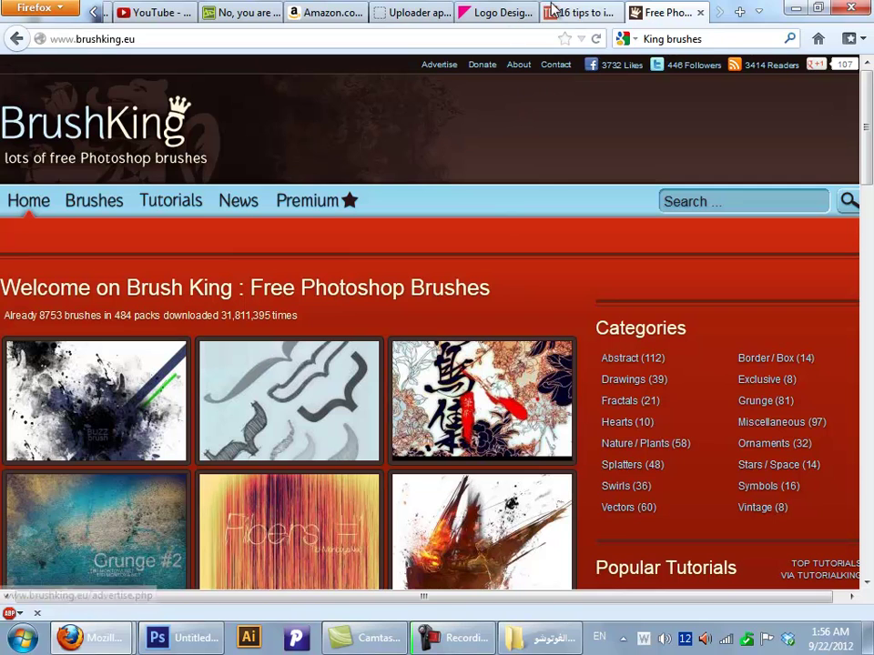
Step: Show the desktop, open the Topaz Bundle folder to view setup_32bit.exe, then minimize it
{"action": "left_click", "coordinate": [540, 648]}
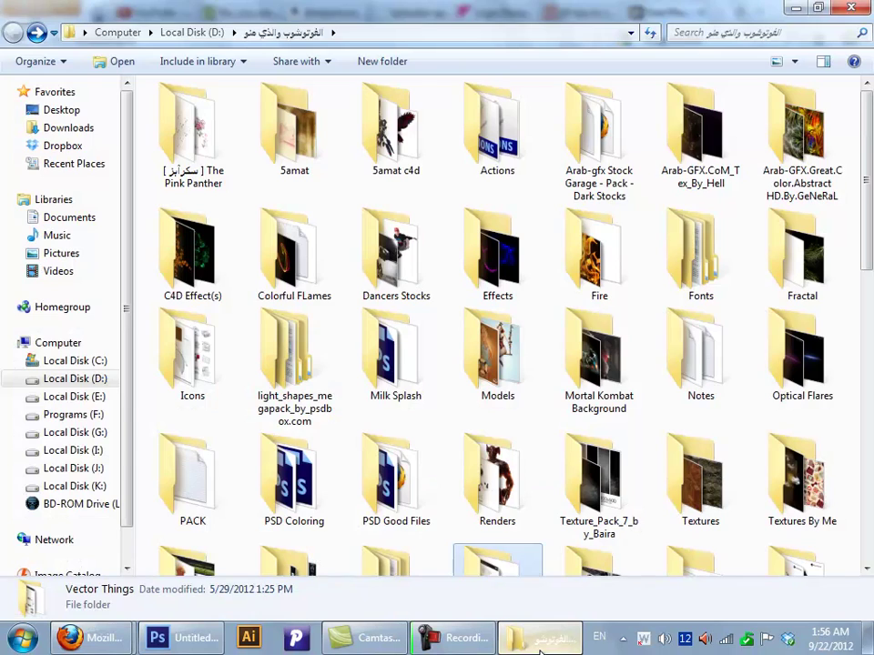
{"action": "left_click", "coordinate": [539, 648]}
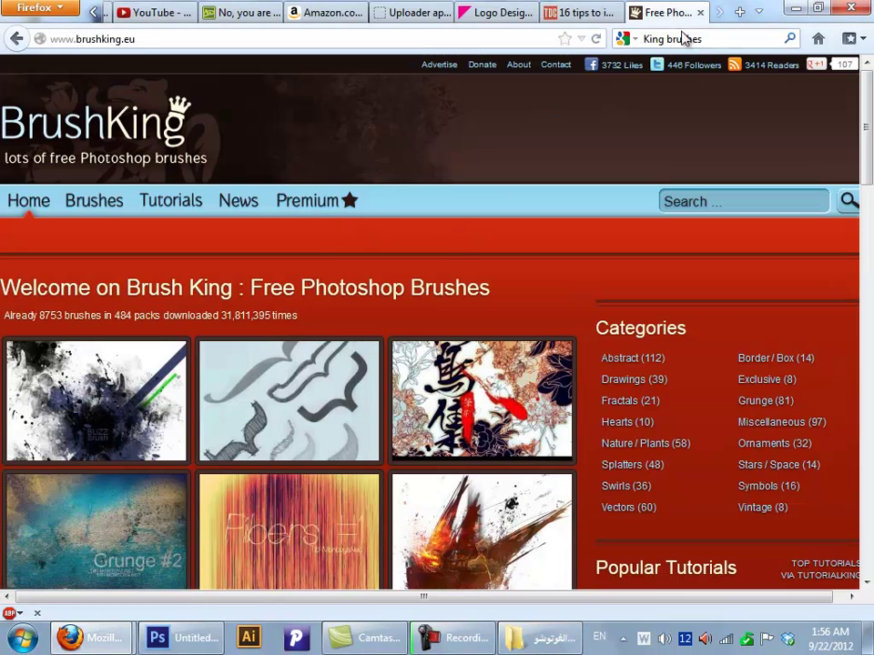
{"action": "key", "text": "super+d"}
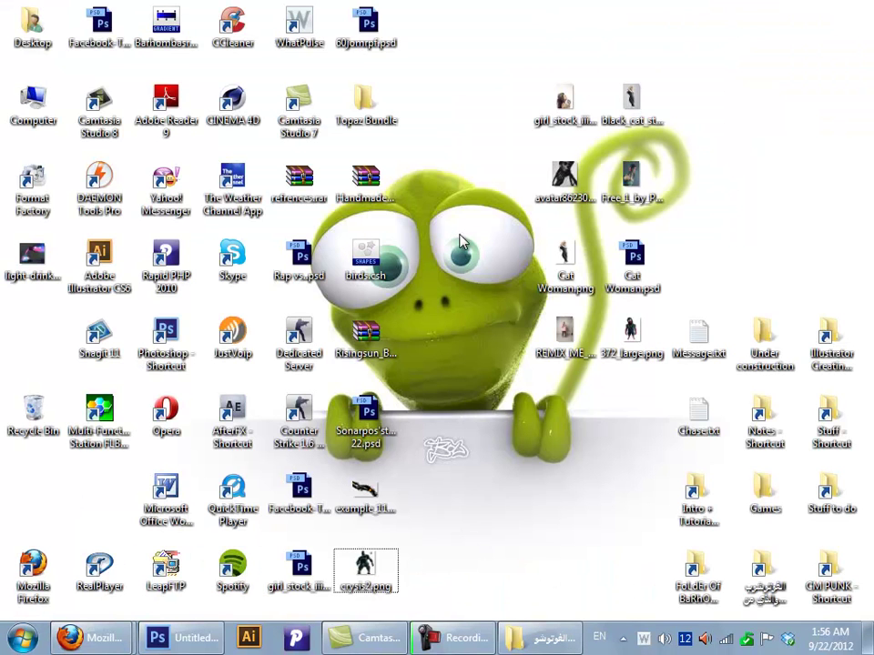
{"action": "double_click", "coordinate": [382, 109]}
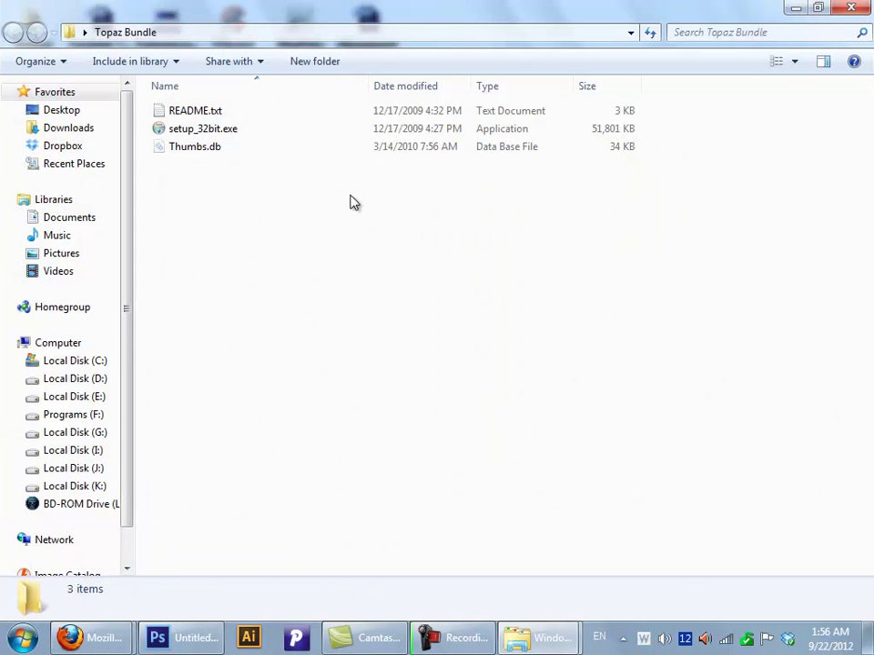
{"action": "left_click", "coordinate": [202, 132]}
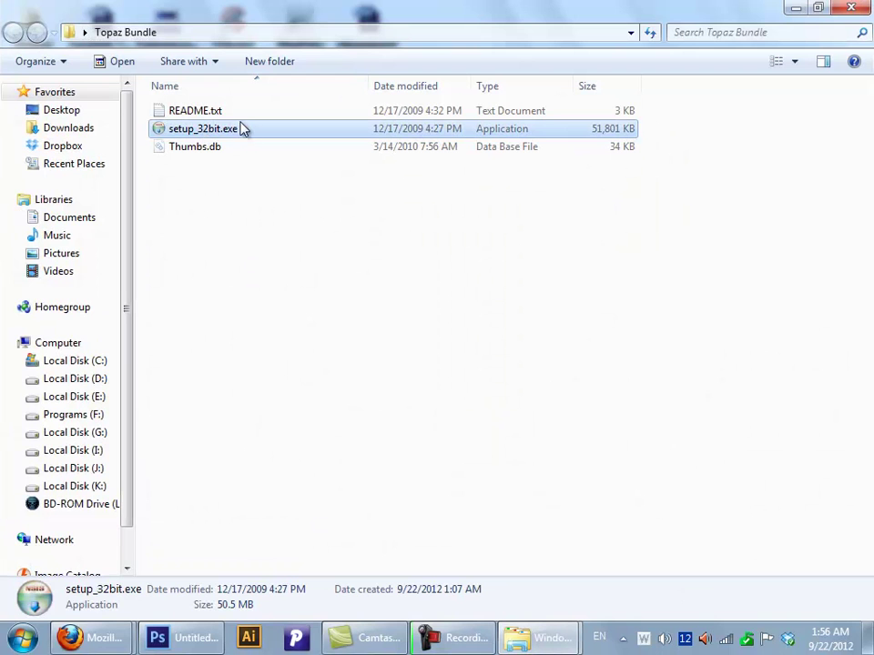
{"action": "left_click", "coordinate": [479, 432]}
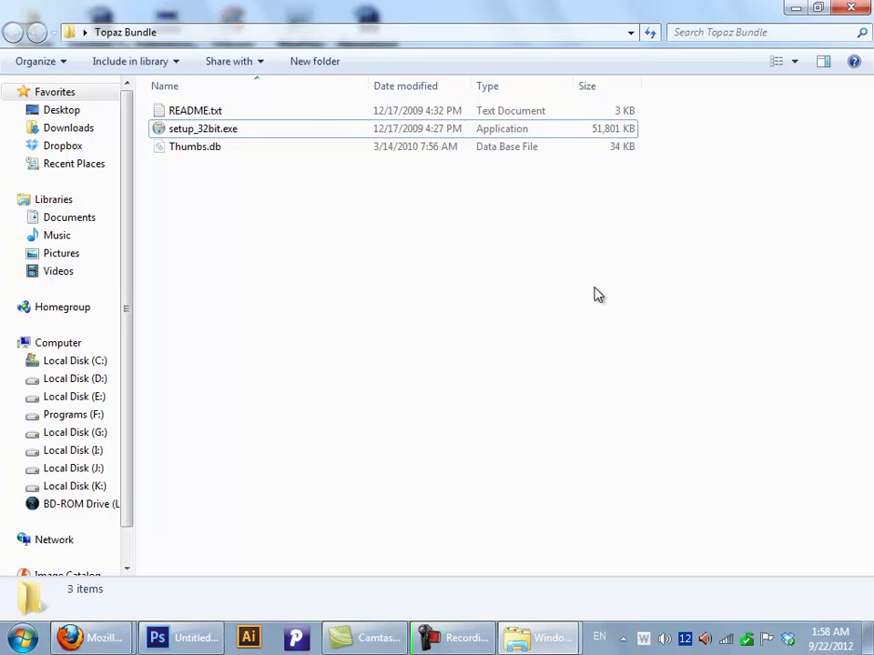
{"action": "left_click", "coordinate": [795, 9]}
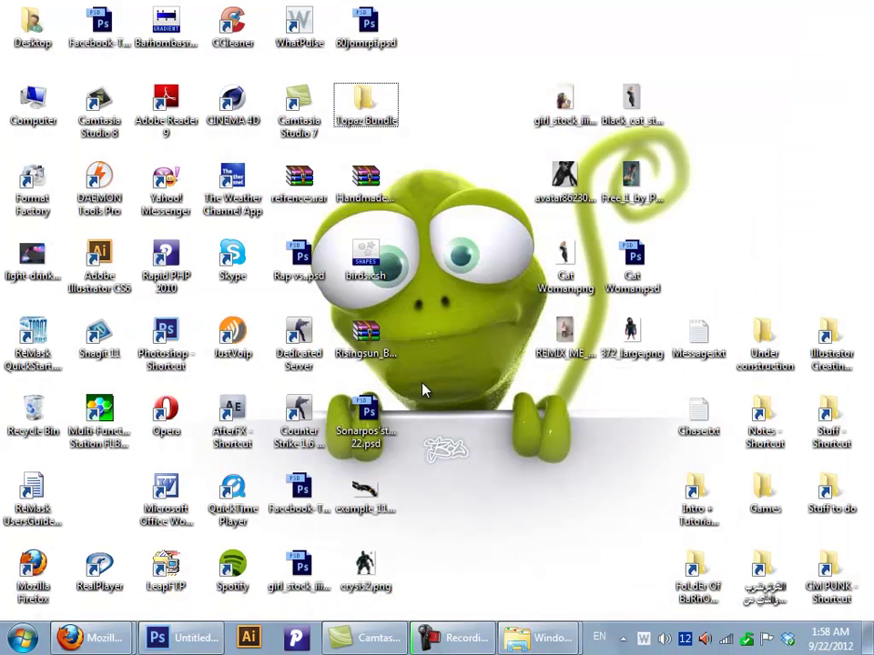
Step: Browse from Computer into Local Disk (C:) Program Files and jump down the folder list
{"action": "double_click", "coordinate": [33, 98]}
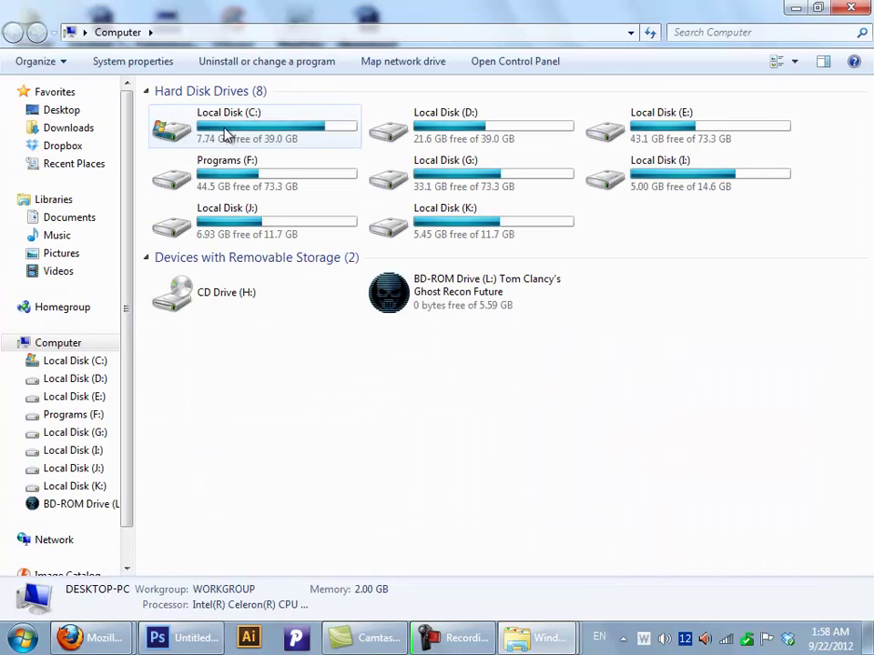
{"action": "double_click", "coordinate": [227, 132]}
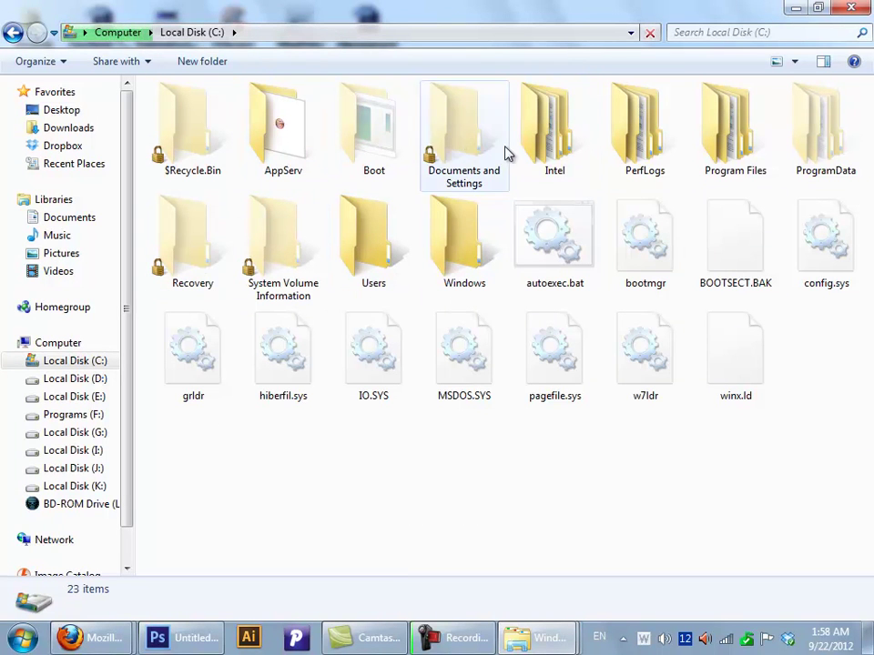
{"action": "double_click", "coordinate": [741, 150]}
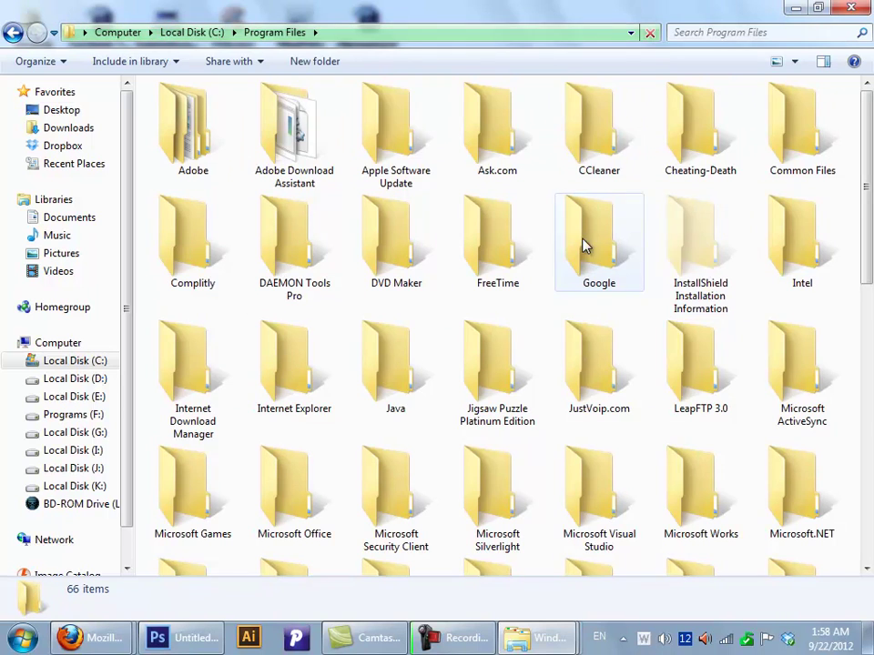
{"action": "scroll", "coordinate": [852, 309], "scroll_direction": "down", "scroll_amount": 6}
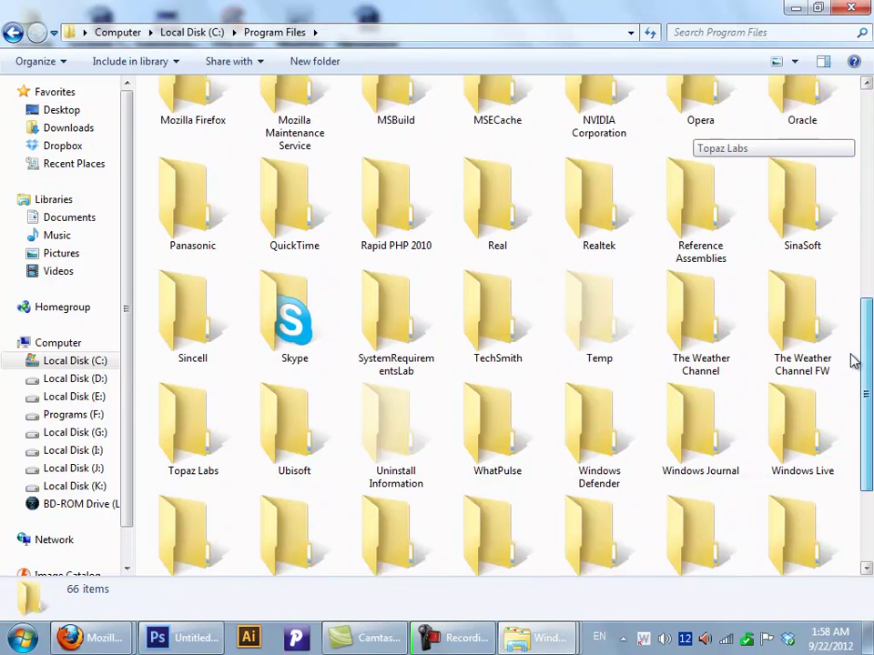
{"action": "scroll", "coordinate": [852, 361], "scroll_direction": "down", "scroll_amount": 3}
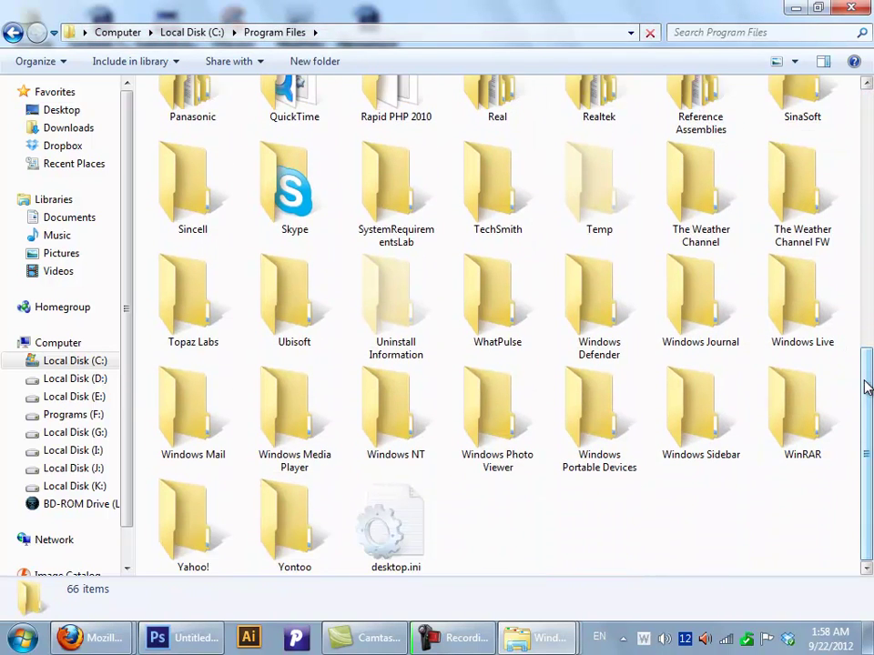
{"action": "key", "text": "F5"}
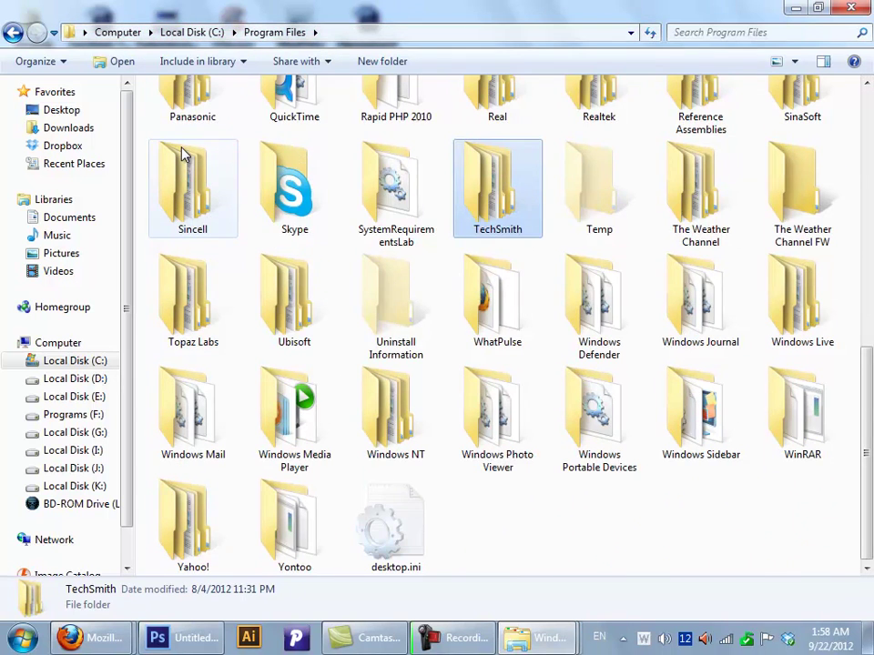
{"action": "key", "text": "l"}
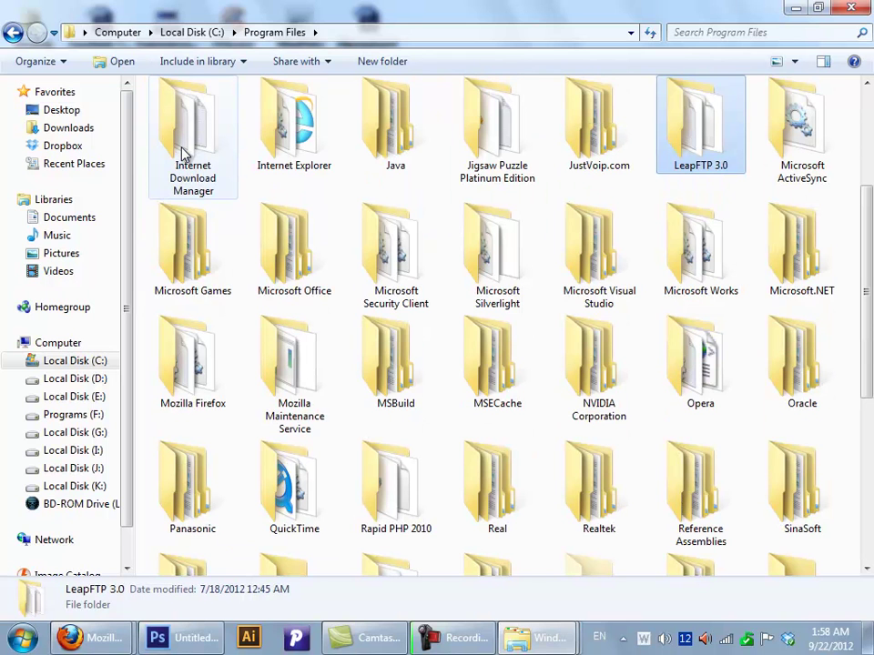
{"action": "key", "text": "t"}
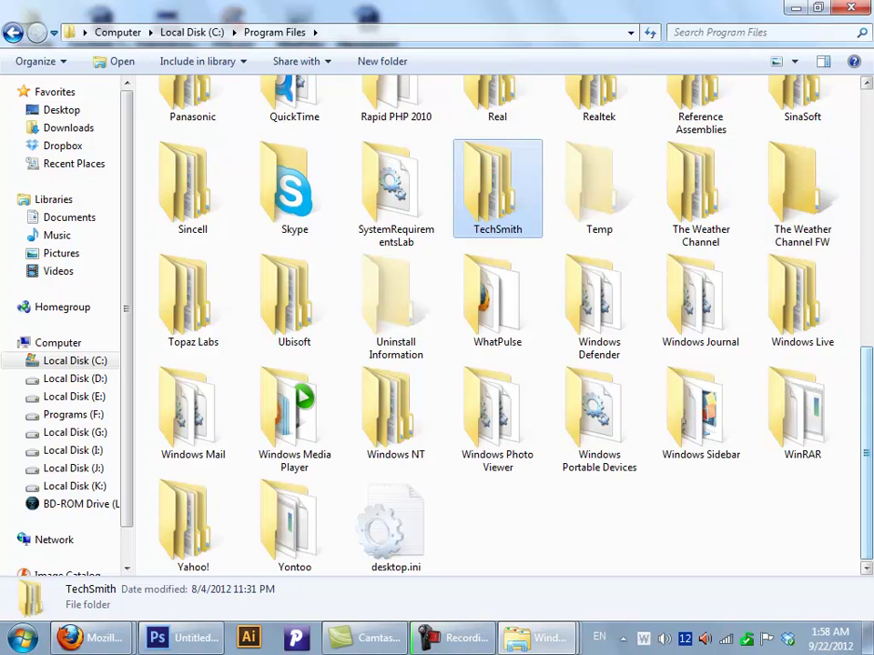
Step: Open Topaz Labs > Topaz Denoise 3 > Plugins, select tldenoise3.8bf, and minimize the window
{"action": "double_click", "coordinate": [218, 323]}
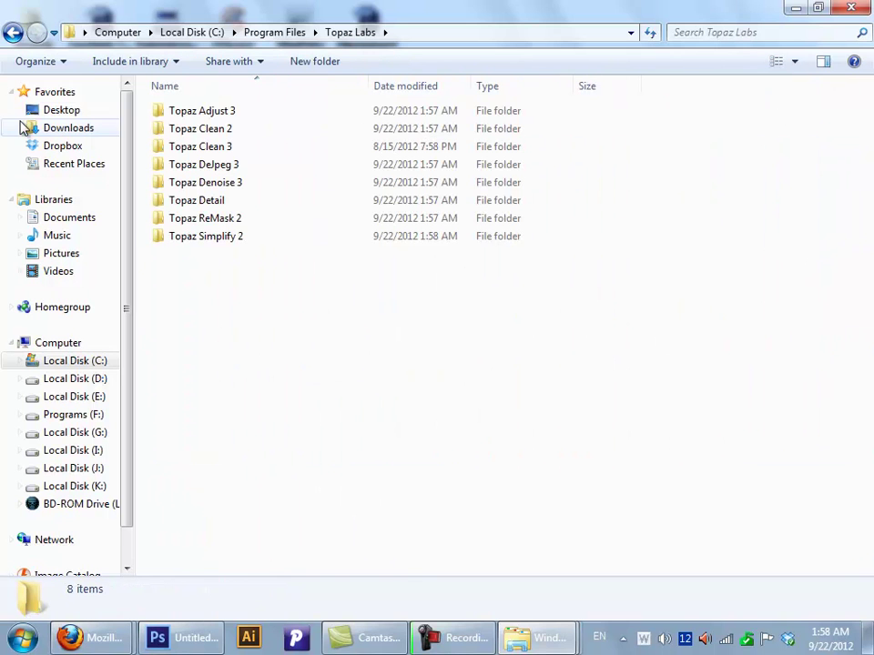
{"action": "left_click", "coordinate": [286, 131]}
{"action": "left_click", "coordinate": [259, 236]}
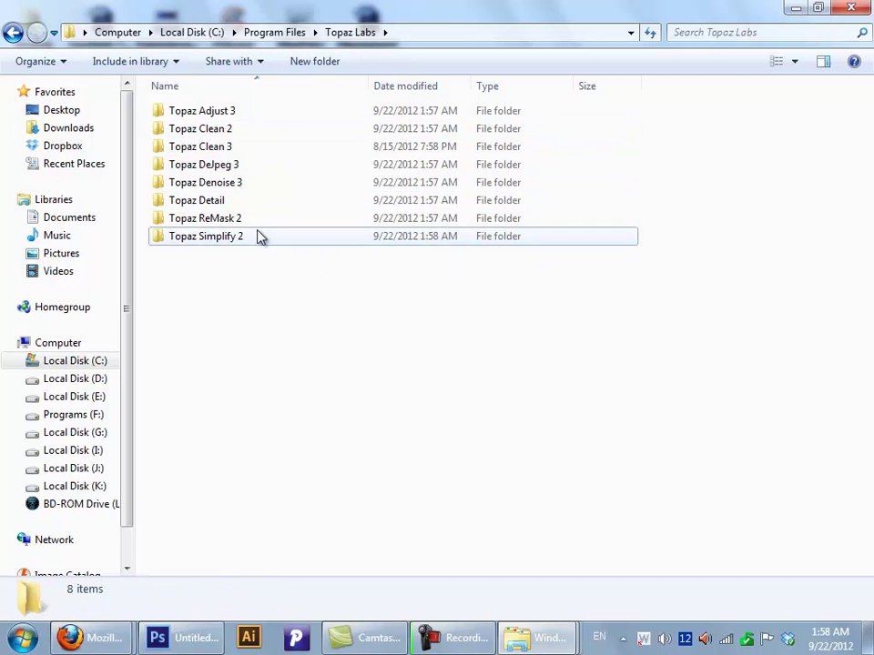
{"action": "double_click", "coordinate": [268, 182]}
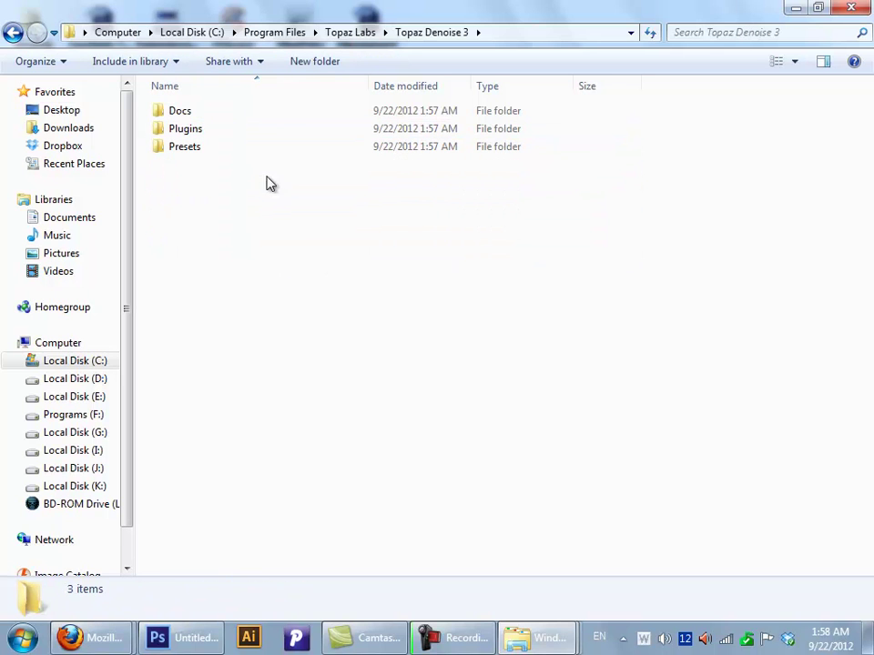
{"action": "double_click", "coordinate": [229, 148]}
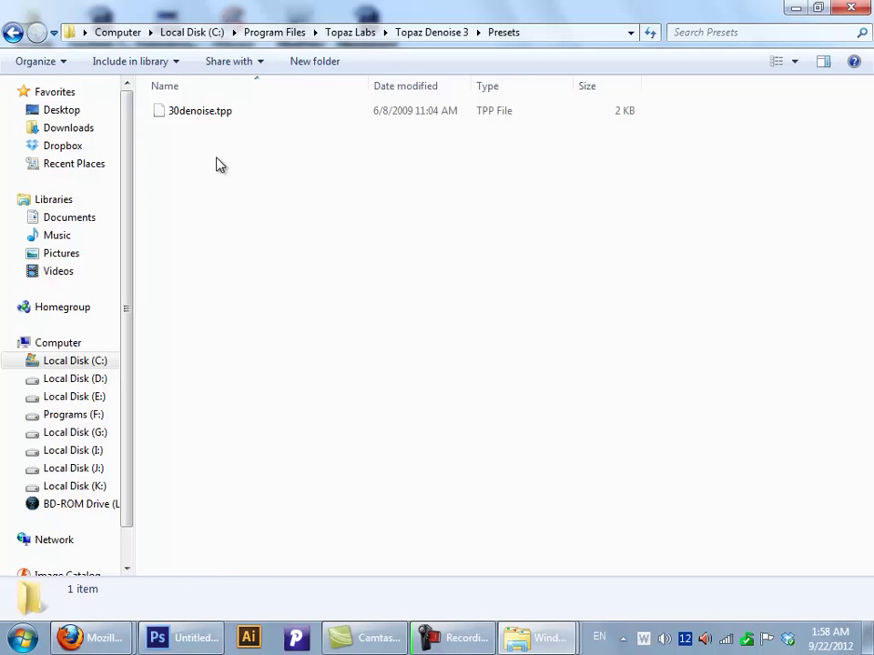
{"action": "left_click", "coordinate": [12, 34]}
{"action": "double_click", "coordinate": [284, 132]}
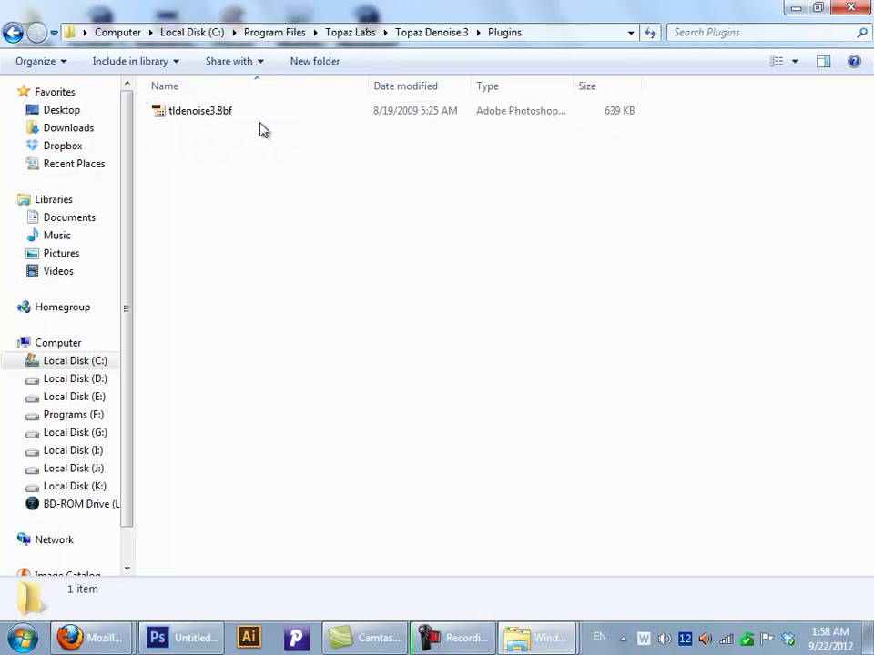
{"action": "left_click", "coordinate": [243, 122]}
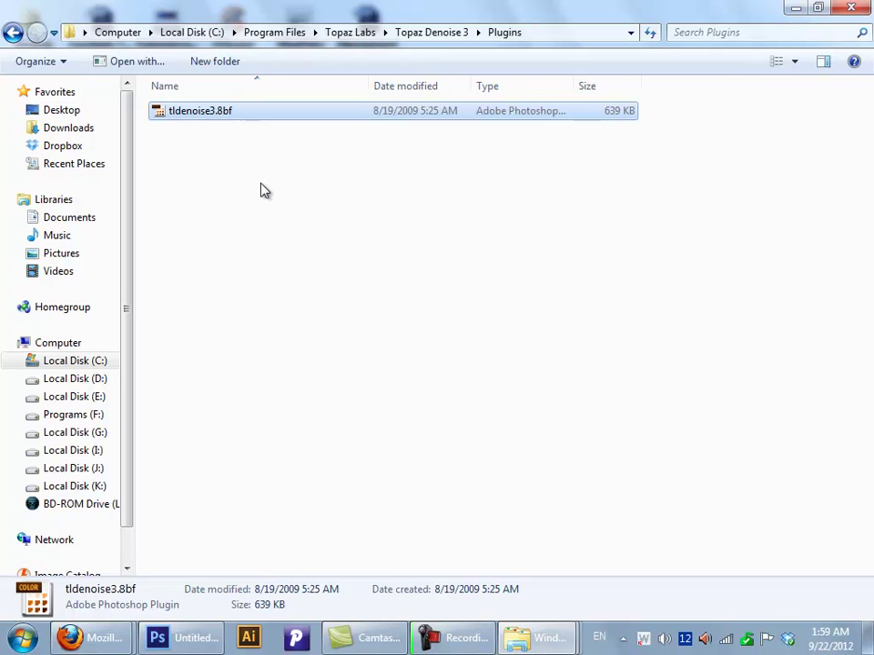
{"action": "left_click", "coordinate": [795, 11]}
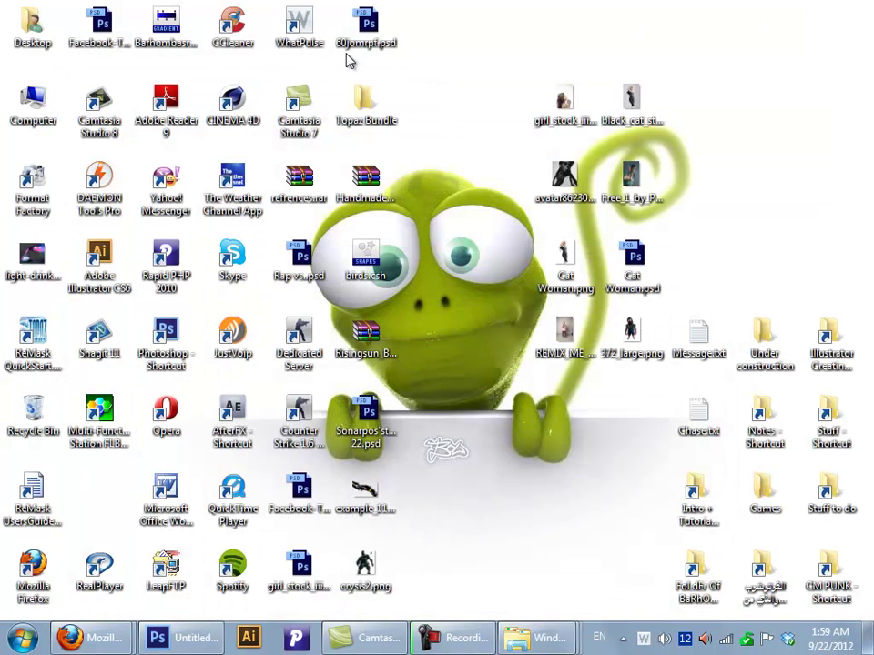
Step: Navigate to Local Disk (E:) > Photoshop CS6 > Adobe Photoshop CS6 > Required > Plug-Ins > Filters
{"action": "double_click", "coordinate": [33, 105]}
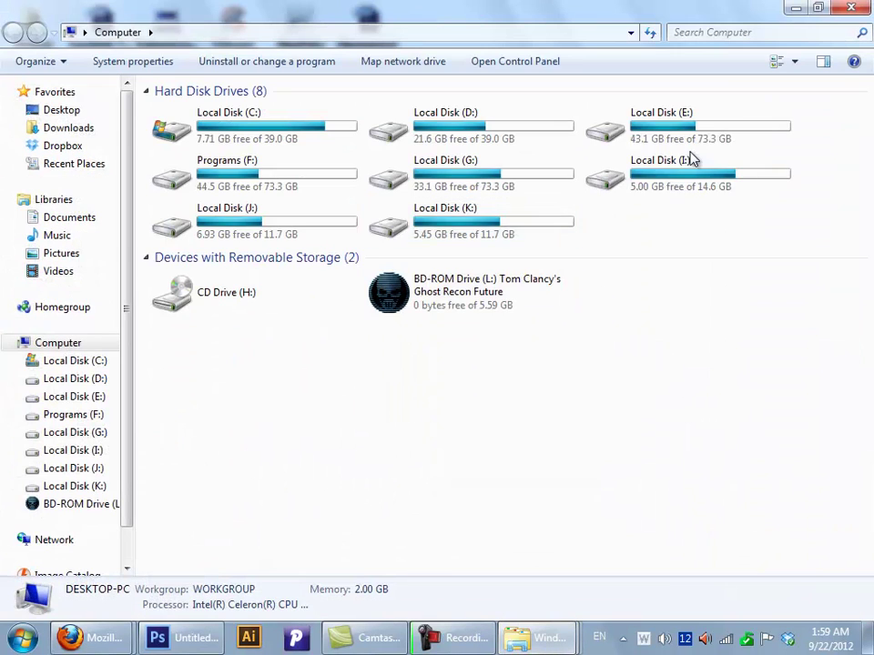
{"action": "double_click", "coordinate": [657, 123]}
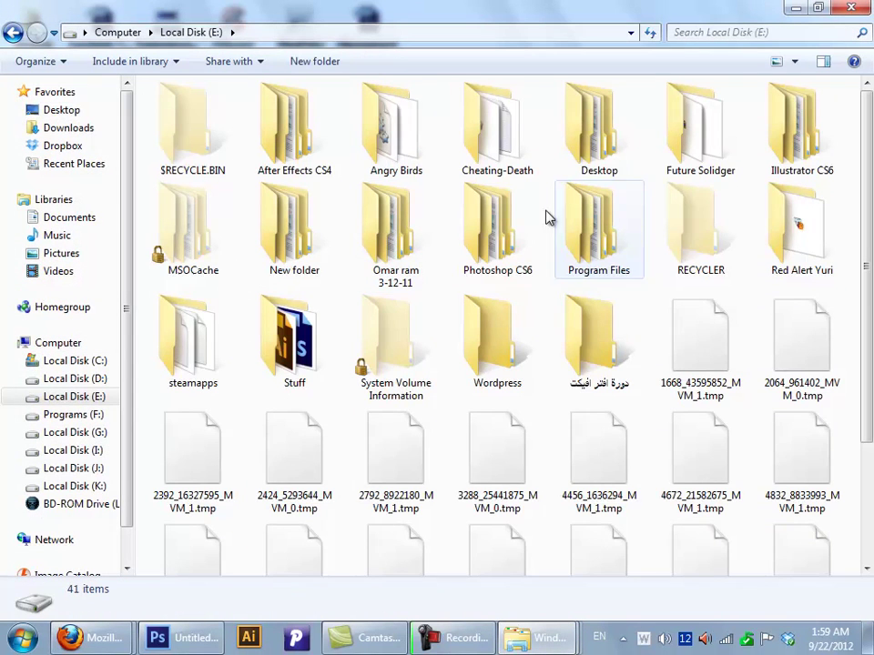
{"action": "double_click", "coordinate": [497, 223]}
{"action": "left_click", "coordinate": [266, 130]}
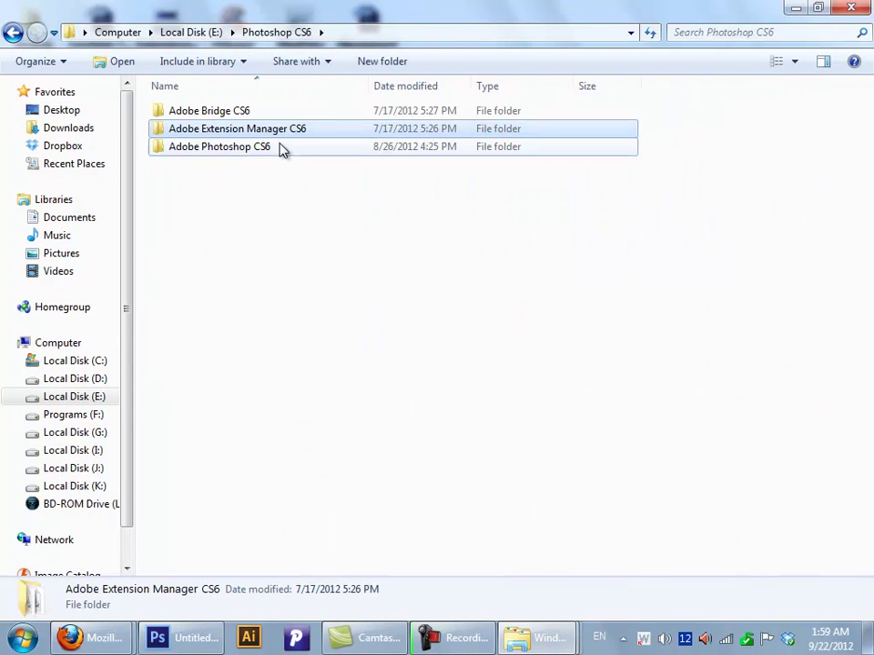
{"action": "double_click", "coordinate": [282, 150]}
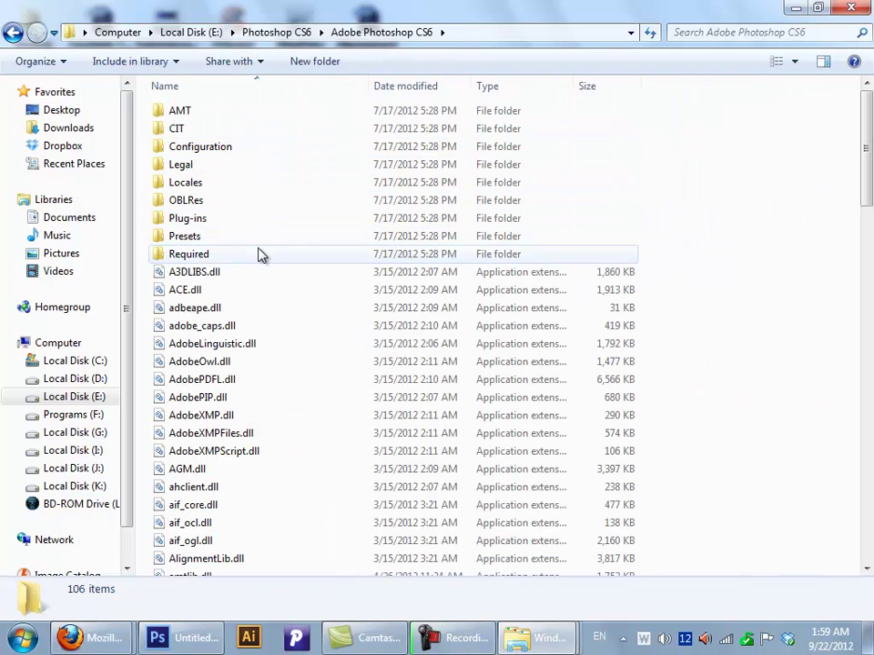
{"action": "double_click", "coordinate": [259, 256]}
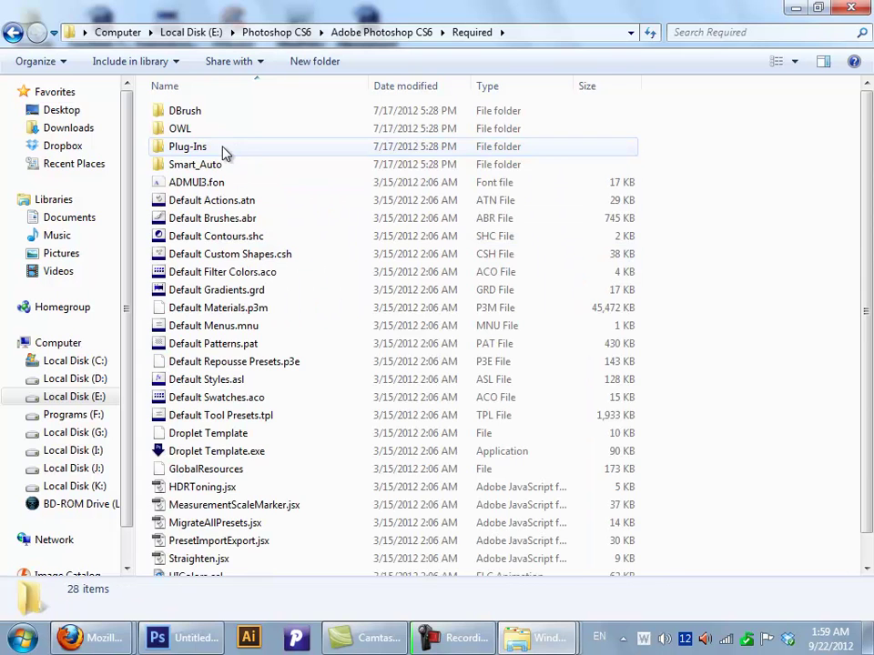
{"action": "double_click", "coordinate": [224, 150]}
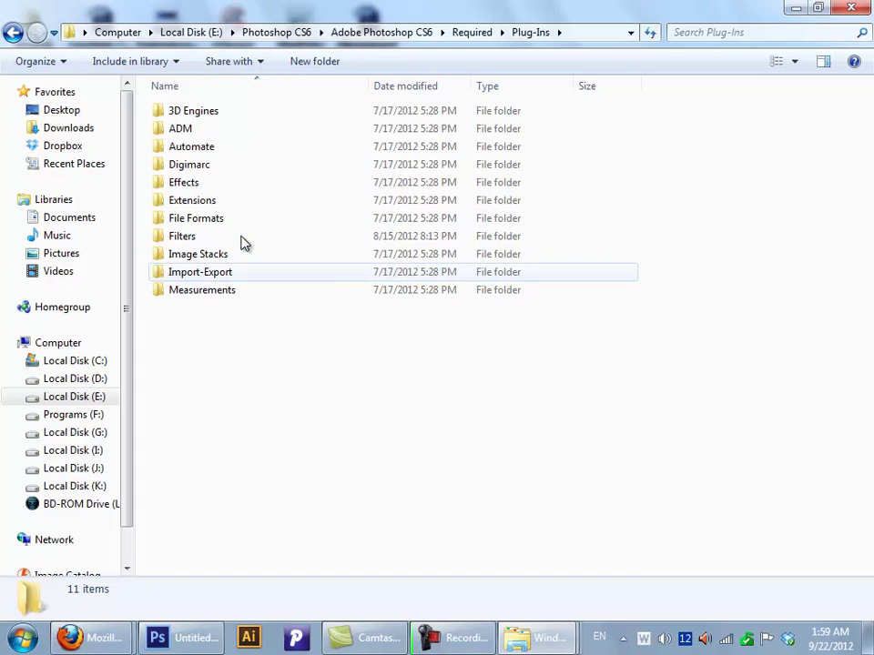
{"action": "double_click", "coordinate": [246, 237]}
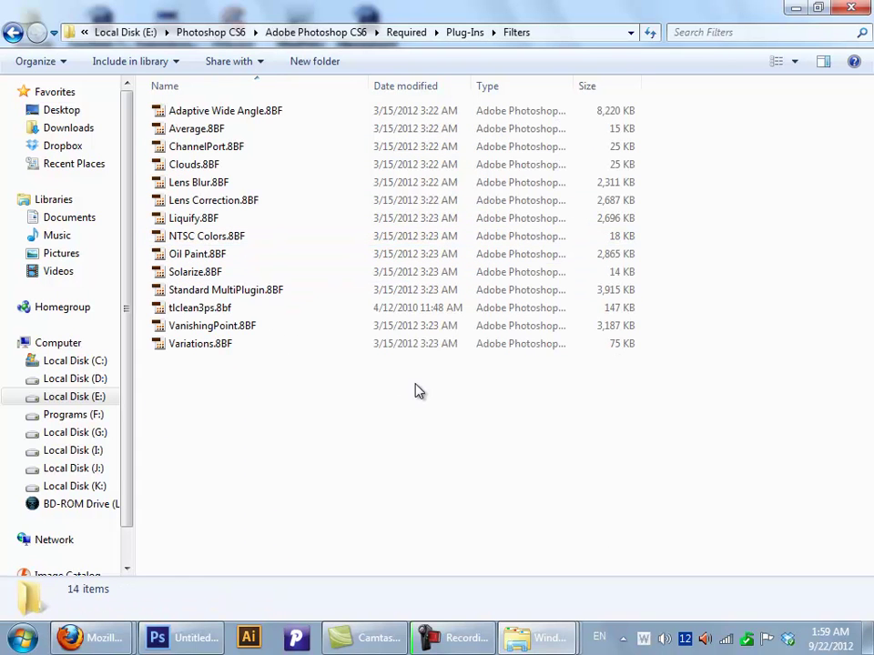
Step: Paste tldenoise3.8bf into the Filters folder
{"action": "right_click", "coordinate": [394, 429]}
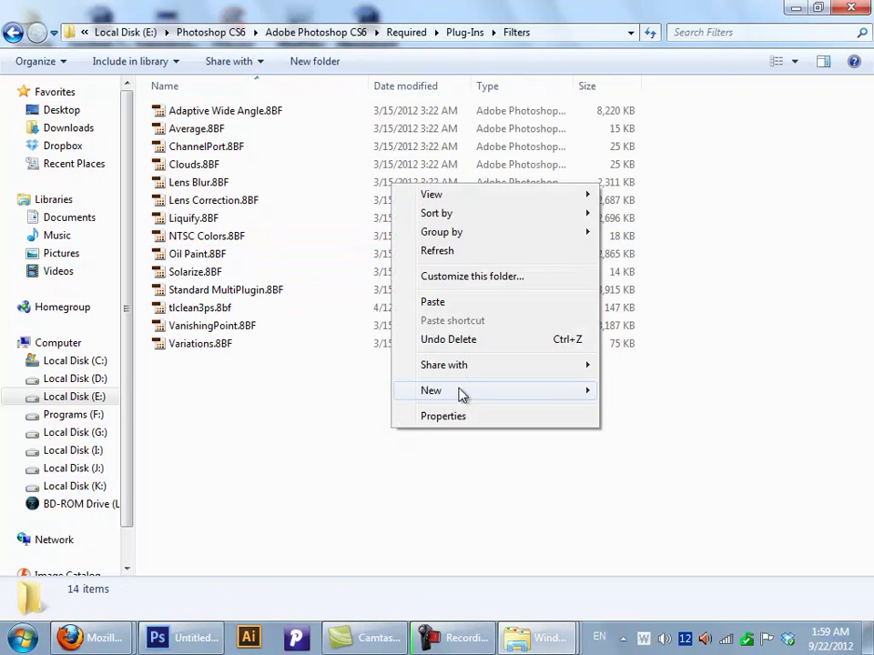
{"action": "left_click", "coordinate": [460, 305]}
{"action": "left_click", "coordinate": [362, 478]}
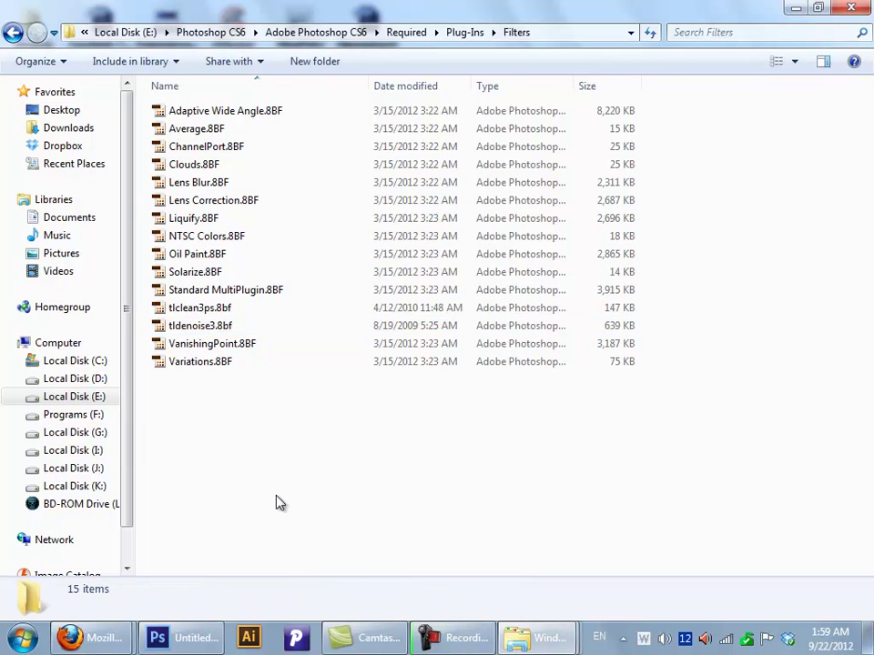
Step: Quit Photoshop without saving Sonarpos'styles 22.psd or Untitled-1
{"action": "left_click", "coordinate": [175, 638]}
{"action": "left_click", "coordinate": [850, 8]}
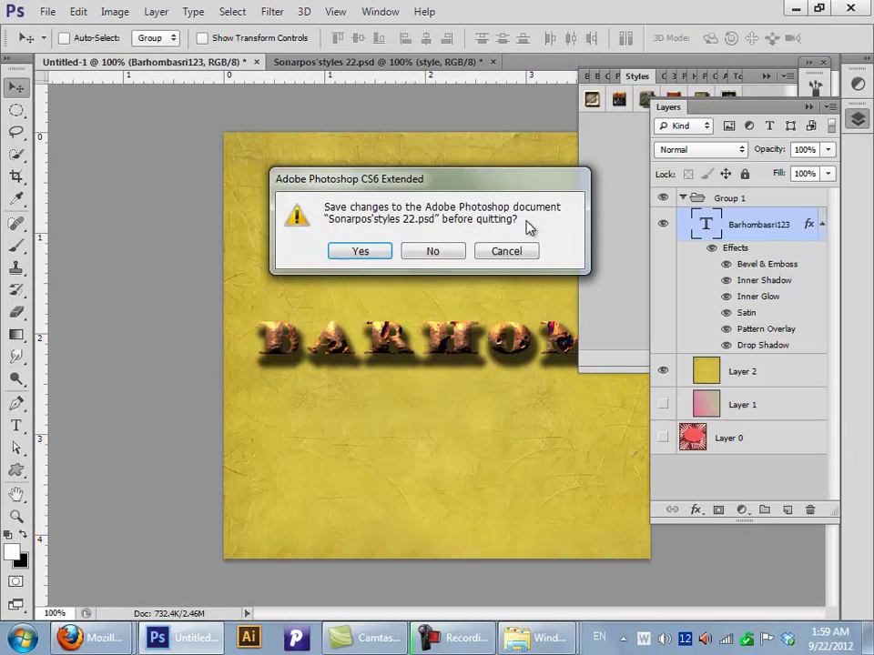
{"action": "left_click", "coordinate": [454, 259]}
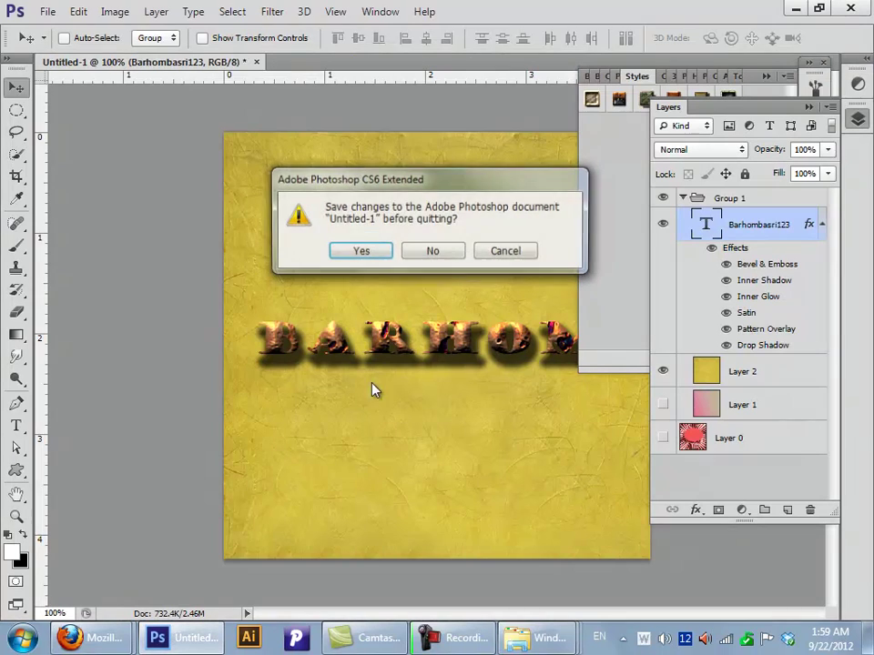
{"action": "left_click", "coordinate": [433, 250]}
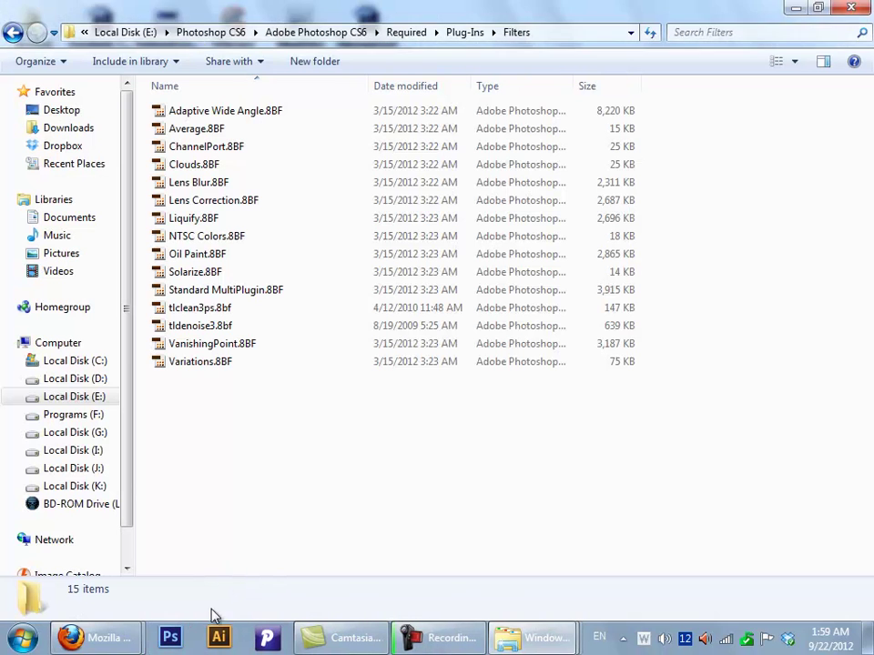
Step: Relaunch Photoshop CS6 from the taskbar
{"action": "left_click", "coordinate": [169, 639]}
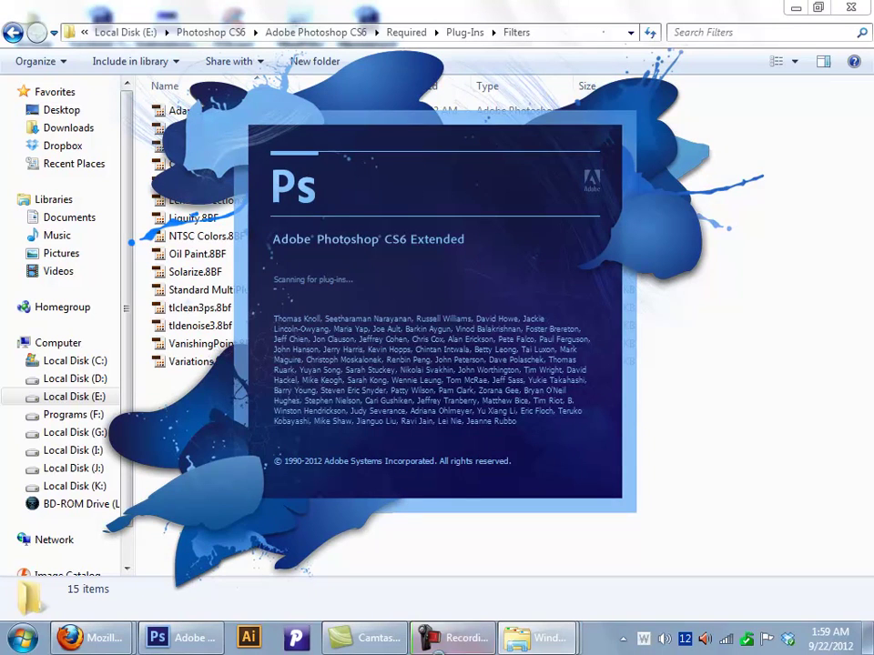
{"action": "left_click", "coordinate": [451, 648]}
{"action": "left_click", "coordinate": [451, 648]}
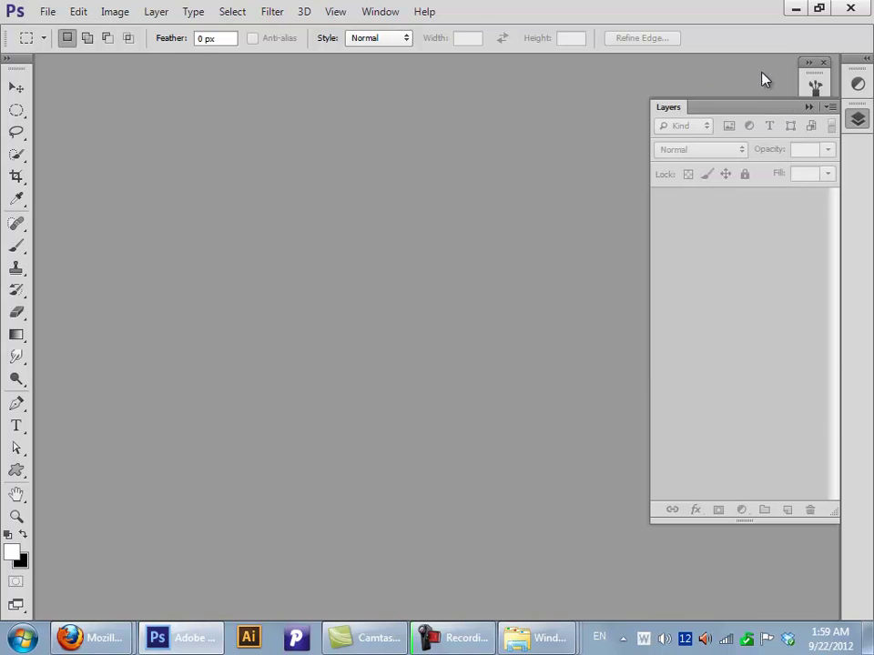
Step: Drag girl_stock_iii_by_dxlogic-d3f3q1k.jpg from the desktop onto Photoshop to open it
{"action": "key", "text": "super+d"}
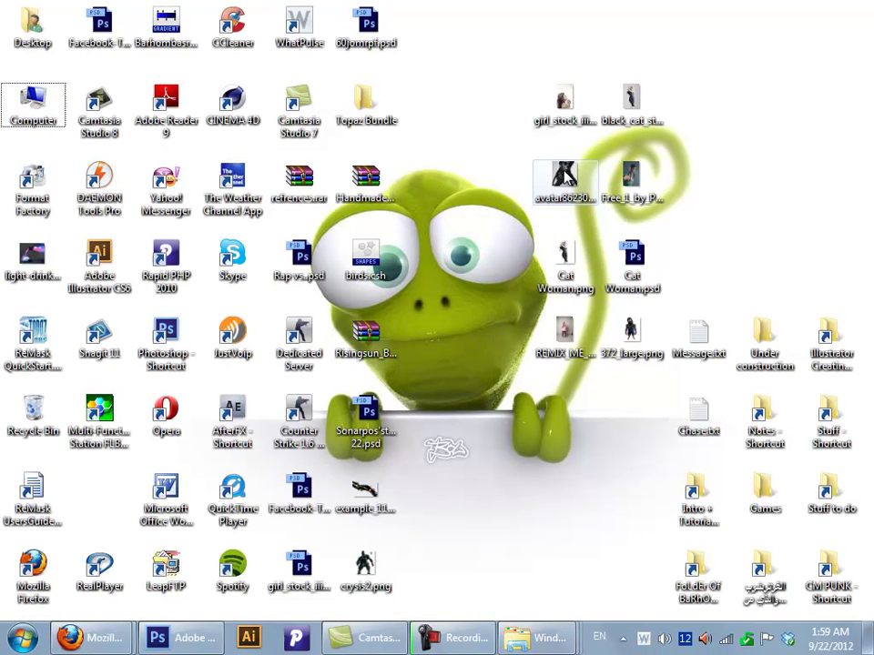
{"action": "left_click_drag", "start_coordinate": [572, 109], "coordinate": [311, 215]}
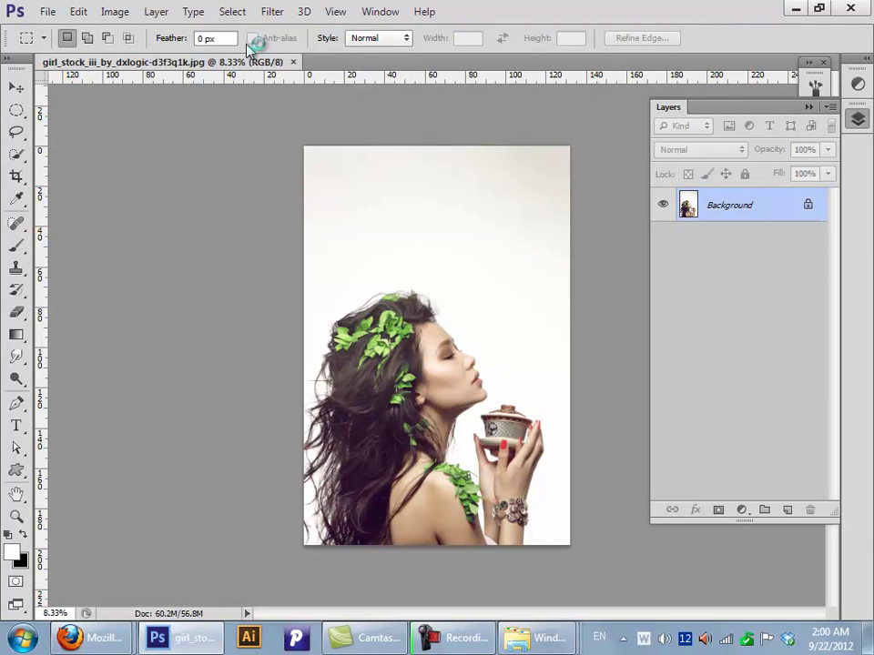
{"action": "left_click", "coordinate": [272, 13]}
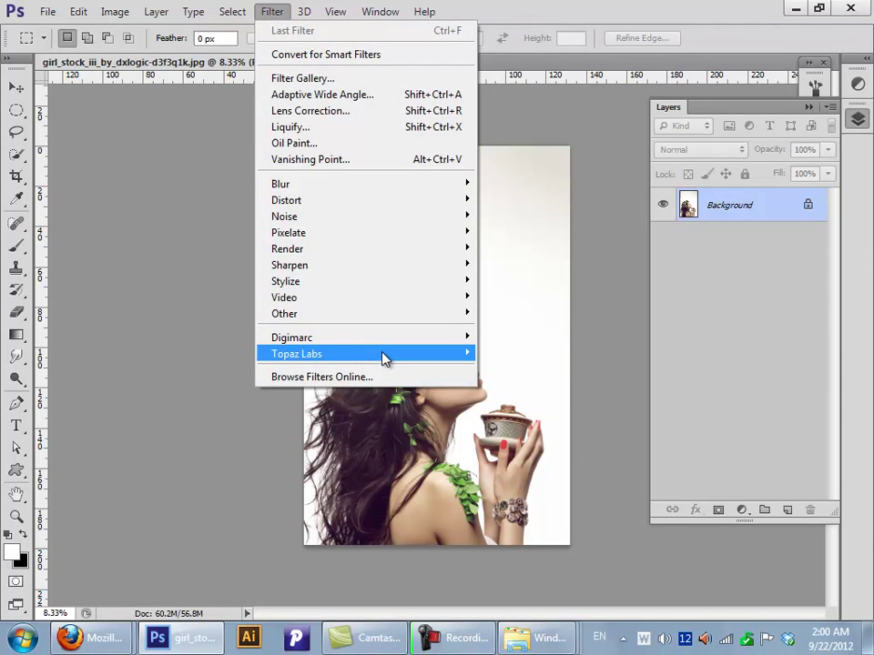
{"action": "mouse_move", "coordinate": [383, 358]}
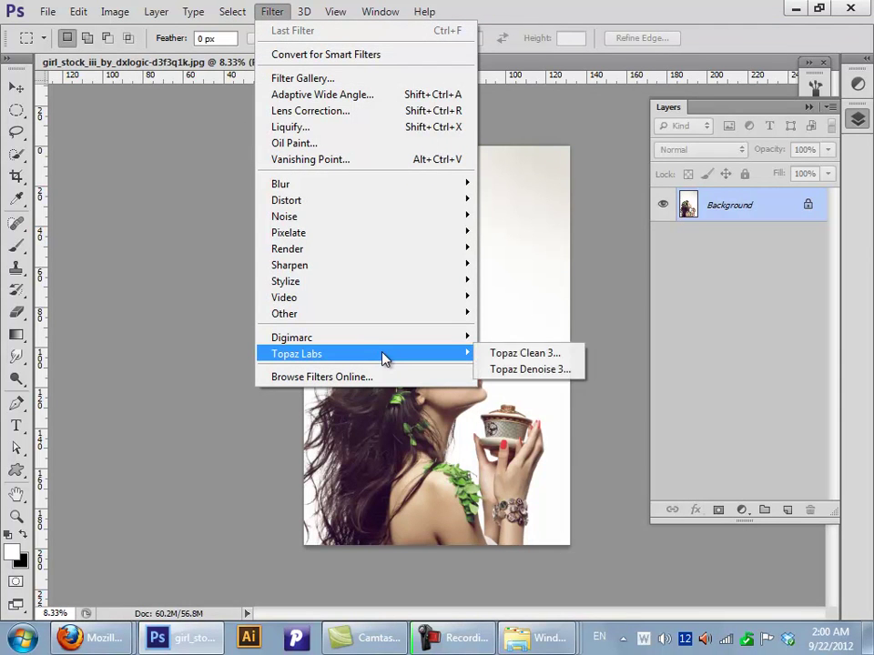
{"action": "left_click", "coordinate": [571, 373]}
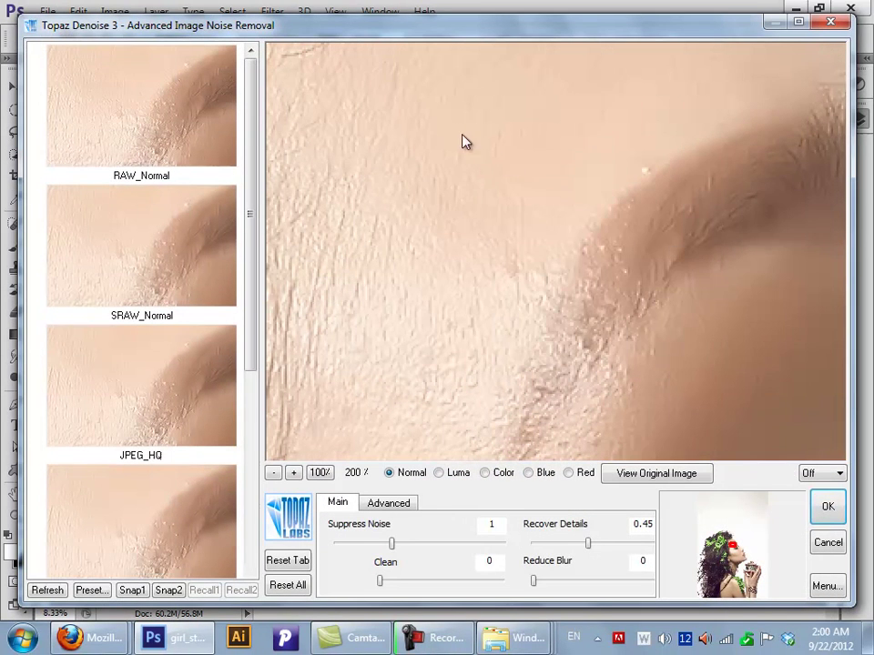
{"action": "left_click_drag", "start_coordinate": [646, 336], "coordinate": [284, 166]}
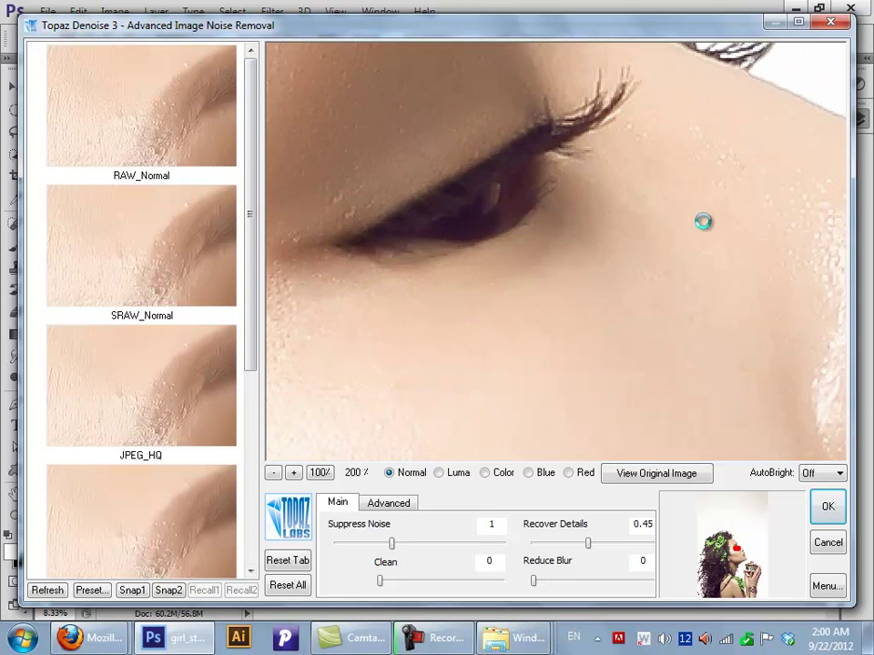
{"action": "left_click_drag", "start_coordinate": [703, 221], "coordinate": [528, 148]}
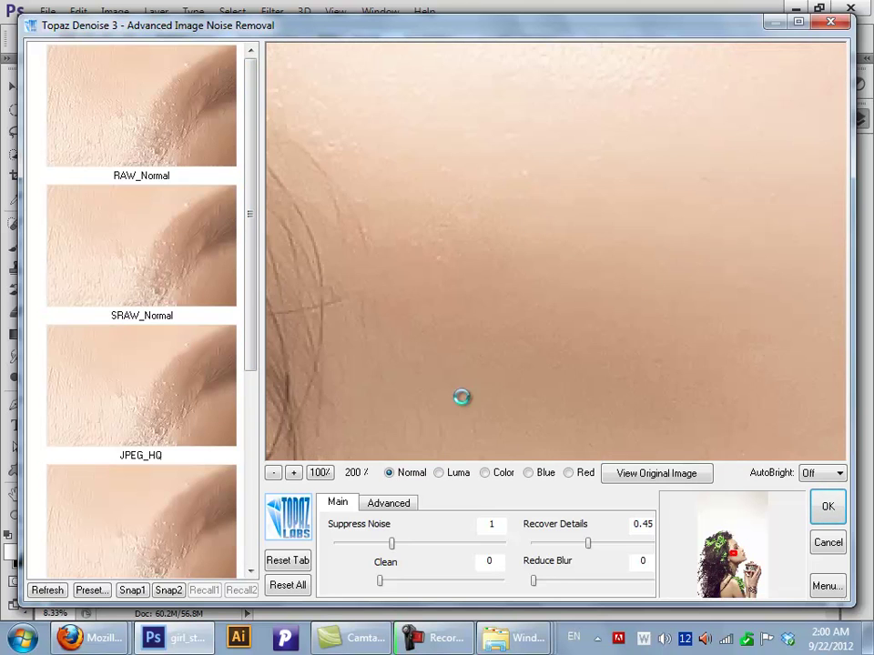
{"action": "left_click_drag", "start_coordinate": [350, 204], "coordinate": [778, 378]}
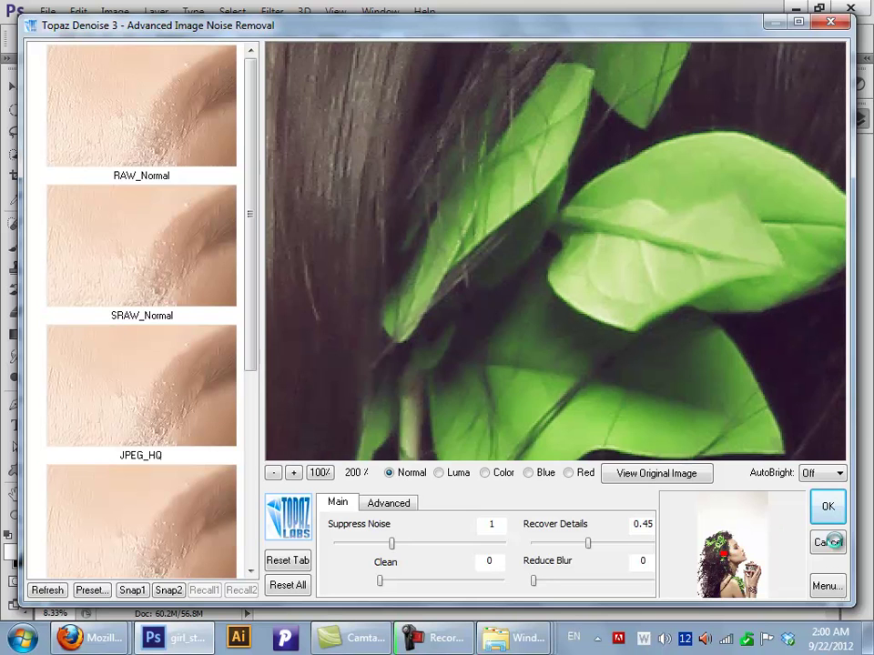
{"action": "left_click", "coordinate": [835, 543]}
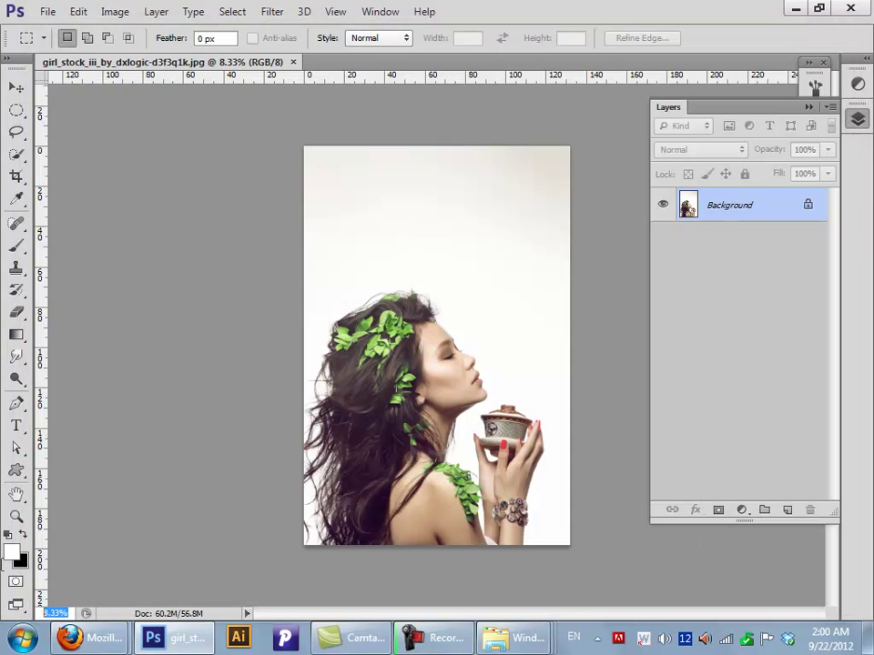
Step: View the photo at 100%, pan from forehead down to the neck, then close it
{"action": "double_click", "coordinate": [16, 517]}
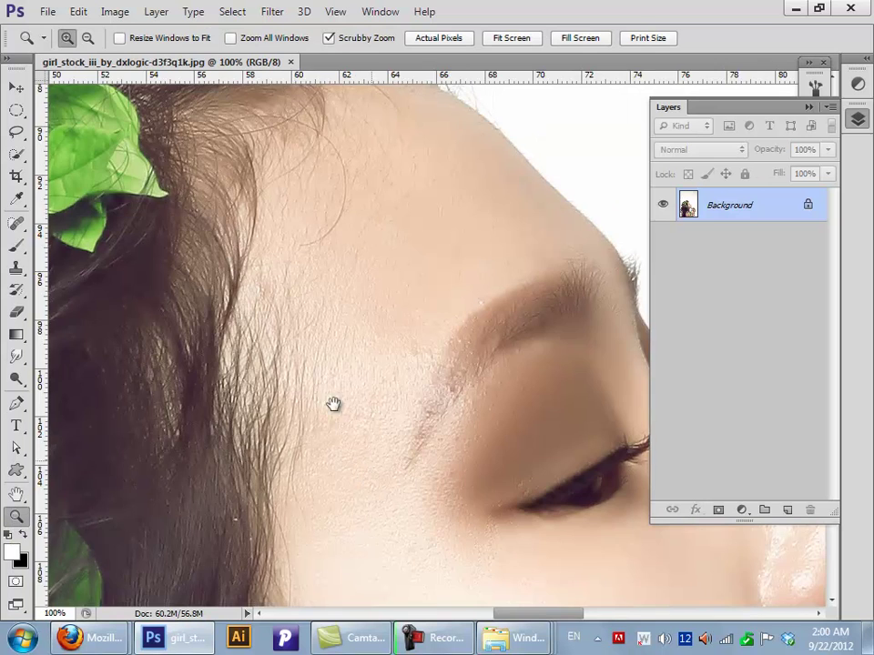
{"action": "left_click_drag", "start_coordinate": [333, 404], "coordinate": [247, 134]}
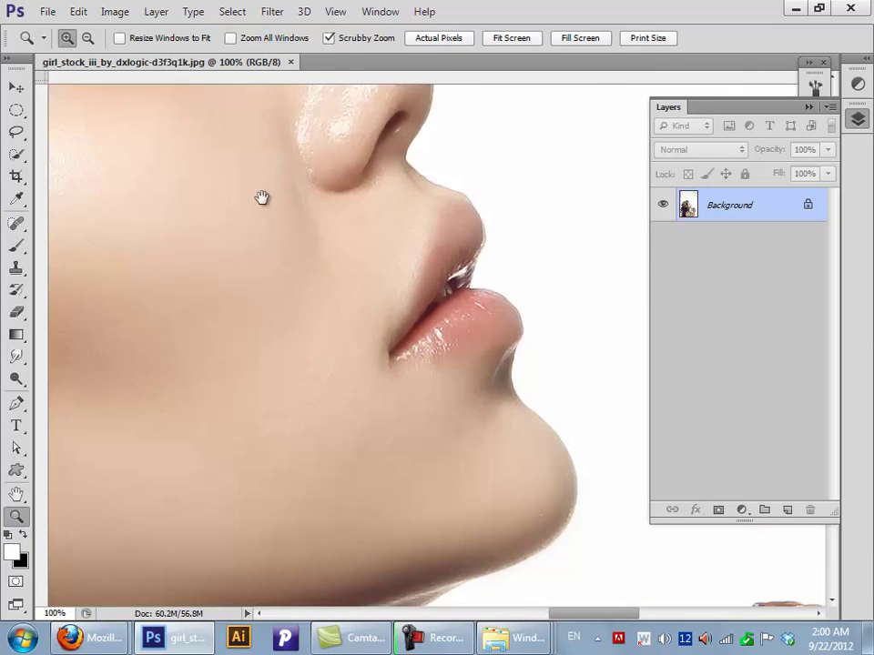
{"action": "left_click_drag", "start_coordinate": [261, 196], "coordinate": [251, 93]}
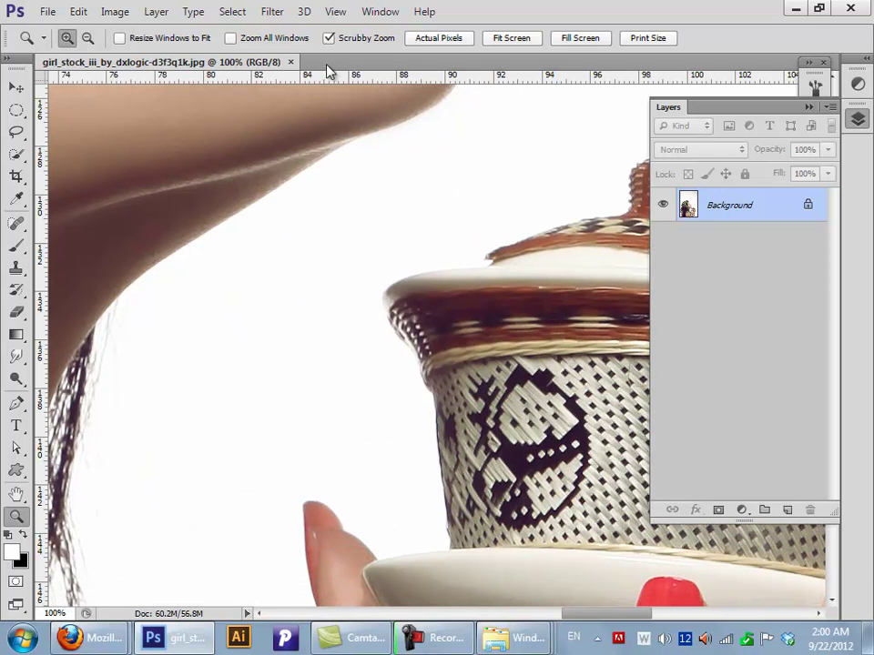
{"action": "left_click", "coordinate": [291, 63]}
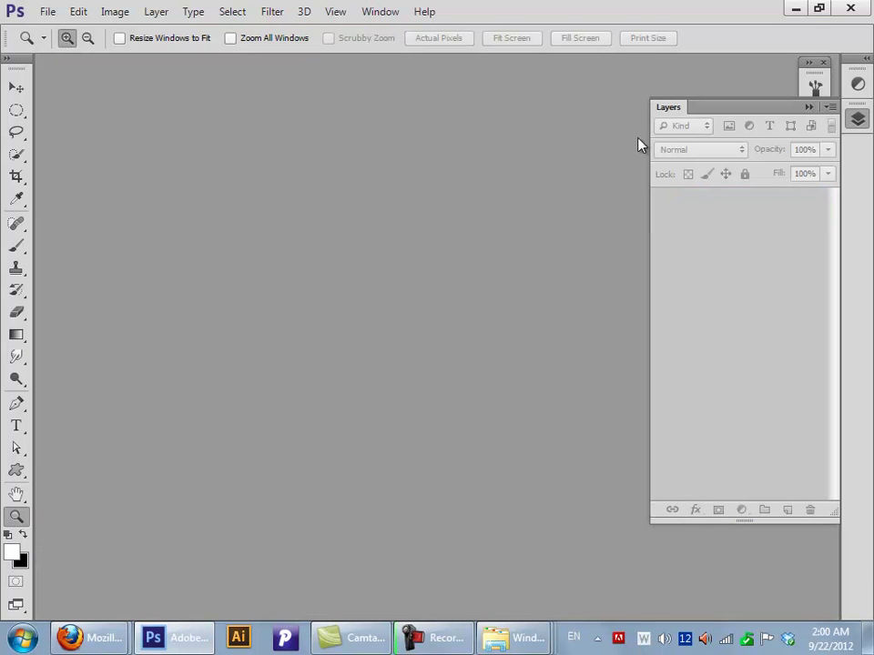
Step: Minimize Photoshop and move the Topaz Bundle folder and six nearby files to the Recycle Bin
{"action": "left_click", "coordinate": [796, 7]}
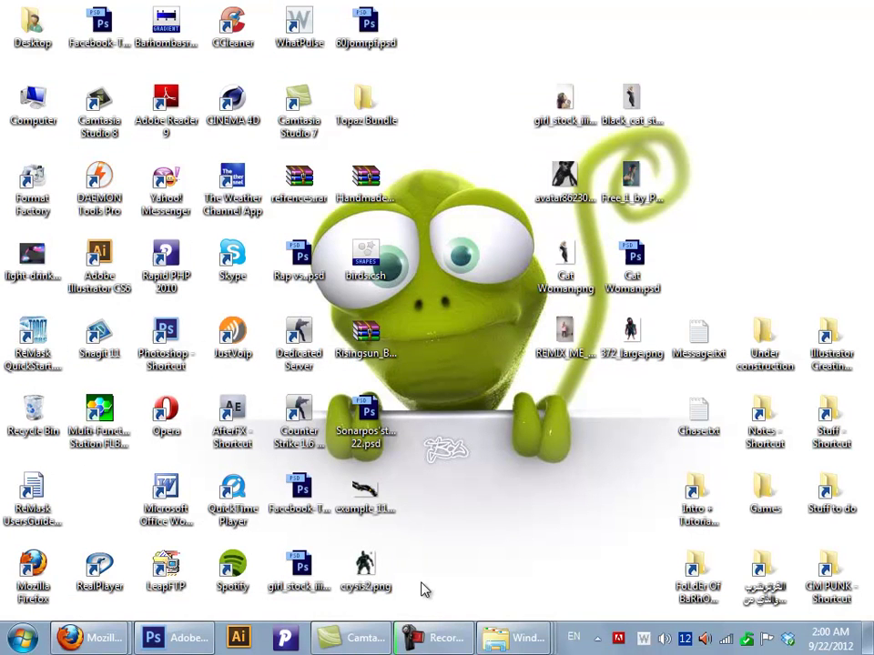
{"action": "left_click_drag", "start_coordinate": [421, 584], "coordinate": [367, 128]}
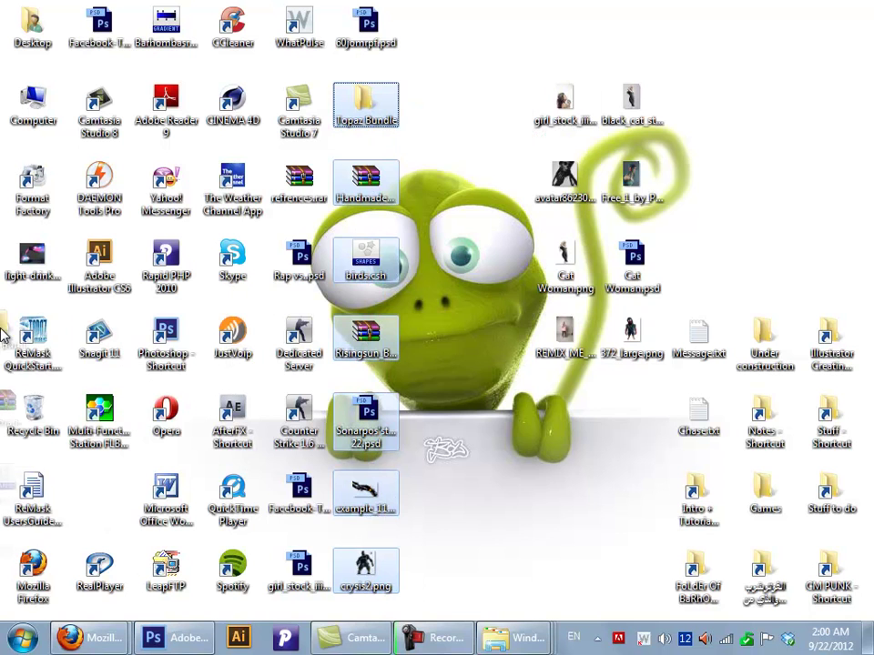
{"action": "left_click_drag", "start_coordinate": [1, 329], "coordinate": [35, 411]}
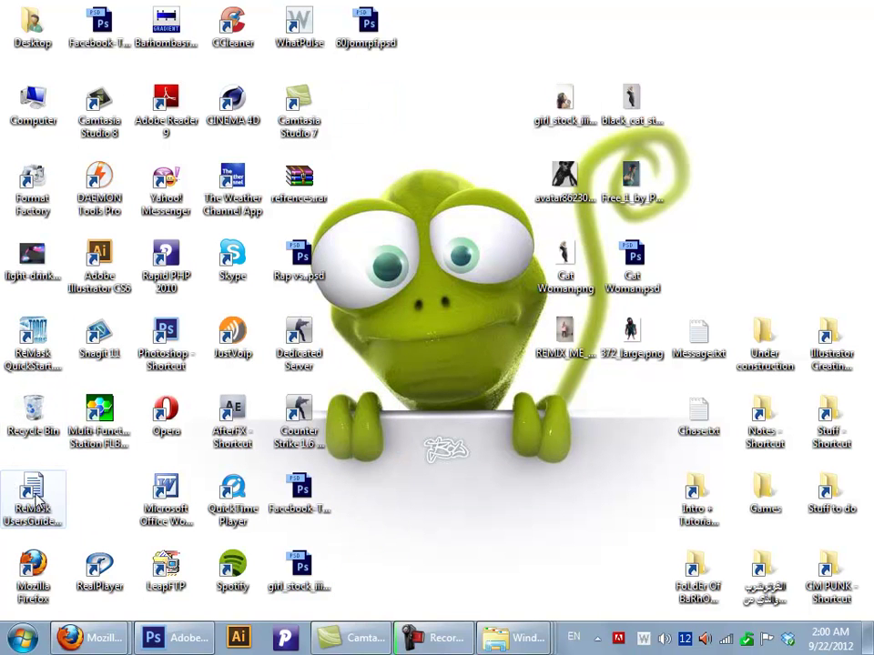
Step: Delete both ReMask shortcuts, the user guide and QuickStart, confirming each deletion
{"action": "left_click_drag", "start_coordinate": [33, 496], "coordinate": [25, 429]}
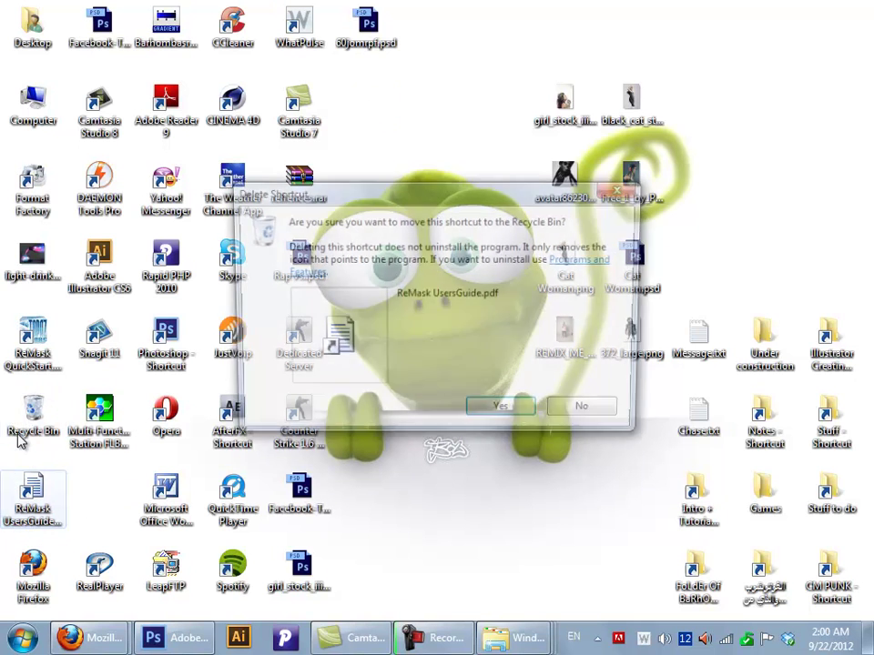
{"action": "left_click", "coordinate": [492, 414]}
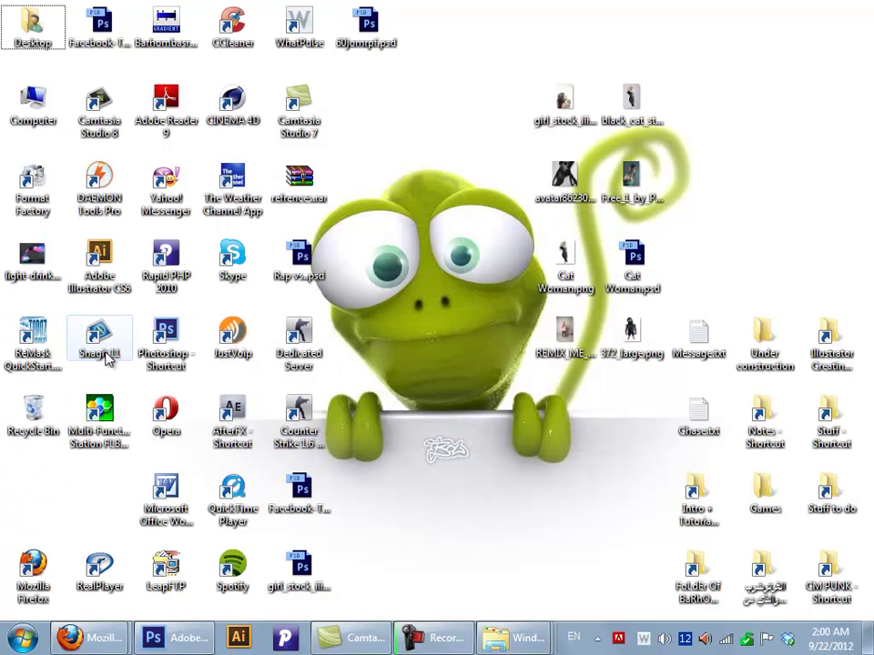
{"action": "mouse_move", "coordinate": [31, 344]}
{"action": "left_mouse_down"}
{"action": "mouse_move", "coordinate": [44, 423]}
{"action": "mouse_move", "coordinate": [23, 353]}
{"action": "left_mouse_up"}
{"action": "left_click", "coordinate": [497, 413]}
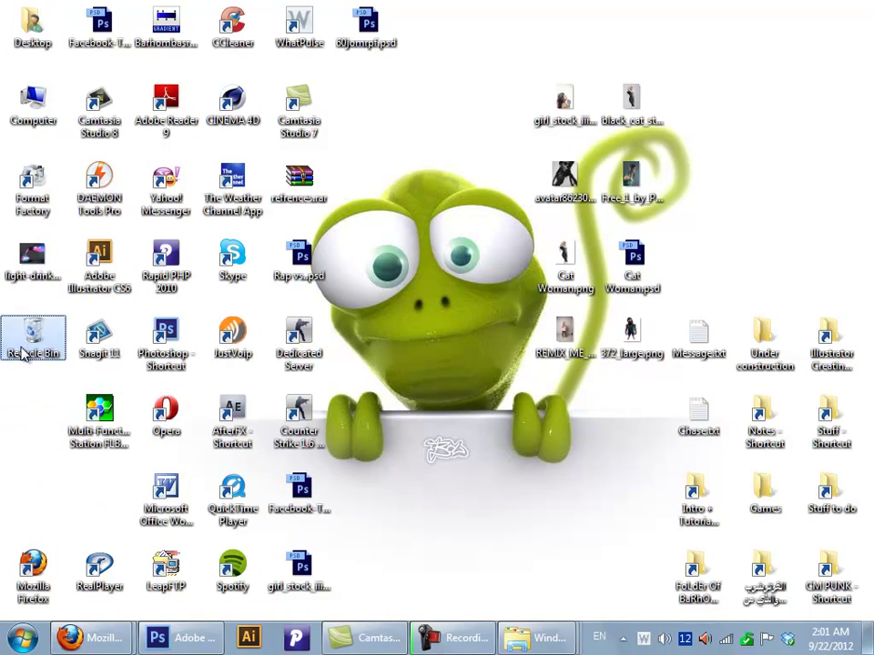
Step: Bring Firefox back, close the BrushKing tab and open the own YouTube channel page
{"action": "mouse_move", "coordinate": [86, 637]}
{"action": "left_click", "coordinate": [136, 455]}
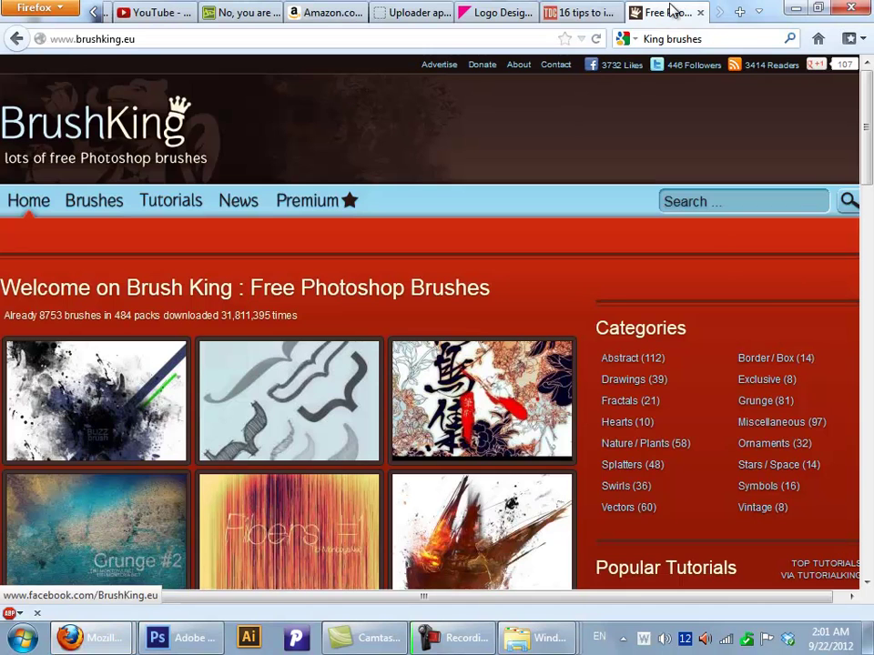
{"action": "key", "text": "ctrl+w"}
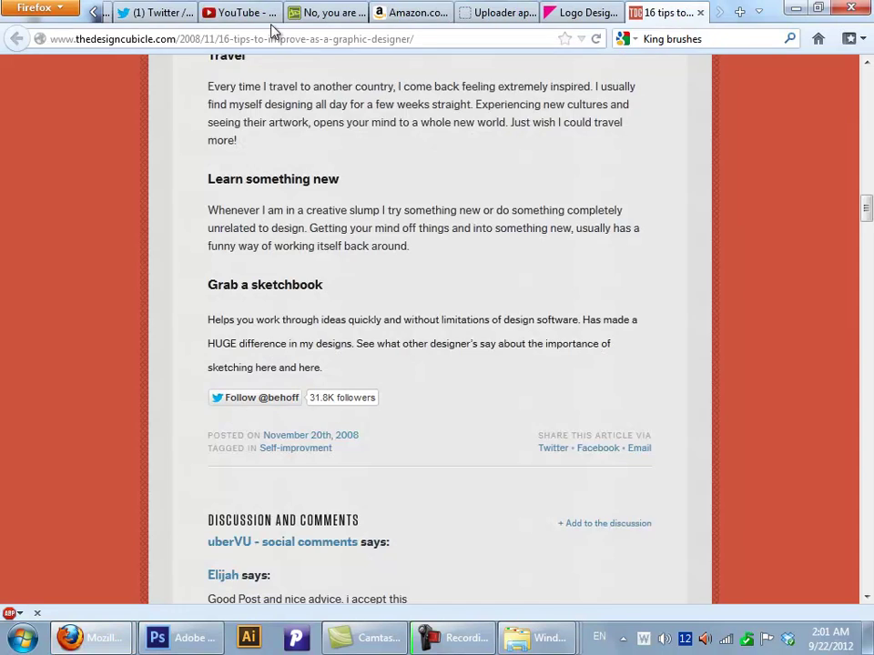
{"action": "left_click", "coordinate": [164, 12]}
{"action": "left_click", "coordinate": [239, 12]}
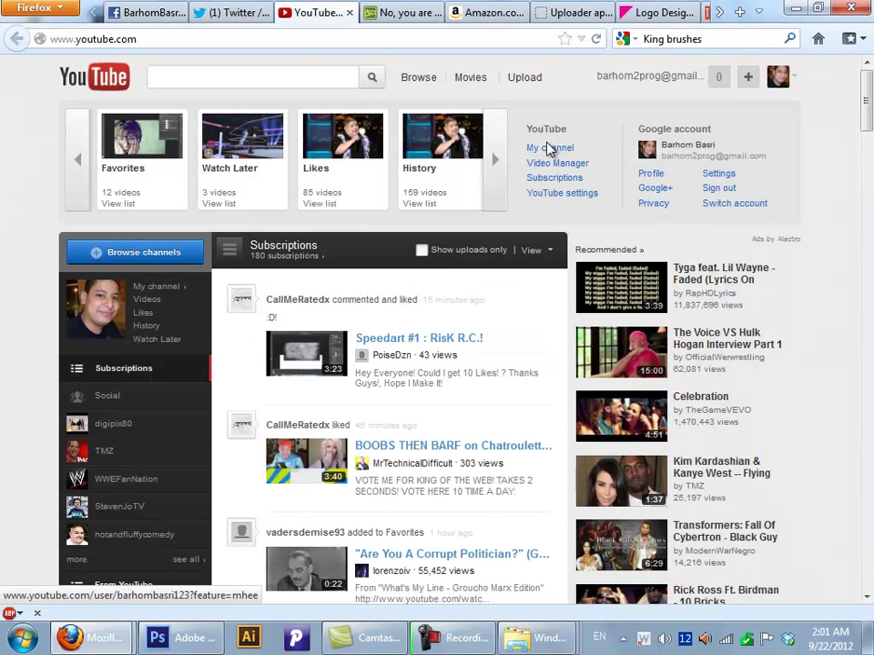
{"action": "left_click", "coordinate": [549, 149]}
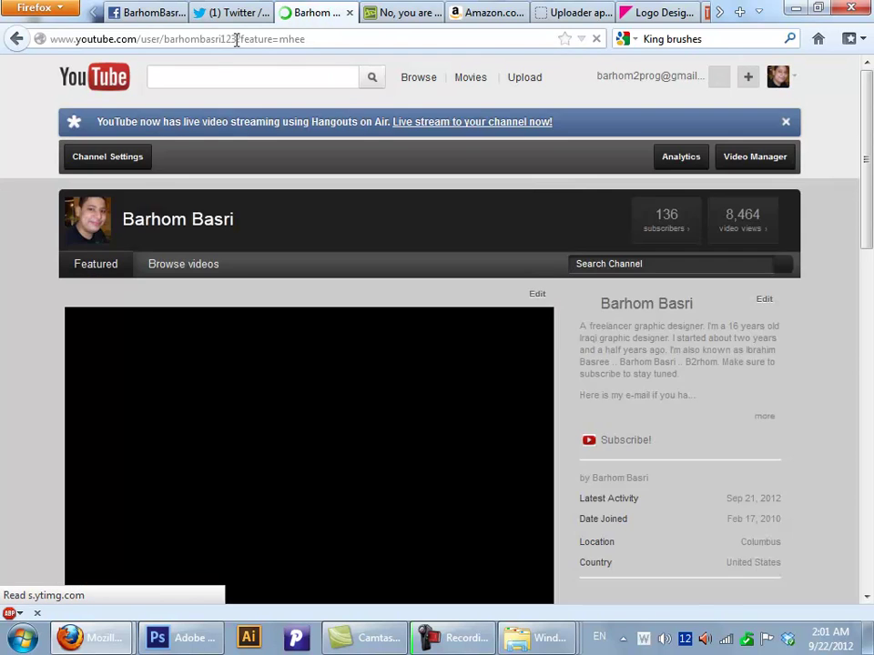
Step: Strip the tracking text and trailing question mark from the channel address and reload it
{"action": "double_click", "coordinate": [256, 39]}
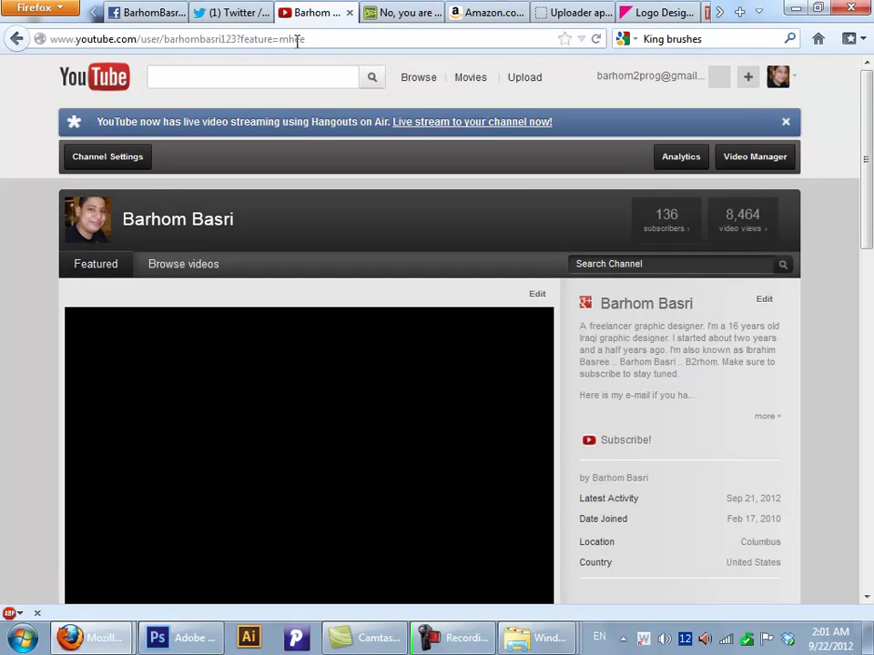
{"action": "key", "text": "shift+End"}
{"action": "key", "text": "Delete"}
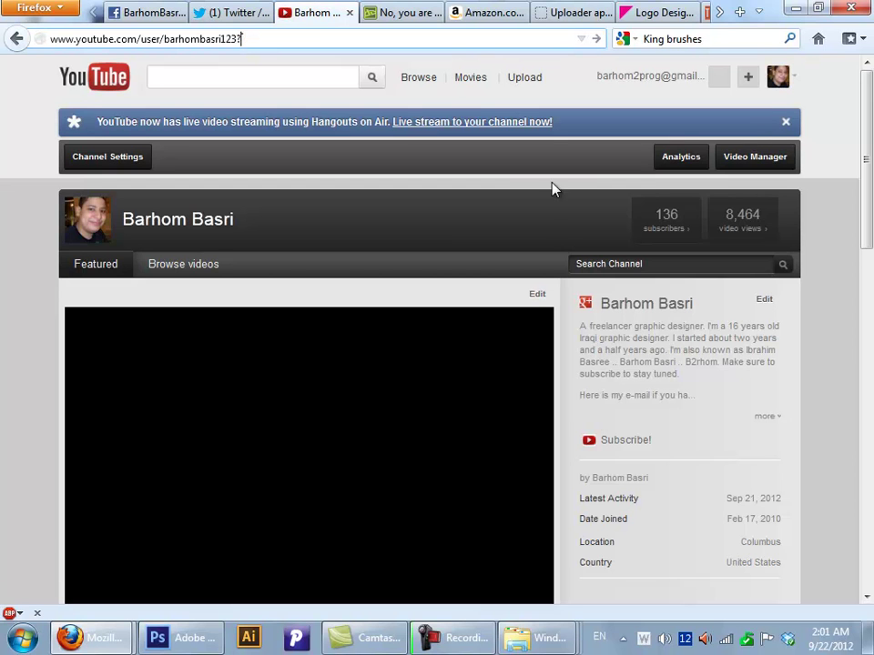
{"action": "key", "text": "BackSpace"}
{"action": "key", "text": "Return"}
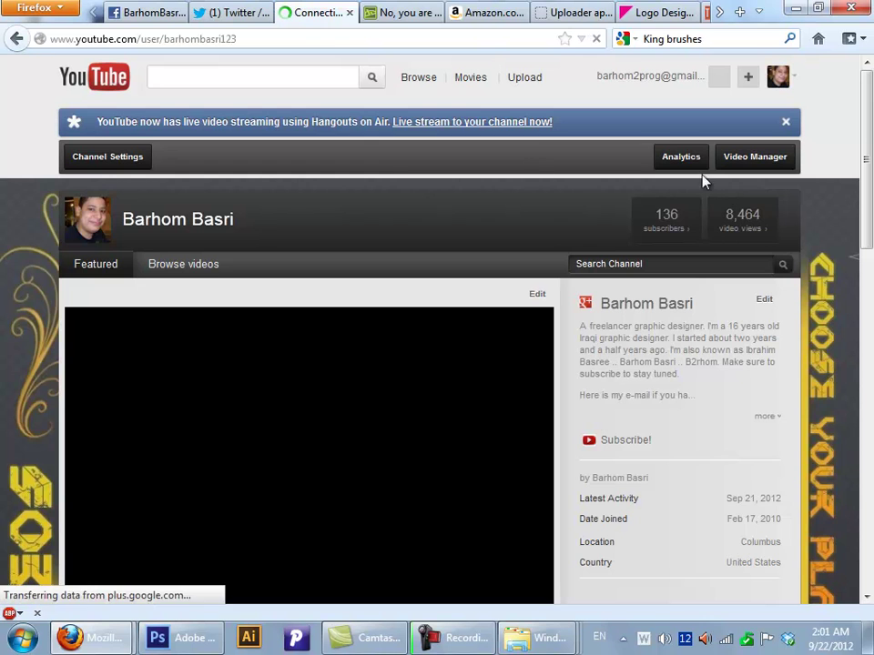
Step: Visit the own Twitter profile page, then go to the Facebook page admin panel
{"action": "left_click", "coordinate": [211, 9]}
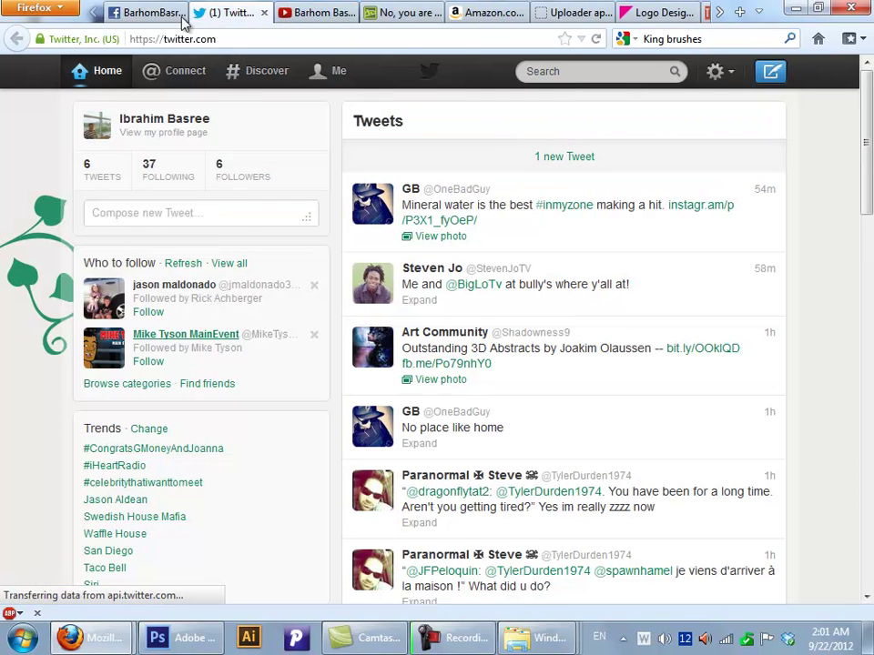
{"action": "left_click", "coordinate": [319, 12]}
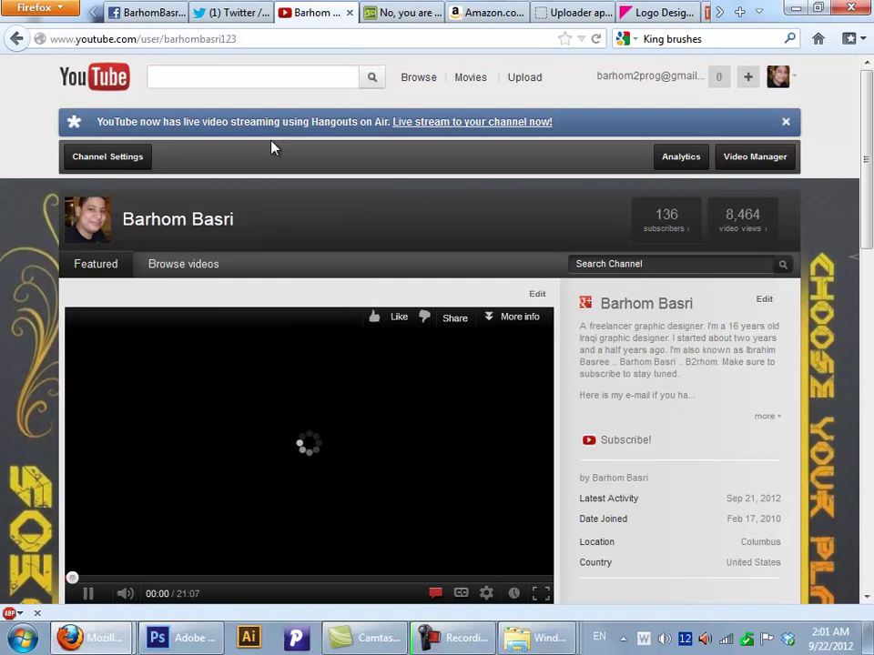
{"action": "left_click", "coordinate": [218, 12]}
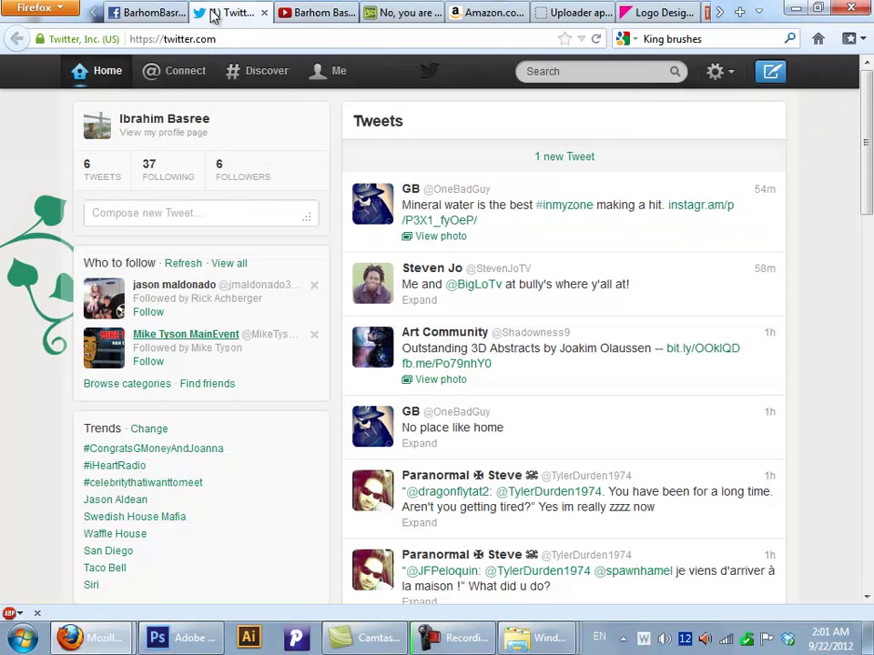
{"action": "left_click", "coordinate": [166, 124]}
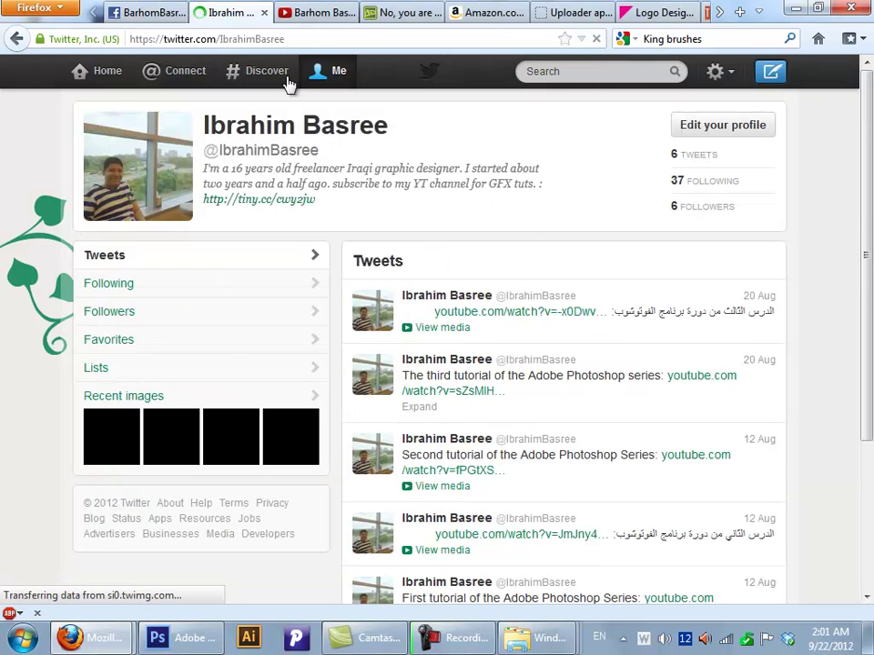
{"action": "left_click", "coordinate": [127, 9]}
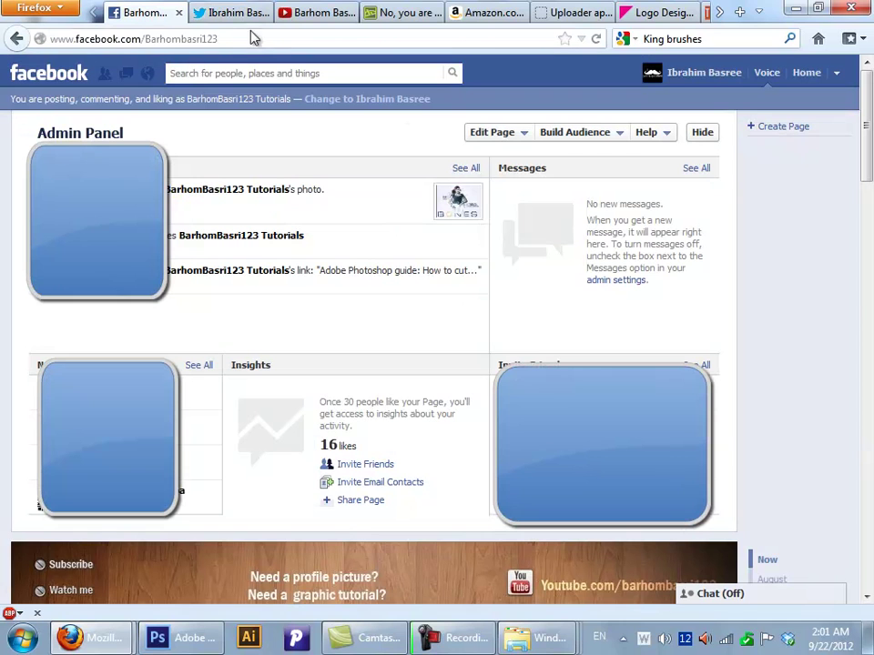
Step: Highlight the Facebook page name in the address bar, then the page's 16 likes count
{"action": "left_click_drag", "start_coordinate": [220, 39], "coordinate": [153, 27]}
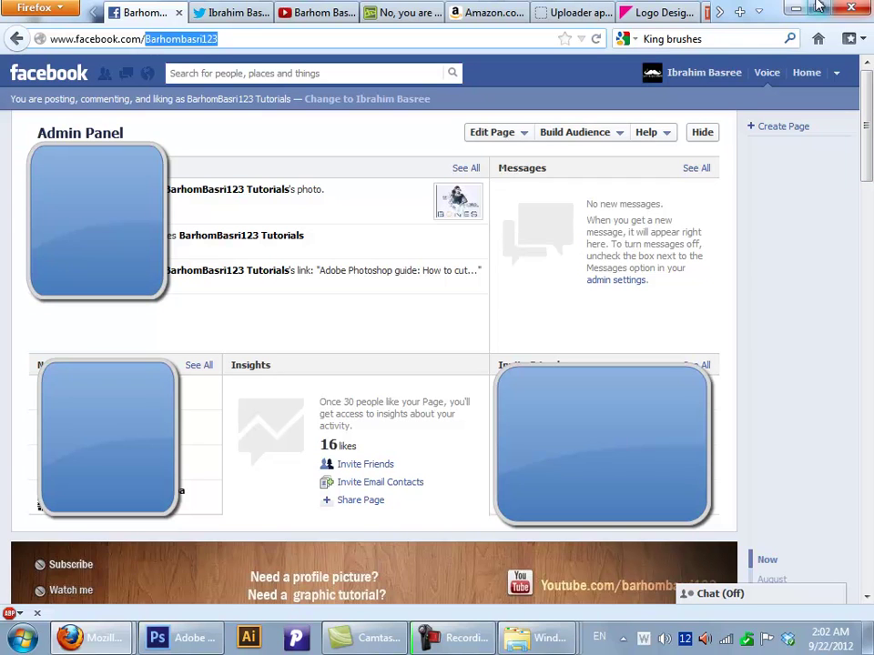
{"action": "left_click", "coordinate": [392, 447]}
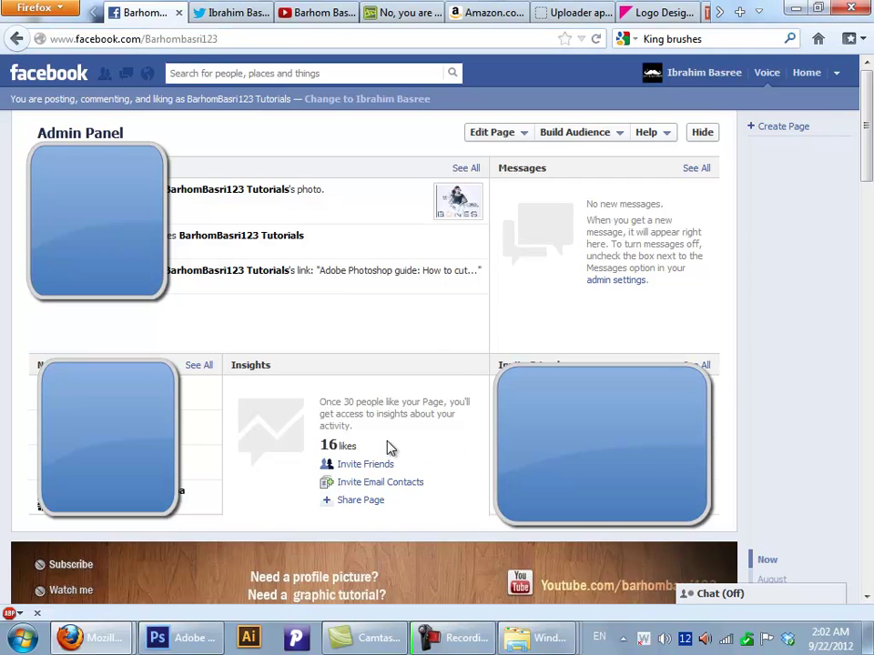
{"action": "left_click_drag", "start_coordinate": [355, 446], "coordinate": [329, 440]}
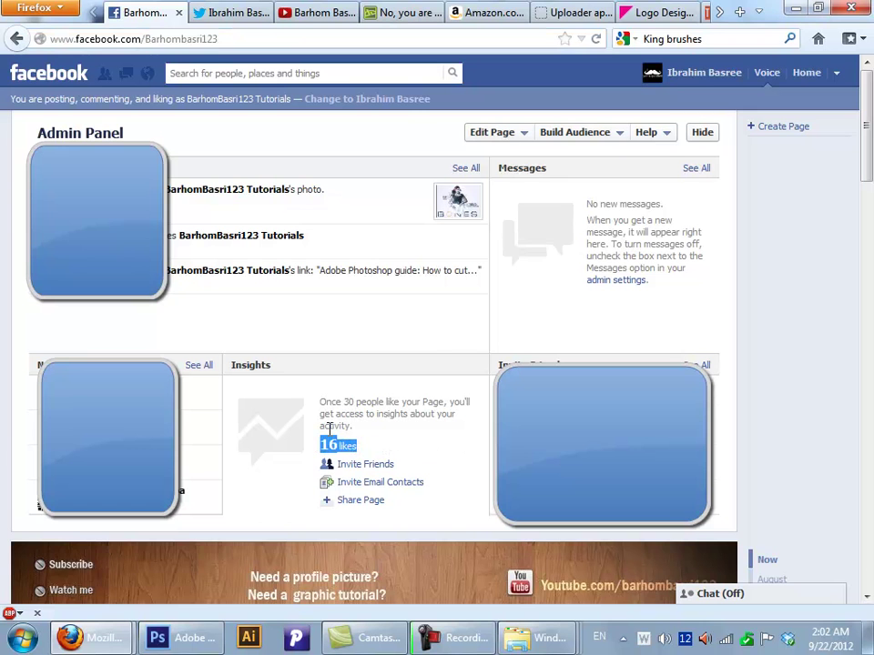
{"action": "left_click", "coordinate": [393, 13]}
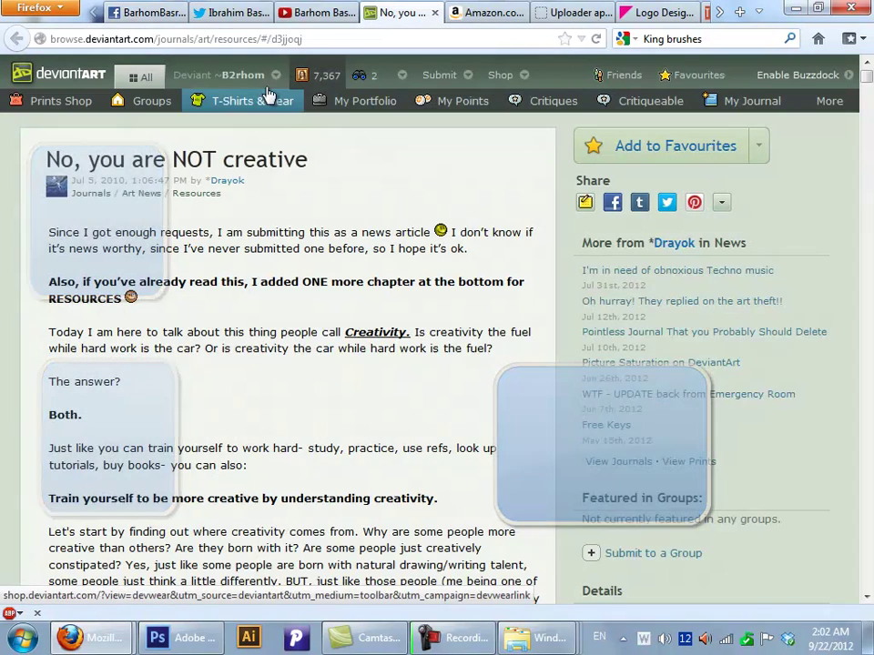
{"action": "left_click", "coordinate": [264, 75]}
{"action": "right_click", "coordinate": [254, 112]}
{"action": "left_click", "coordinate": [291, 119]}
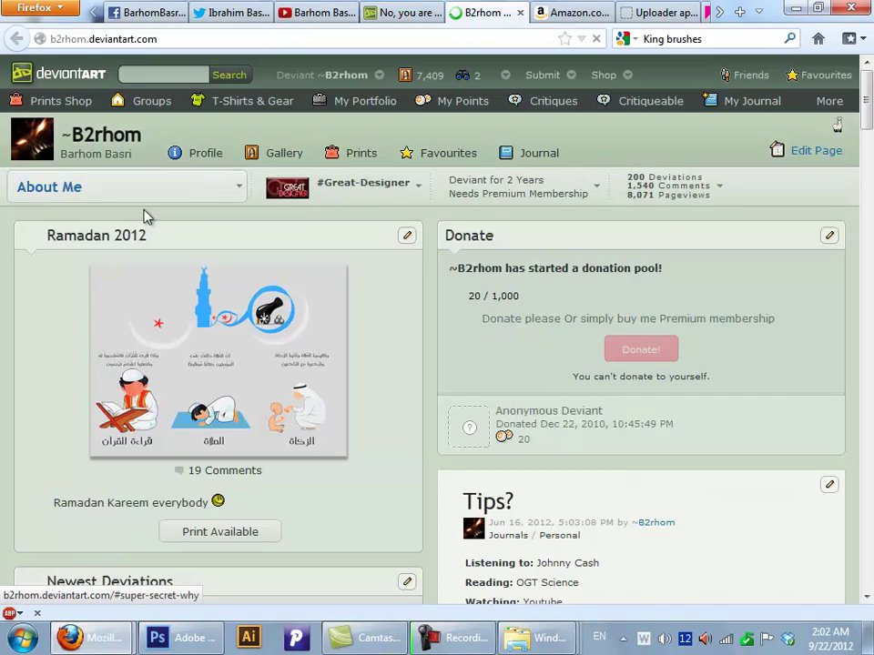
{"action": "mouse_move", "coordinate": [865, 105]}
{"action": "left_mouse_down"}
{"action": "mouse_move", "coordinate": [864, 207]}
{"action": "mouse_move", "coordinate": [860, 101]}
{"action": "left_mouse_up"}
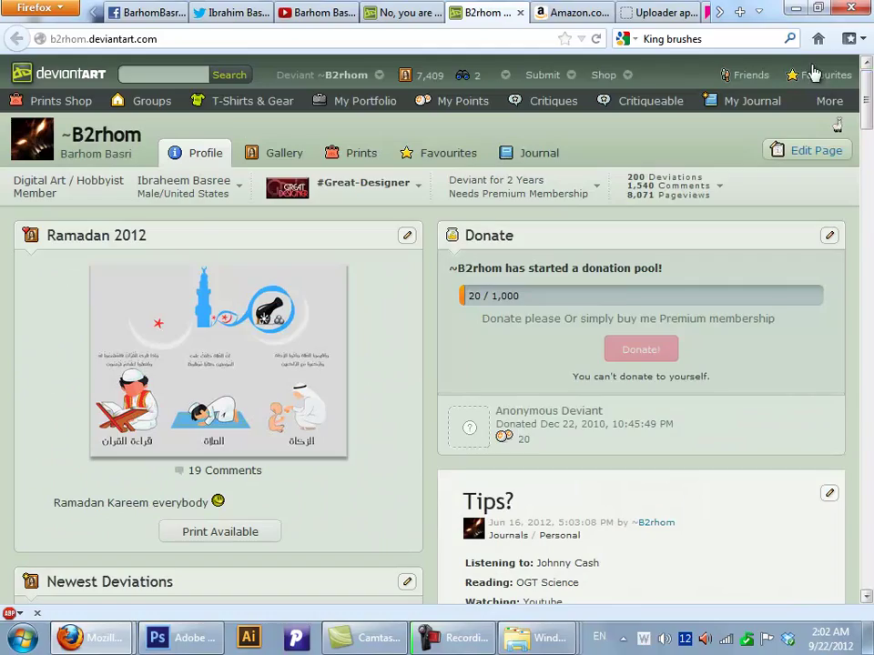
{"action": "left_click", "coordinate": [515, 11]}
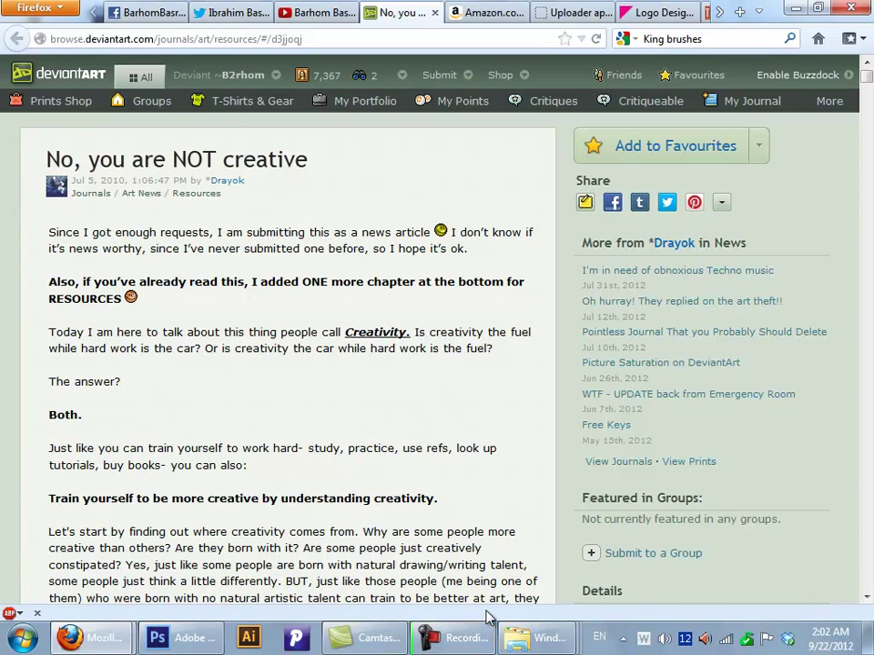
{"action": "left_click", "coordinate": [478, 641]}
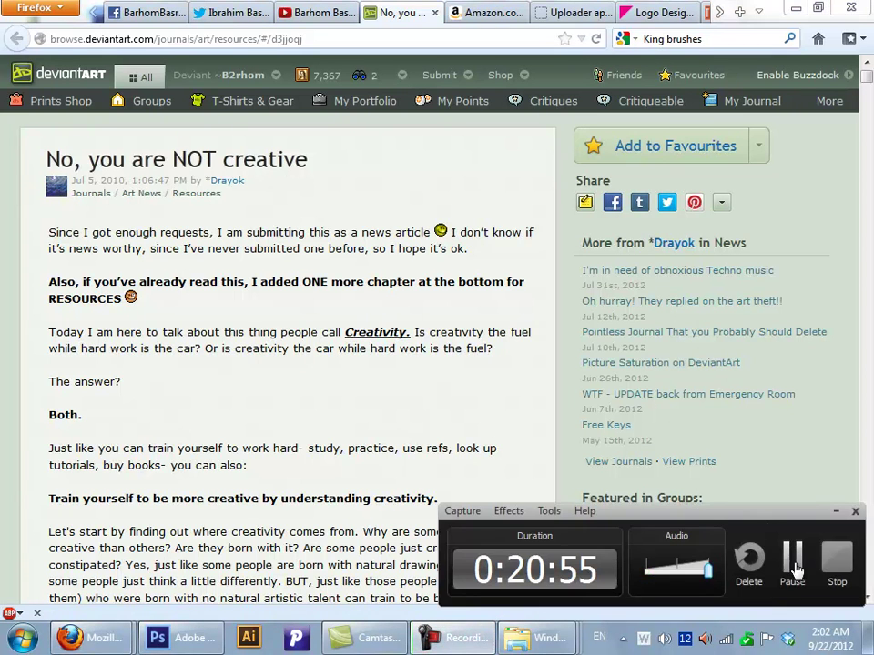